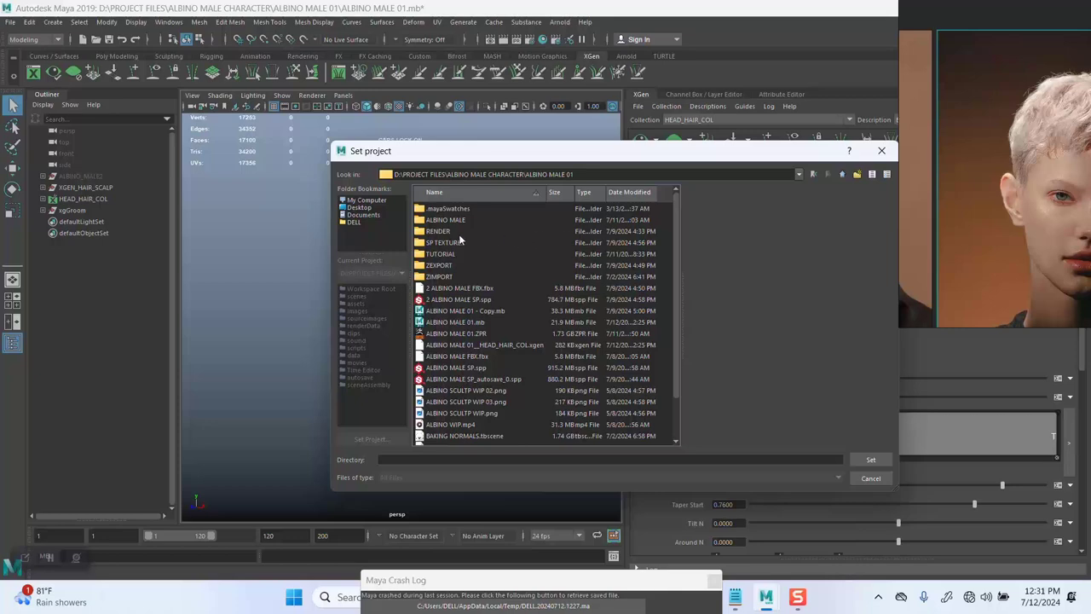
Set the ALBINO MALE folder as the current project.
click(452, 220)
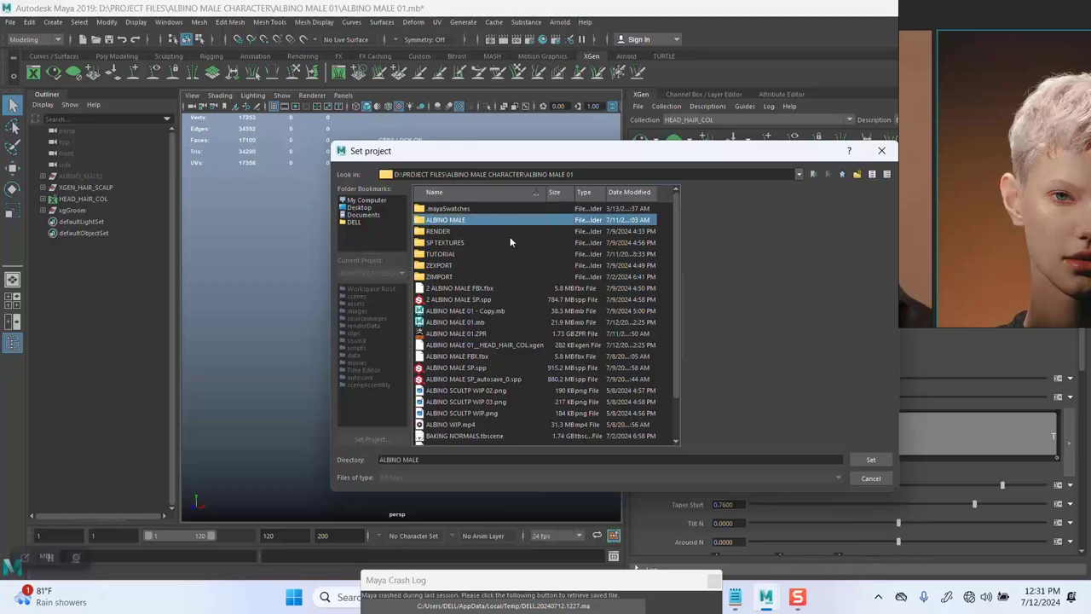
click(880, 458)
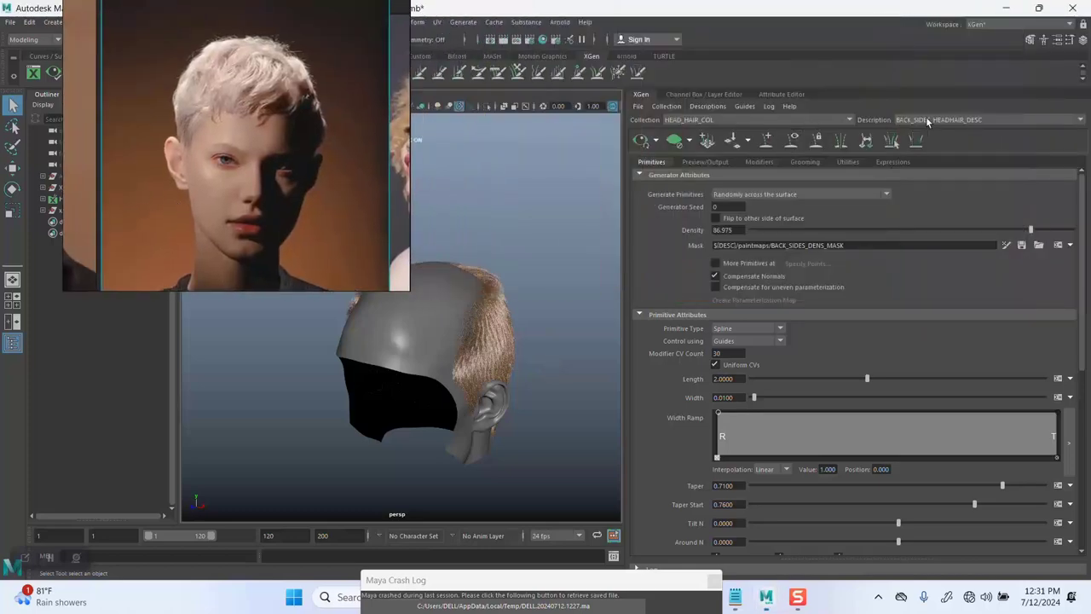
Switch the XGen description to CENTER_HEADHAIR_DESC, preview its hair and move the reference portrait away from the head.
click(928, 122)
click(936, 138)
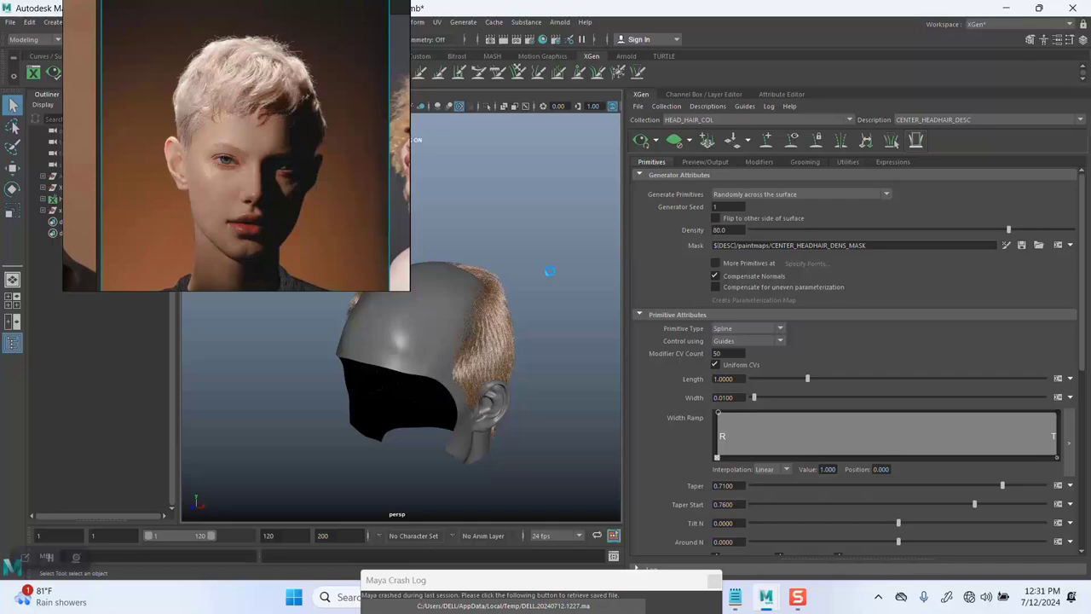
right_drag(330, 220, 215, 184)
Enlarge the viewport and examine the previewed center hair from the front, sides and above, especially the coverage along the front hairline.
alt+right_drag(512, 329, 496, 346)
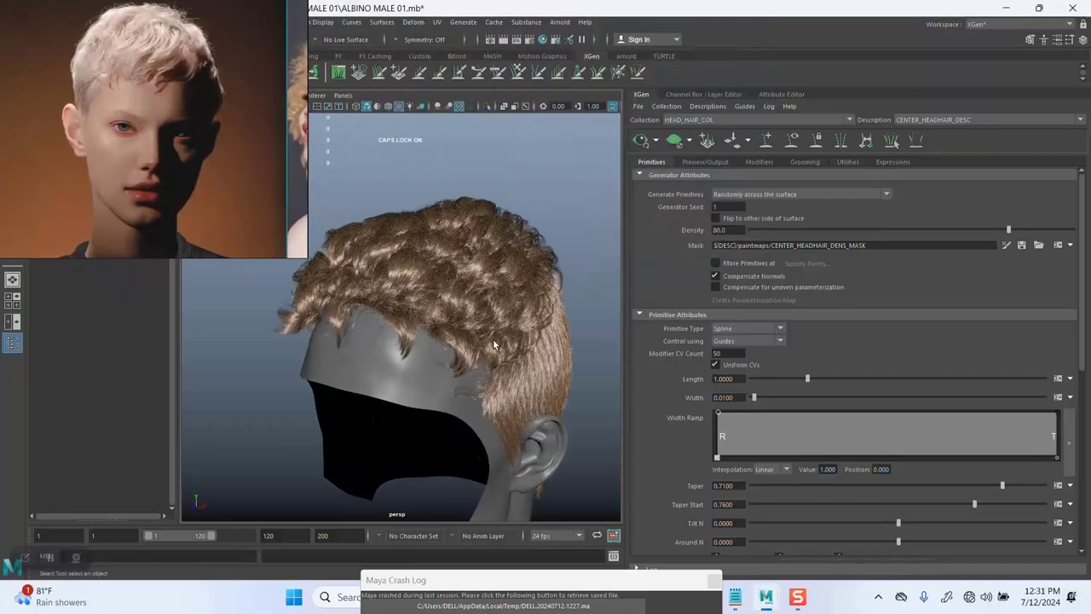
alt+drag(496, 346, 536, 370)
alt+right_drag(537, 370, 501, 351)
alt+drag(501, 350, 496, 312)
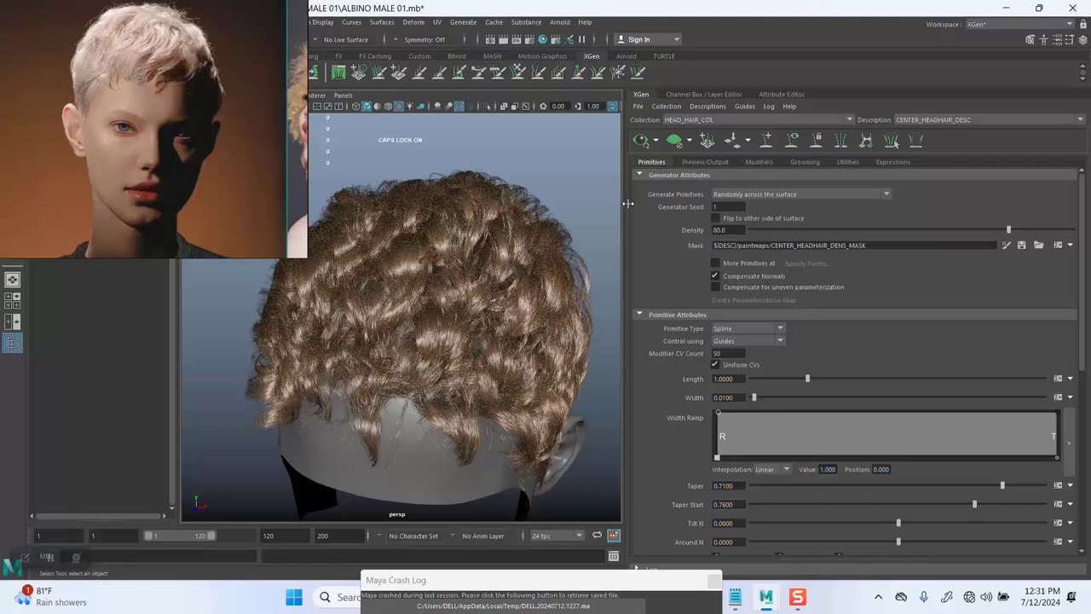
drag(627, 203, 777, 203)
mouse_move(613, 317)
alt+mouse_down()
mouse_move(631, 298)
mouse_move(612, 303)
alt+mouse_up()
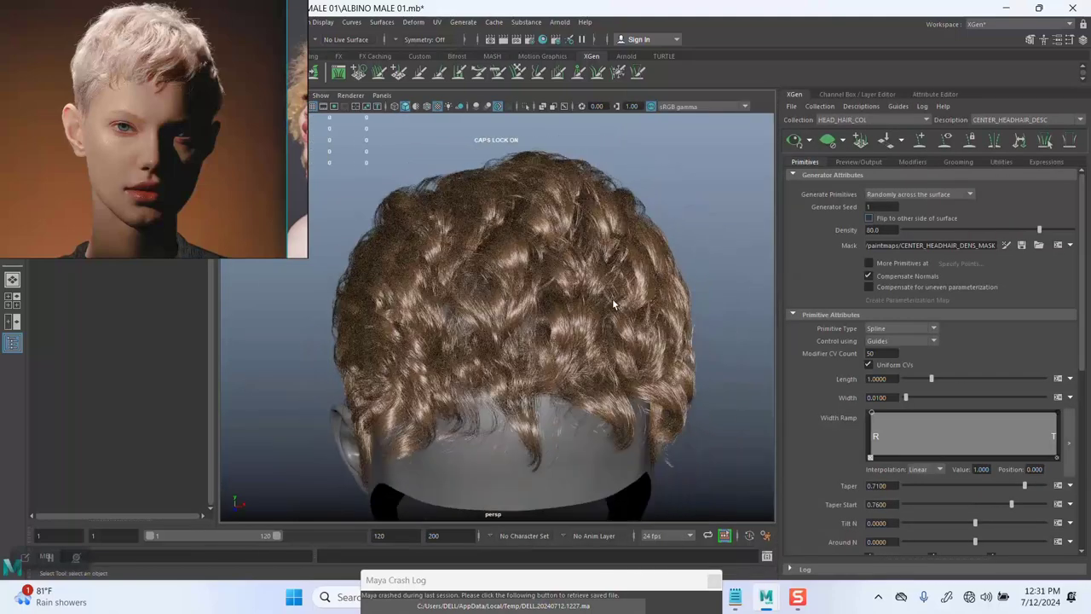
alt+right_drag(613, 304, 625, 334)
alt+middle_drag(625, 333, 628, 301)
alt+drag(669, 288, 680, 319)
alt+right_drag(617, 328, 572, 322)
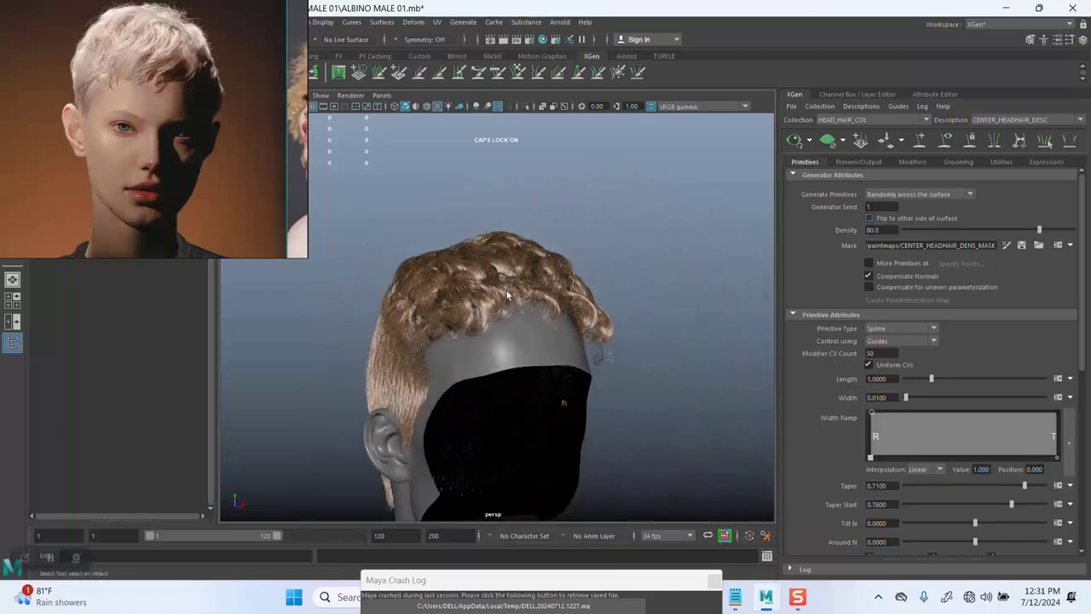
alt+drag(597, 321, 562, 325)
alt+right_drag(561, 324, 588, 358)
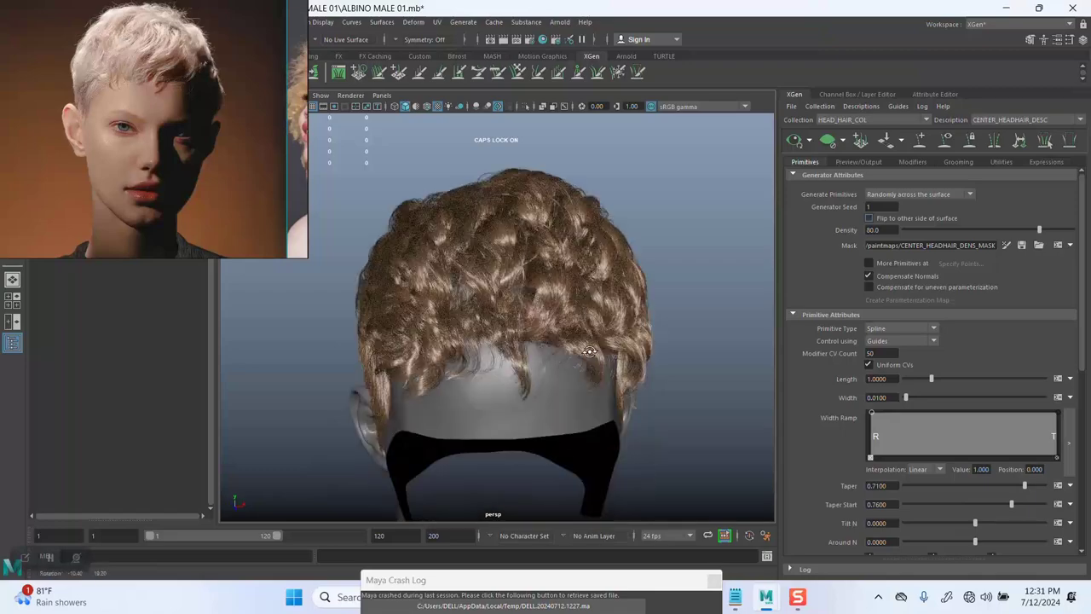
alt+drag(588, 358, 599, 385)
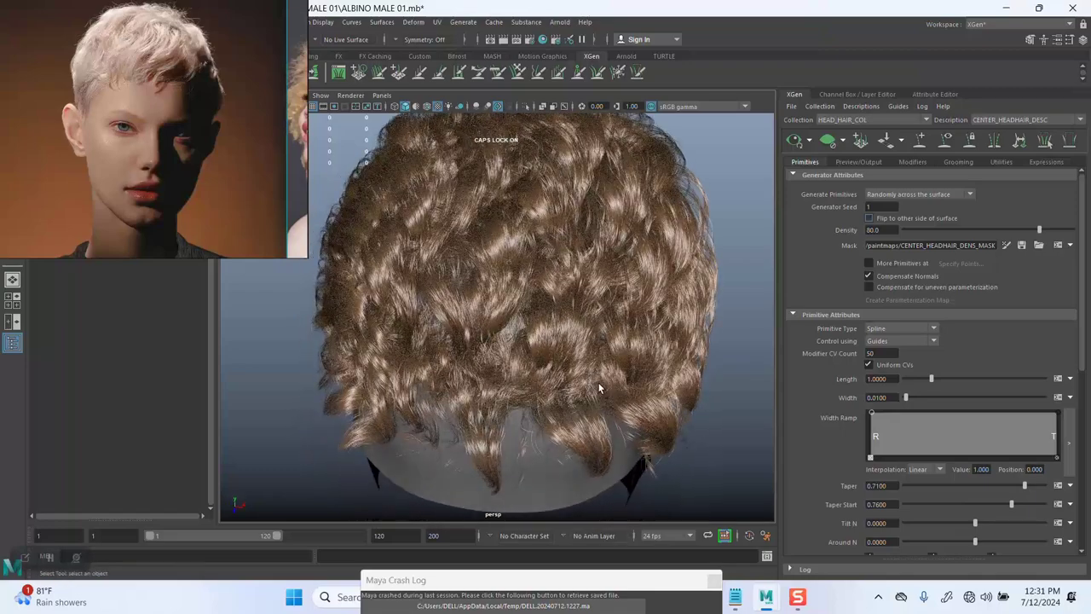
alt+middle_drag(600, 385, 592, 326)
alt+right_drag(592, 327, 597, 387)
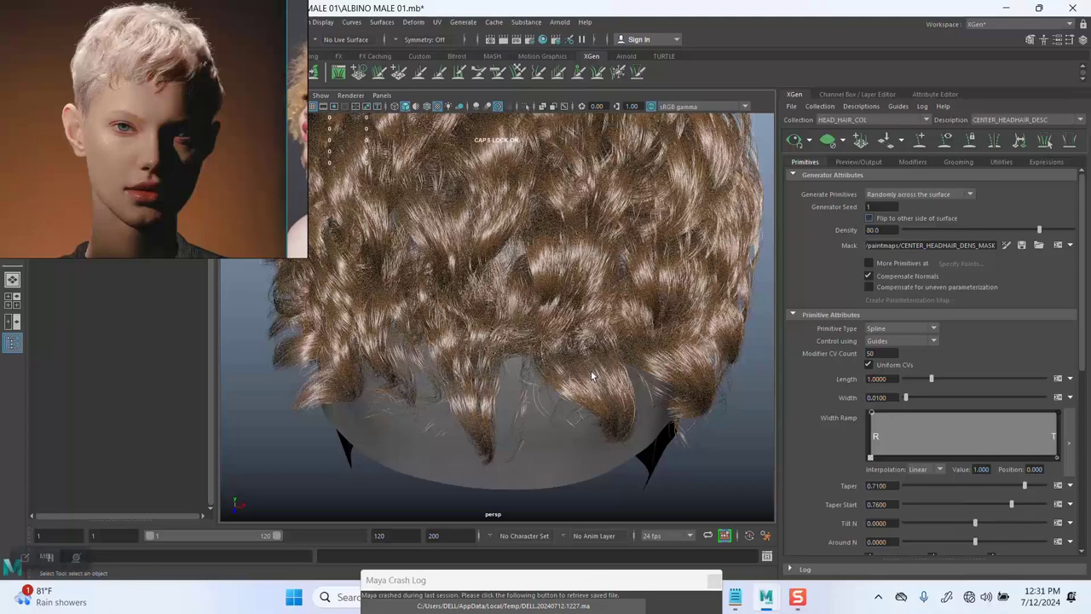
alt+drag(550, 391, 458, 400)
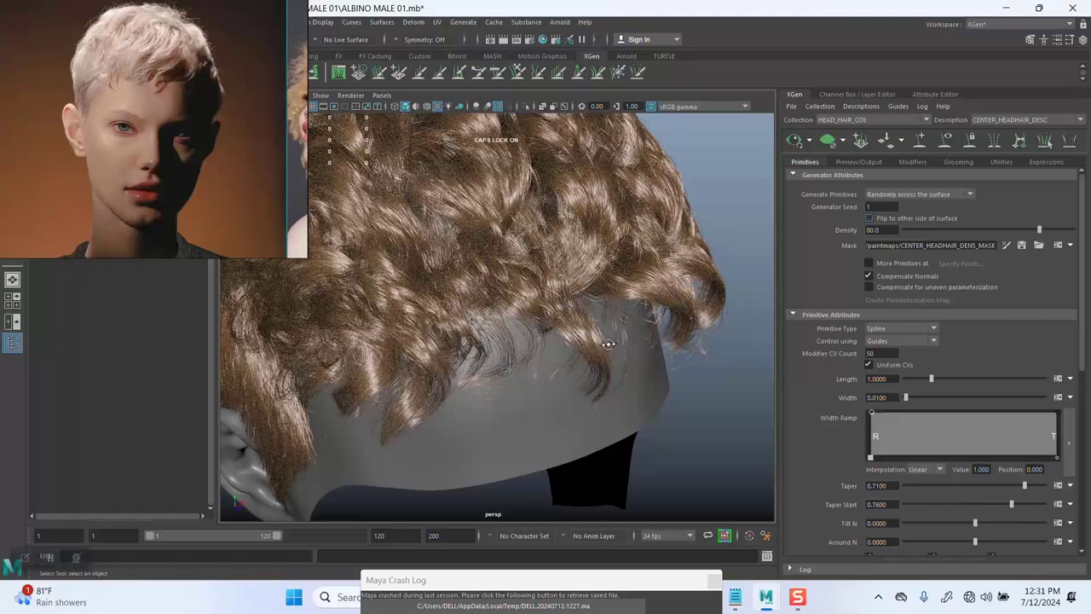
alt+drag(608, 344, 575, 365)
alt+drag(656, 346, 555, 358)
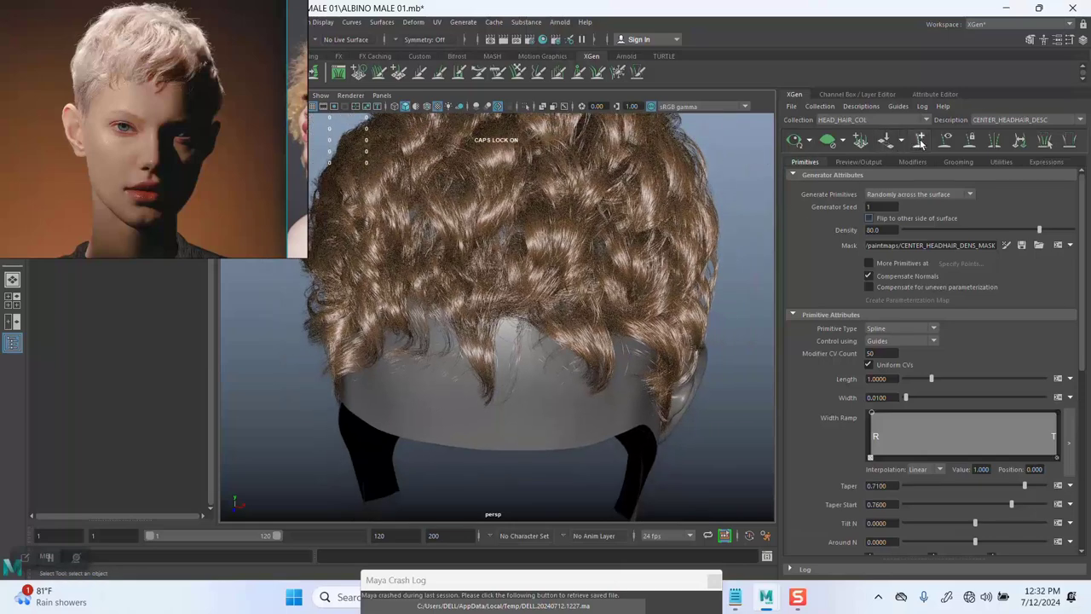
Clear the center hair preview and display its guides on the scalp.
click(828, 141)
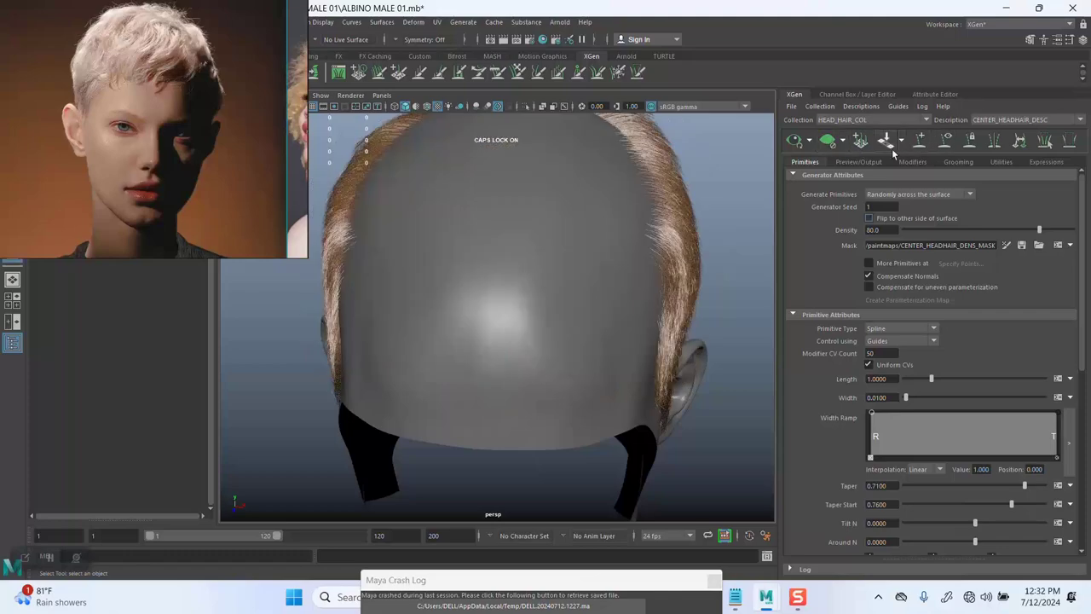
click(943, 143)
alt+drag(592, 292, 554, 332)
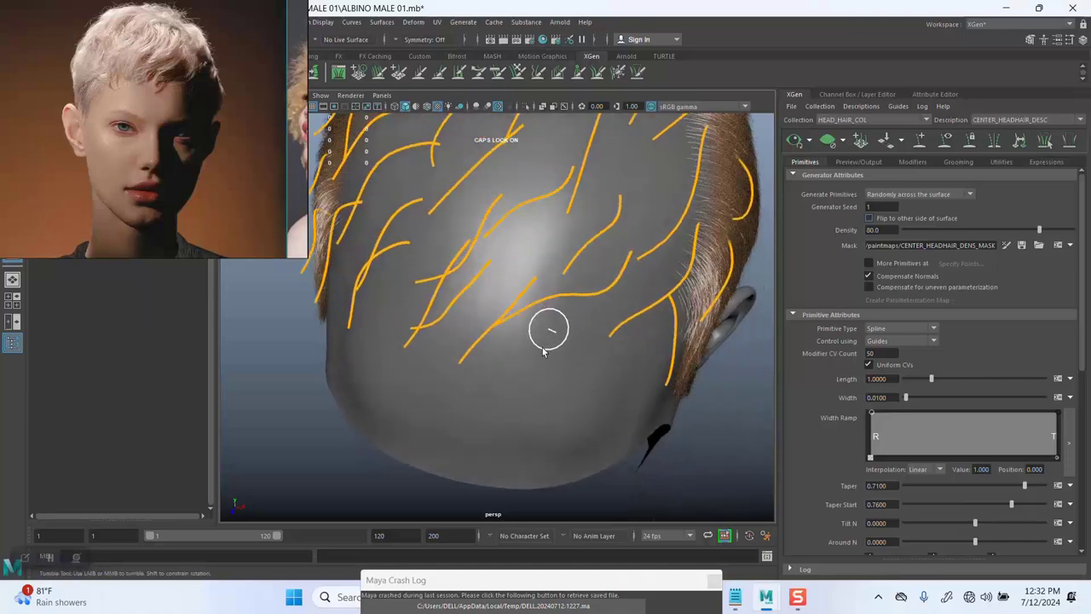
Add five new guides in the gaps along the front hairline of the scalp.
click(467, 329)
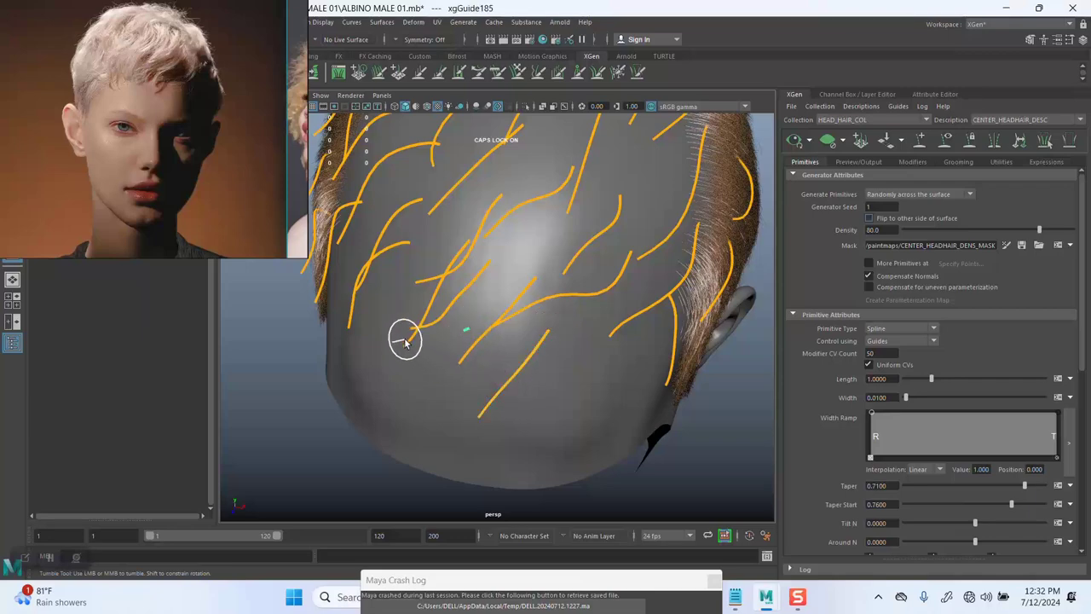
alt+drag(443, 312, 565, 298)
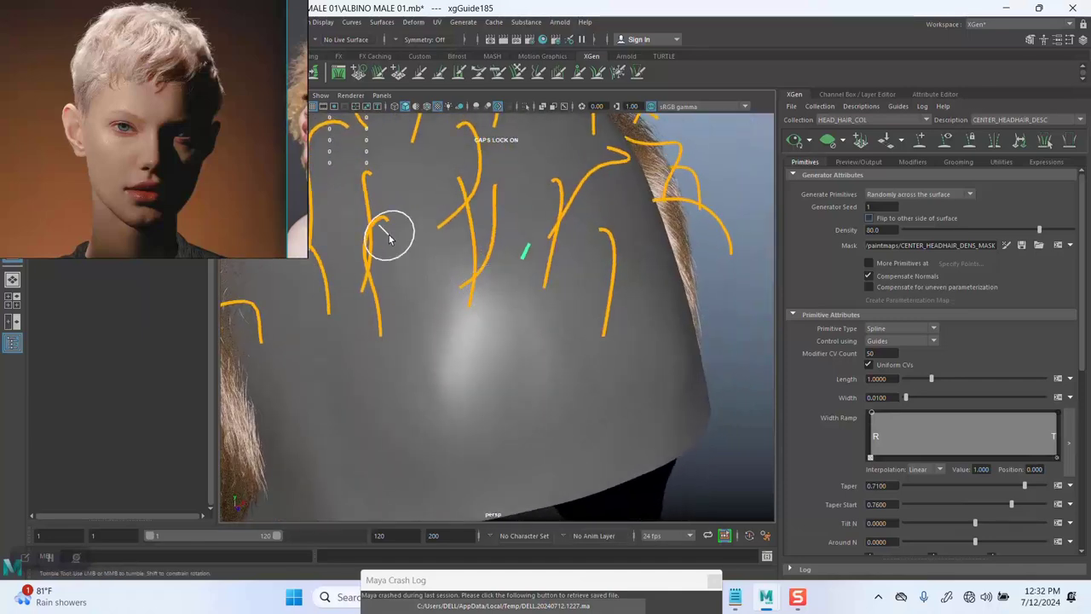
click(422, 278)
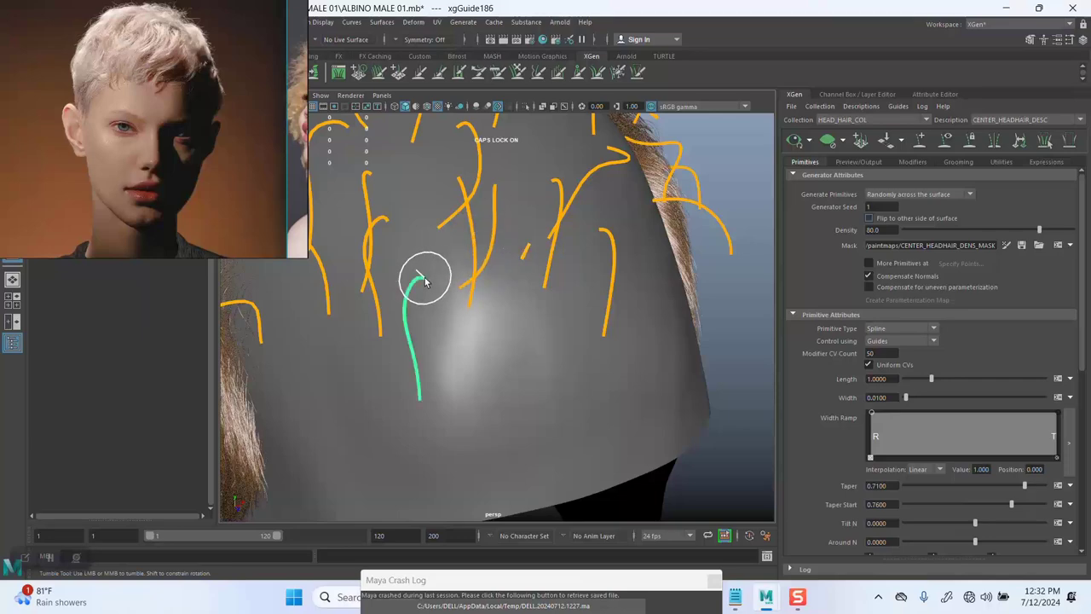
alt+drag(424, 281, 482, 299)
click(537, 329)
click(483, 307)
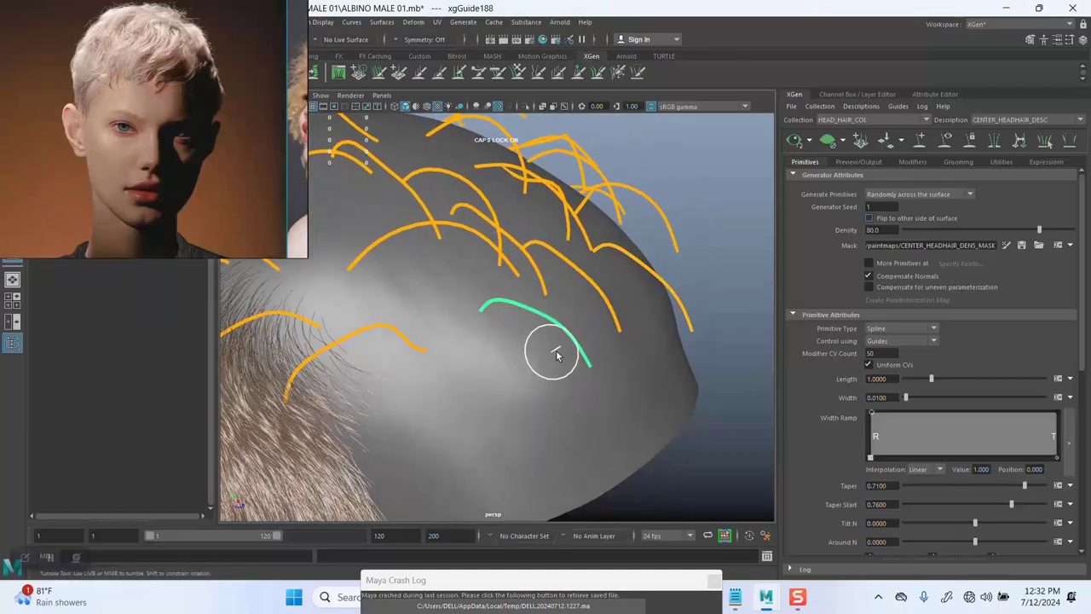
alt+drag(556, 356, 438, 281)
click(543, 364)
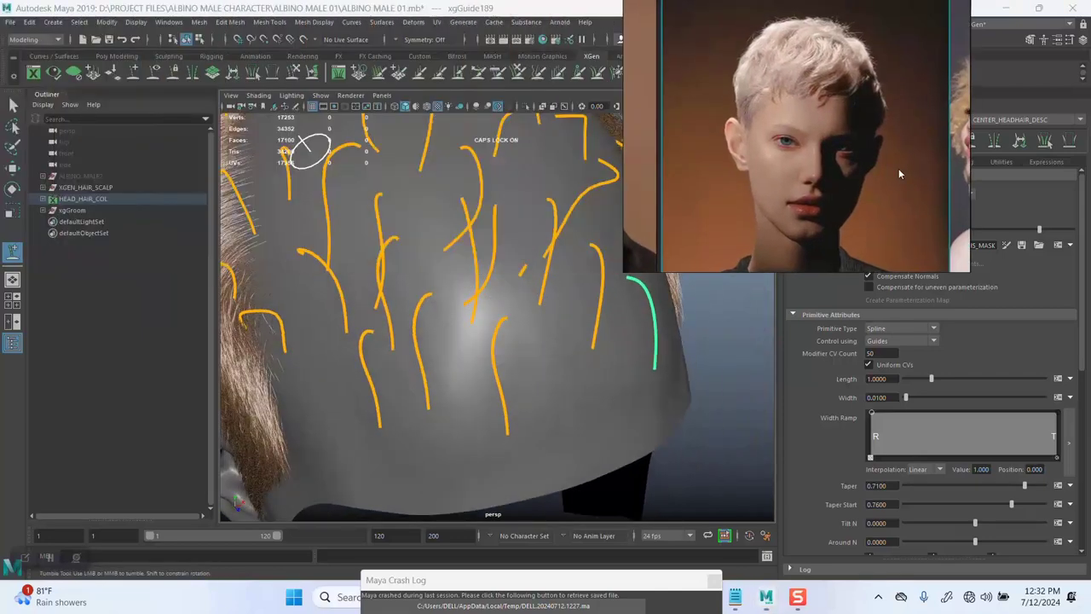
Copy the shape of a neighbouring long guide and paste it onto the short straight guide near the front of the scalp.
click(13, 105)
alt+drag(439, 207, 489, 240)
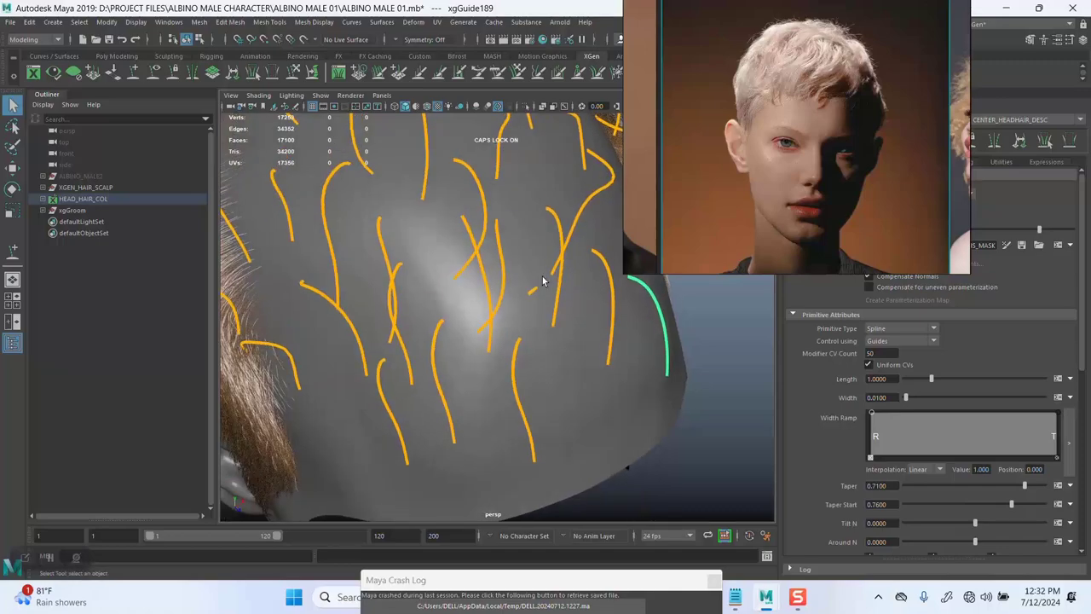
alt+drag(537, 303, 544, 341)
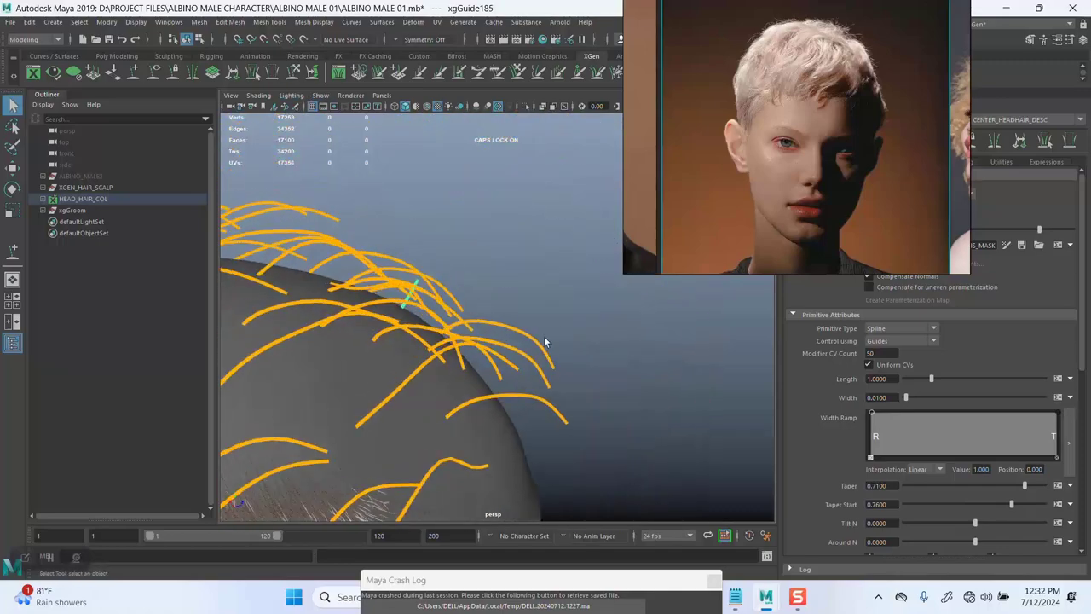
right_drag(542, 352, 575, 326)
alt+drag(575, 327, 415, 409)
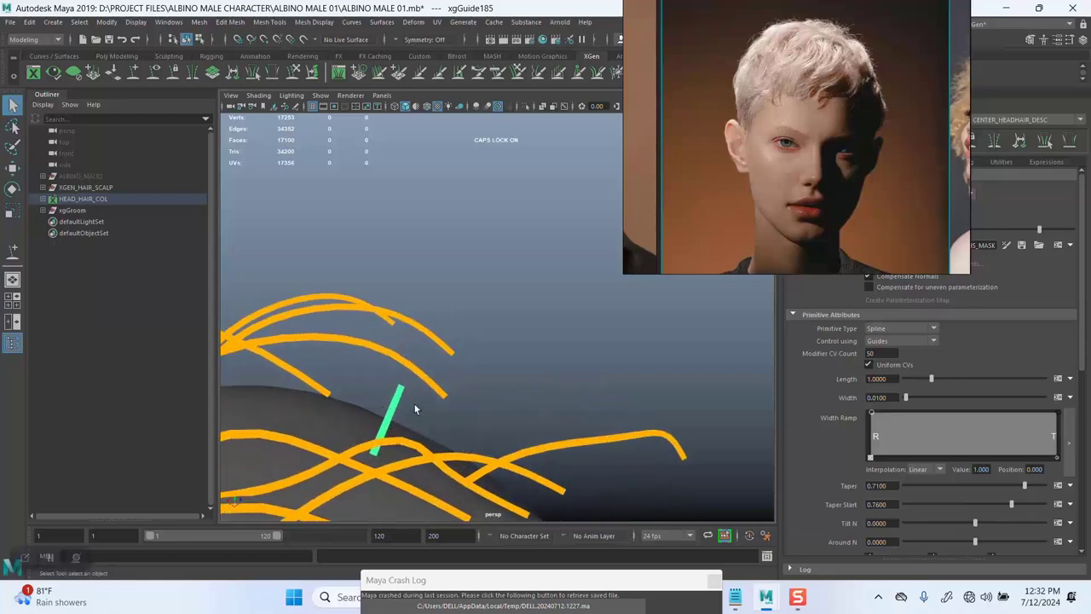
right_click(395, 404)
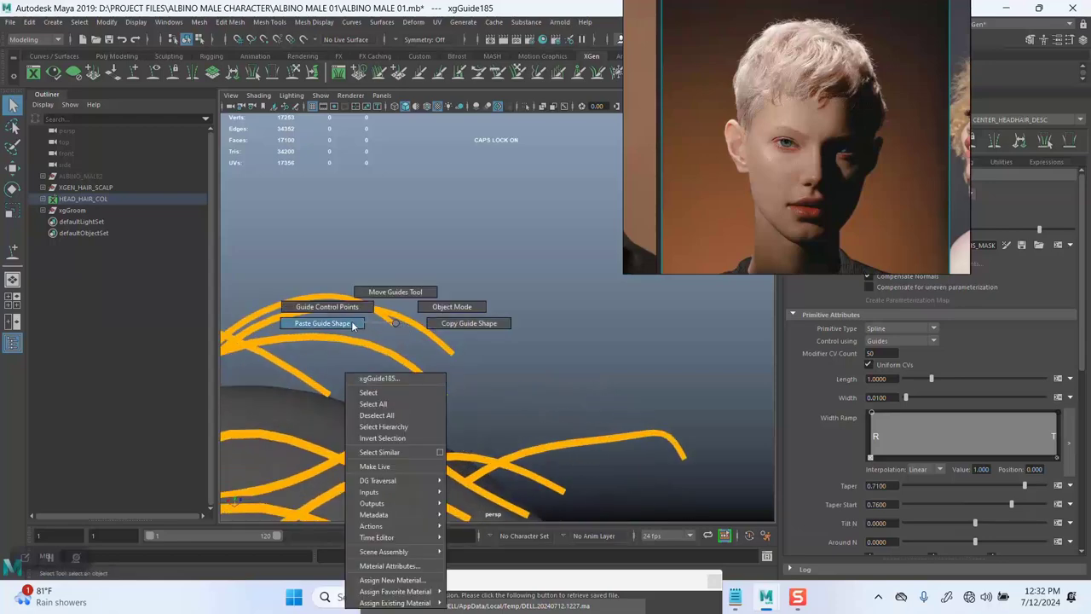
right_drag(356, 324, 394, 321)
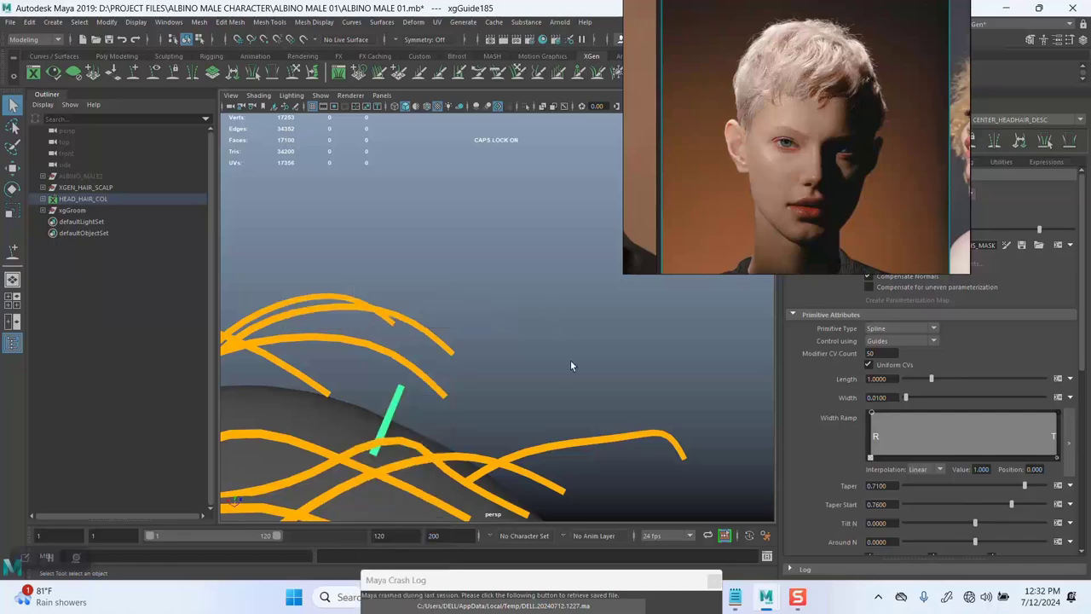
right_drag(641, 433, 721, 323)
click(394, 405)
right_drag(400, 324, 356, 329)
Add two more guides low on the forehead, one near the middle and one towards the side of the front hairline.
alt+drag(548, 393, 443, 337)
alt+middle_drag(443, 336, 463, 319)
alt+drag(464, 319, 515, 354)
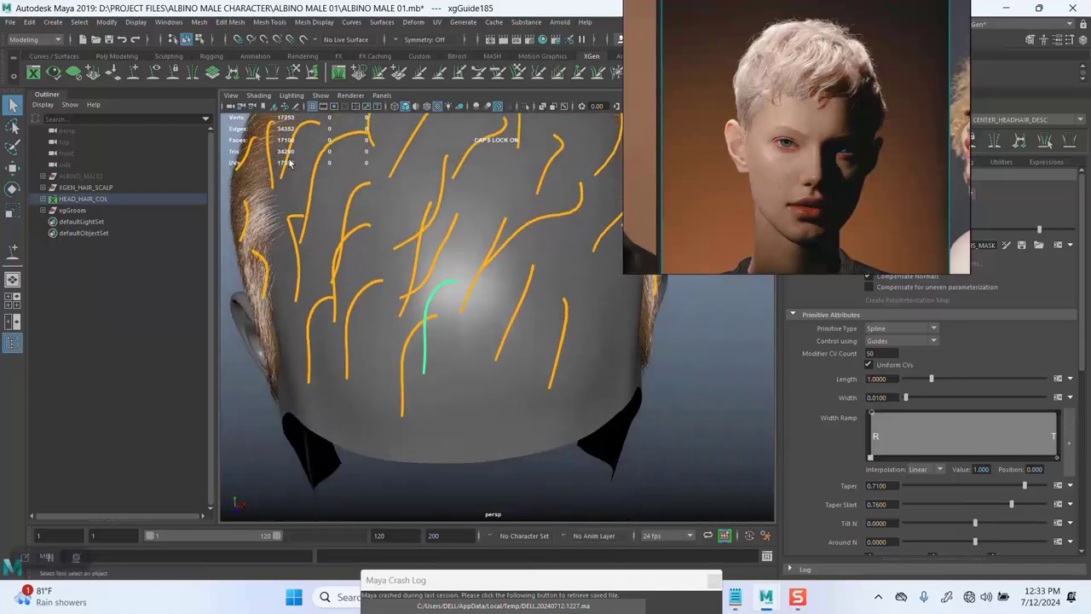
click(141, 72)
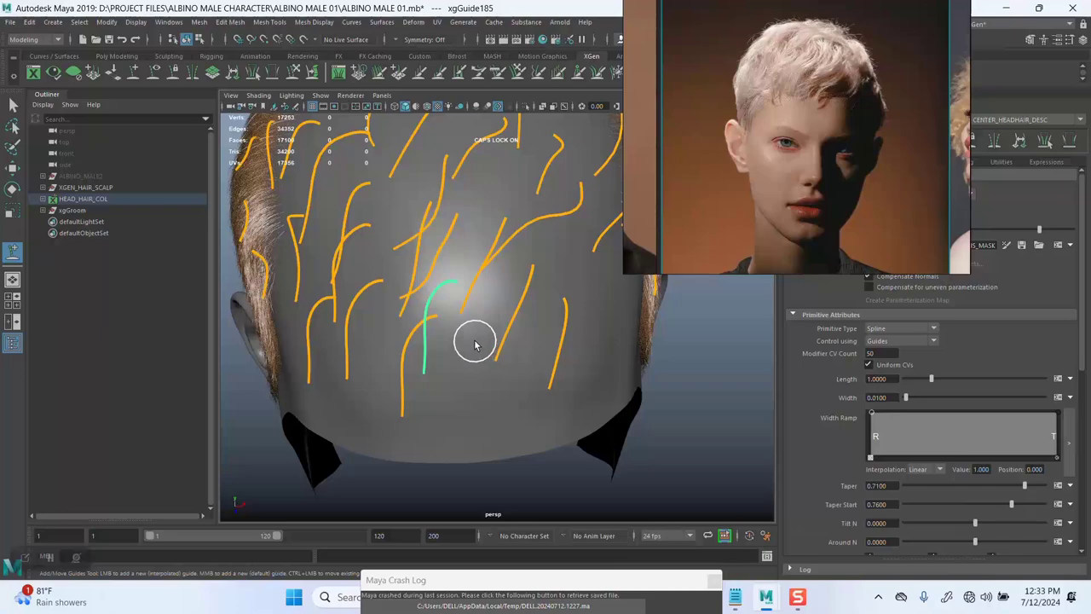
click(449, 438)
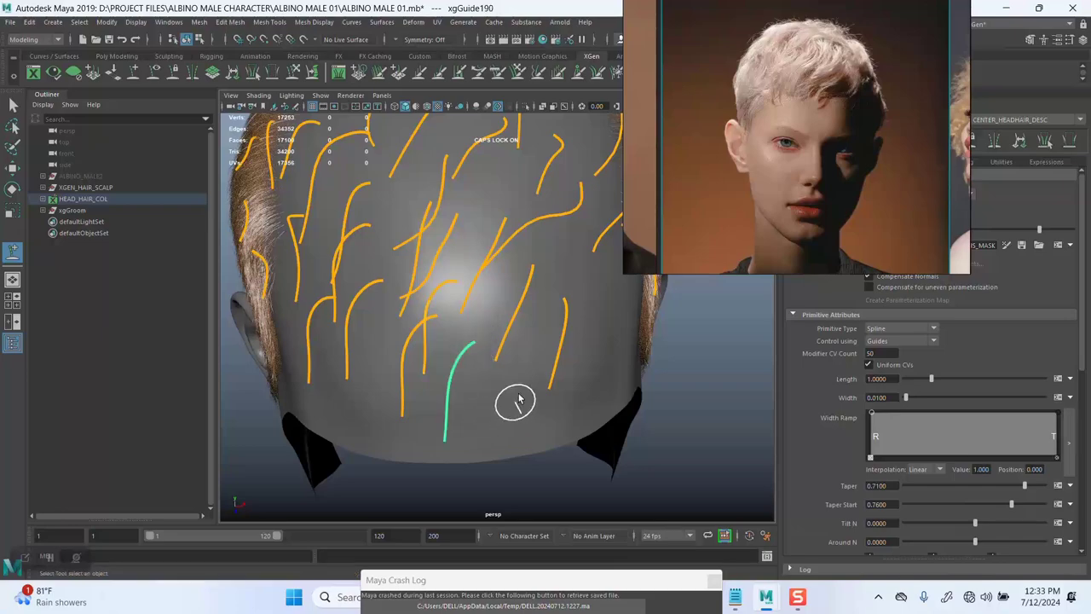
alt+drag(516, 401, 467, 369)
alt+middle_drag(505, 370, 479, 359)
alt+drag(480, 359, 446, 336)
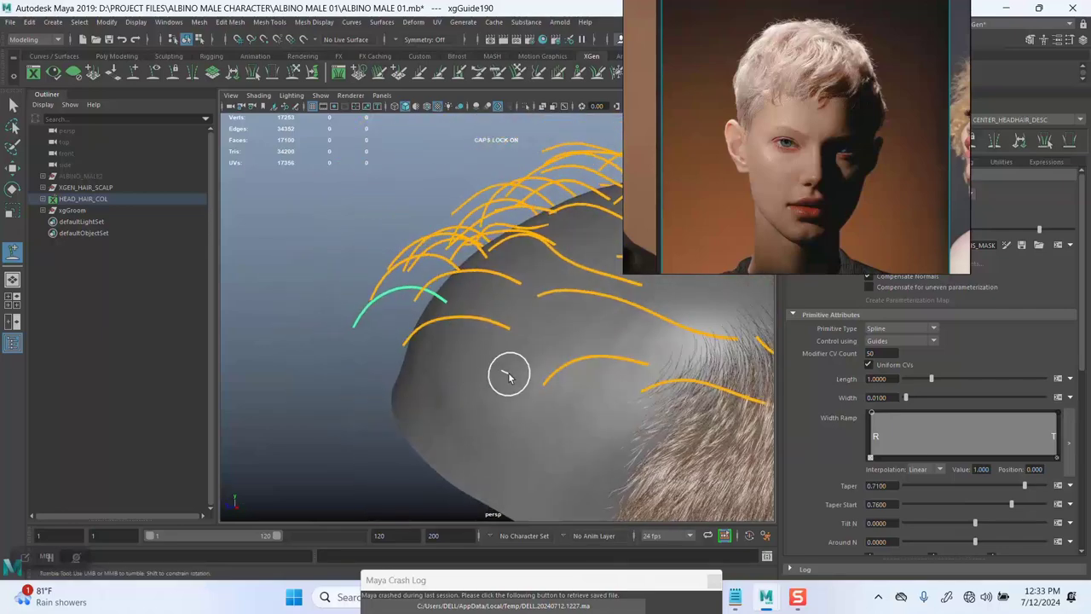
click(459, 427)
alt+drag(481, 377, 593, 365)
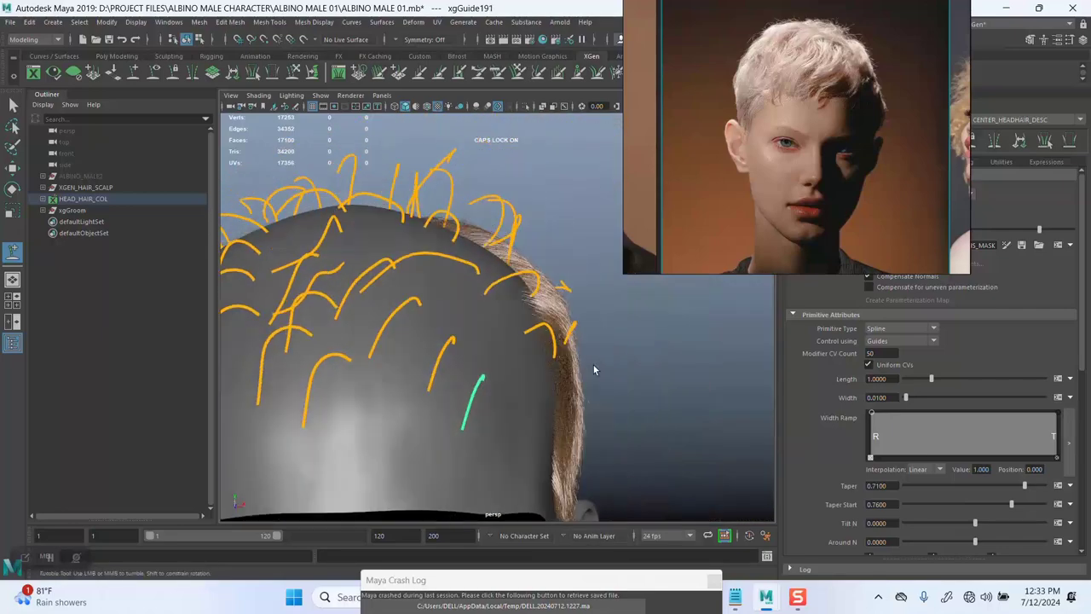
Update the XGen preview and inspect the front hairline with the added guides.
scroll(593, 365, down, 3)
right_drag(805, 178, 237, 109)
alt+drag(511, 273, 614, 255)
click(794, 139)
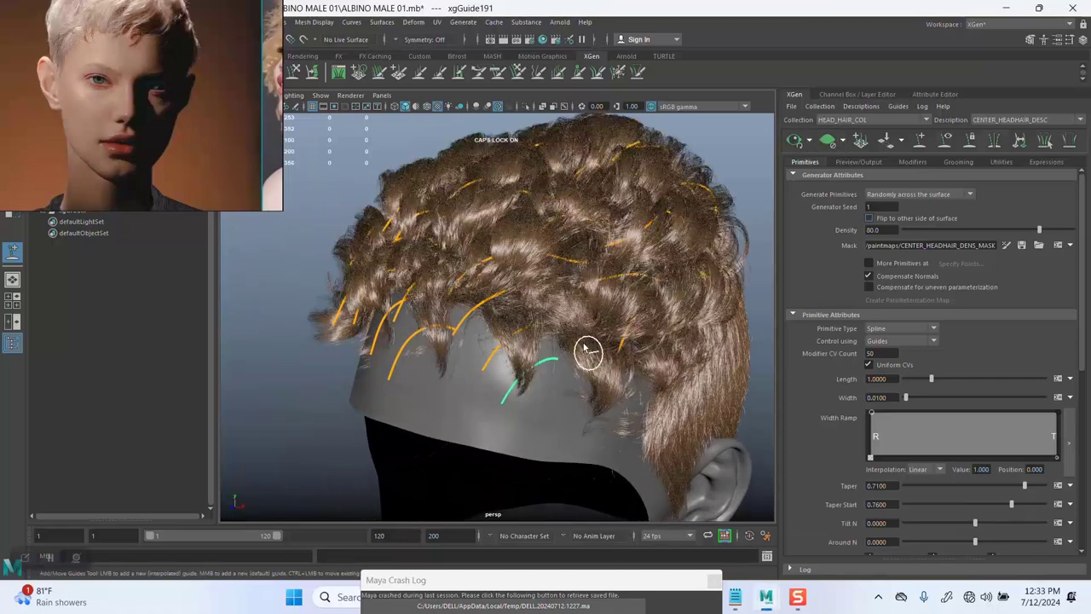
alt+drag(585, 351, 728, 261)
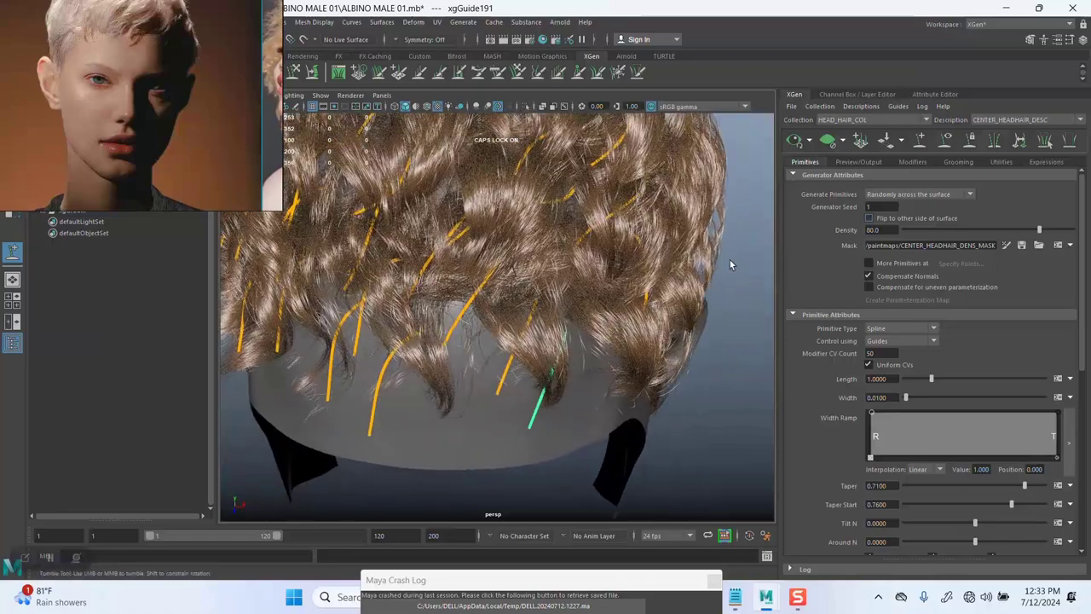
Set the center hair's Modifier CV Count to 90.
click(958, 162)
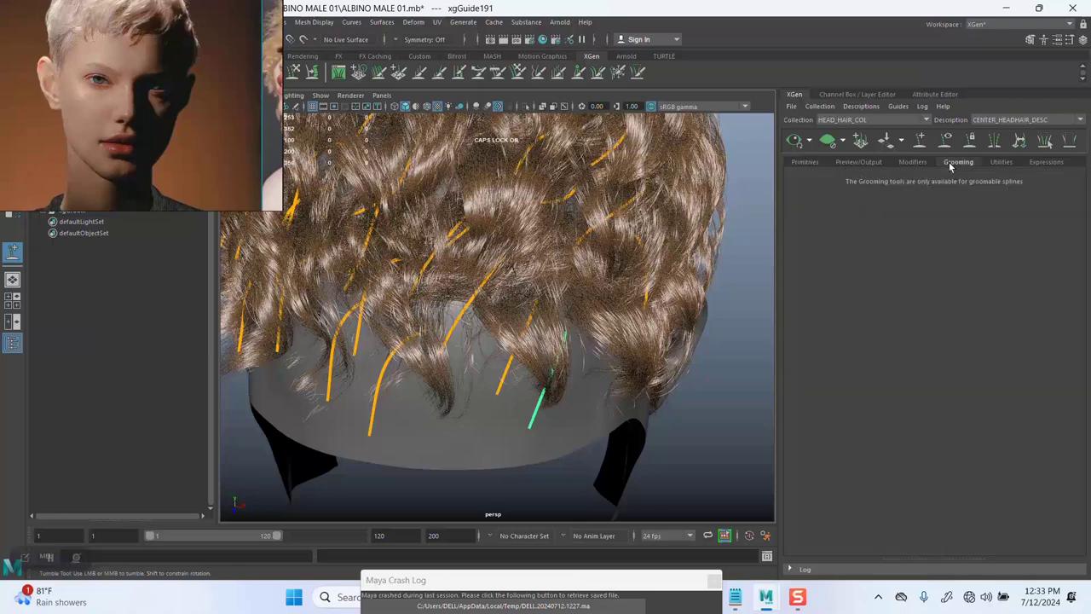
click(810, 162)
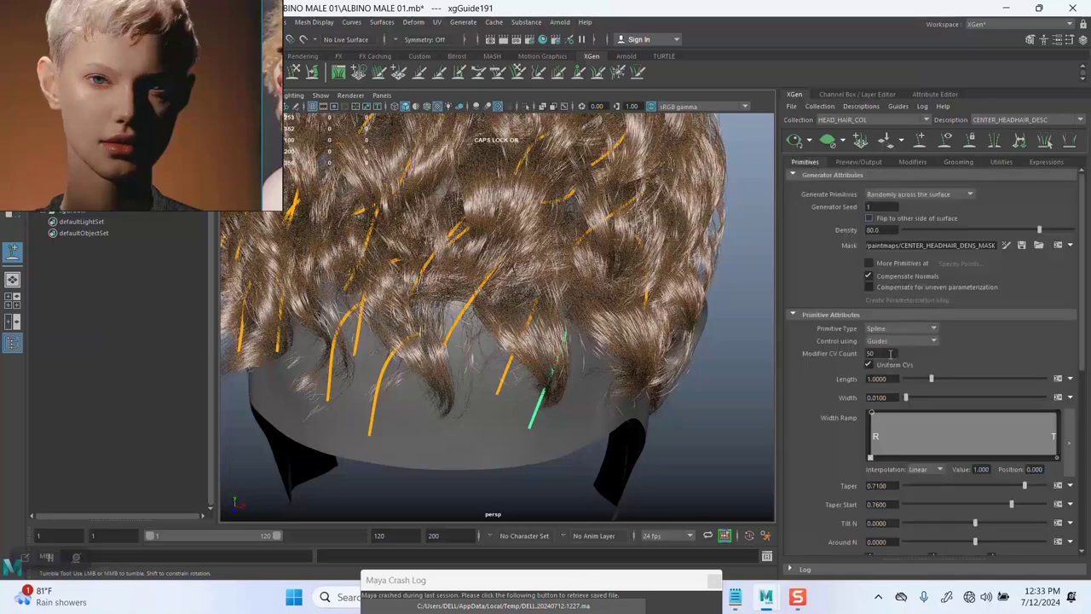
text(5)
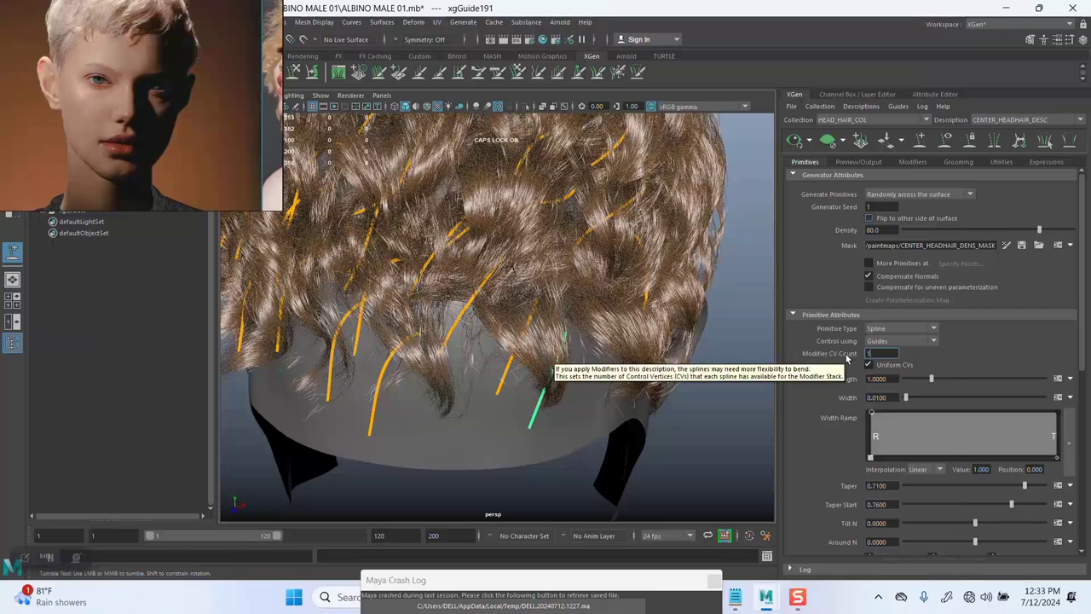
key(Return)
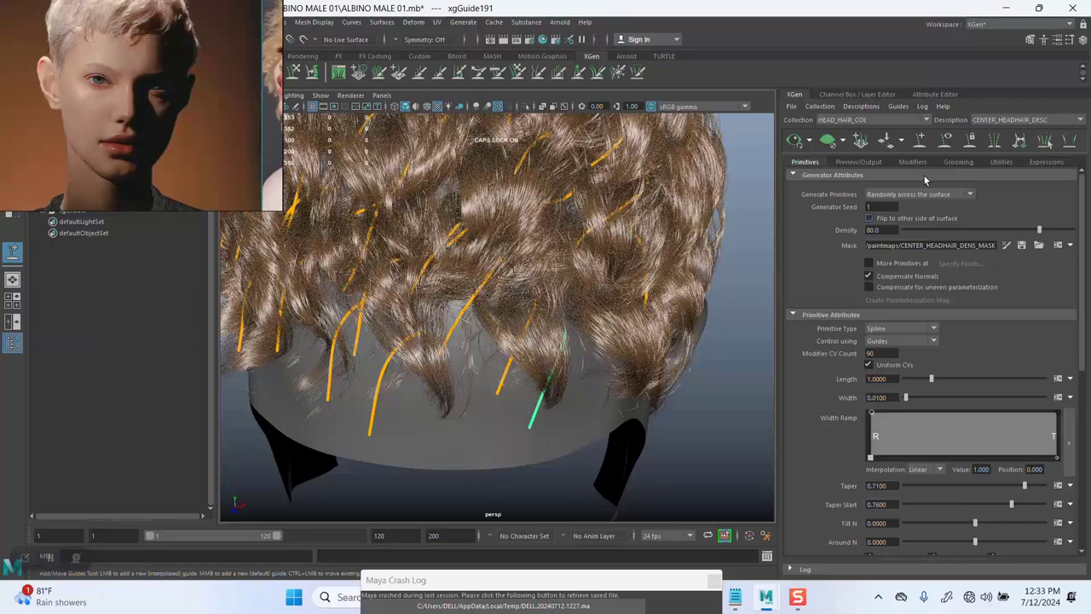
Set the Copy amount of the Clumping1 modifier to 1.
click(960, 163)
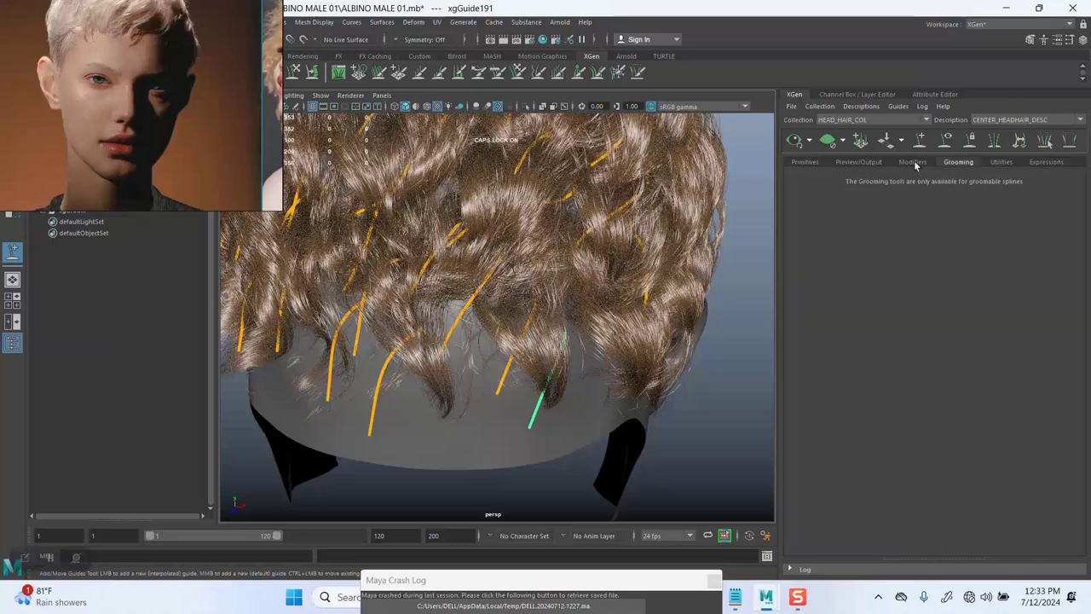
click(914, 162)
scroll(833, 238, down, 1)
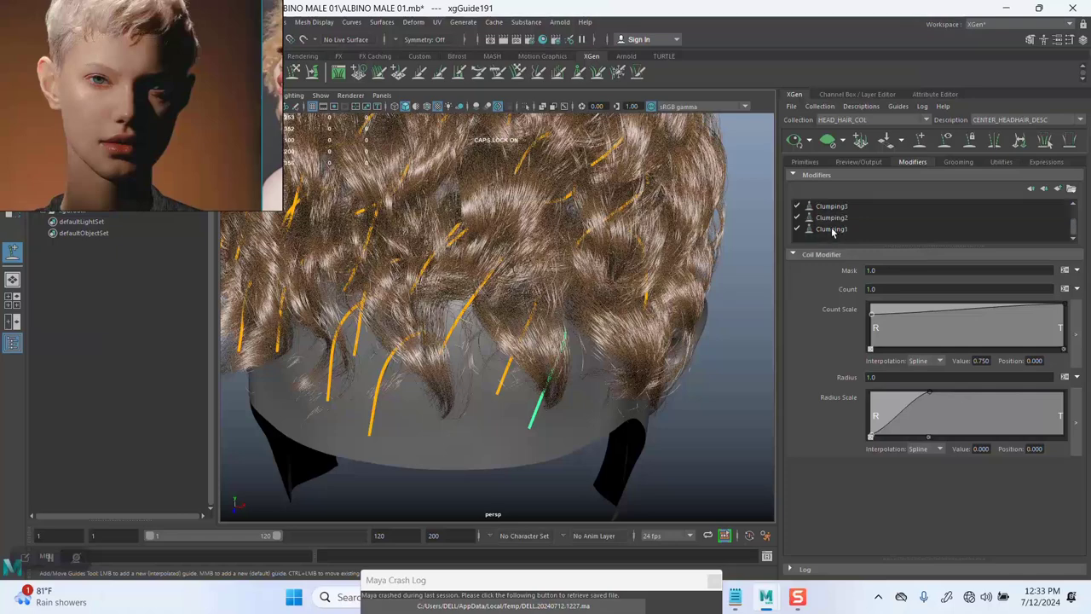
click(833, 229)
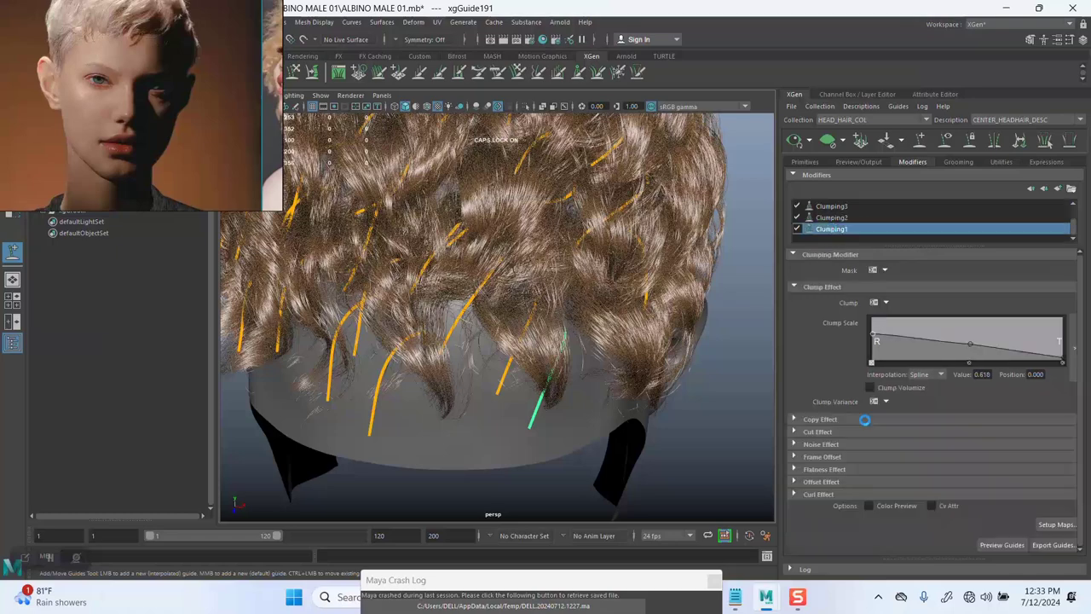
click(810, 419)
click(887, 434)
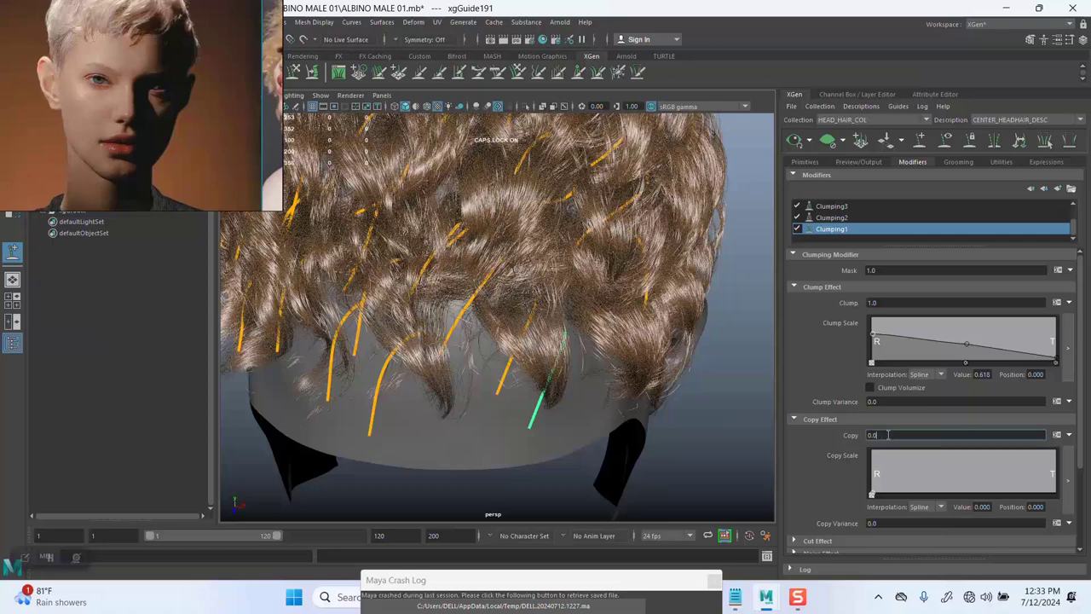
text(1)
key(Return)
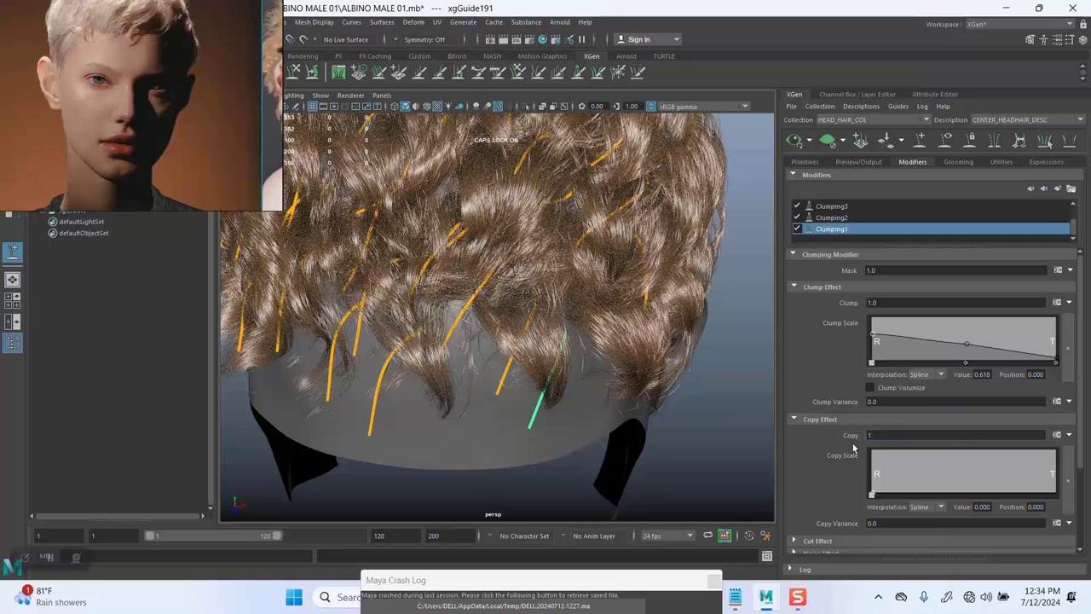
Expand Clumping1's Frame Offset settings and disable the Clumping2 and Clumping3 modifiers.
scroll(901, 436, down, 3)
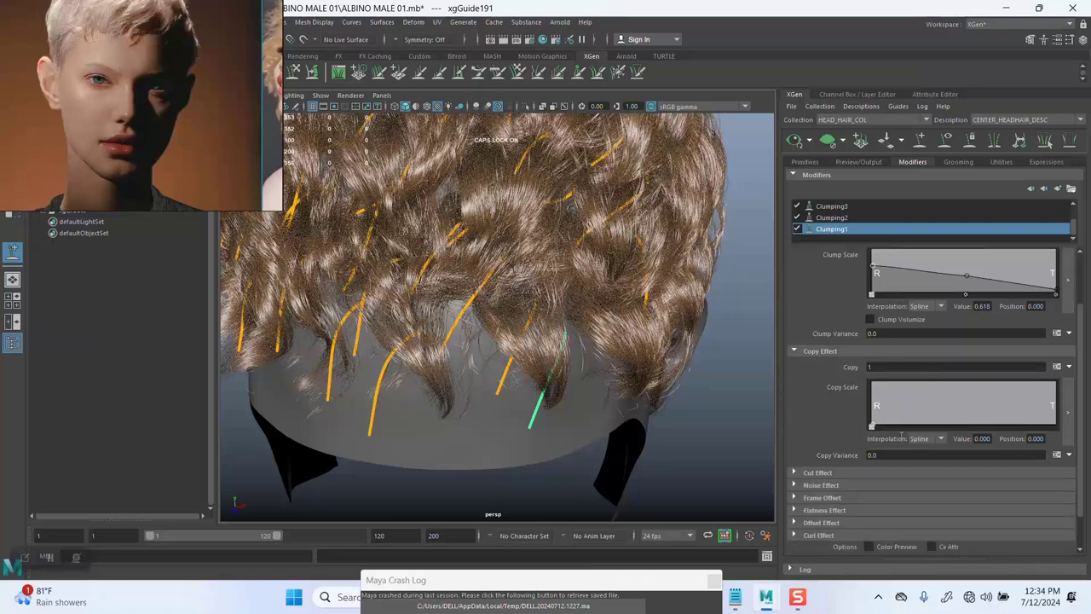
click(836, 499)
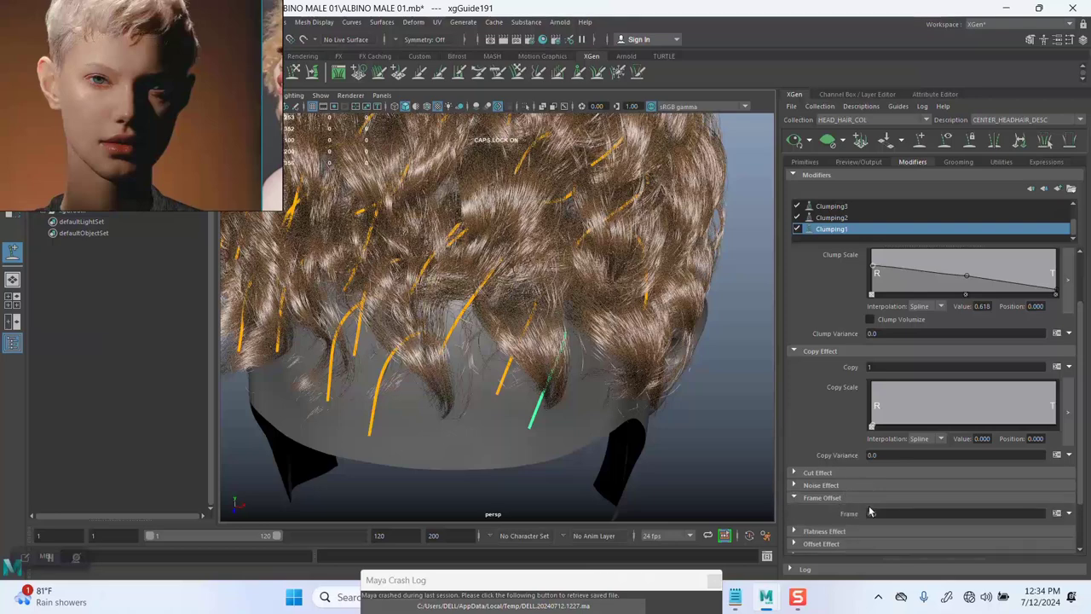
scroll(853, 511, down, 1)
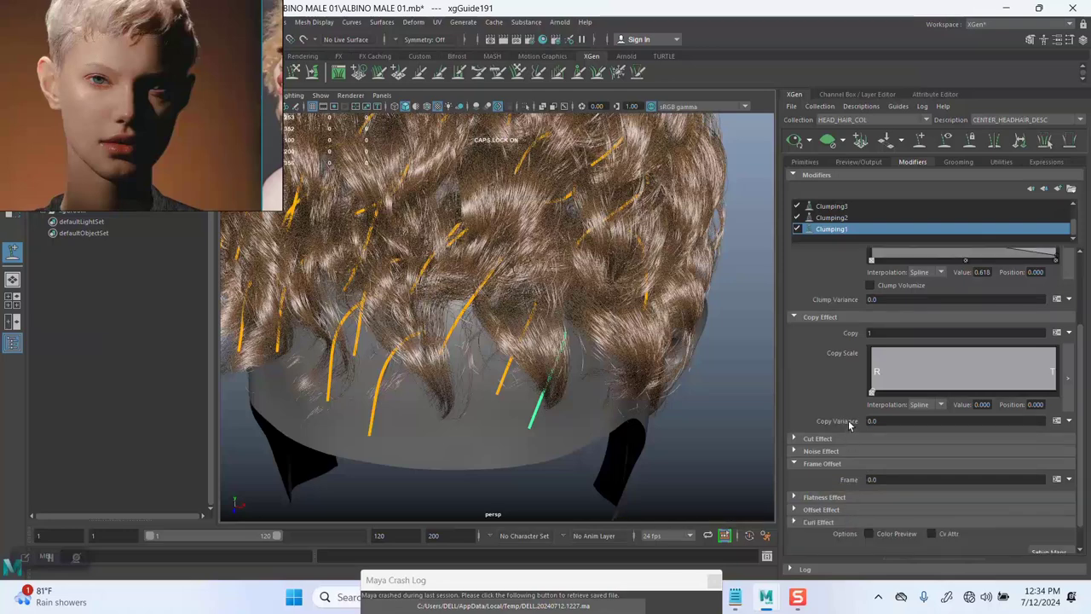
click(796, 217)
click(797, 207)
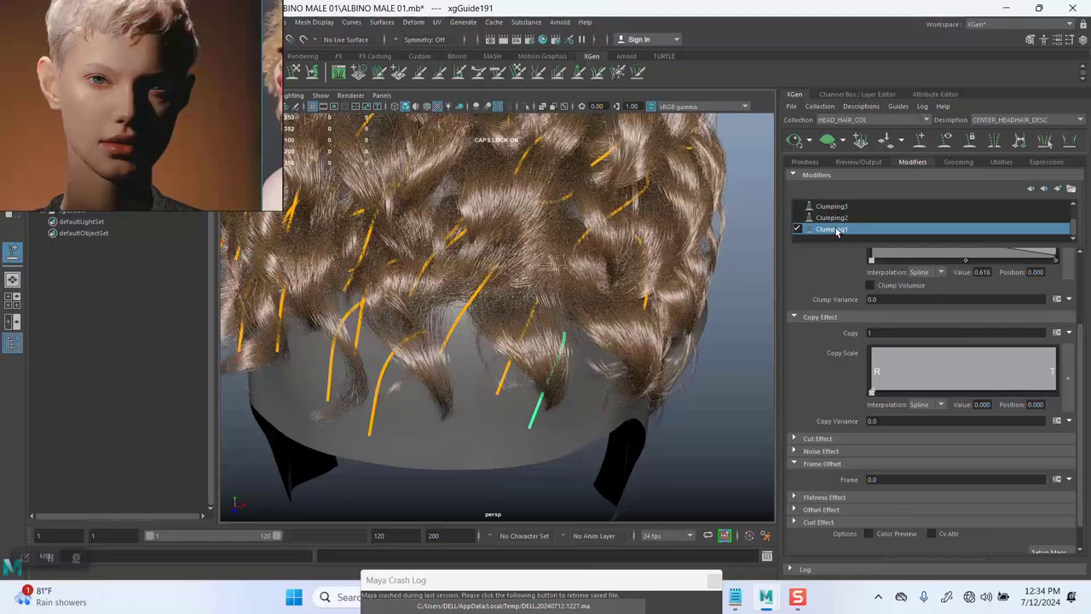
Set up the clumping maps for Clumping1 again and save them.
click(1032, 545)
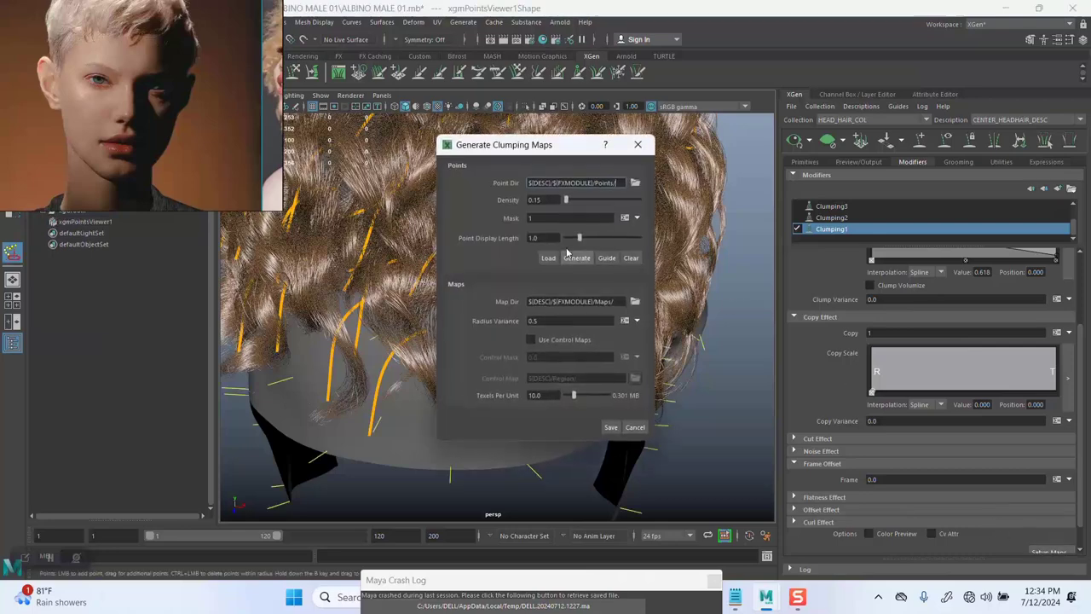
click(611, 429)
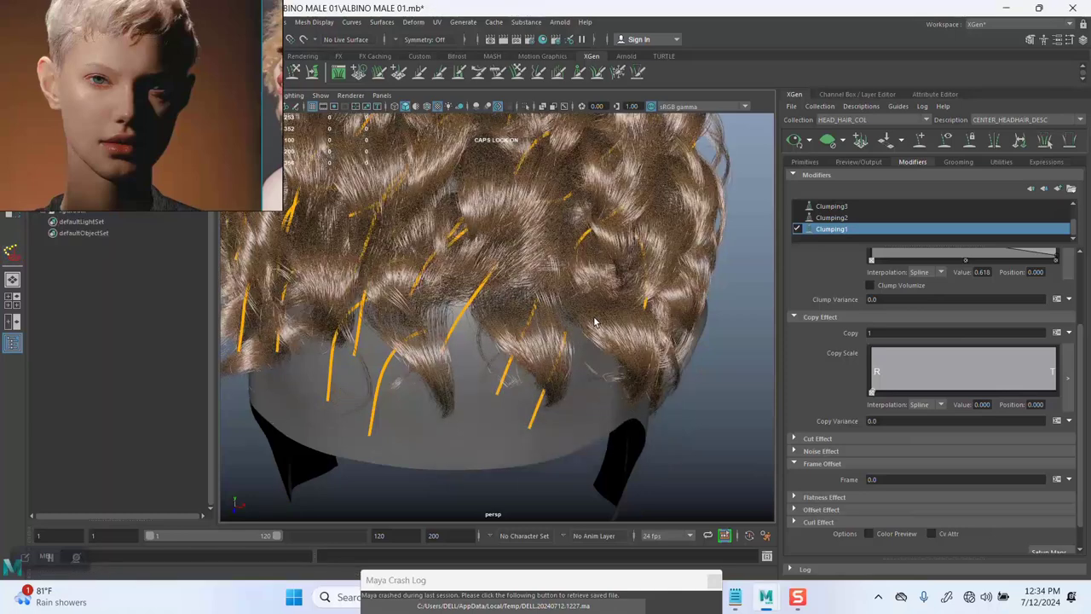
alt+drag(587, 327, 725, 308)
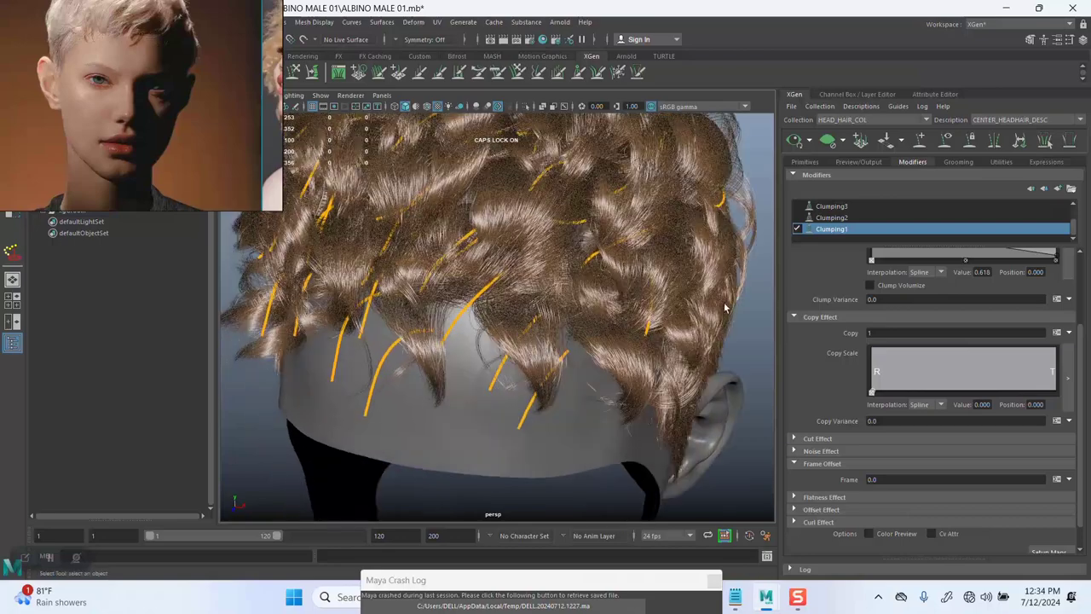
Try an Offset of 1 in Clumping1's Offset Effect, check the hair, and return the Offset to 0.
scroll(832, 371, up, 4)
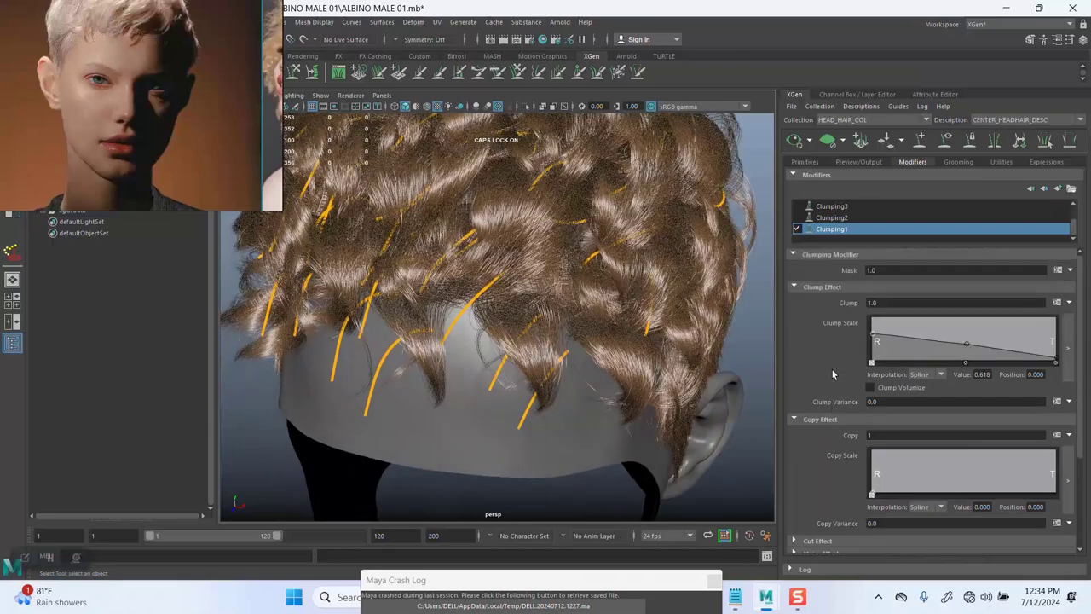
scroll(832, 375, down, 5)
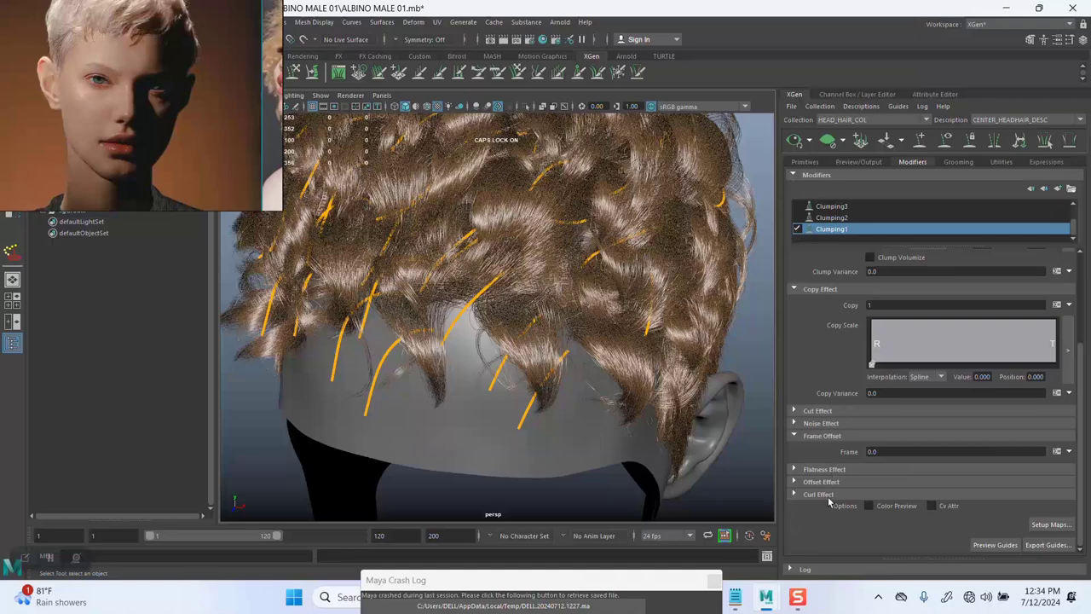
click(820, 482)
click(883, 497)
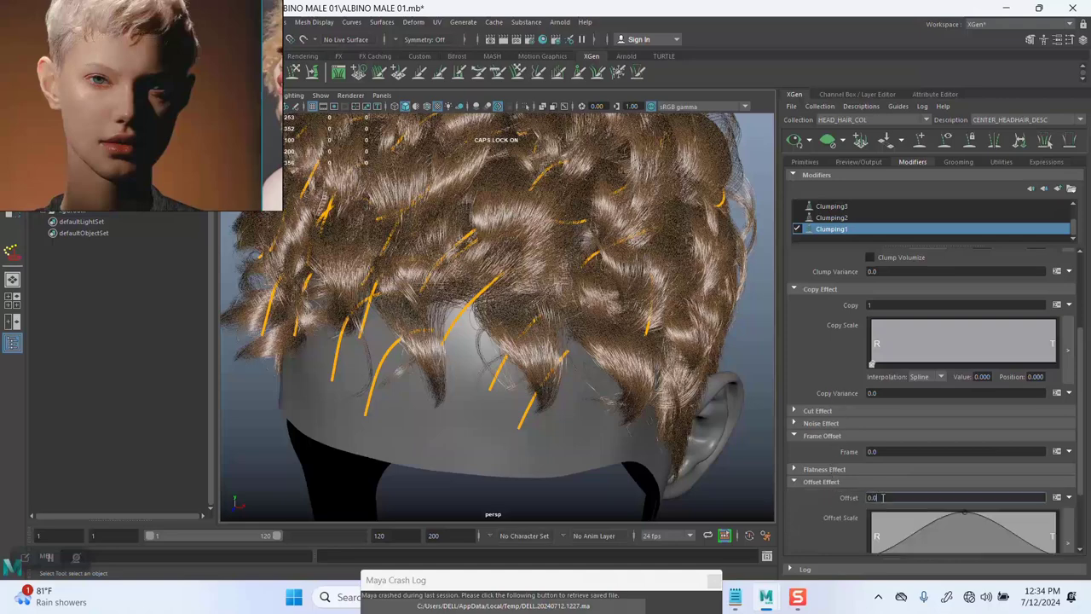
key(Return)
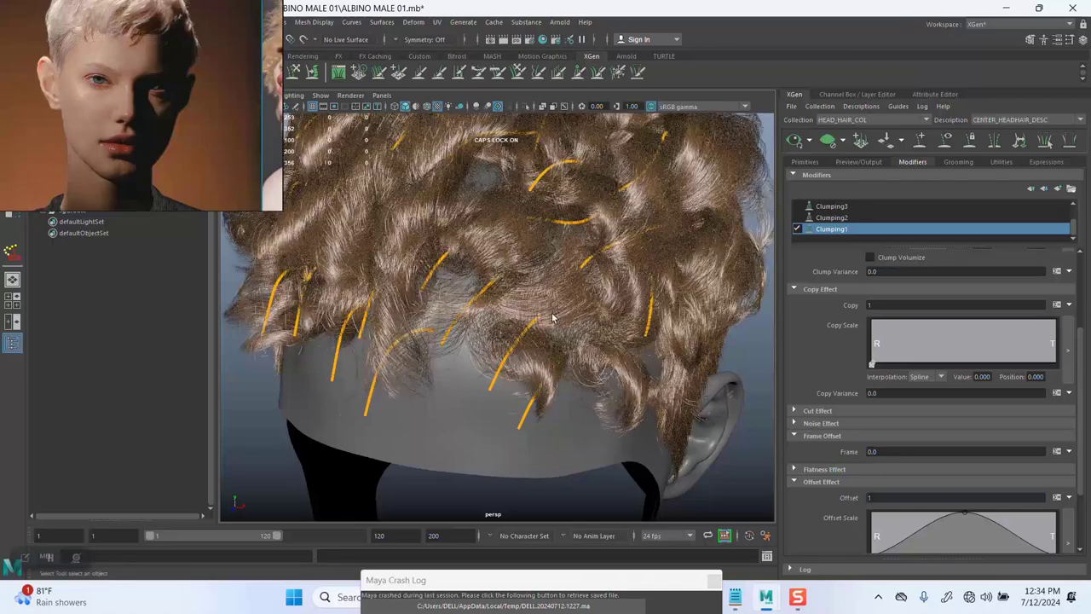
alt+drag(569, 348, 467, 266)
alt+right_drag(467, 266, 579, 384)
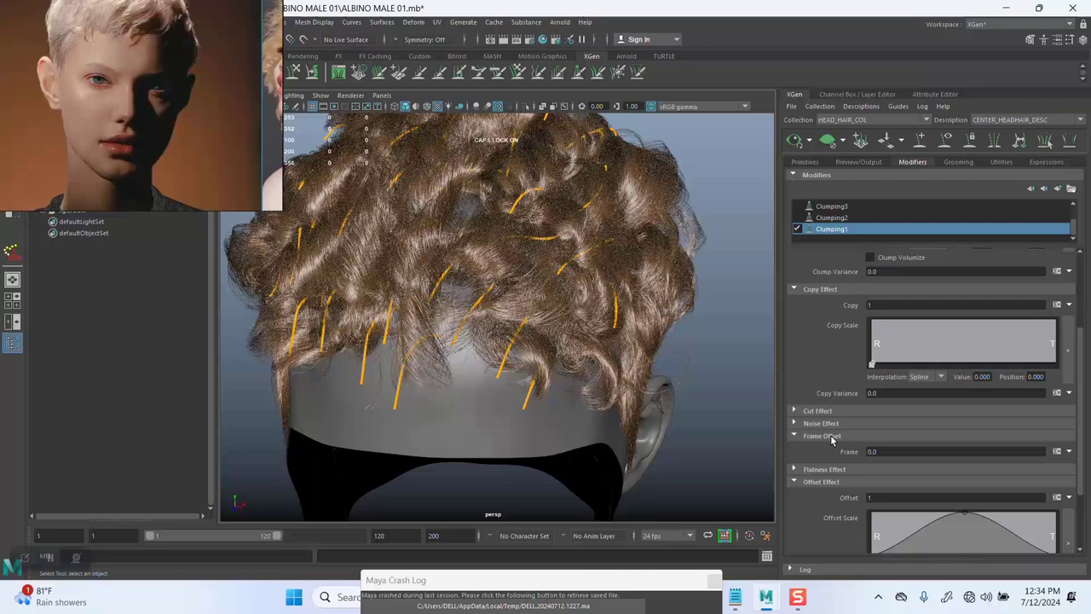
click(881, 497)
key(Return)
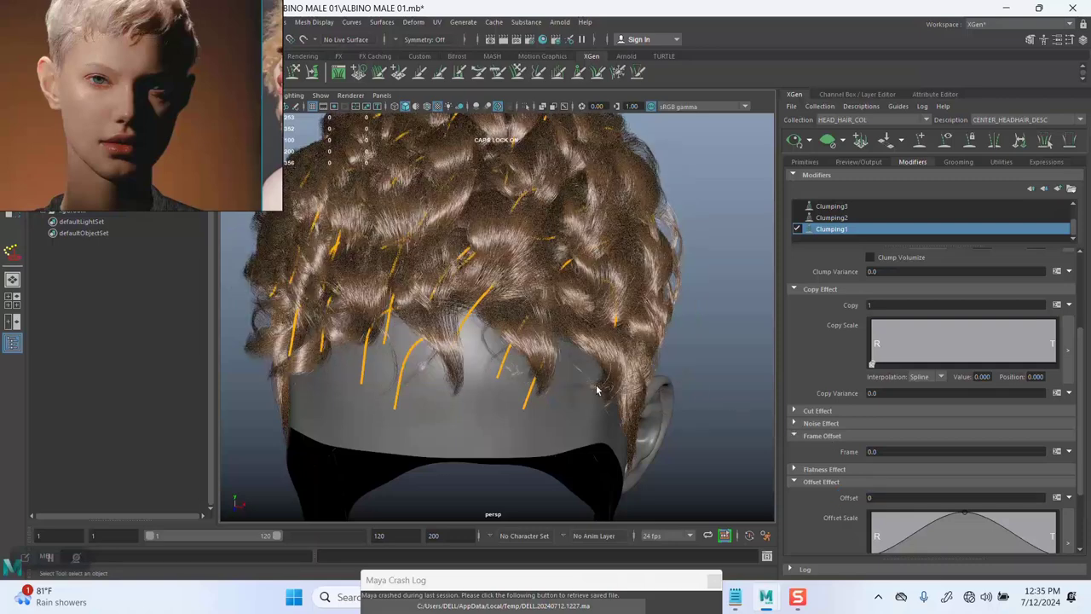
Rotate the guides along the front hairline sideways across the forehead.
alt+drag(580, 355, 433, 345)
scroll(518, 382, up, 3)
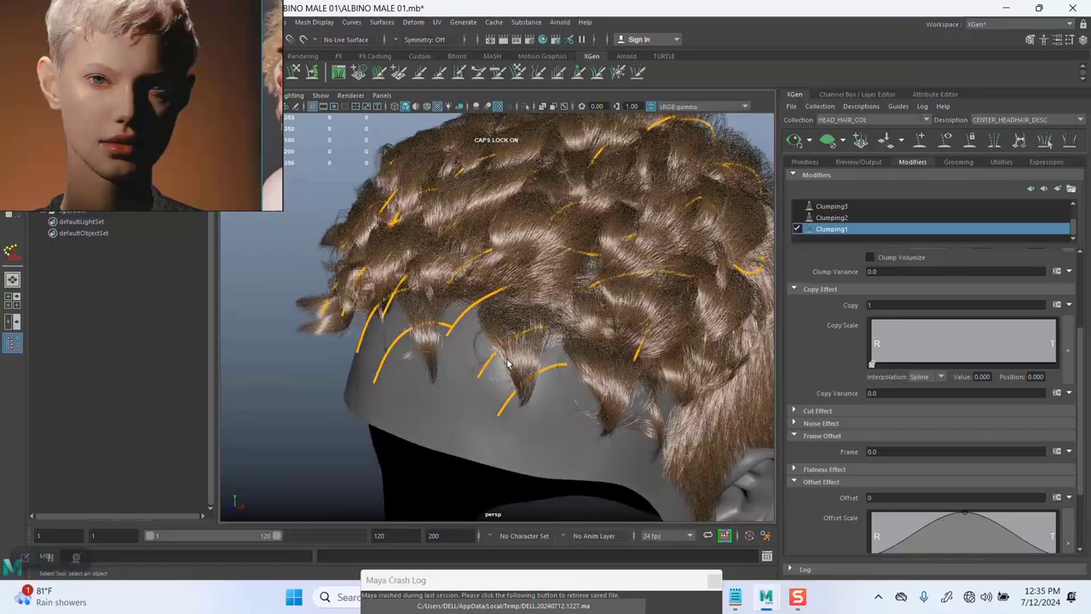
mouse_move(602, 386)
alt+mouse_down()
mouse_move(722, 379)
mouse_move(640, 366)
mouse_move(588, 341)
mouse_move(594, 360)
mouse_move(577, 364)
mouse_move(604, 365)
alt+mouse_up()
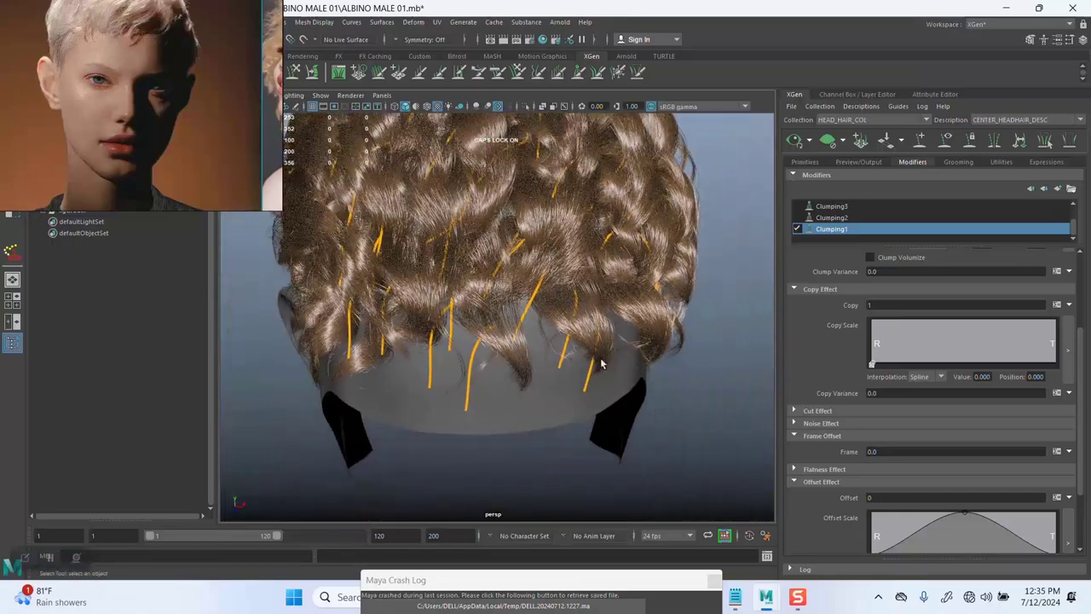
drag(674, 426, 585, 300)
key(e)
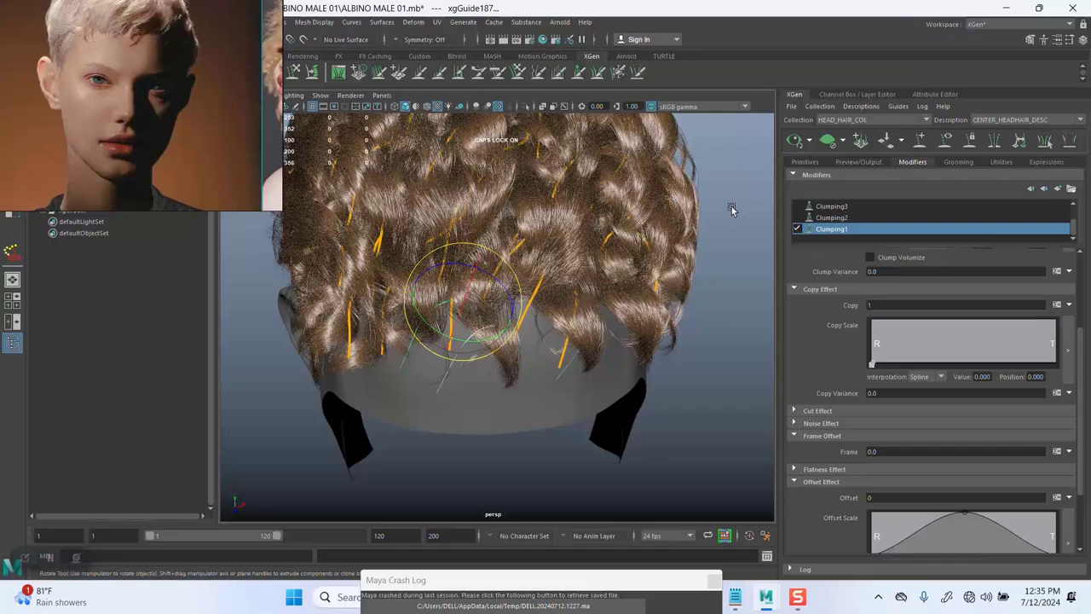
alt+drag(560, 323, 324, 346)
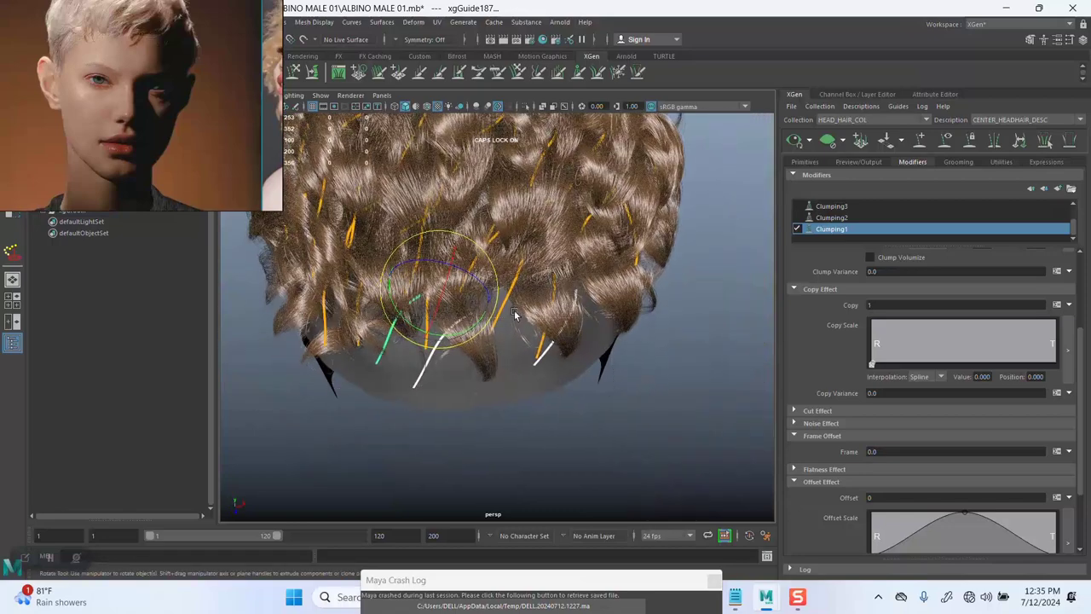
drag(503, 298, 492, 302)
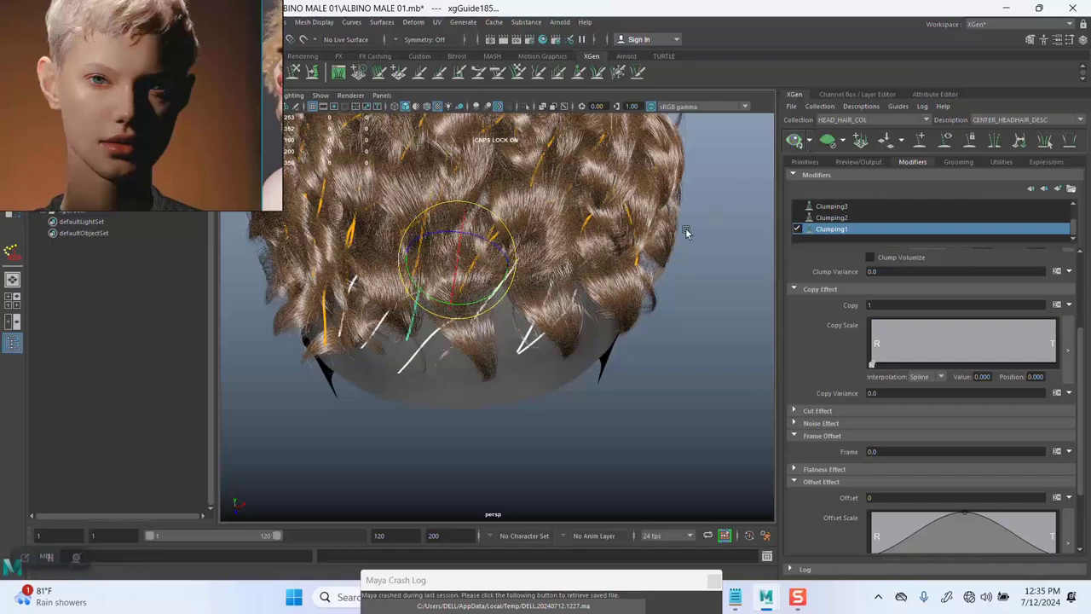
alt+drag(550, 260, 516, 286)
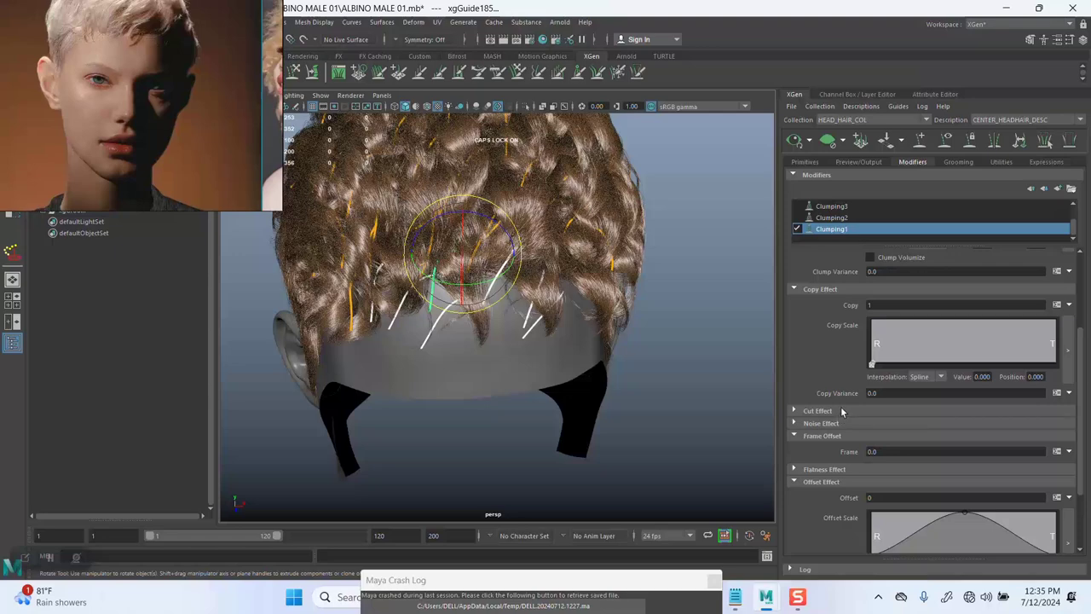
scroll(829, 426, down, 3)
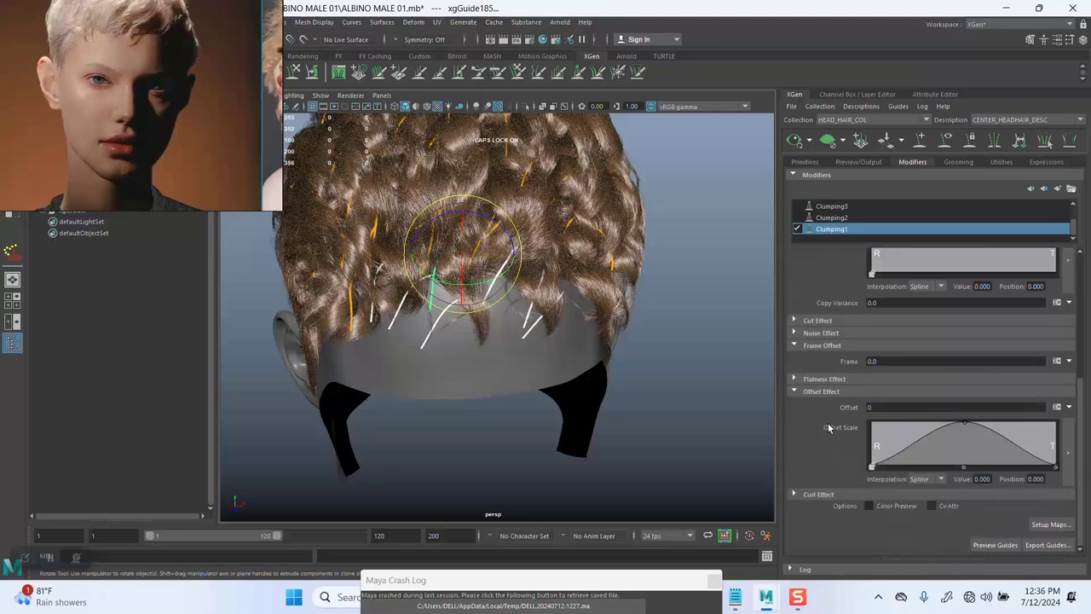
scroll(829, 427, up, 7)
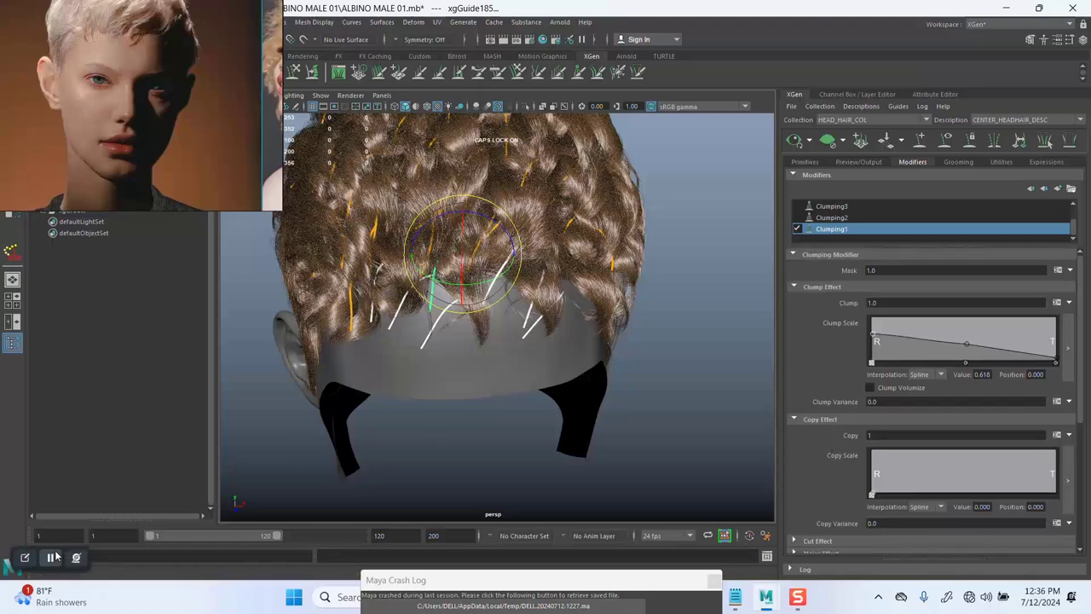
click(53, 557)
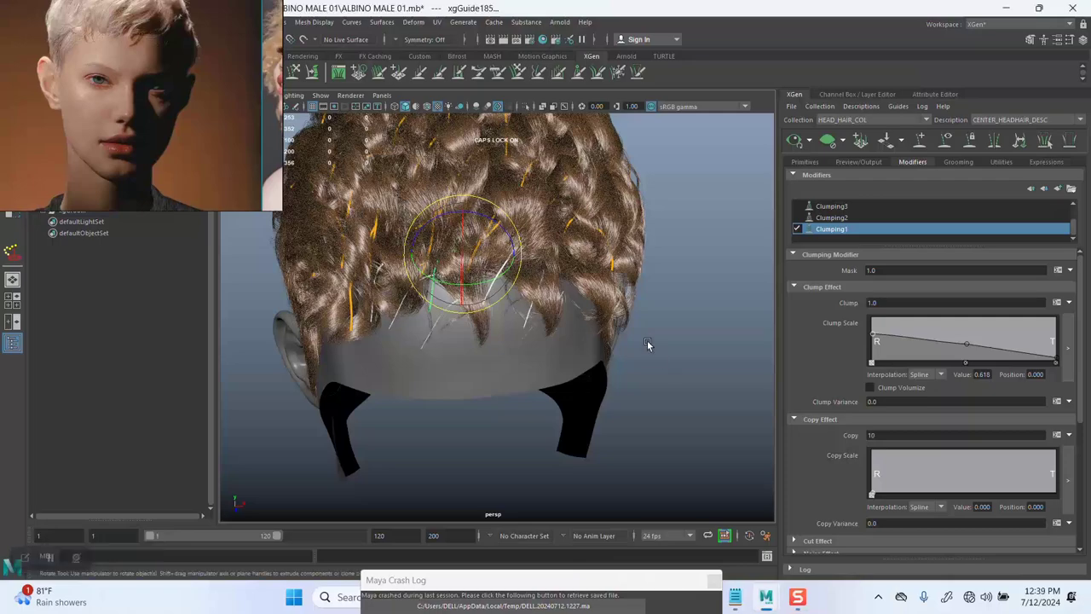
Deselect the hairline guides and hide all guides to inspect the clumped hair on its own.
alt+right_drag(645, 341, 665, 403)
click(701, 367)
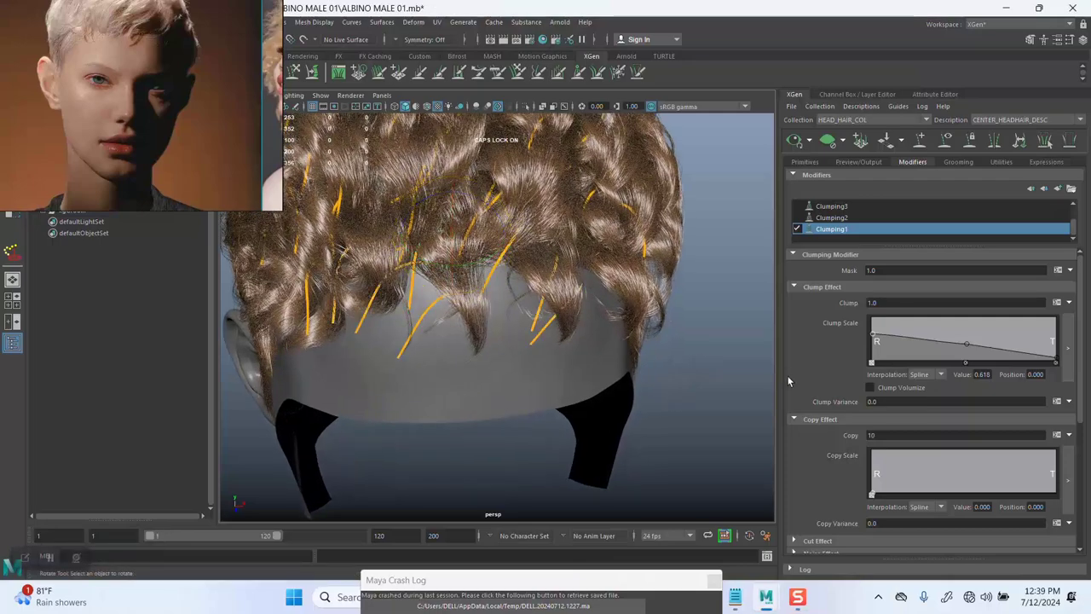
alt+drag(635, 367, 688, 248)
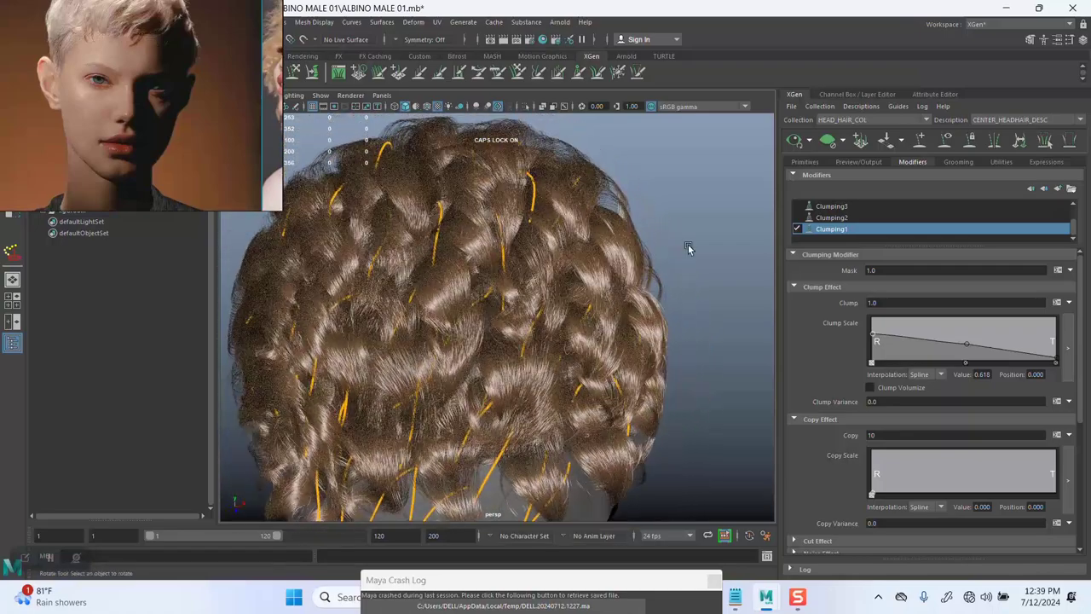
click(942, 143)
scroll(429, 288, down, 5)
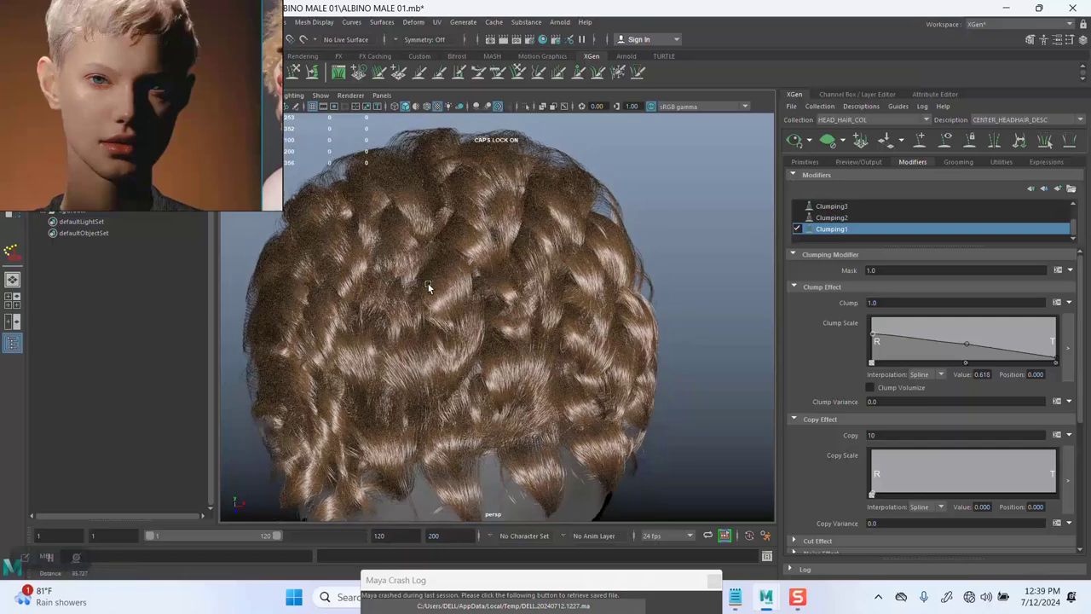
alt+drag(469, 298, 563, 366)
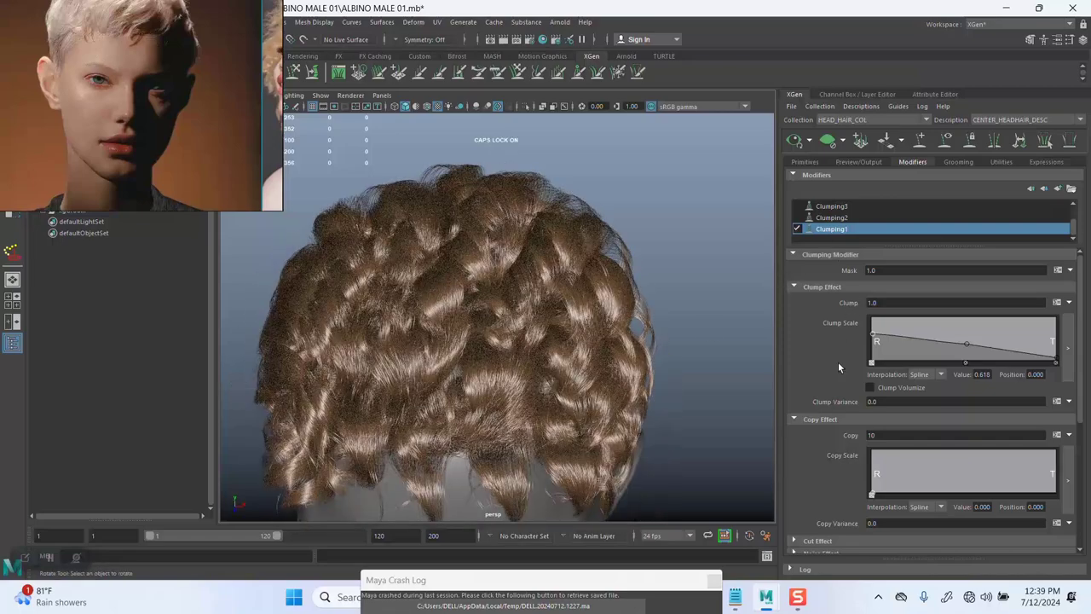
Set the Copy Variance of Clumping1 to 1.
click(886, 523)
key(Return)
key(e)
Check the primitives' Modifier CV Count and set Clumping1's Copy amount to 1.
click(807, 163)
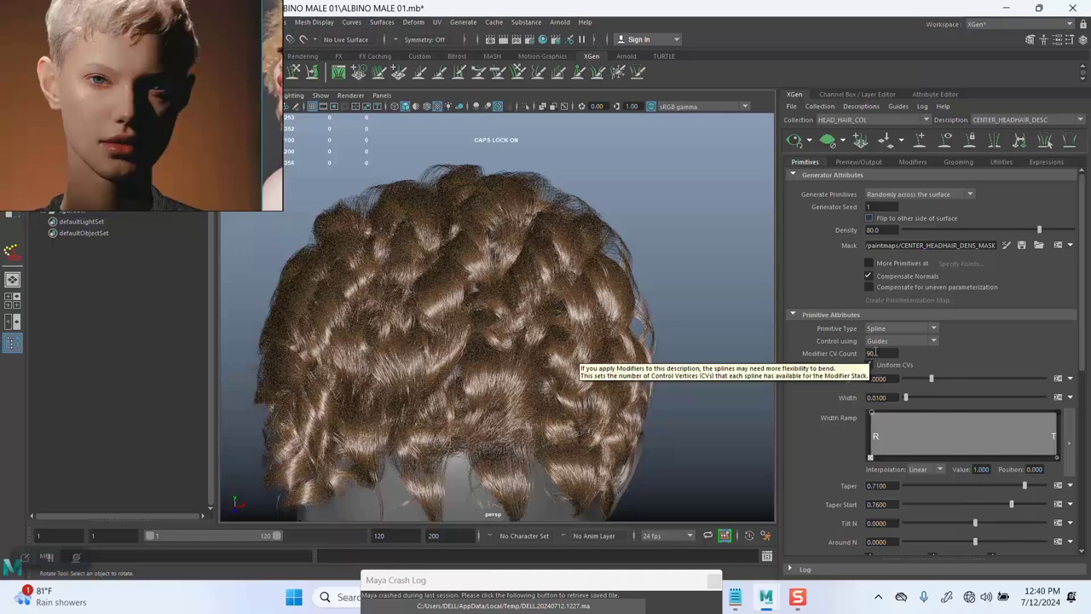
click(912, 162)
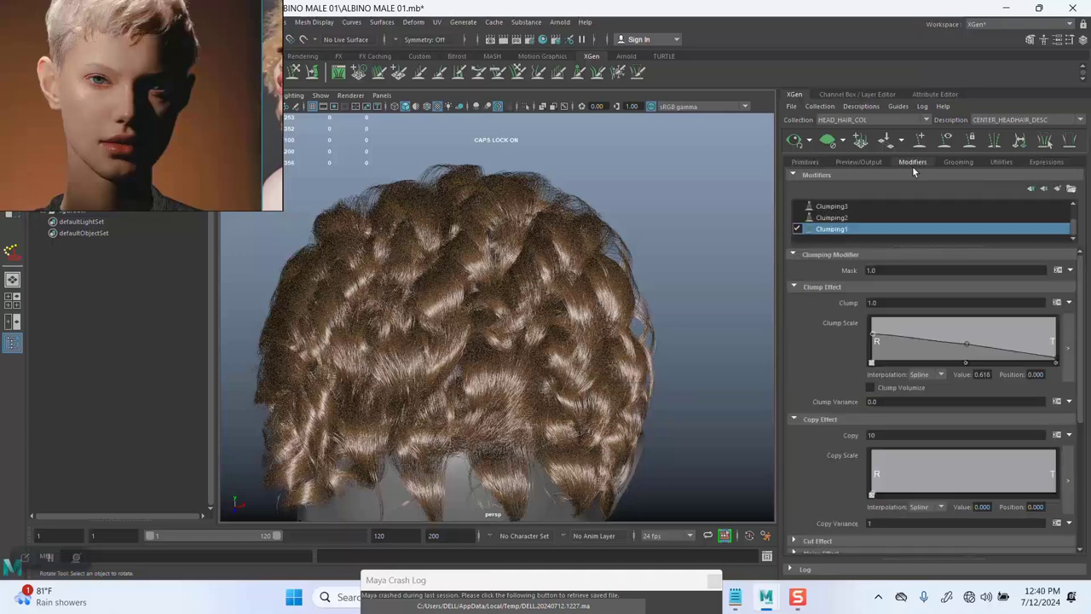
drag(876, 434, 862, 436)
scroll(846, 424, down, 5)
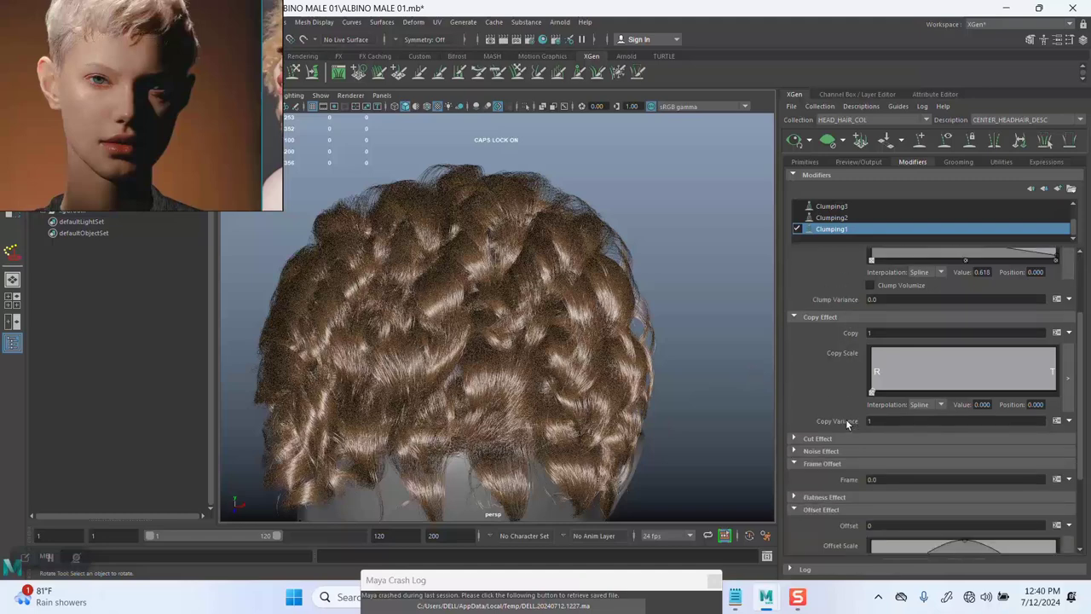
scroll(846, 423, down, 1)
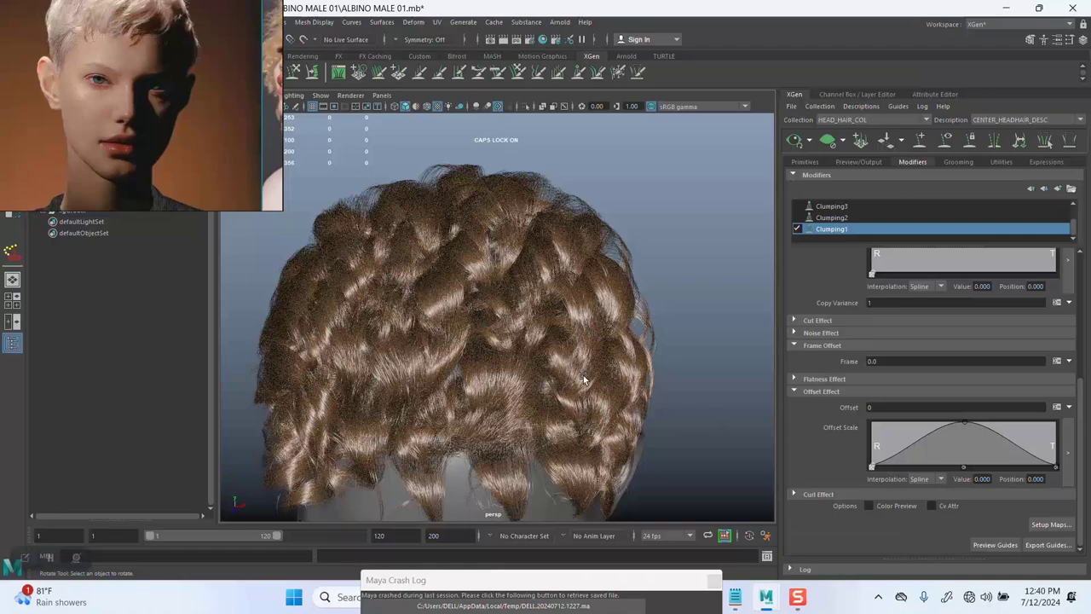
Enable the Clumping2 and Clumping3 modifiers on the center head hair description.
alt+drag(586, 360, 572, 337)
alt+drag(677, 294, 573, 307)
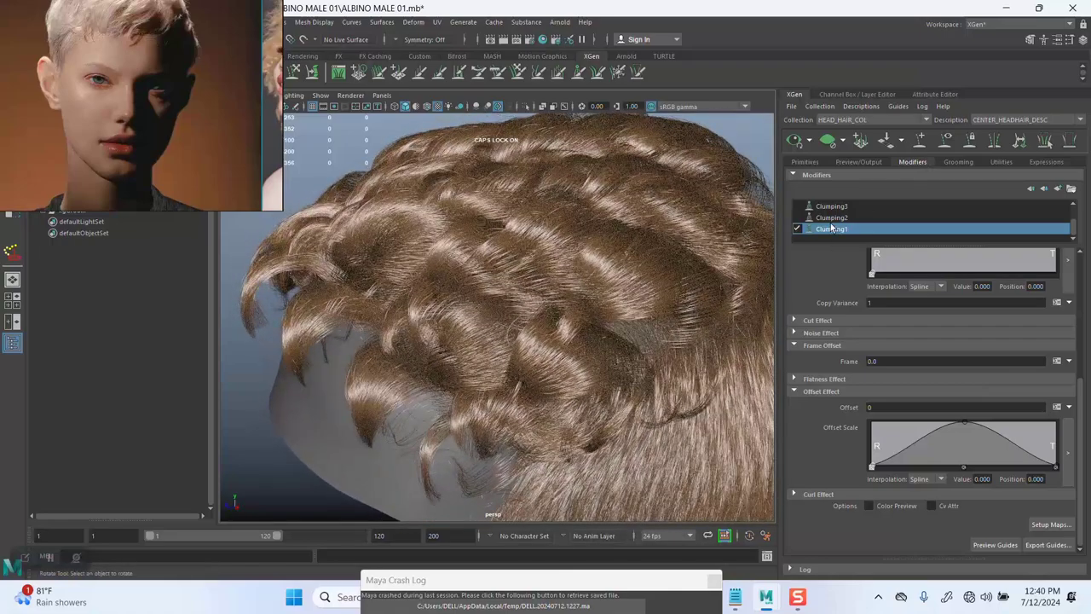
scroll(827, 215, up, 2)
scroll(810, 230, down, 2)
click(797, 219)
click(798, 206)
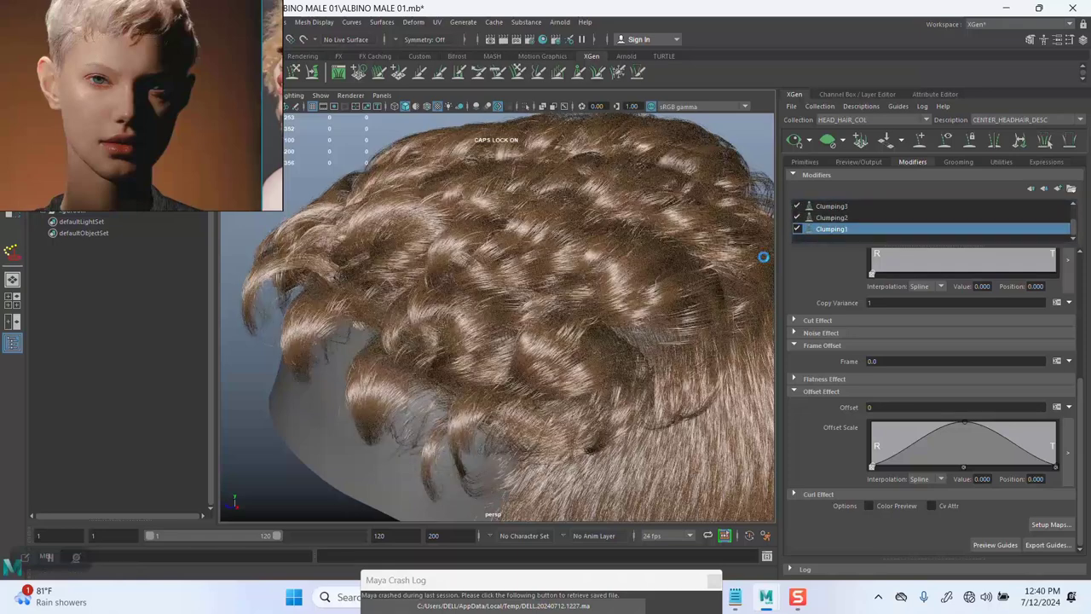
Set the Copy amount of Clumping2's Copy Effect to 1.
click(822, 219)
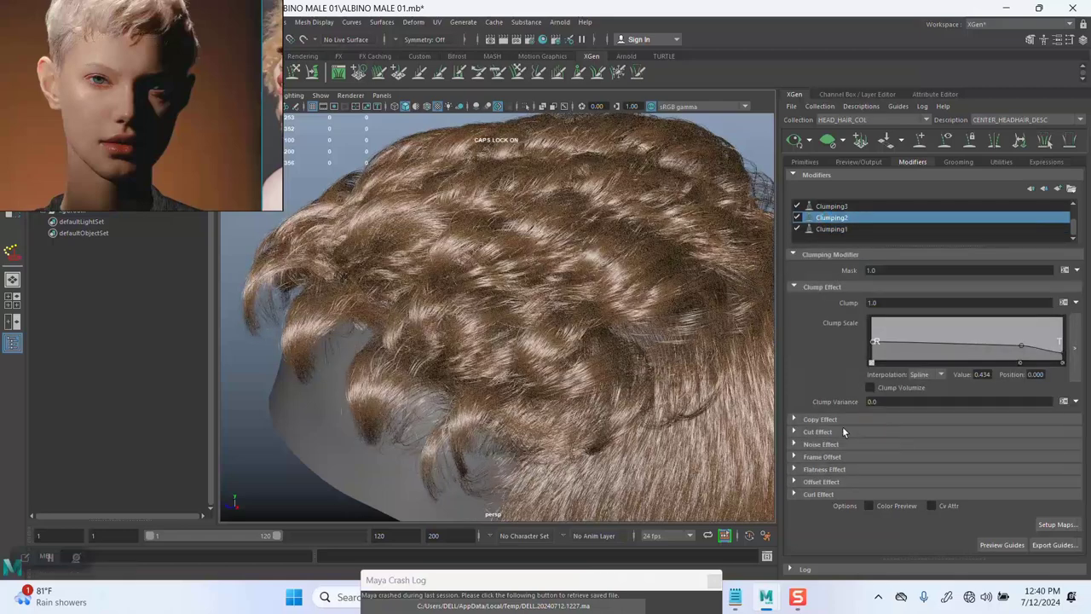
click(839, 419)
click(873, 434)
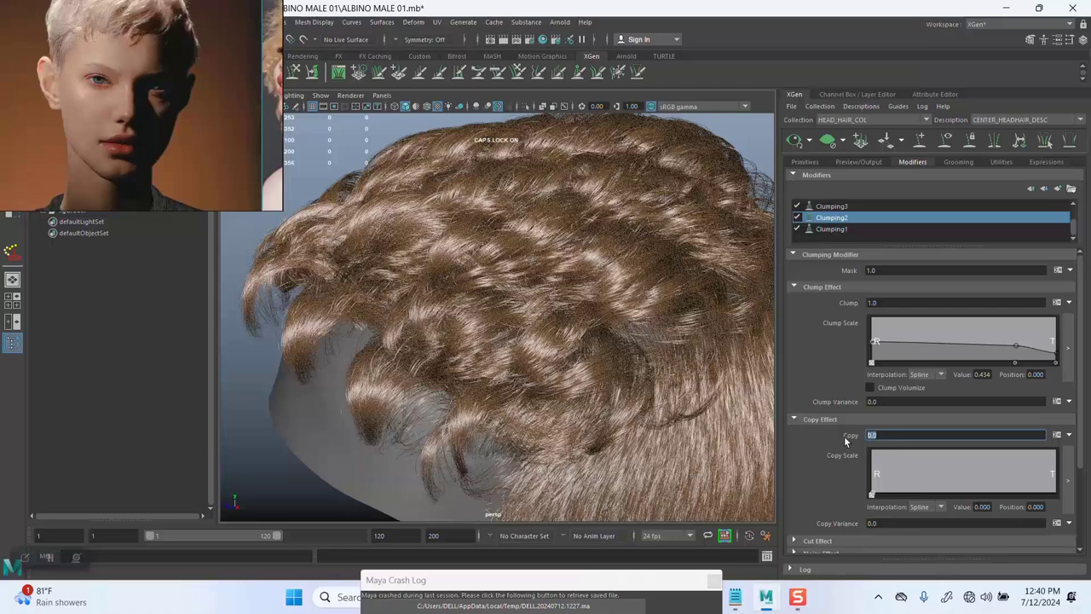
text(1)
key(Return)
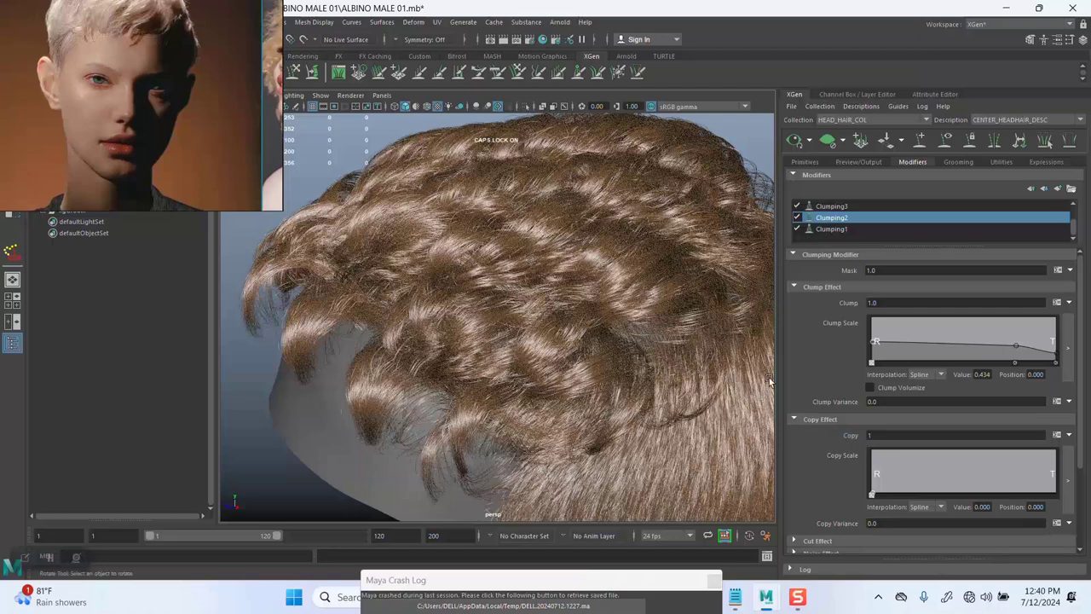
scroll(865, 467, down, 1)
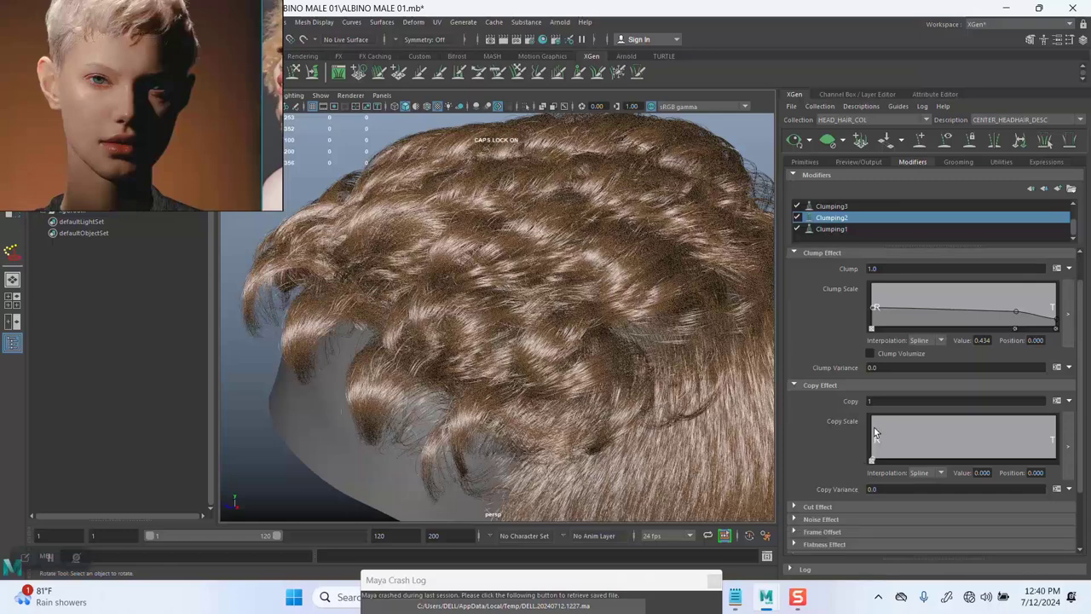
Set the Copy amount of Clumping3's Copy Effect to 1.
click(833, 207)
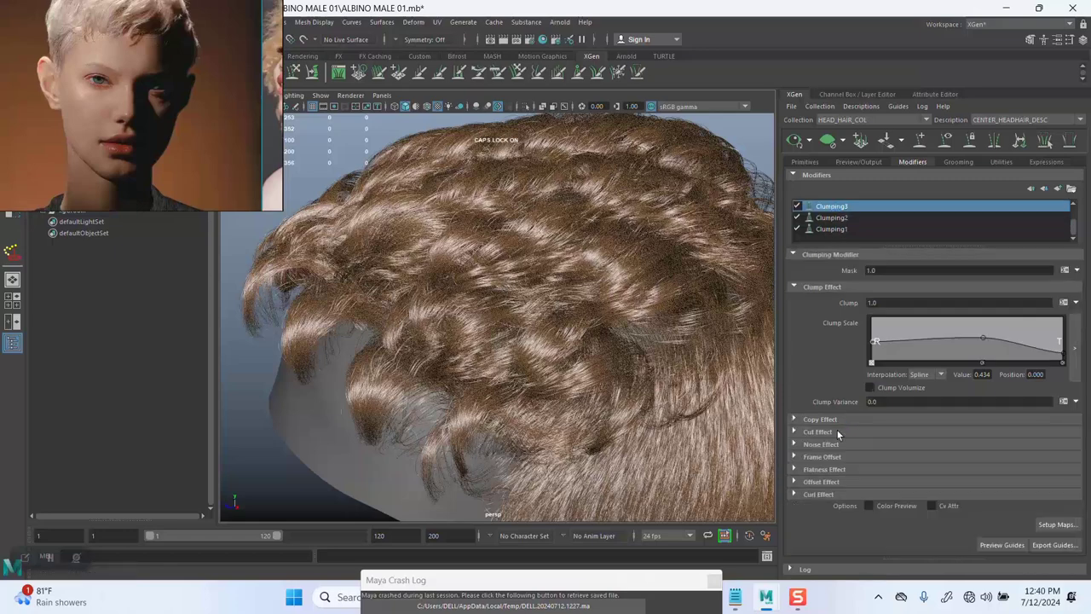
click(840, 419)
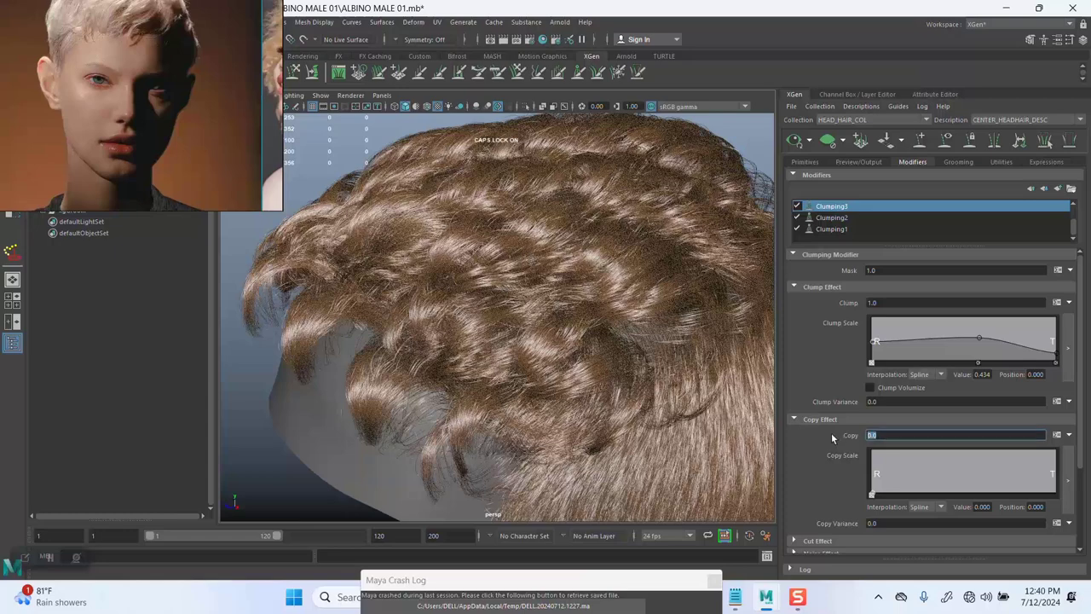
text(1)
key(Return)
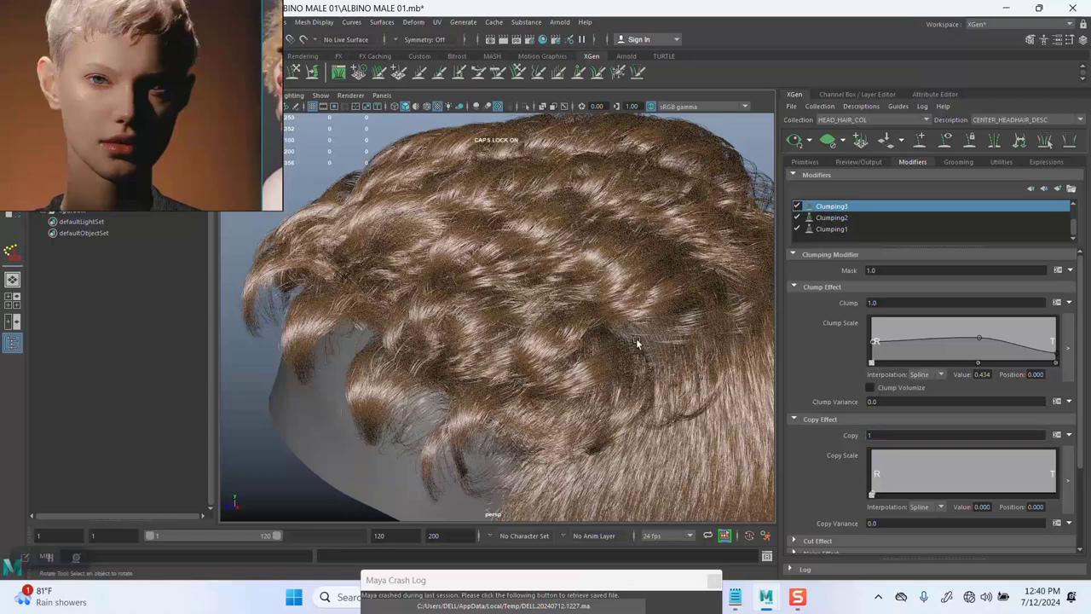
Select the Coil1 modifier and copy the noise magnitude expression rand(0,0.2)*$cLength from the wecht.txt notes in Notepad.
scroll(835, 218, up, 2)
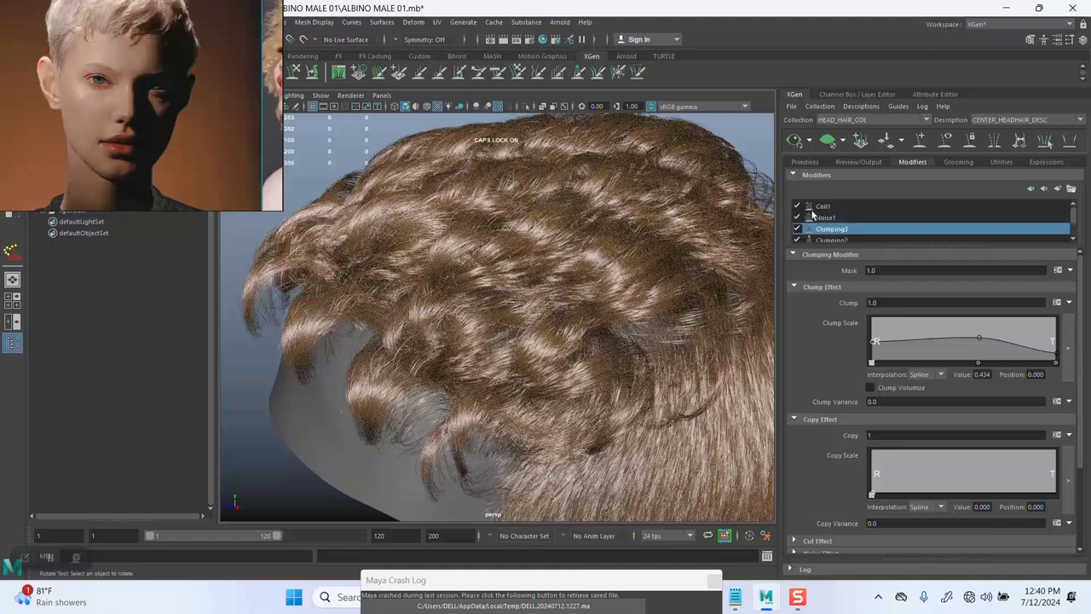
click(820, 206)
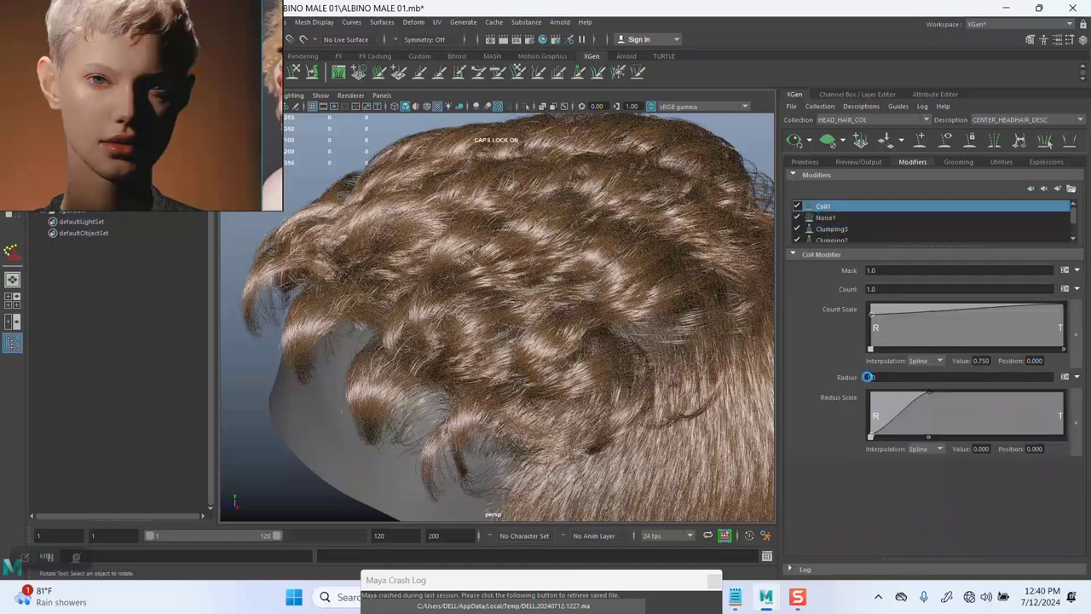
click(883, 376)
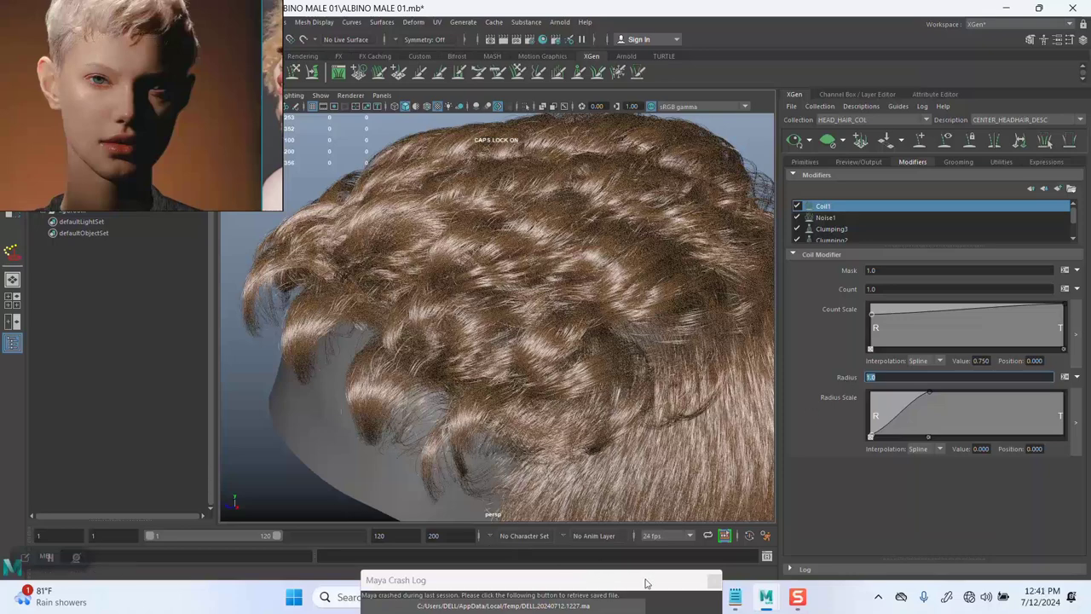
click(671, 585)
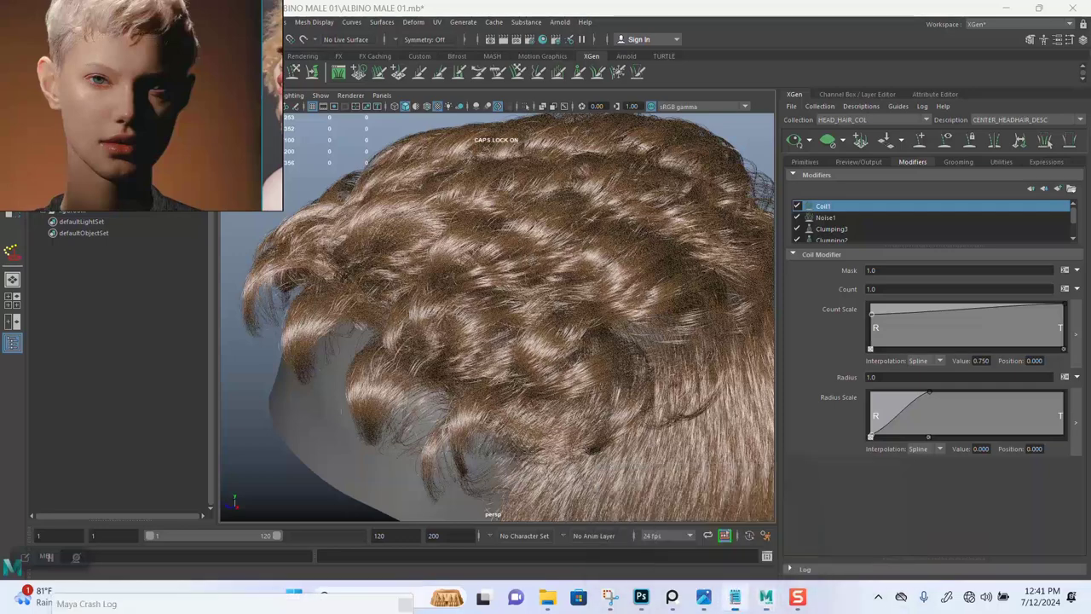
click(734, 597)
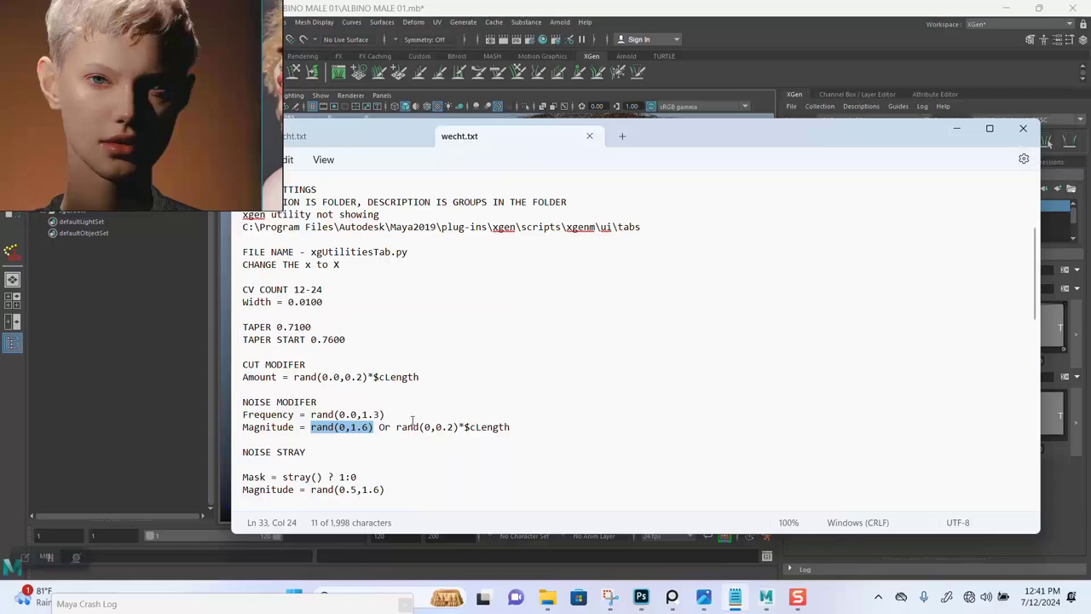
drag(385, 415, 313, 418)
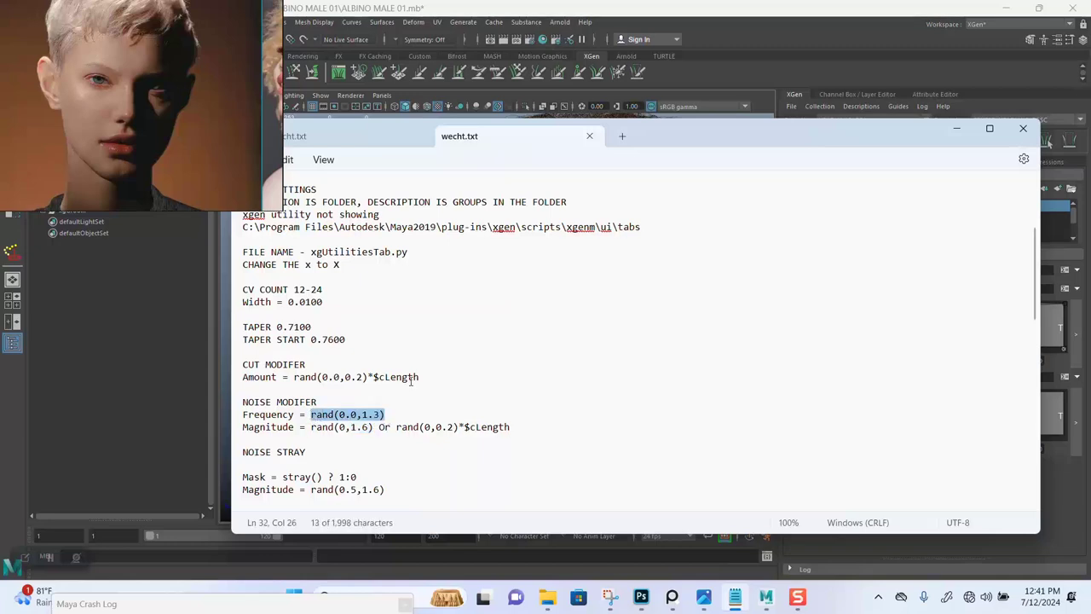
drag(529, 429, 399, 432)
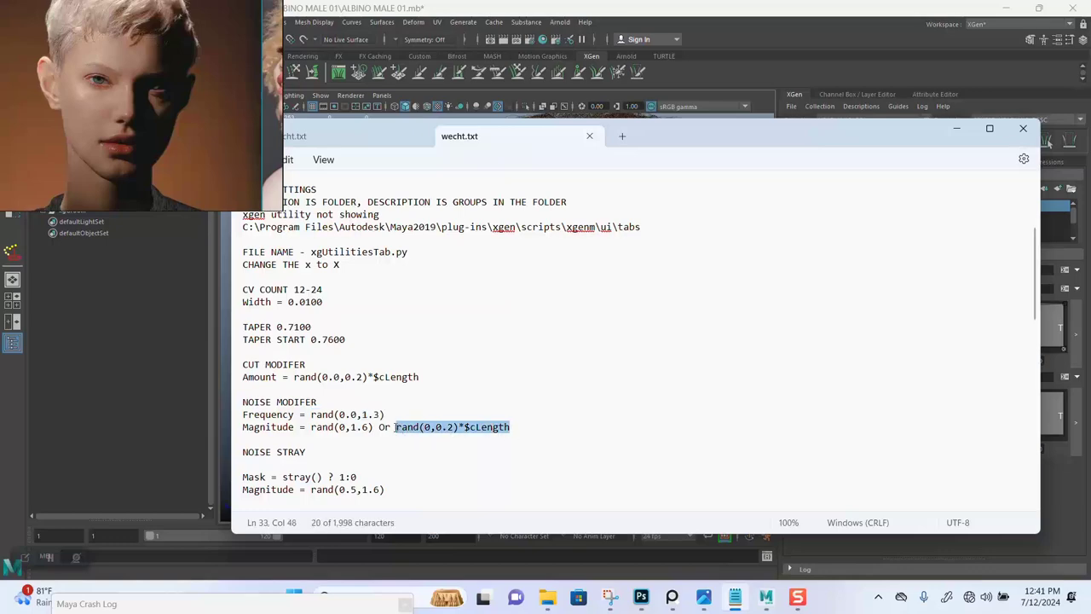
click(956, 128)
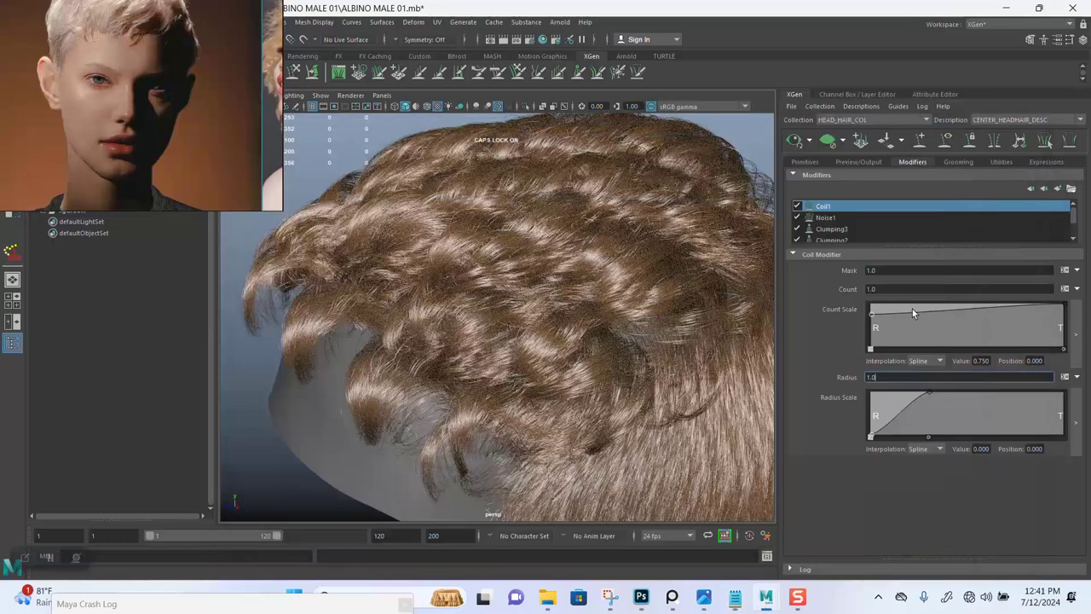
Set Coil1's Radius to the expression rand(0,0.2)*$cLength and inspect the curls around the front hairline.
drag(893, 372, 846, 383)
text(rand(0,0.2)*$cLength)
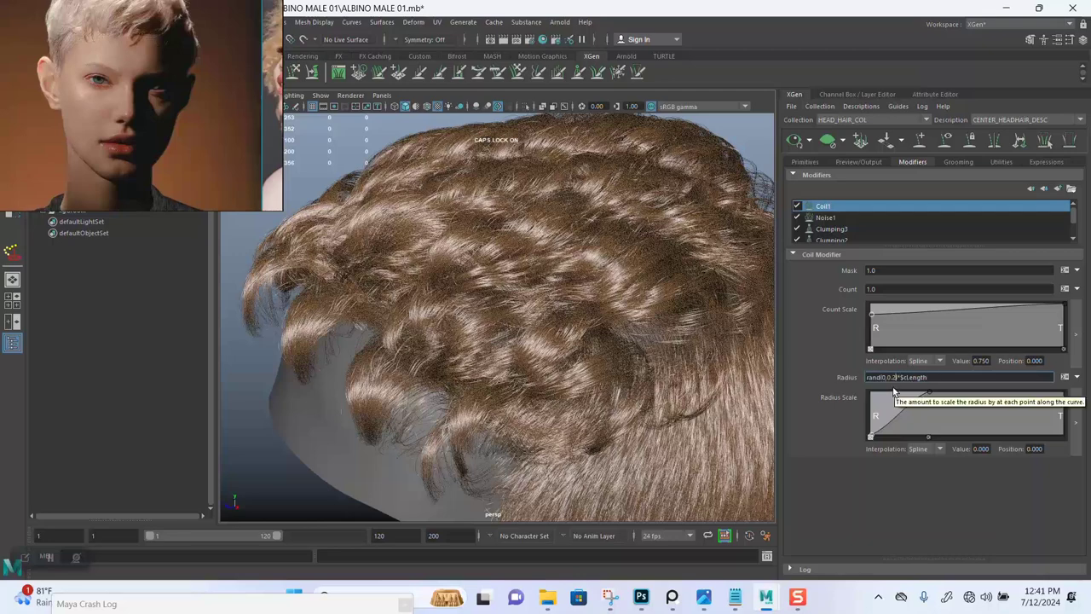
key(Return)
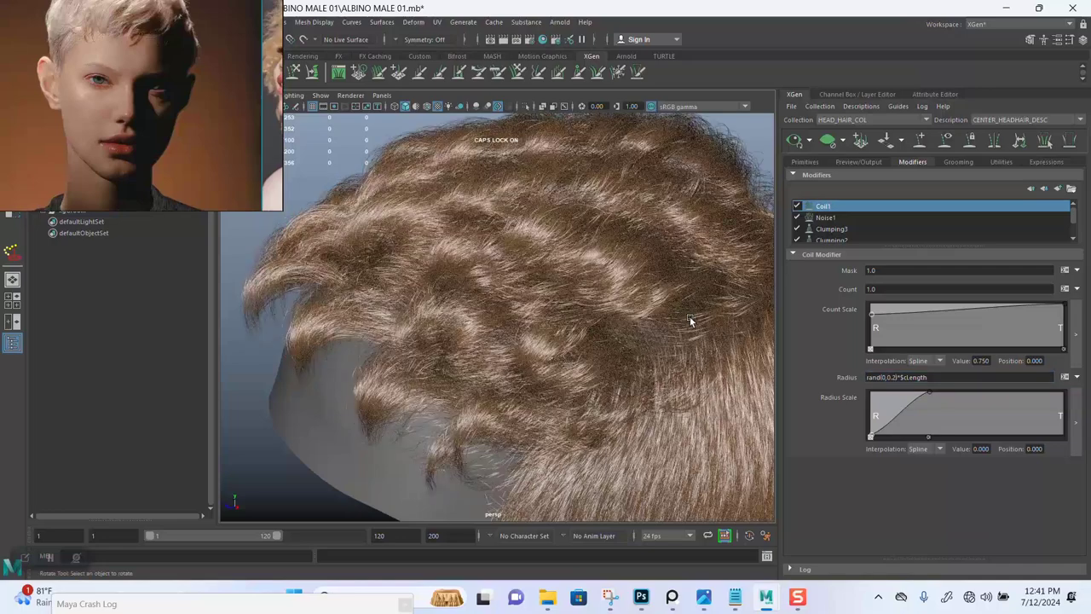
alt+drag(607, 347, 653, 334)
alt+right_drag(653, 333, 642, 383)
alt+drag(643, 382, 567, 329)
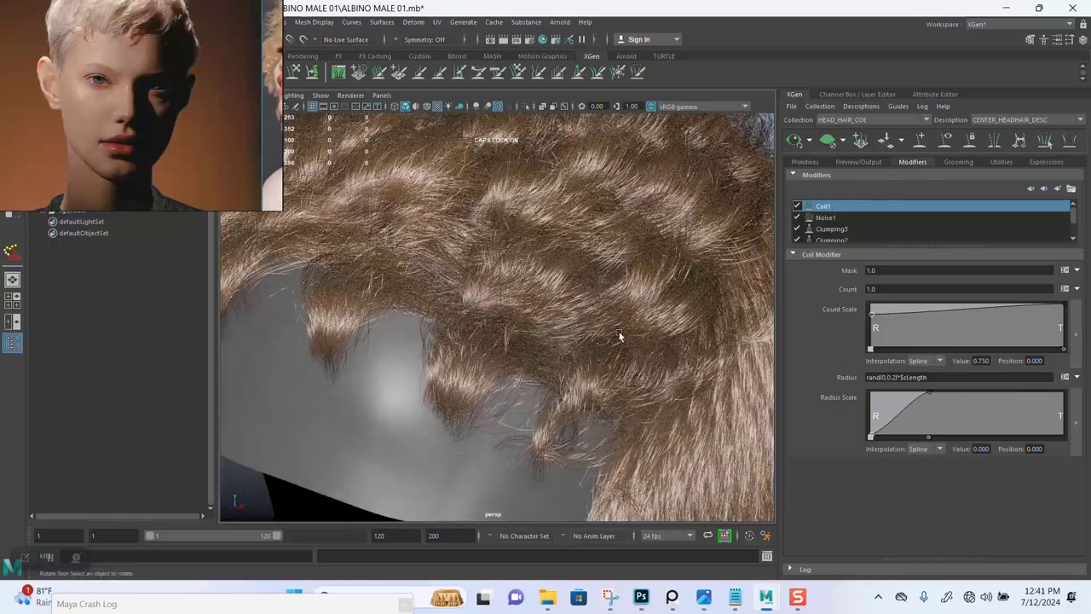
alt+right_drag(620, 335, 509, 282)
alt+drag(509, 282, 555, 287)
alt+right_drag(555, 288, 631, 319)
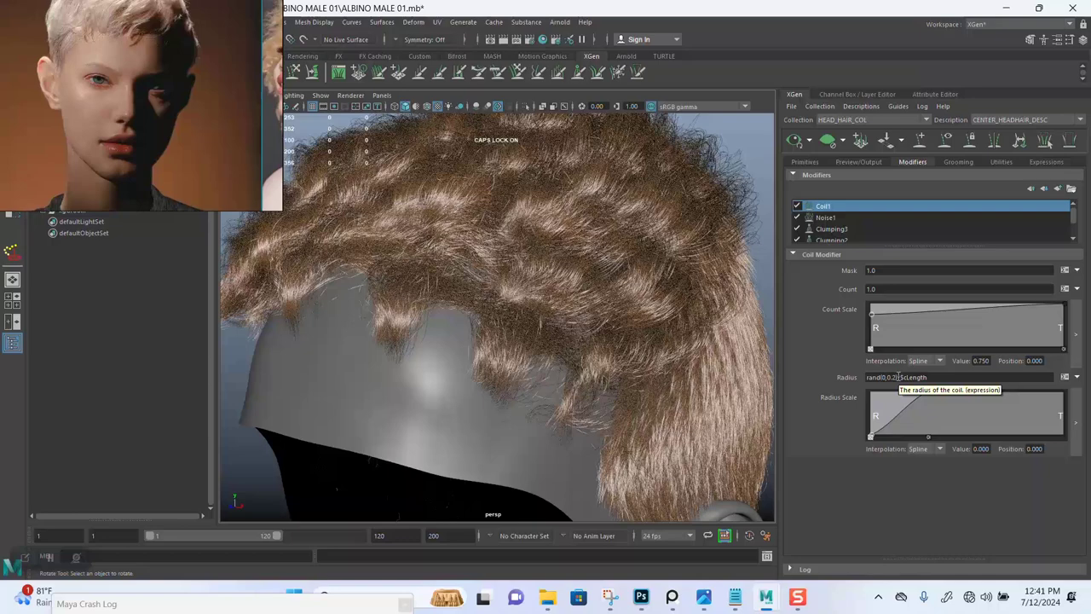
Try to raise the upper limit of Coil1's Radius expression to 0.8, entering rand(0,0.8*$cLength.
click(898, 377)
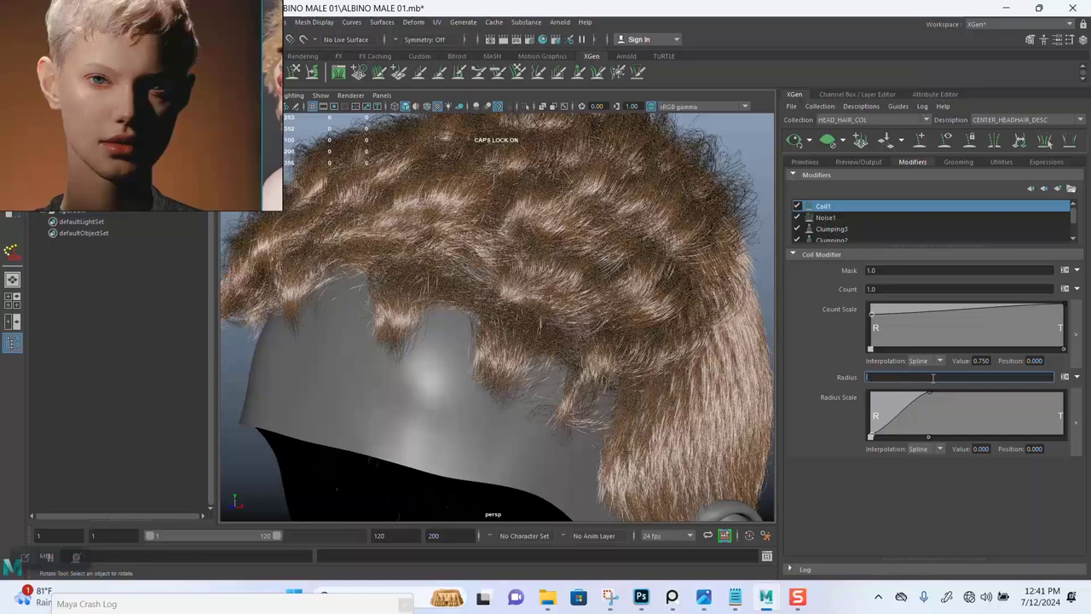
text(rand(0,0.2)*$cLength)
key(BackSpace)
text(8)
key(Return)
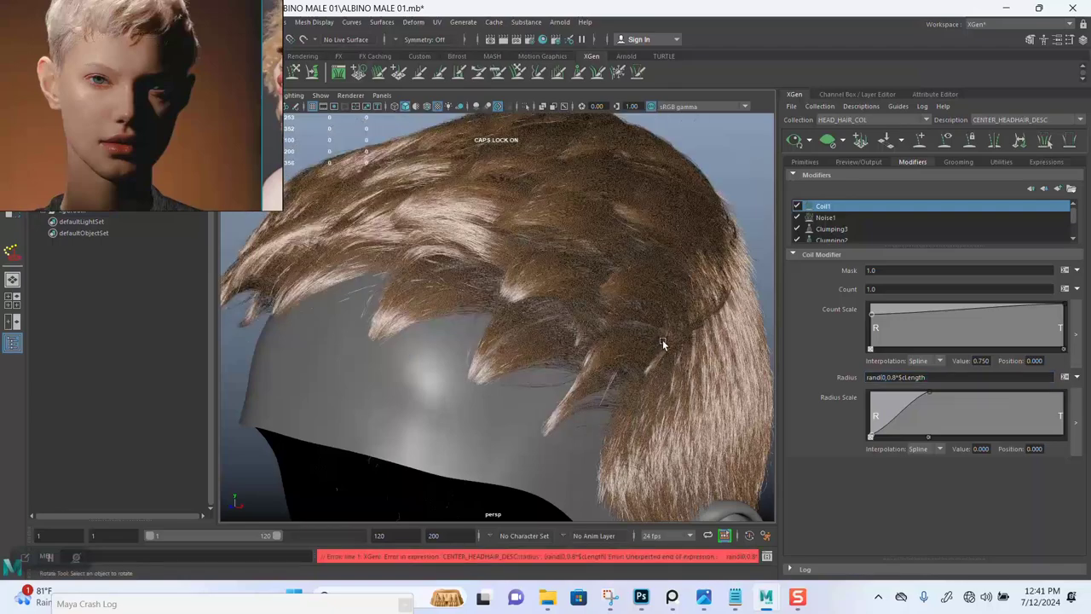
mouse_move(648, 366)
alt+mouse_down()
mouse_move(635, 362)
mouse_move(672, 375)
mouse_move(619, 356)
mouse_move(635, 353)
alt+mouse_up()
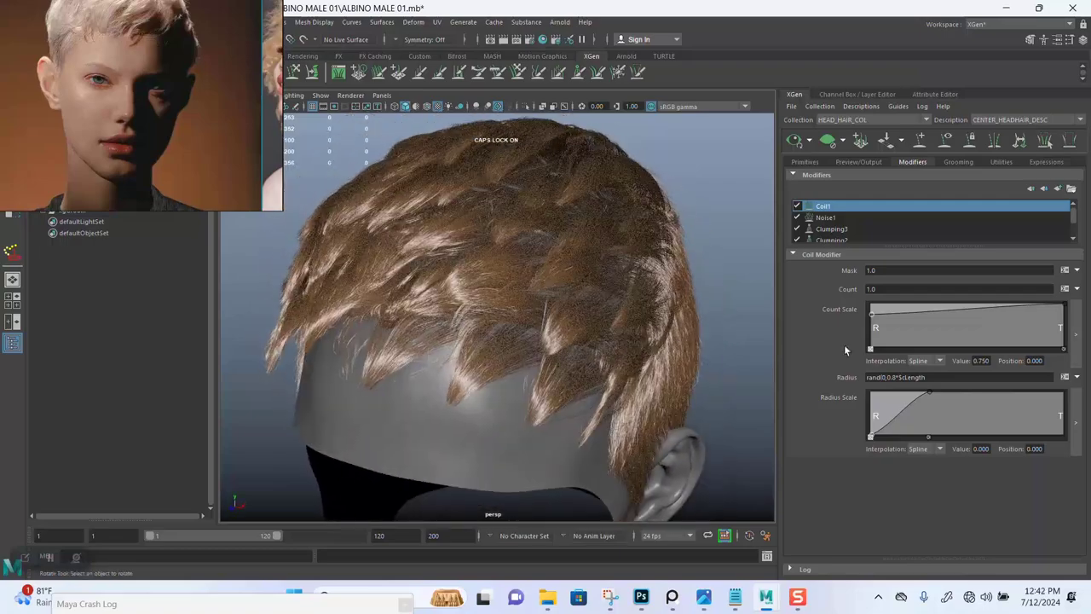
Replace Coil1's Radius expression with the constant value 1 and inspect the hair from the front.
drag(935, 377, 842, 383)
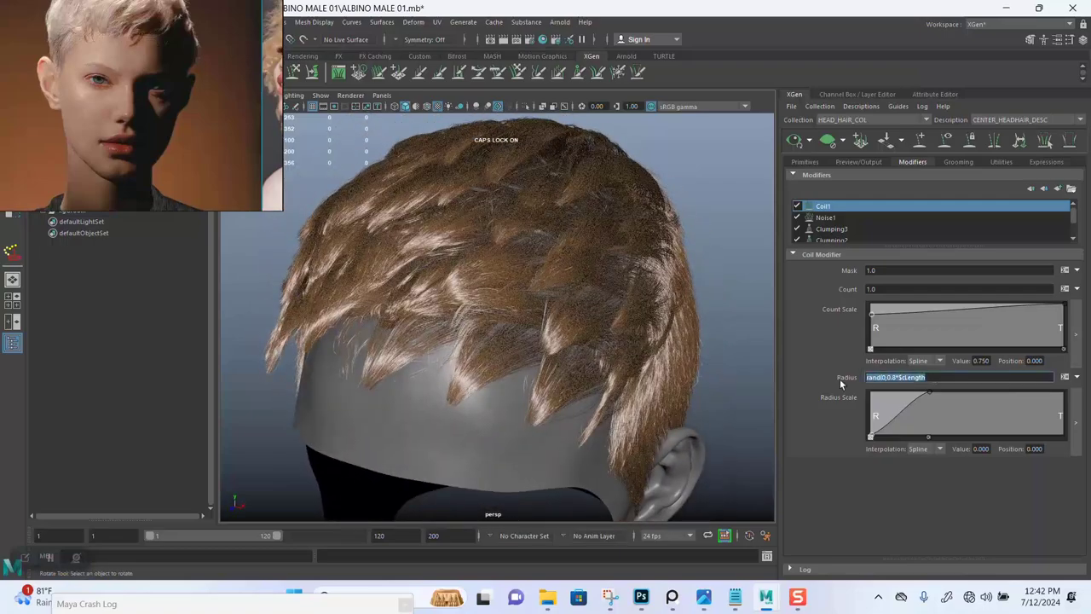
text(1)
key(Return)
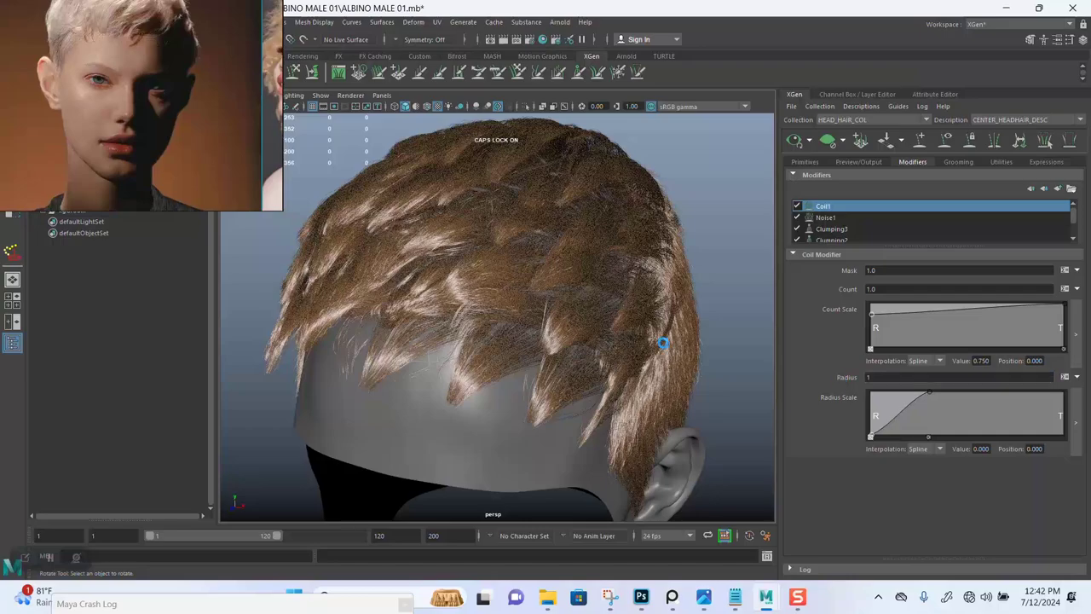
alt+drag(597, 332, 631, 348)
Set Coil1's Radius to the expression rand(0.7,1) and check the curls from the side.
drag(882, 377, 858, 377)
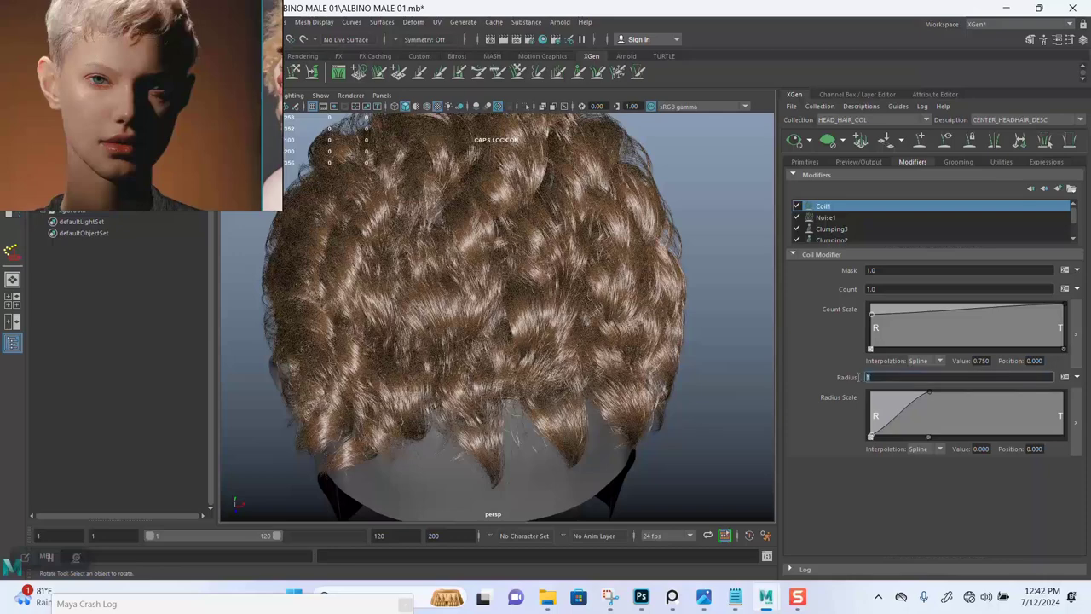
text(rand(0,0.2)*$cLength)
key(Return)
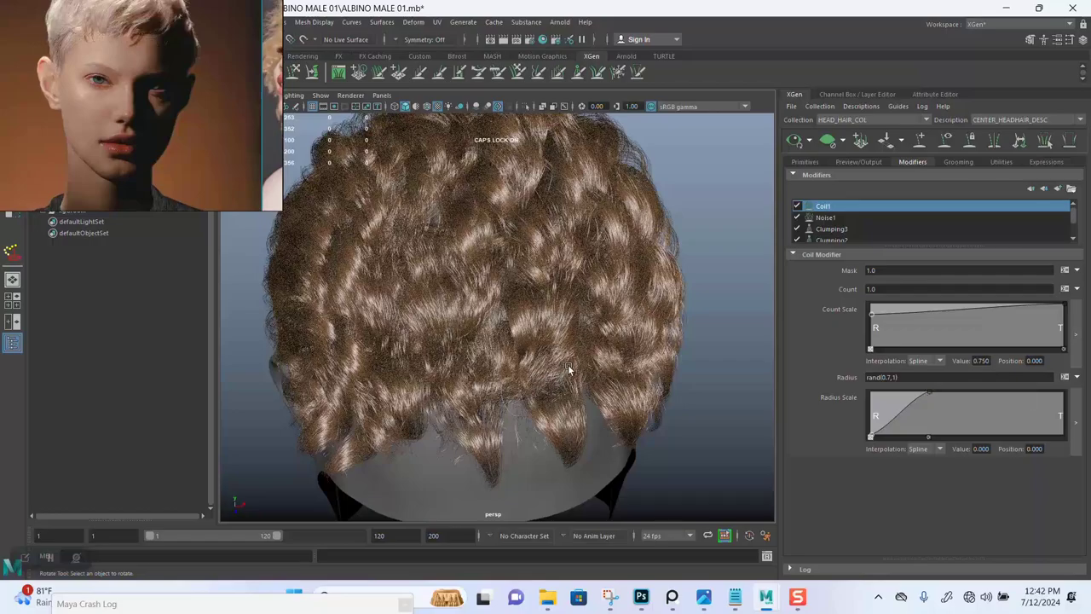
alt+drag(562, 371, 661, 366)
alt+drag(602, 347, 612, 312)
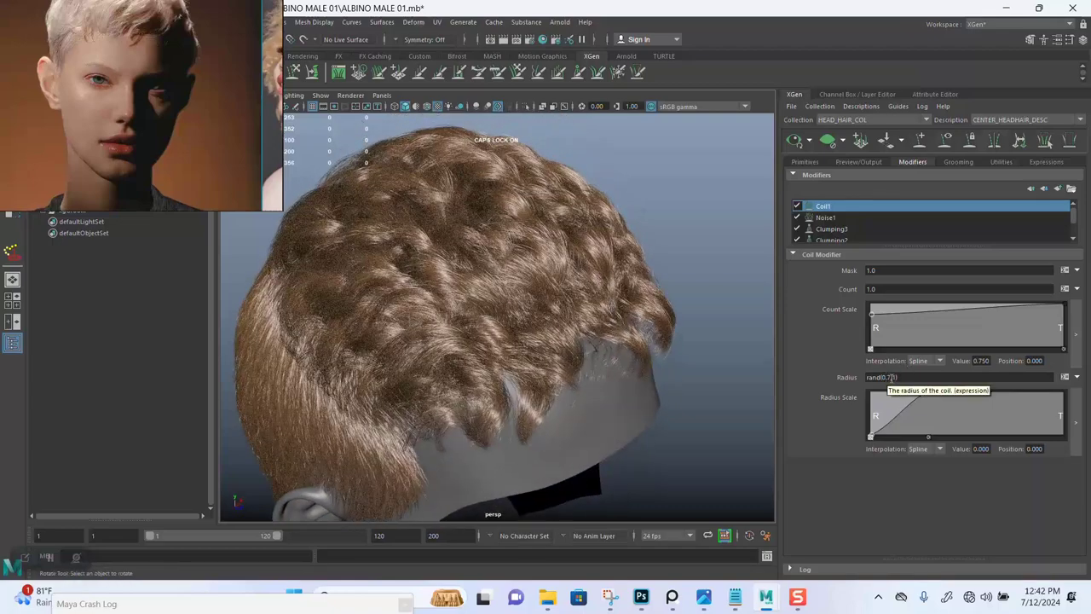
Change the lower limit of Coil1's Radius expression to make it rand(0.5,1) and inspect the hairline.
click(890, 377)
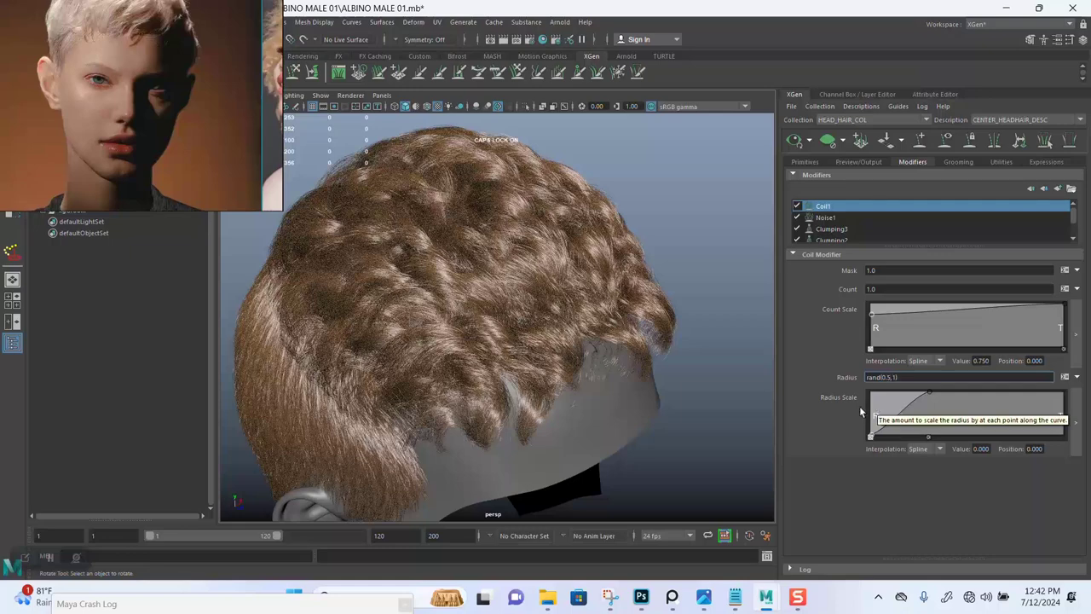
key(Return)
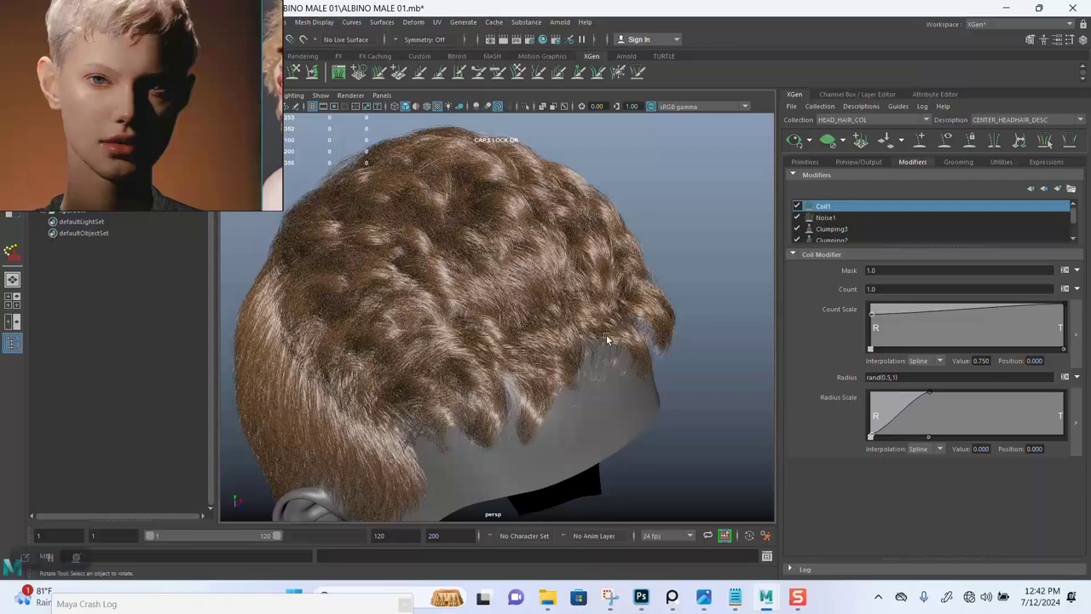
mouse_move(525, 327)
alt+mouse_down()
mouse_move(470, 321)
mouse_move(508, 339)
mouse_move(481, 353)
mouse_move(512, 353)
mouse_move(525, 350)
mouse_move(511, 324)
mouse_move(528, 303)
mouse_move(588, 315)
mouse_move(531, 317)
mouse_move(537, 258)
mouse_move(559, 283)
mouse_move(509, 278)
mouse_move(469, 297)
mouse_move(489, 305)
mouse_move(493, 330)
mouse_move(480, 324)
mouse_move(512, 311)
alt+mouse_up()
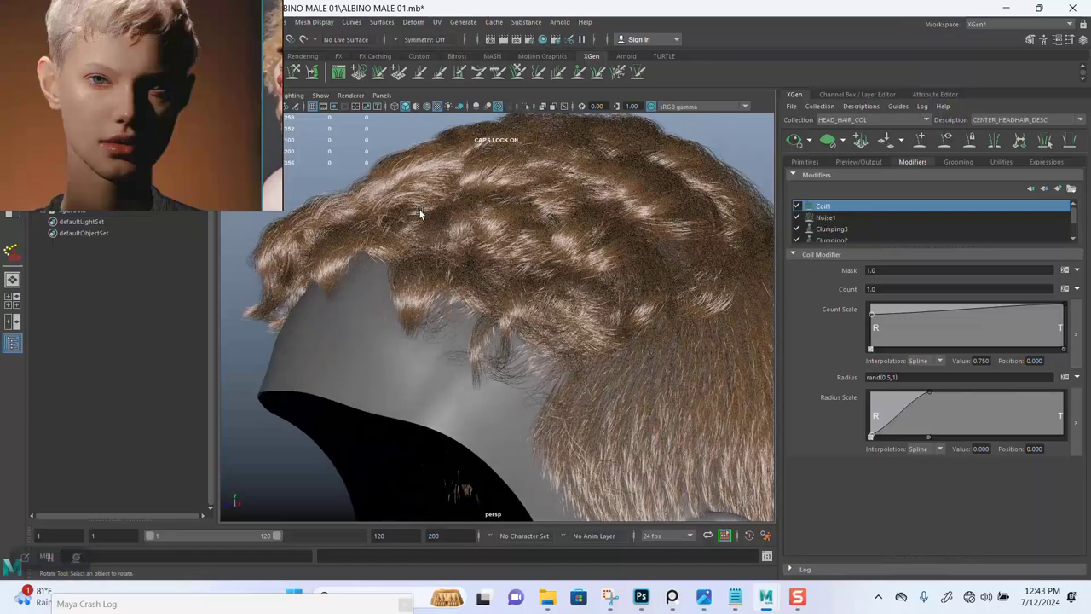
Refresh the XGen preview of the center head hair and clear it from the scalp.
click(794, 142)
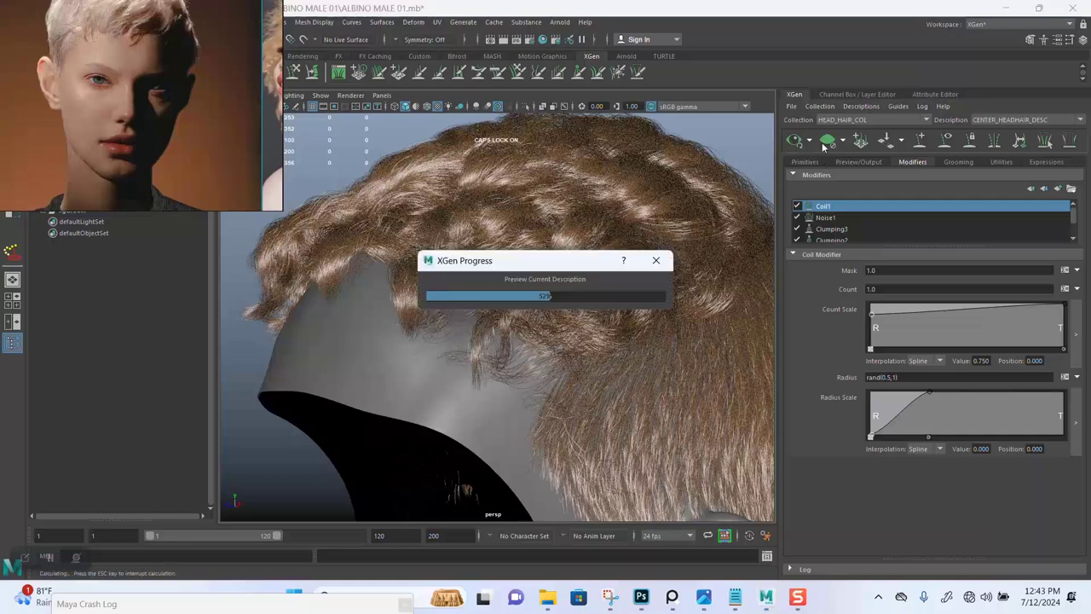
click(826, 142)
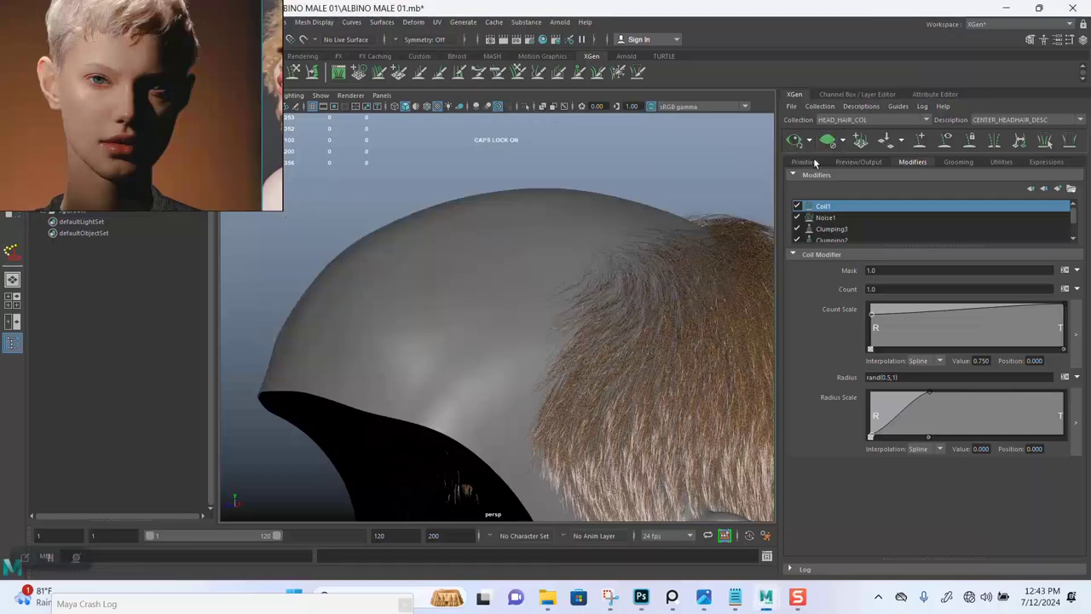
scroll(538, 283, down, 1)
scroll(540, 287, down, 1)
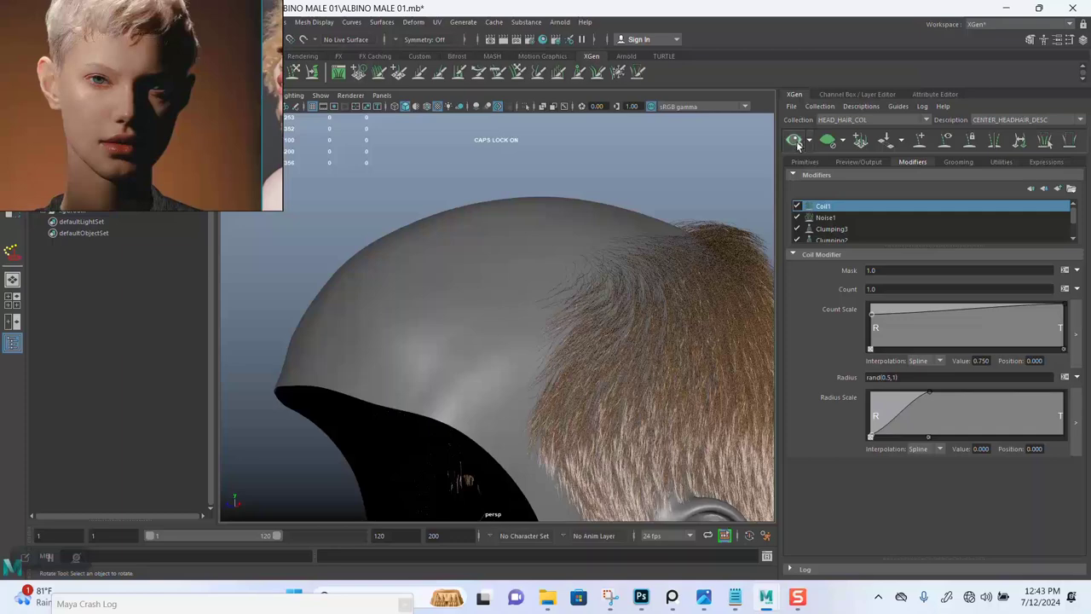
Open the center head hair's density mask for painting and bring up the 3D Paint Tool's settings.
click(804, 162)
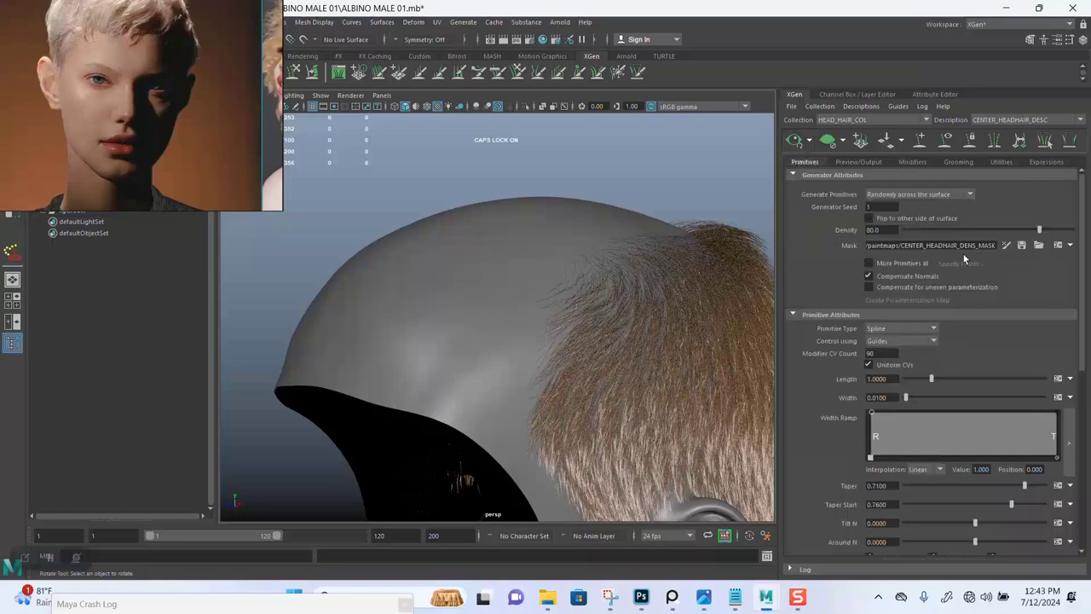
click(1006, 245)
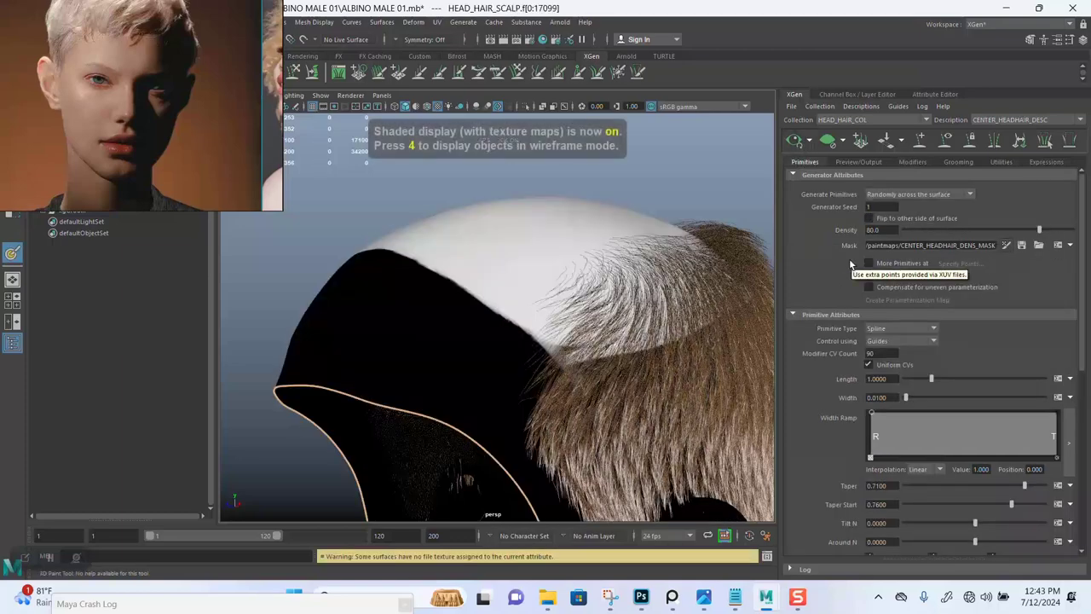
alt+drag(487, 316, 518, 324)
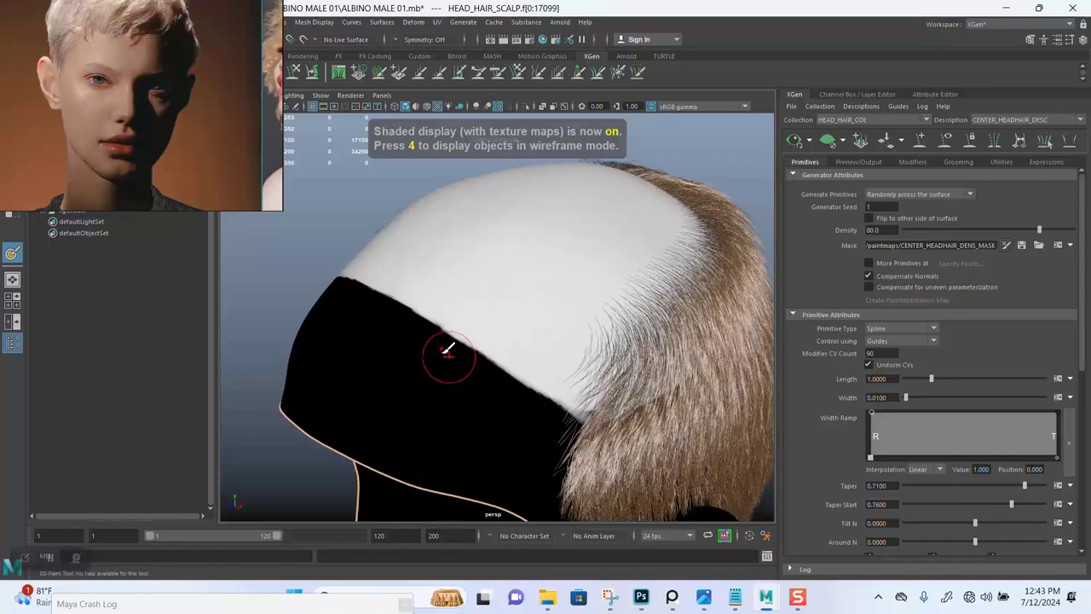
double_click(11, 255)
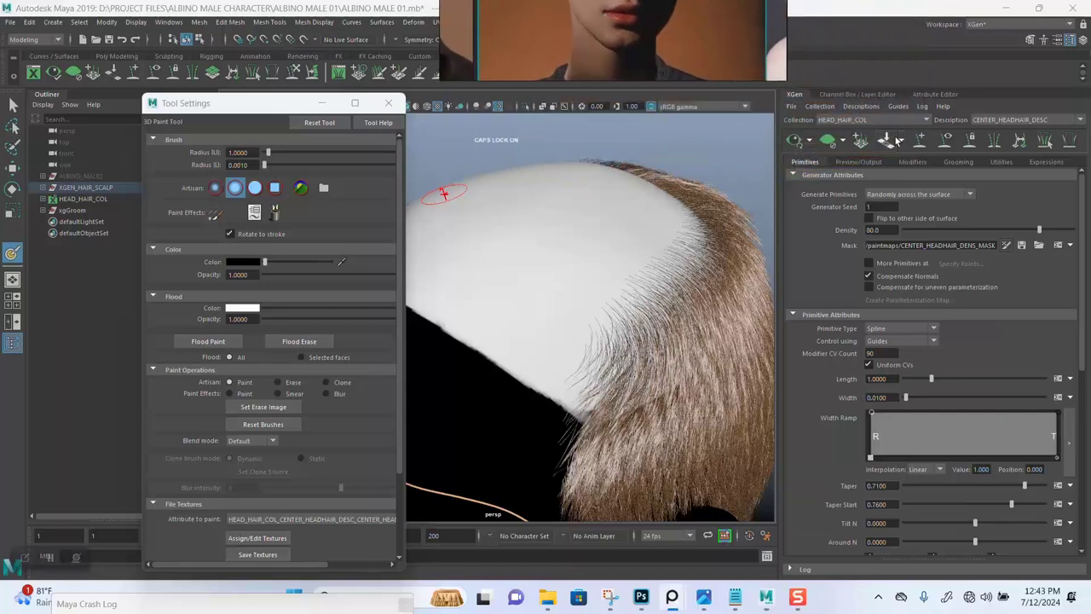
Switch to the BACK_SIDES_HEADHAIR_DESC description and clear its hair preview while showing the textured scalp.
click(1012, 120)
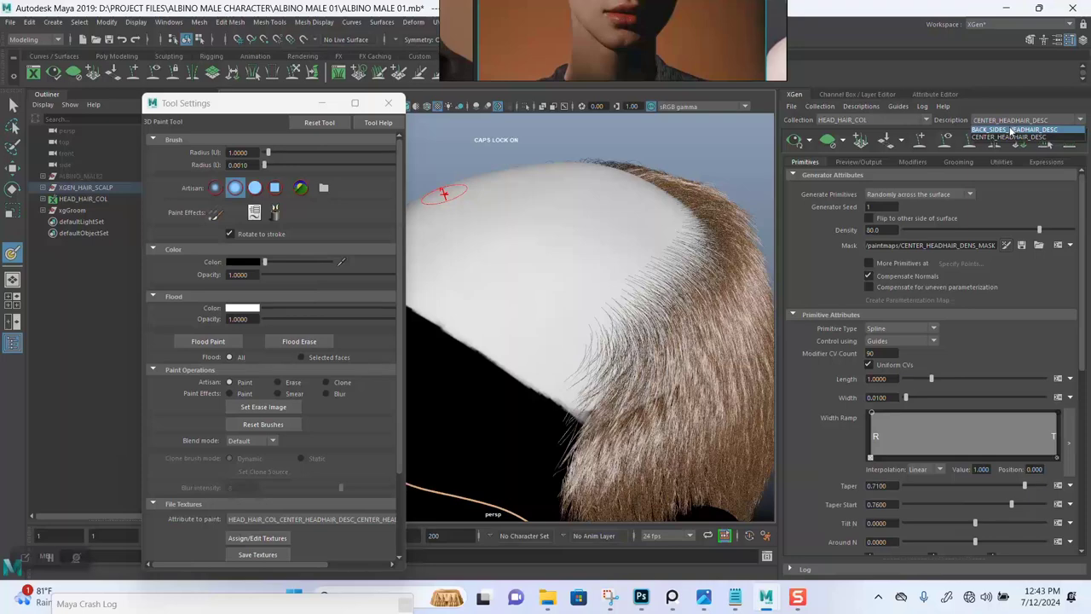
click(1012, 131)
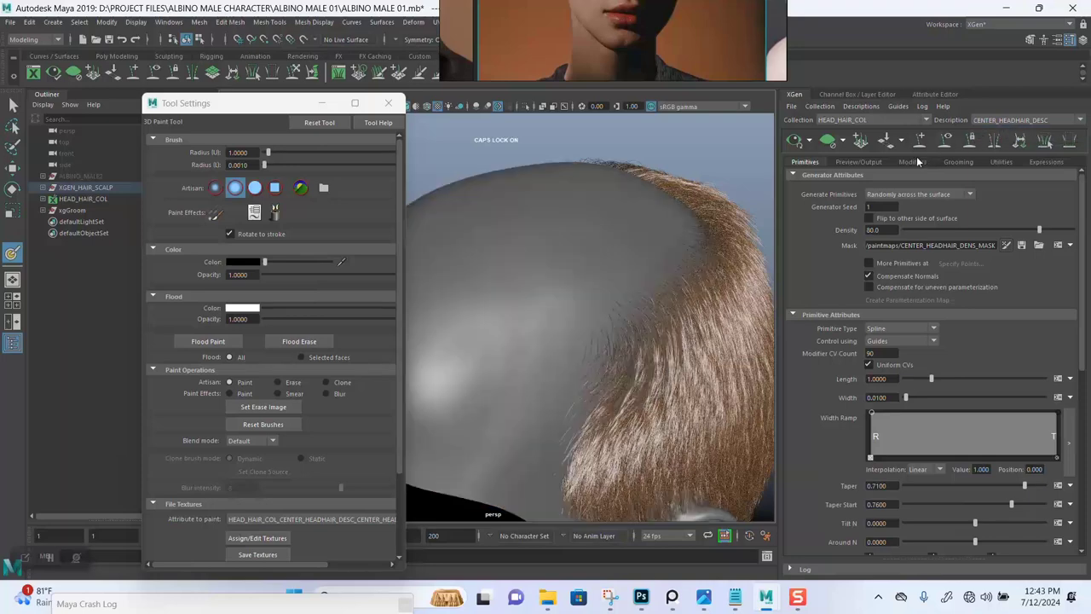
key(6)
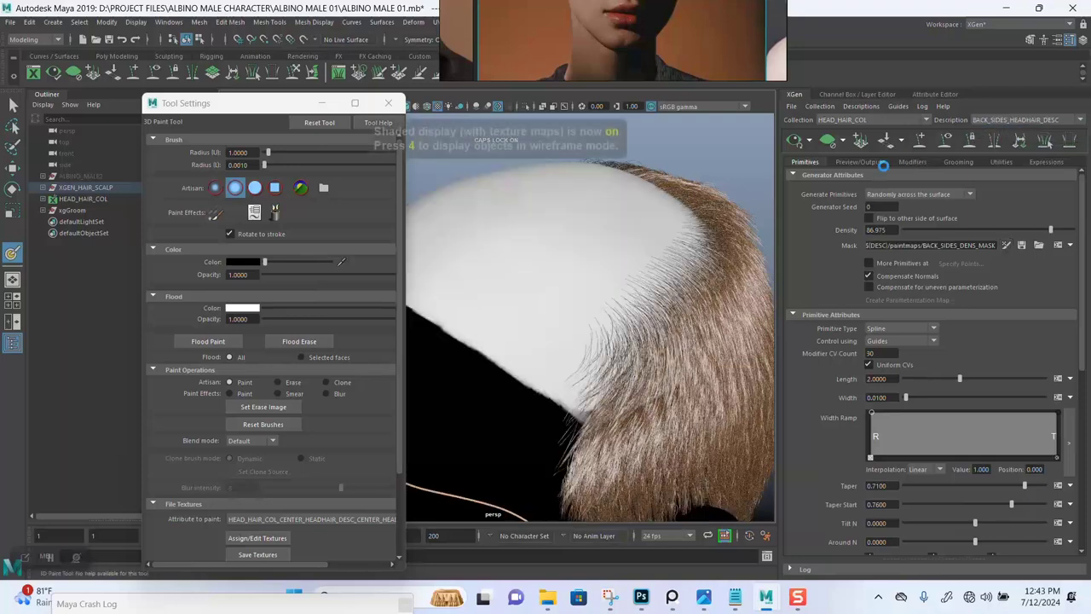
click(827, 142)
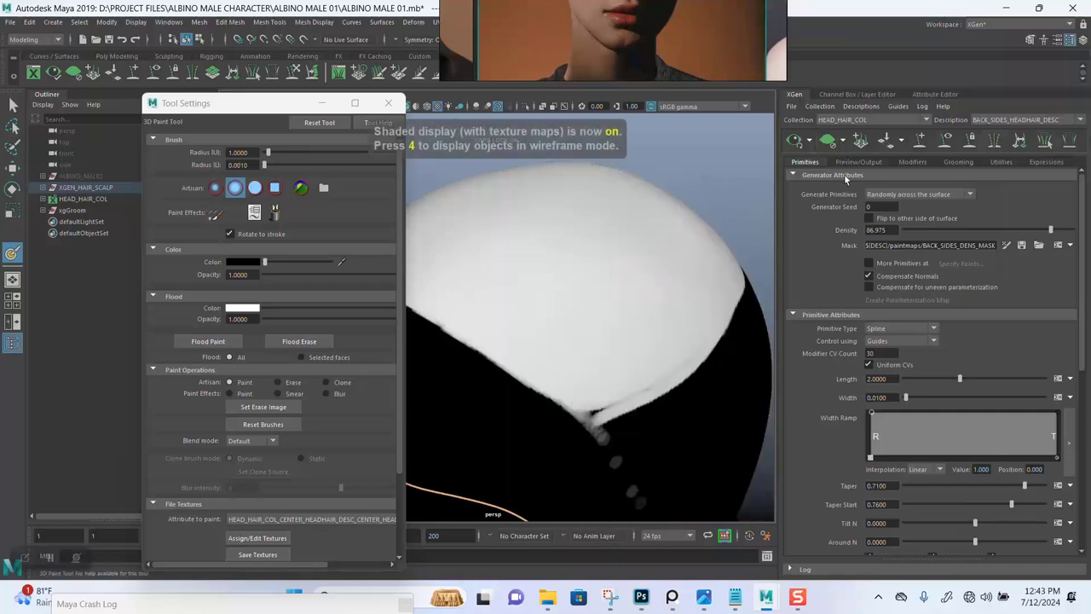
Return to CENTER_HEADHAIR_DESC, clear its hair preview and reopen its density mask for painting.
click(1012, 121)
click(1006, 137)
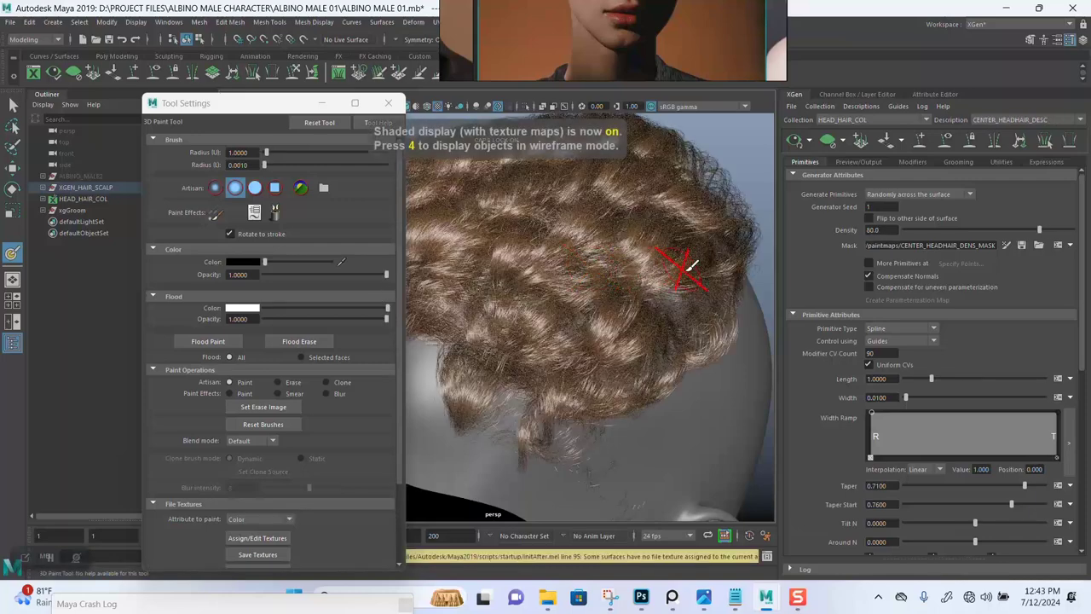
click(826, 139)
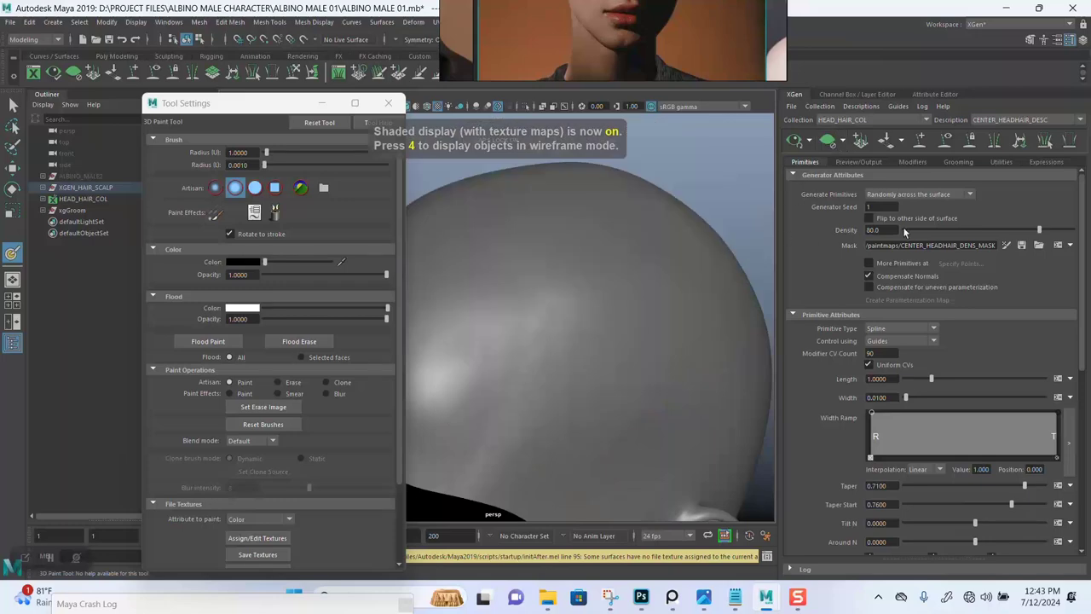
click(1006, 244)
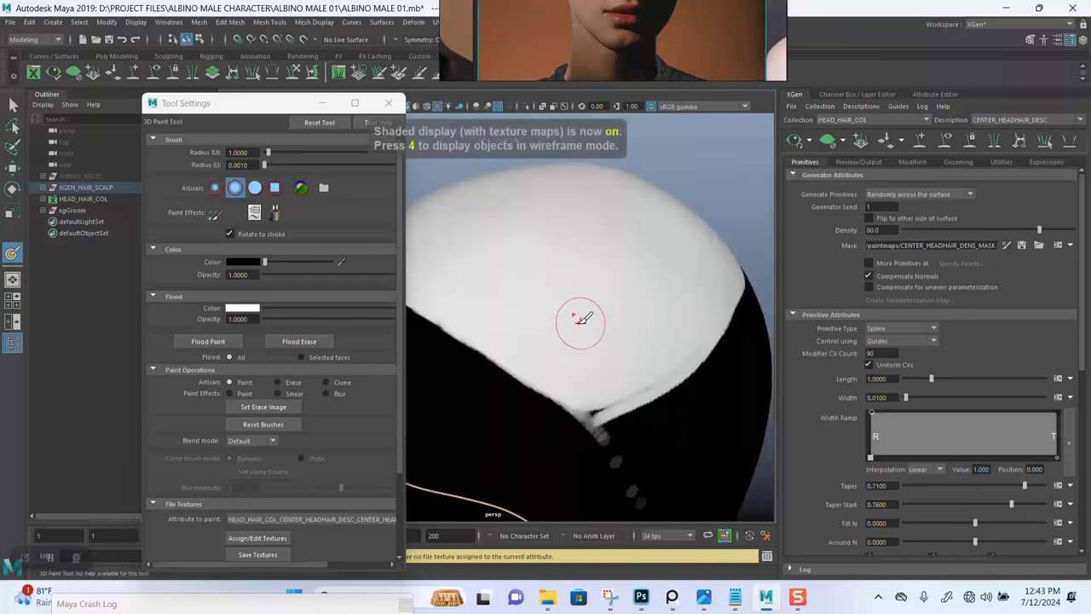
Try a soft black brush stroke near the side edge of the density mask and undo it.
drag(275, 103, 217, 96)
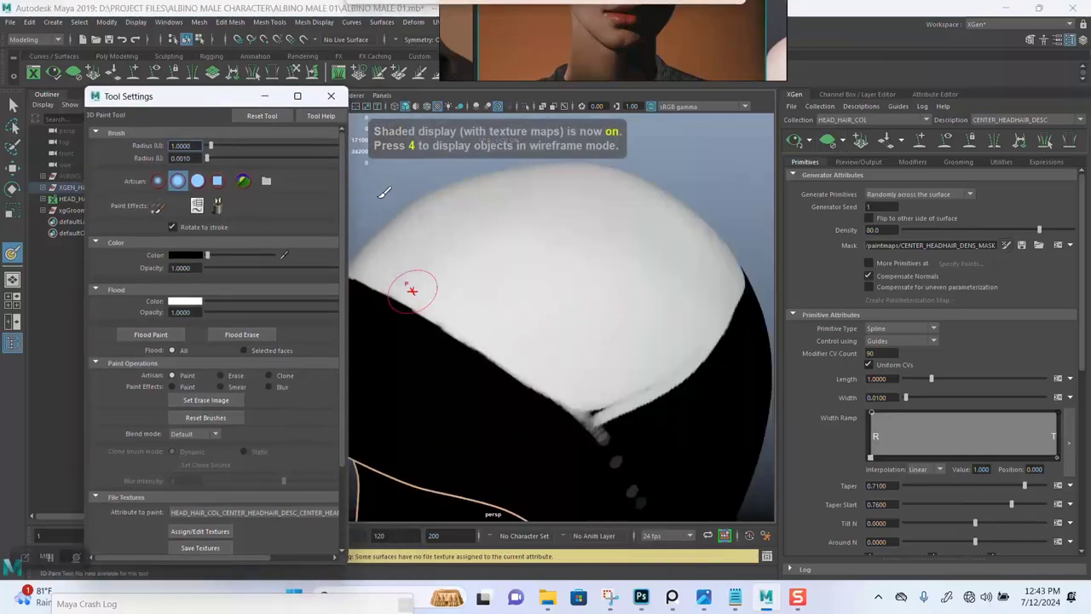
alt+drag(614, 287, 616, 358)
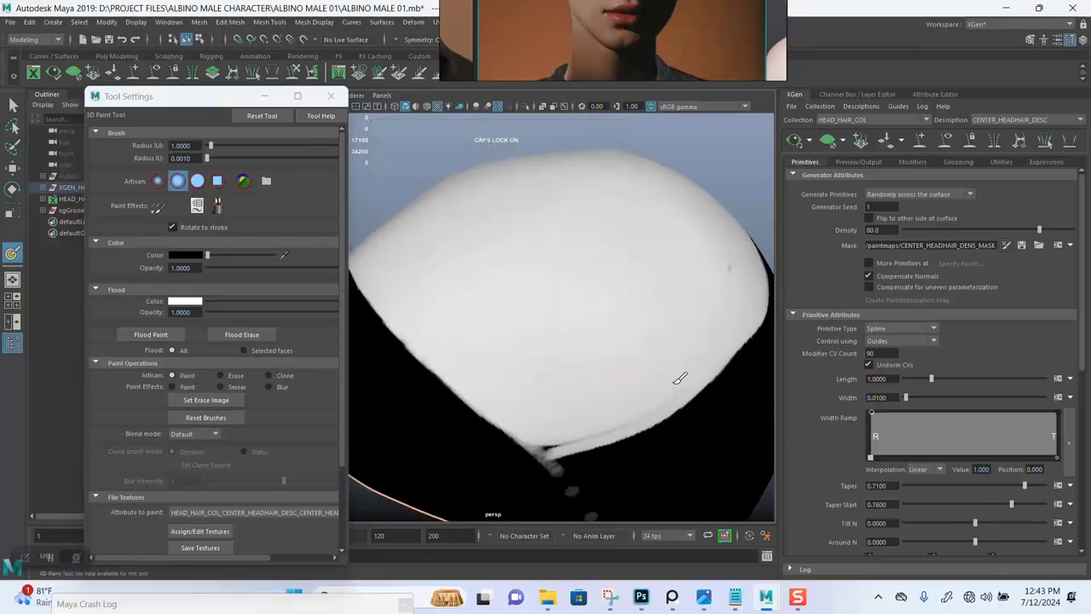
drag(679, 377, 664, 386)
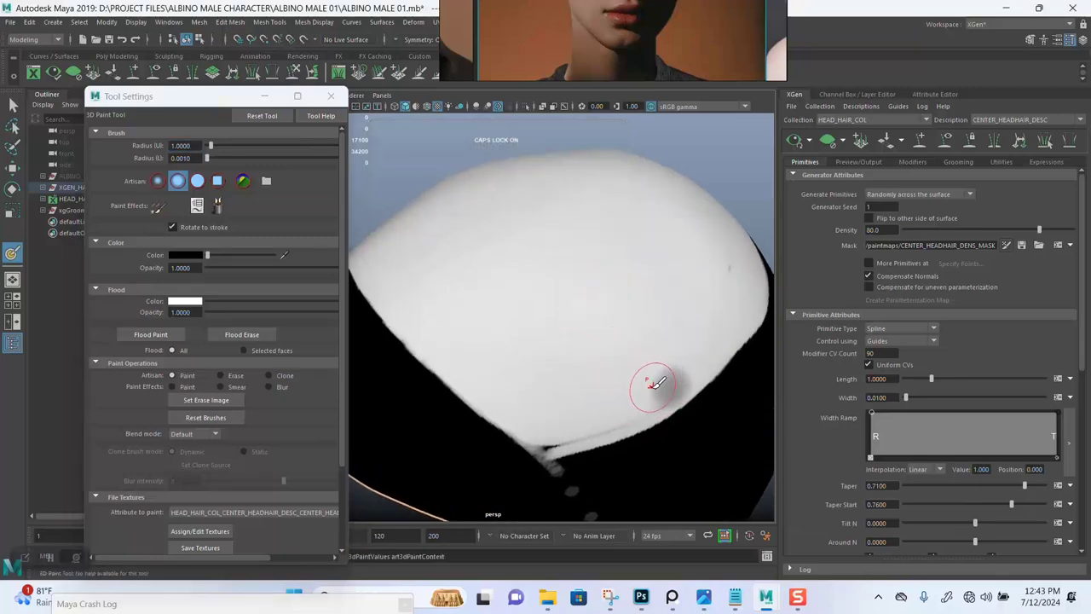
key(ctrl+z)
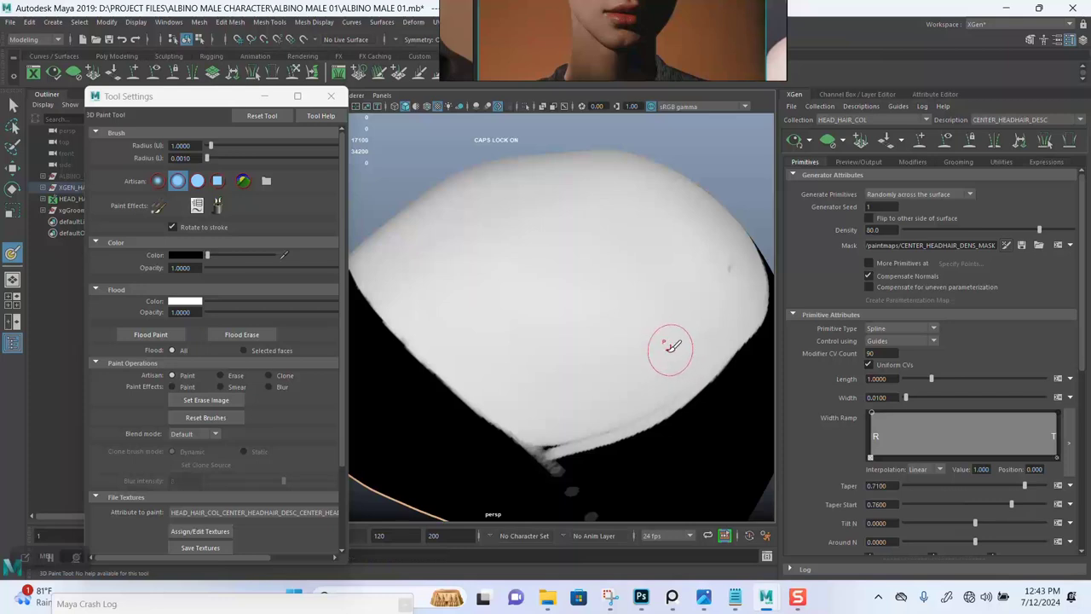
Switch the 3D Paint Tool to the Paint Effects Blur operation and set its color to black.
click(197, 180)
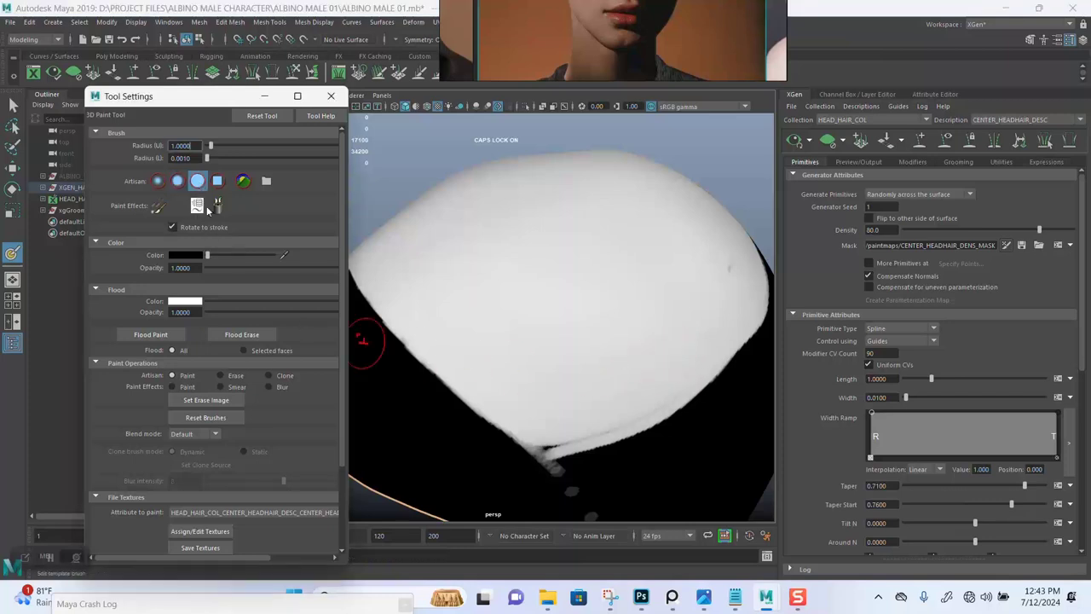
drag(213, 252, 275, 267)
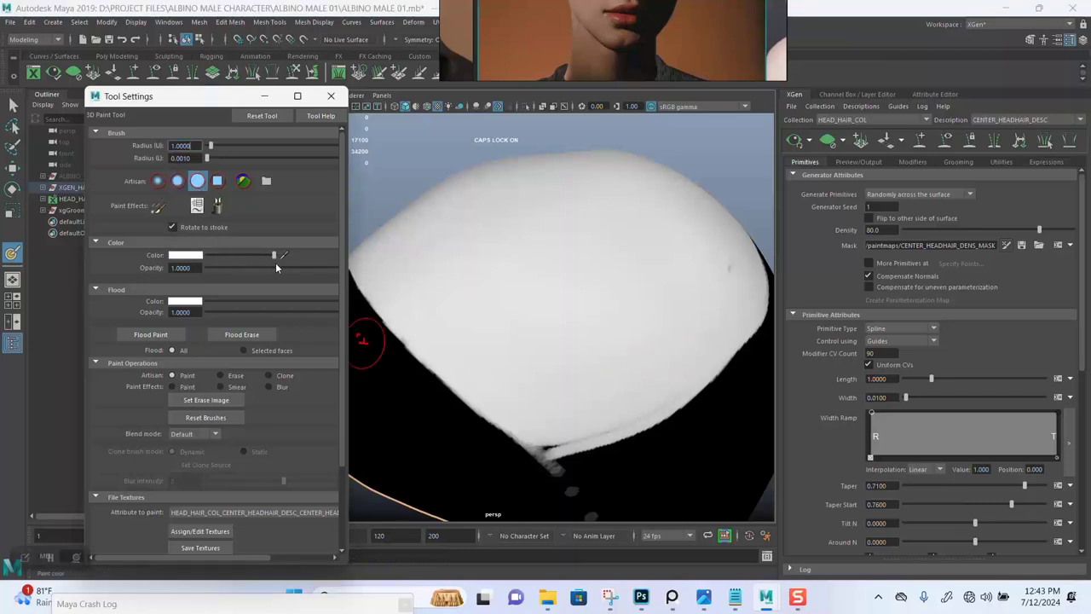
click(268, 387)
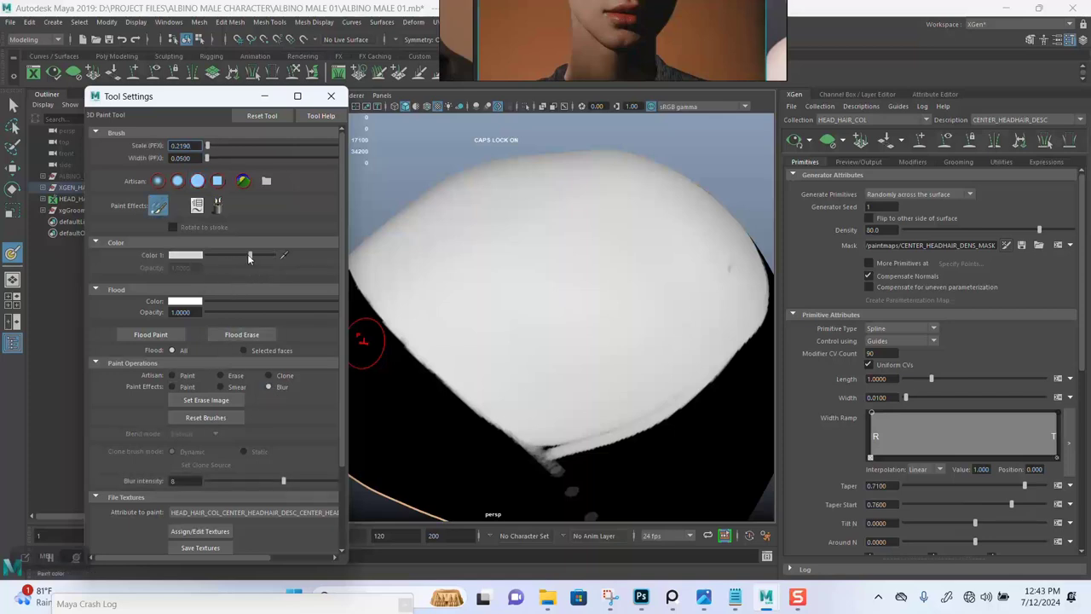
drag(249, 258, 205, 267)
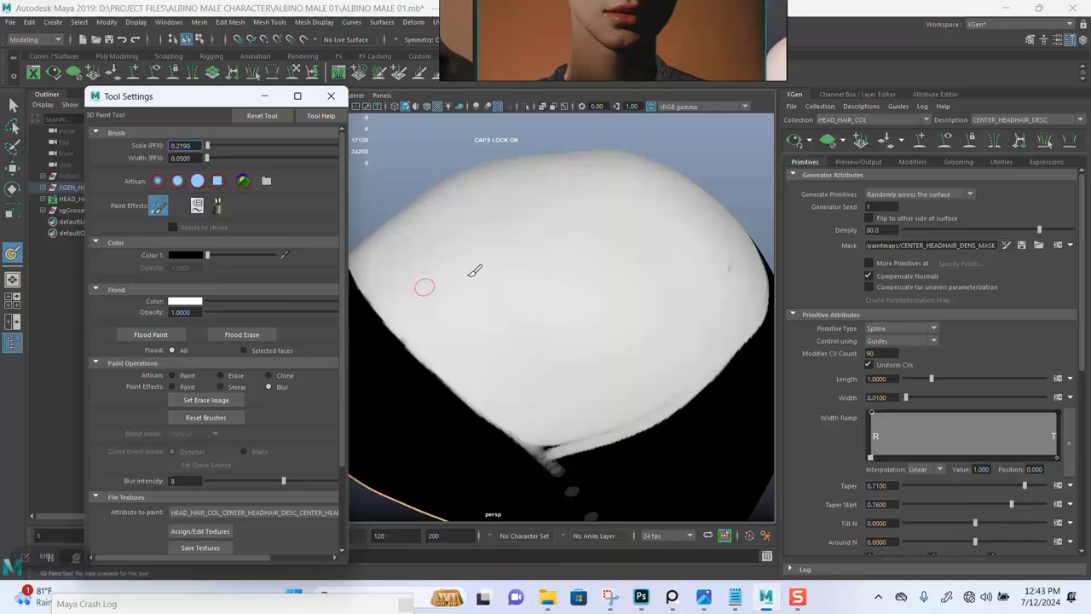
Turn on Reflection in the 3D Paint Tool's stroke options to blur both sides of the scalp symmetrically.
alt+right_drag(584, 324, 590, 353)
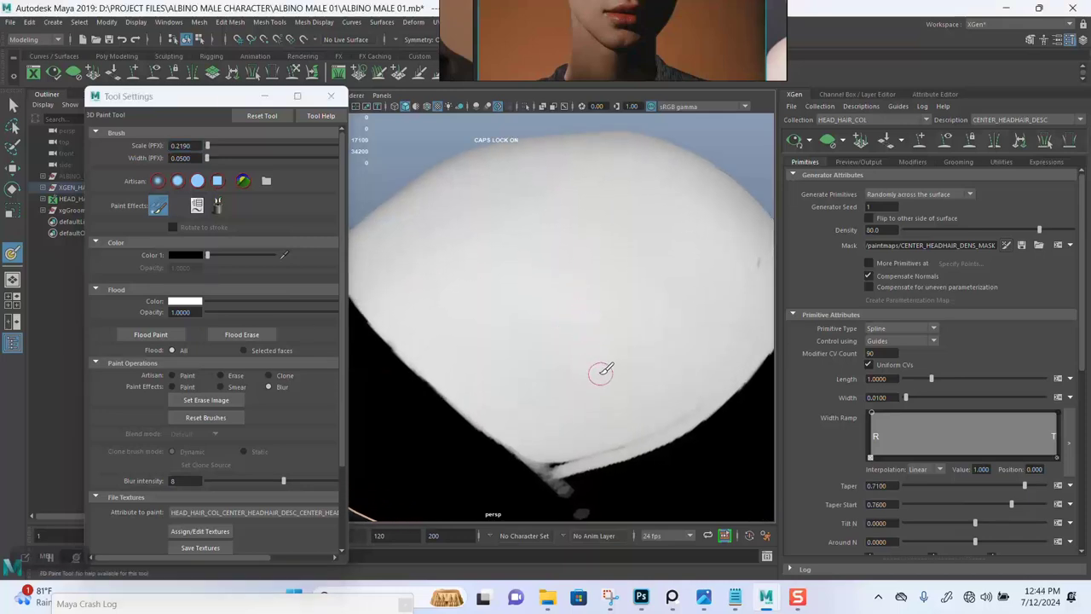
mouse_move(606, 397)
alt+mouse_down()
mouse_move(591, 331)
mouse_move(538, 329)
mouse_move(580, 368)
alt+mouse_up()
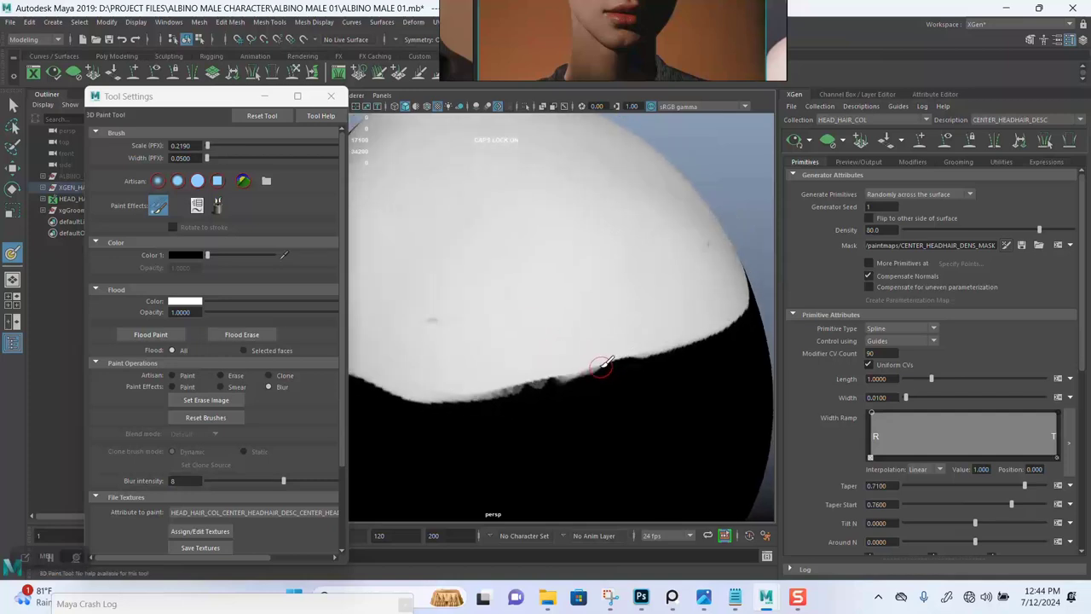
scroll(333, 440, down, 5)
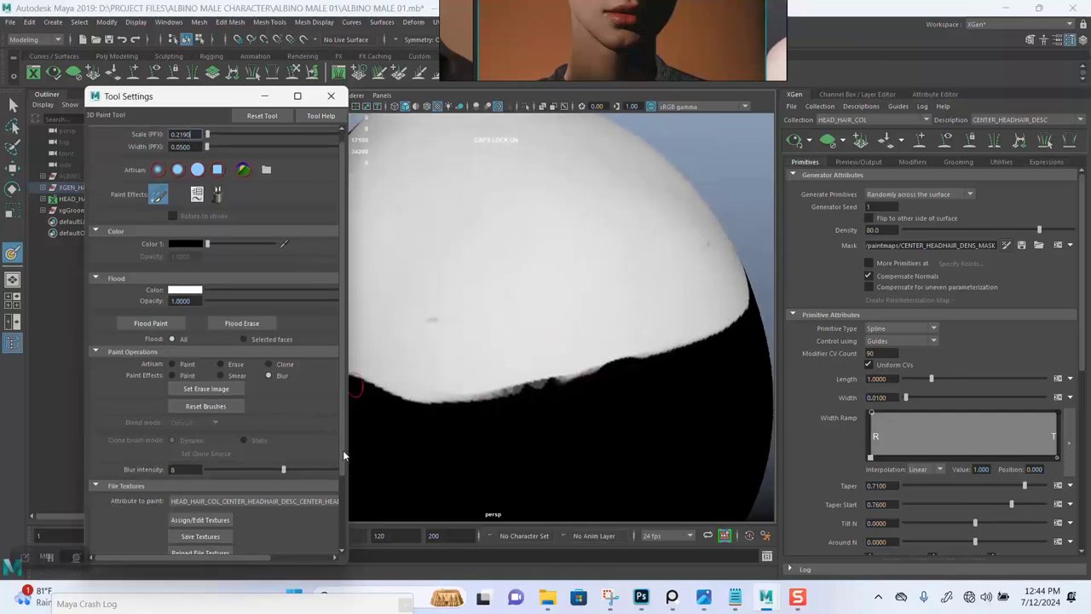
click(96, 522)
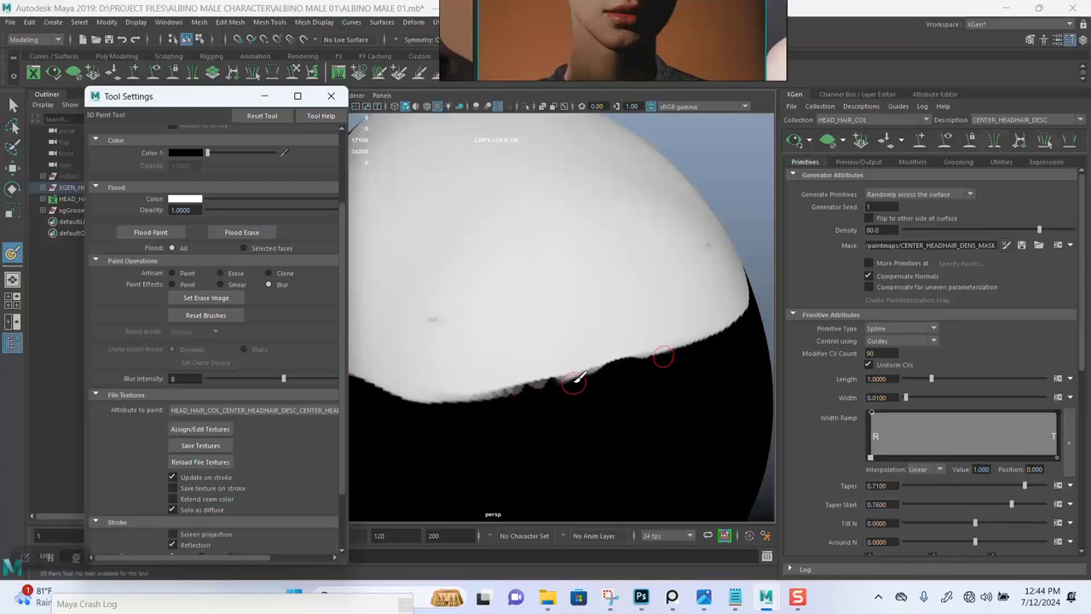
Enlarge the blur brush and soften the density mask's lower edge along the side of the scalp.
mouse_move(550, 380)
mouse_down()
mouse_move(533, 386)
mouse_move(631, 354)
mouse_move(486, 395)
mouse_move(545, 379)
mouse_move(422, 398)
mouse_move(524, 402)
mouse_move(554, 381)
mouse_move(535, 380)
mouse_up()
key(b)
alt+right_drag(510, 406, 495, 360)
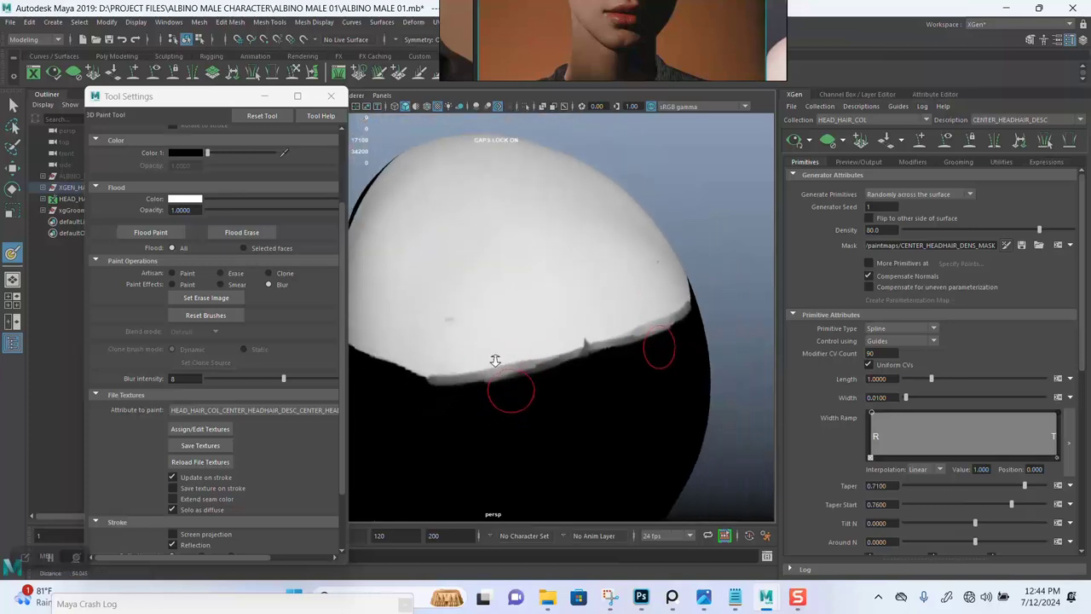
alt+drag(494, 361, 558, 369)
alt+middle_drag(558, 369, 593, 389)
drag(616, 392, 457, 386)
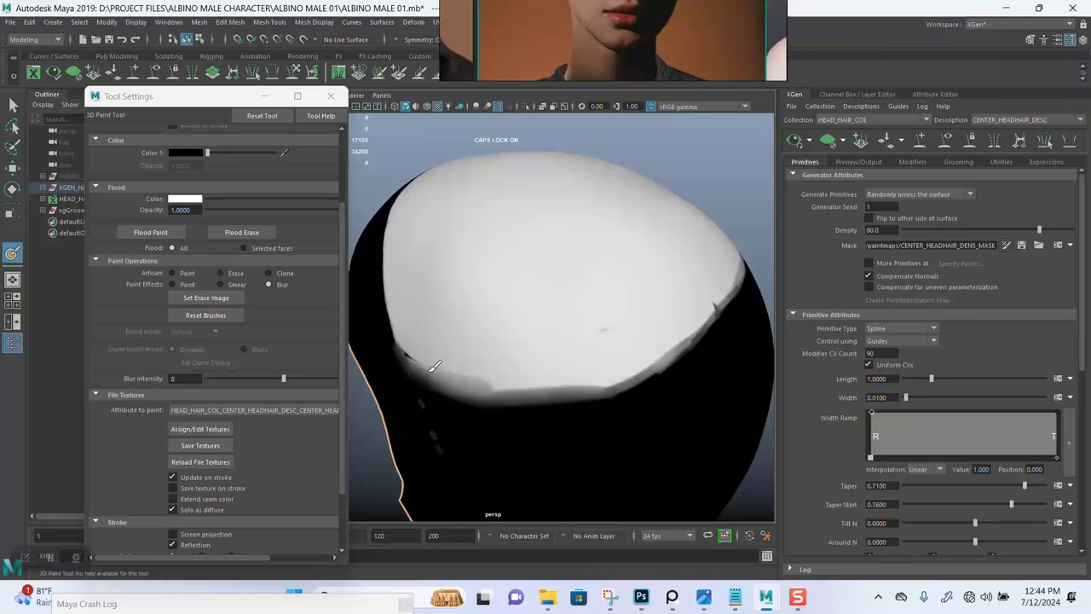
drag(491, 383, 603, 376)
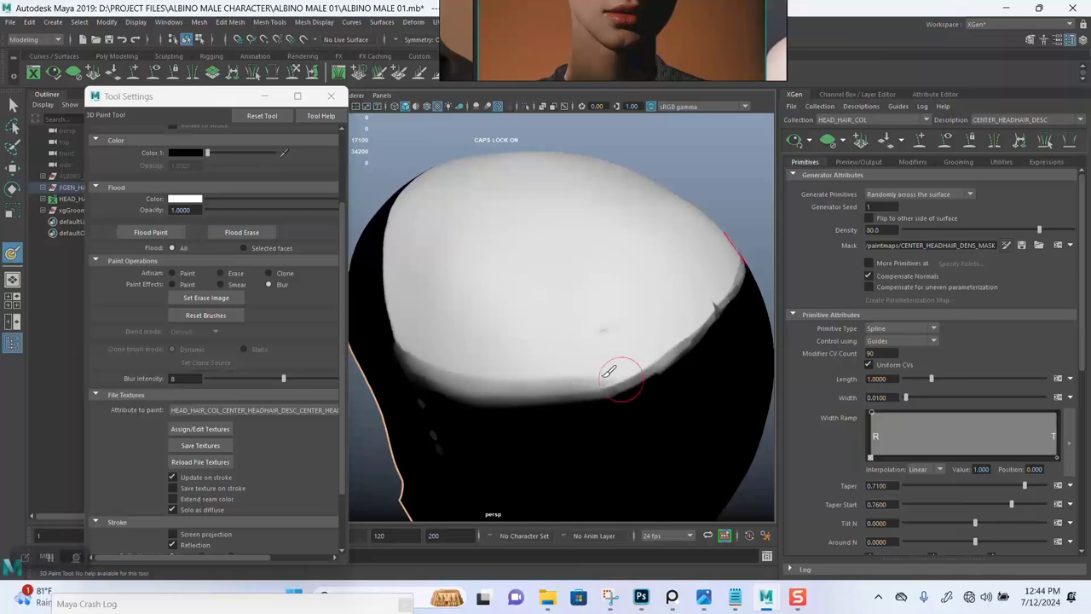
Blur the density mask's edge along the front hairline and across the back of the head.
mouse_move(551, 354)
alt+mouse_down()
mouse_move(635, 375)
mouse_move(411, 341)
alt+mouse_up()
alt+drag(508, 392, 585, 394)
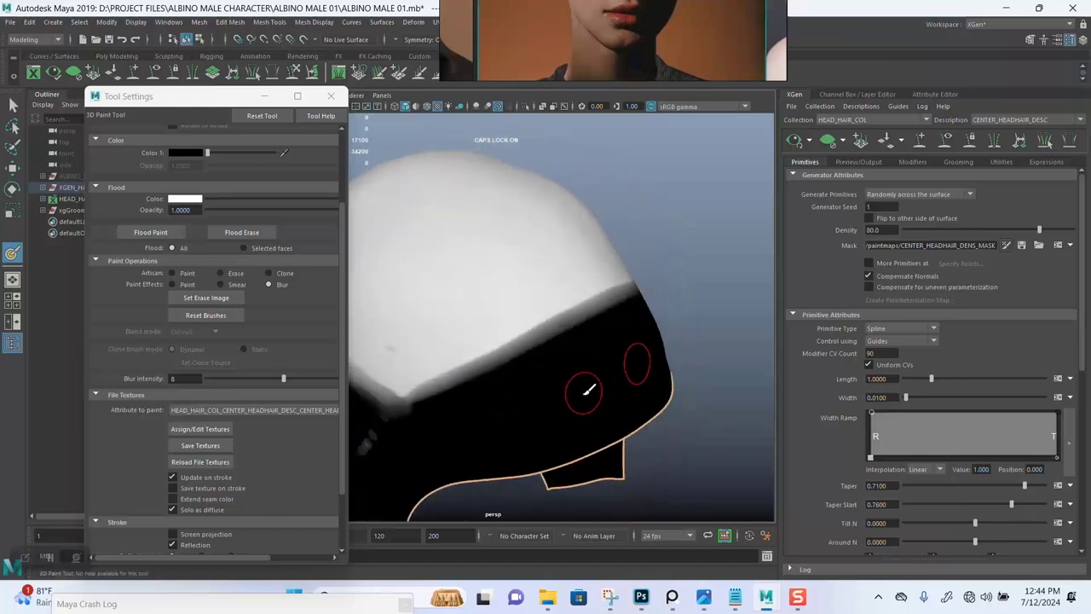
alt+right_drag(585, 393, 530, 364)
mouse_move(534, 359)
alt+mouse_down()
mouse_move(510, 365)
mouse_move(704, 373)
mouse_move(597, 383)
alt+mouse_up()
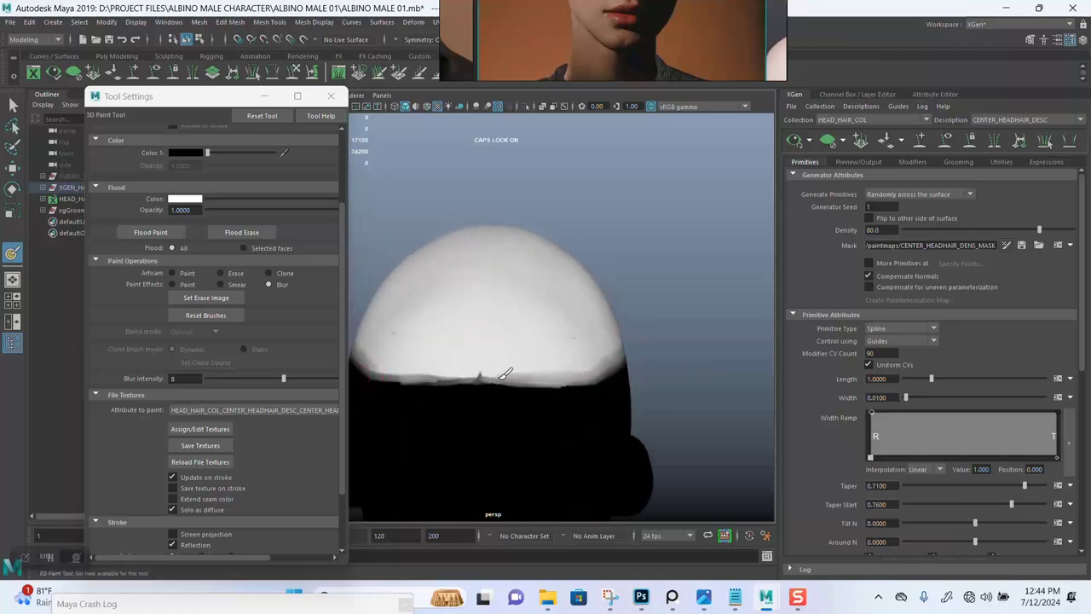
drag(506, 374, 432, 372)
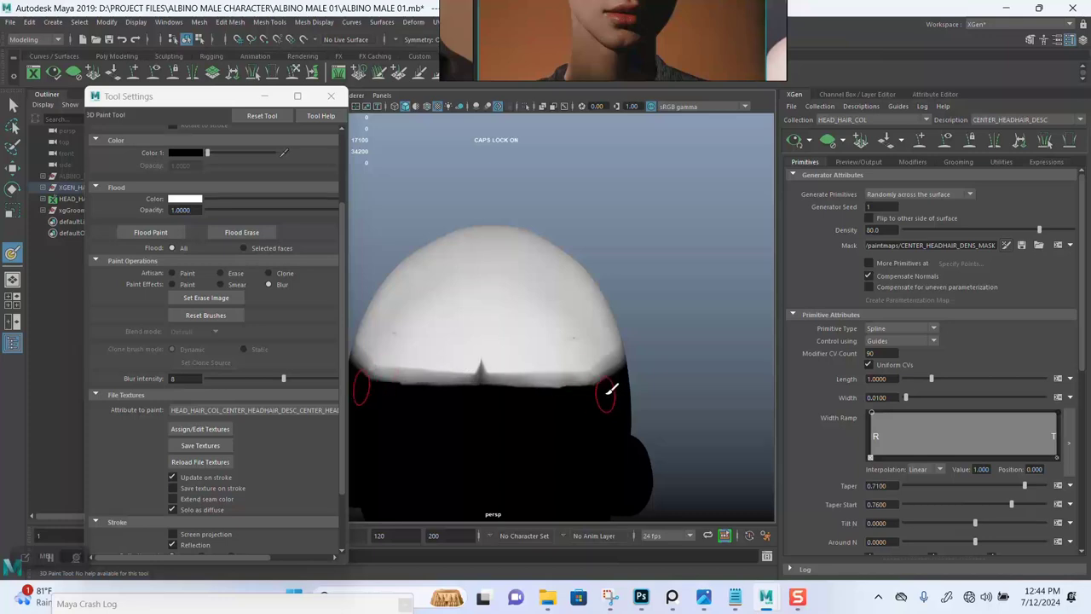
mouse_move(603, 377)
alt+mouse_down()
mouse_move(366, 244)
mouse_move(687, 333)
alt+mouse_up()
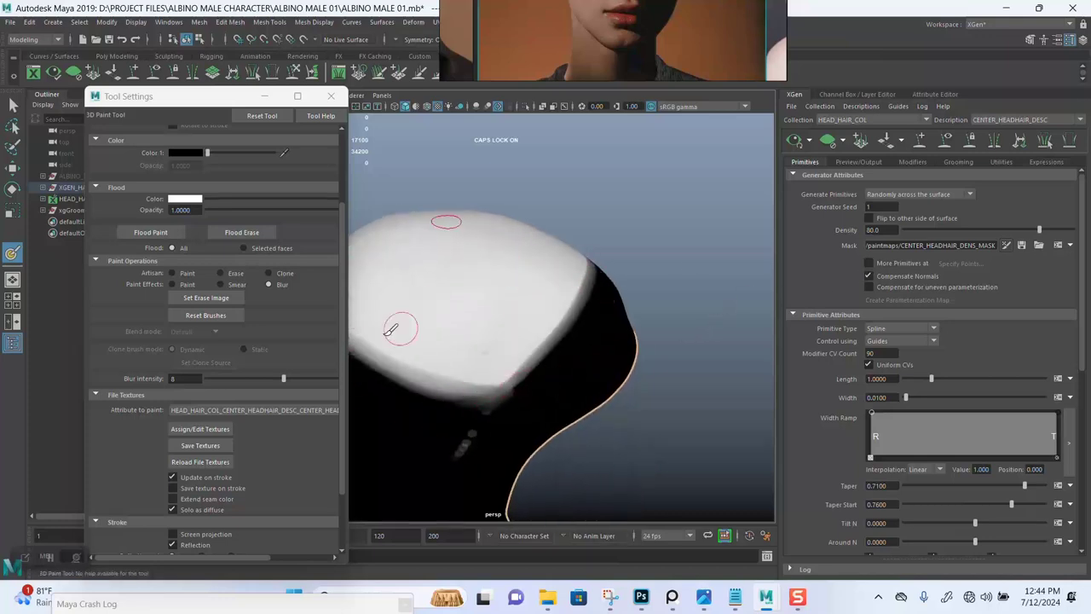
Save the painted texture and the density mask, and inspect the regenerated center hair from the side.
click(194, 445)
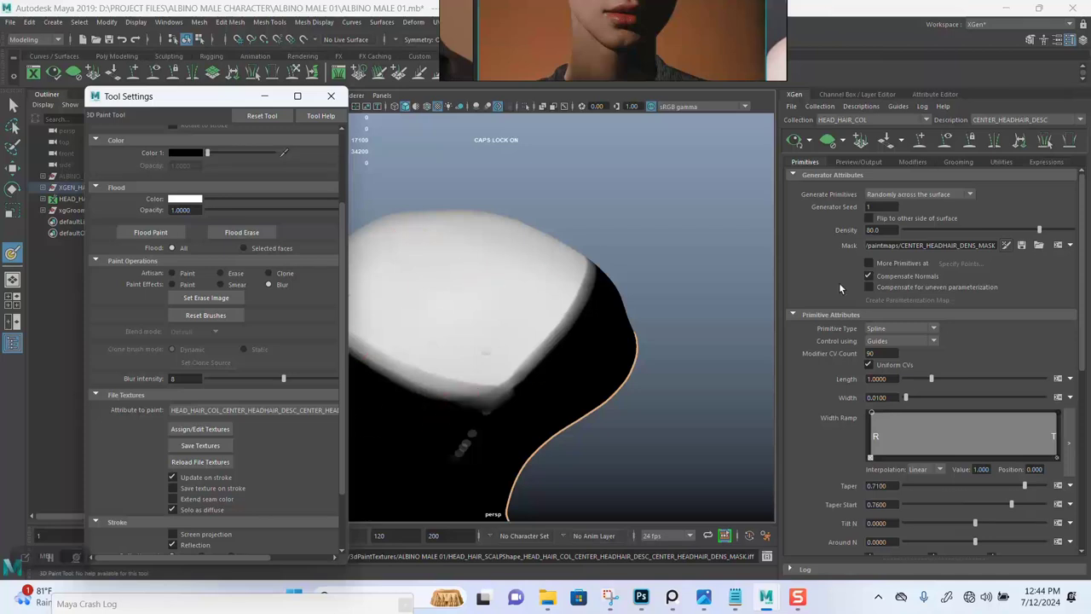
click(1022, 246)
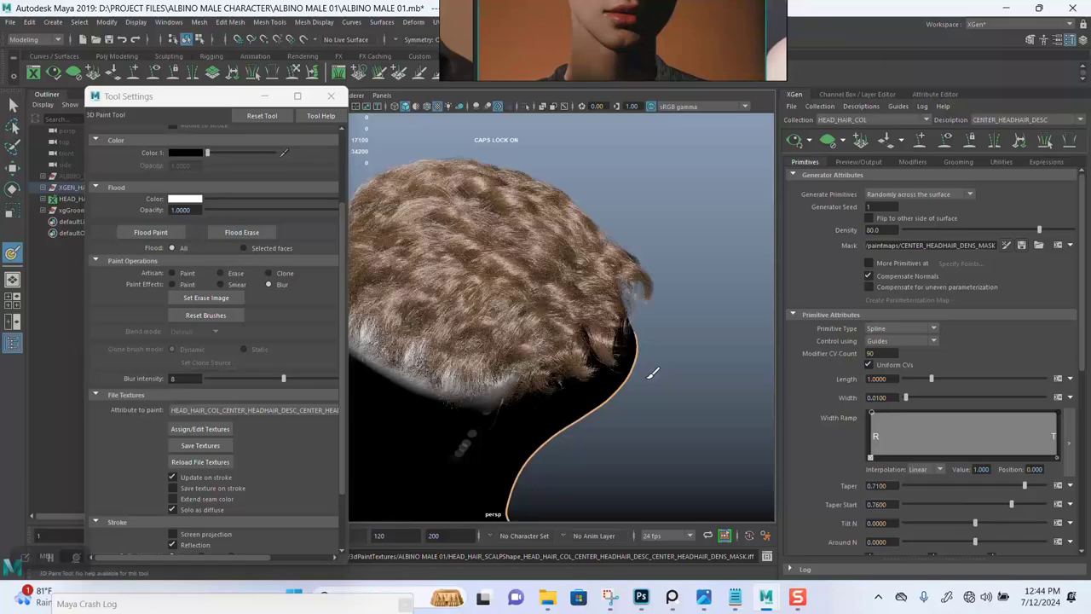
alt+drag(653, 373, 524, 374)
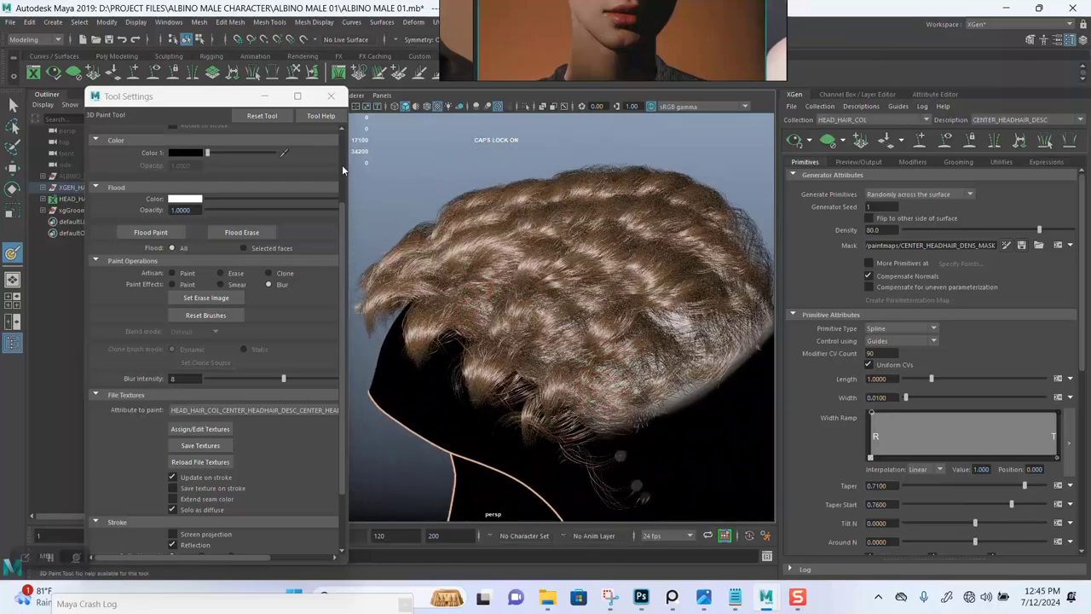
click(265, 97)
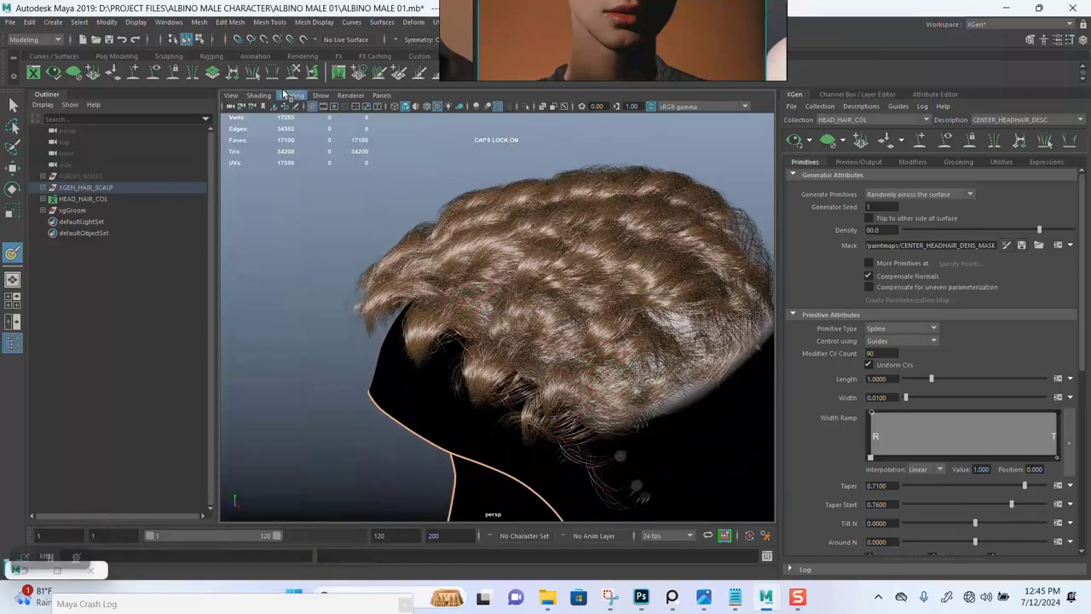
alt+drag(485, 253, 428, 255)
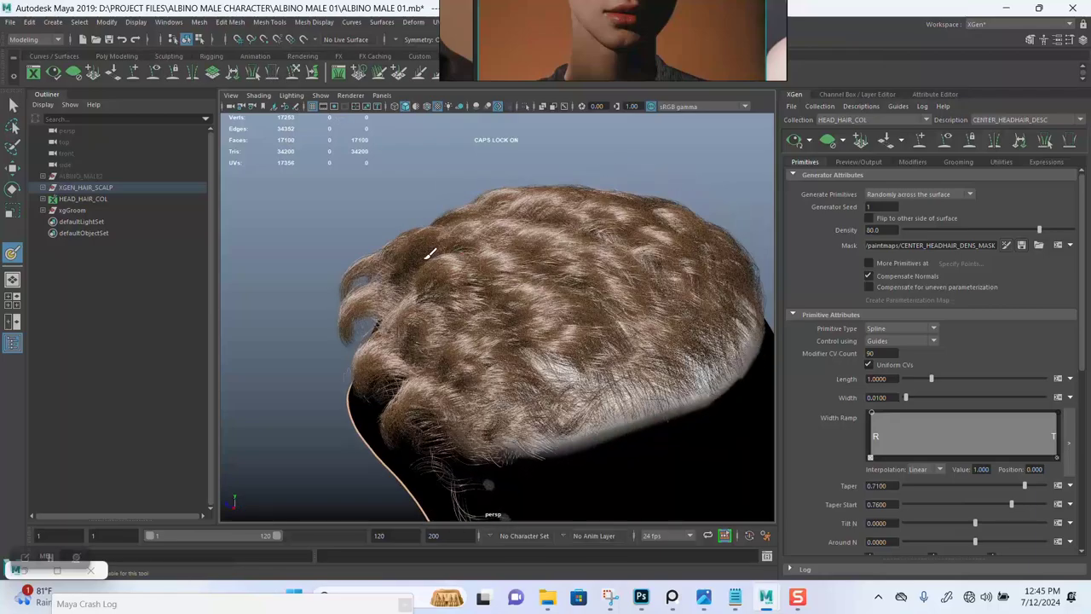
Leave the 3D Paint Tool, deselect the scalp mesh, and examine the hair along the front hairline and temple.
alt+right_drag(429, 255, 494, 273)
alt+drag(462, 314, 564, 271)
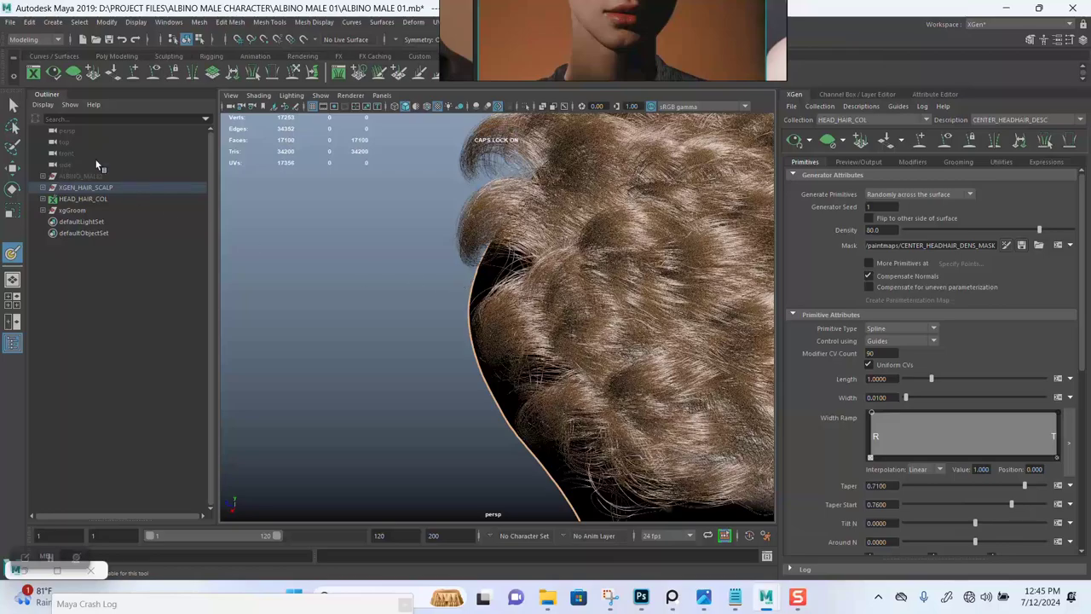
click(12, 102)
click(384, 256)
mouse_move(495, 322)
alt+mouse_down()
mouse_move(445, 301)
mouse_move(492, 287)
mouse_move(453, 350)
mouse_move(439, 337)
alt+mouse_up()
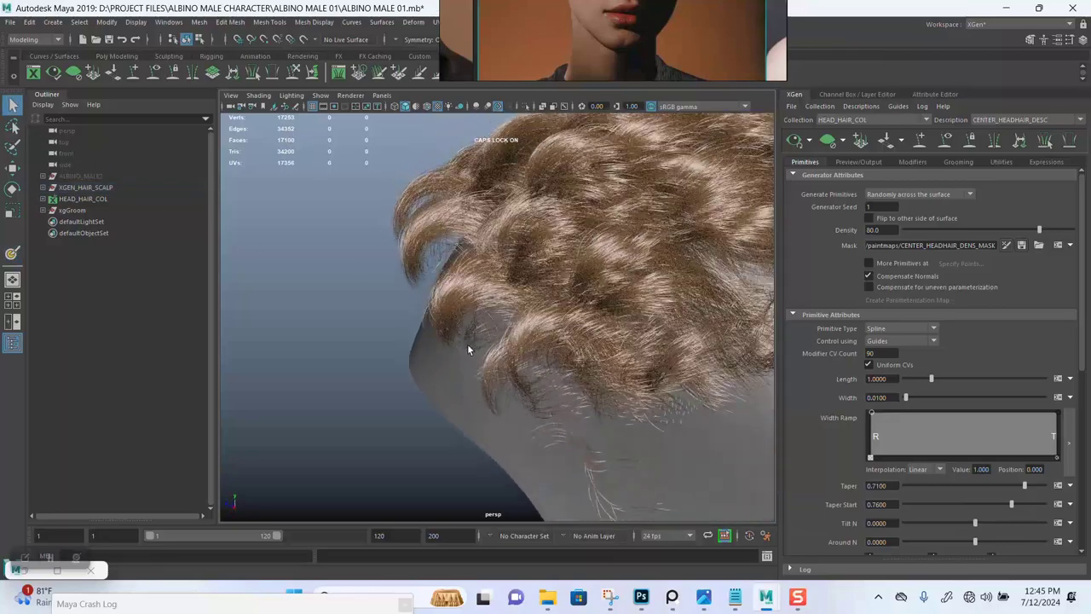
alt+middle_drag(468, 347, 519, 381)
alt+drag(519, 381, 493, 387)
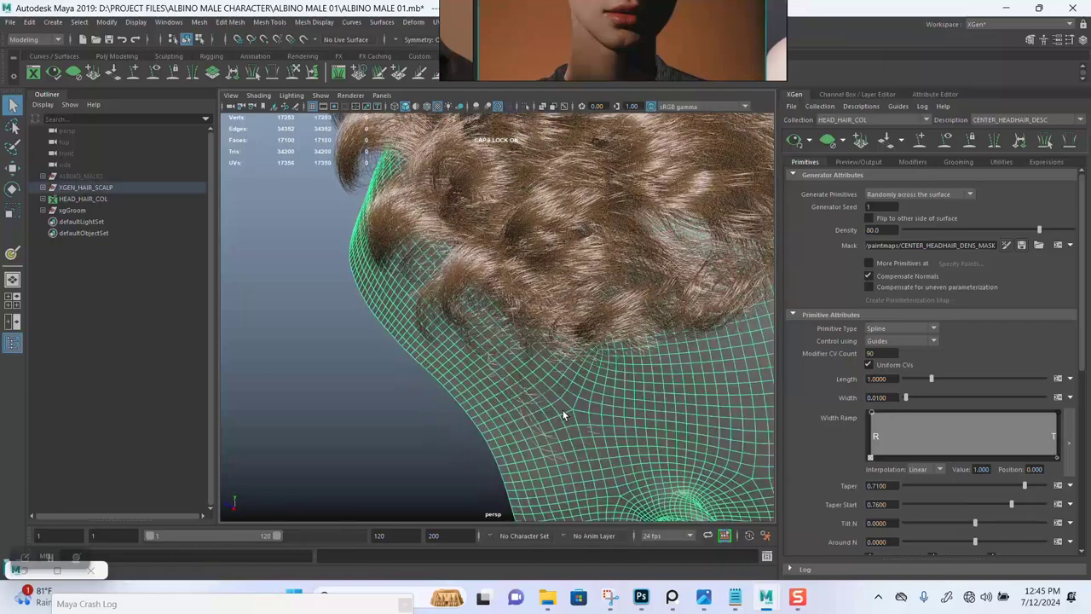
click(310, 360)
Select the stray hair primitives growing below the hairline at the temple and cull them.
click(252, 72)
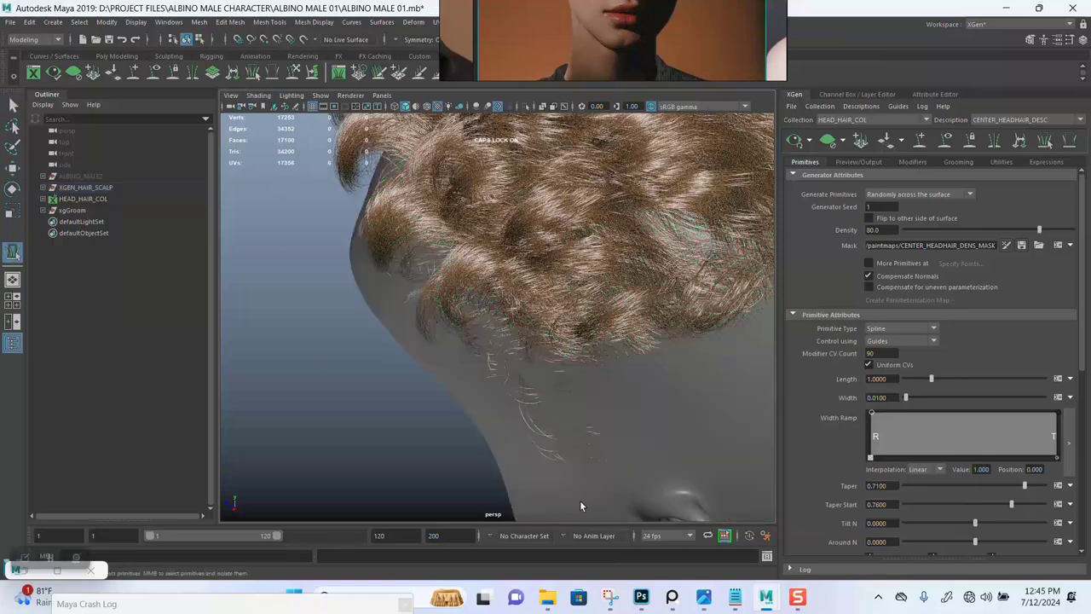
alt+drag(581, 506, 558, 480)
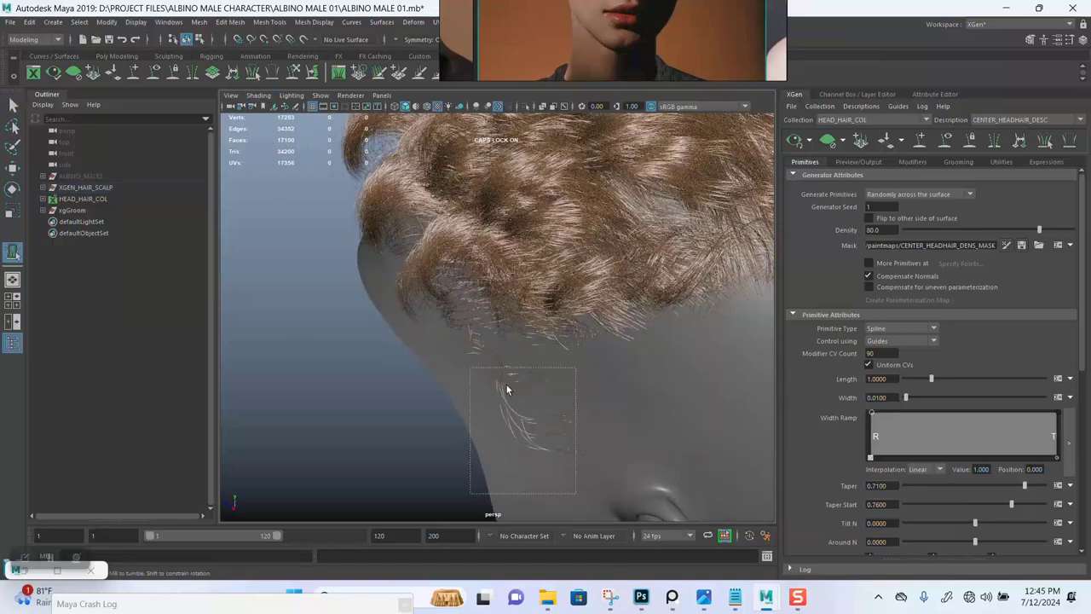
alt+drag(541, 418, 298, 152)
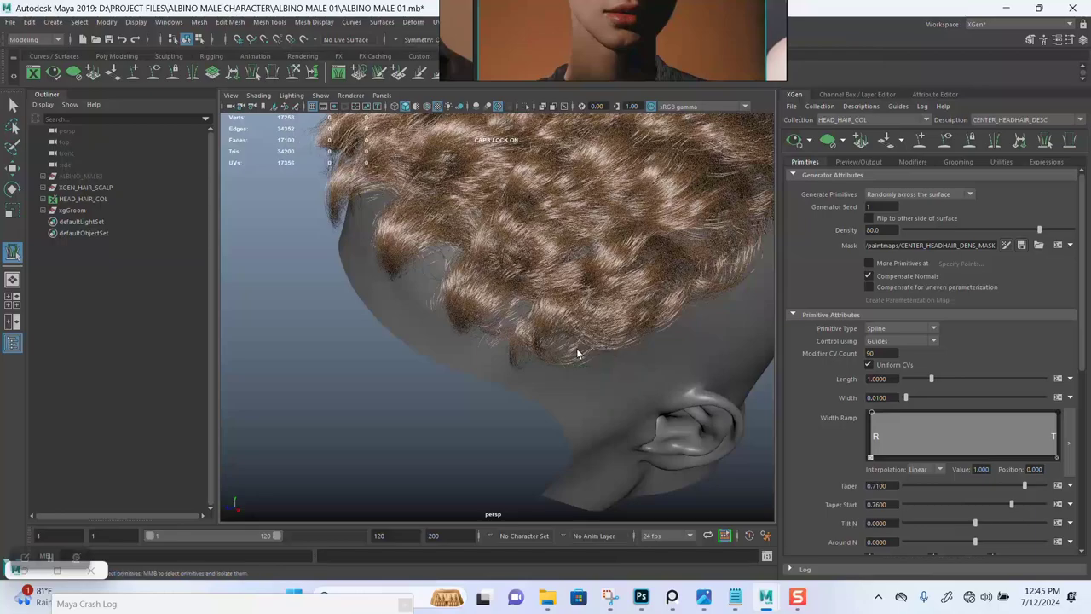
Select and cull the hair lock hanging over the front hairline near the temple, and save the scene.
alt+drag(577, 353, 577, 426)
alt+middle_drag(490, 344, 569, 443)
alt+drag(569, 443, 534, 415)
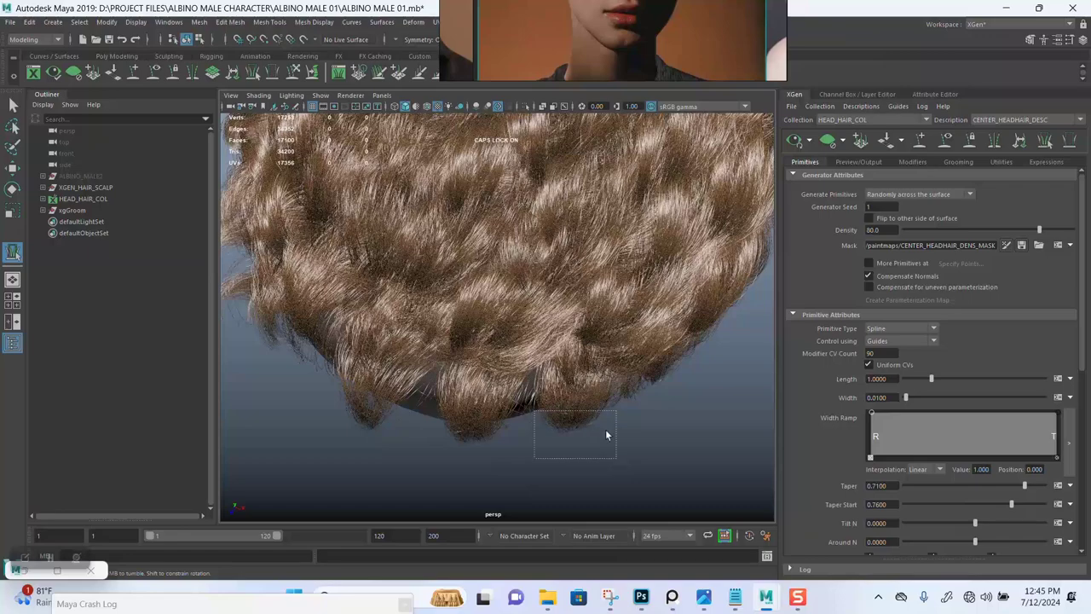
drag(606, 434, 537, 345)
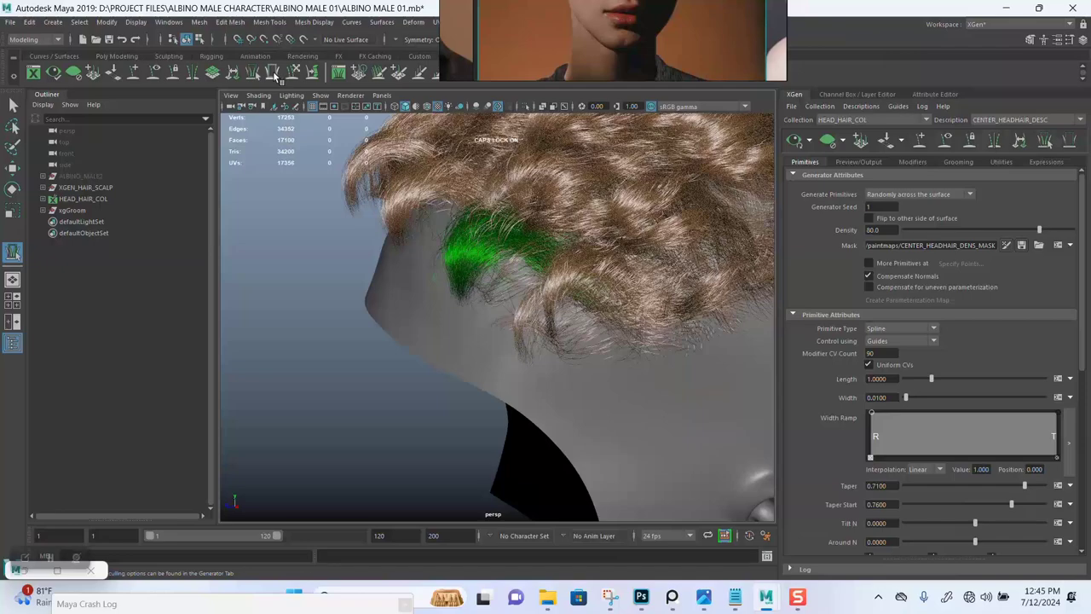
alt+right_drag(486, 312, 415, 288)
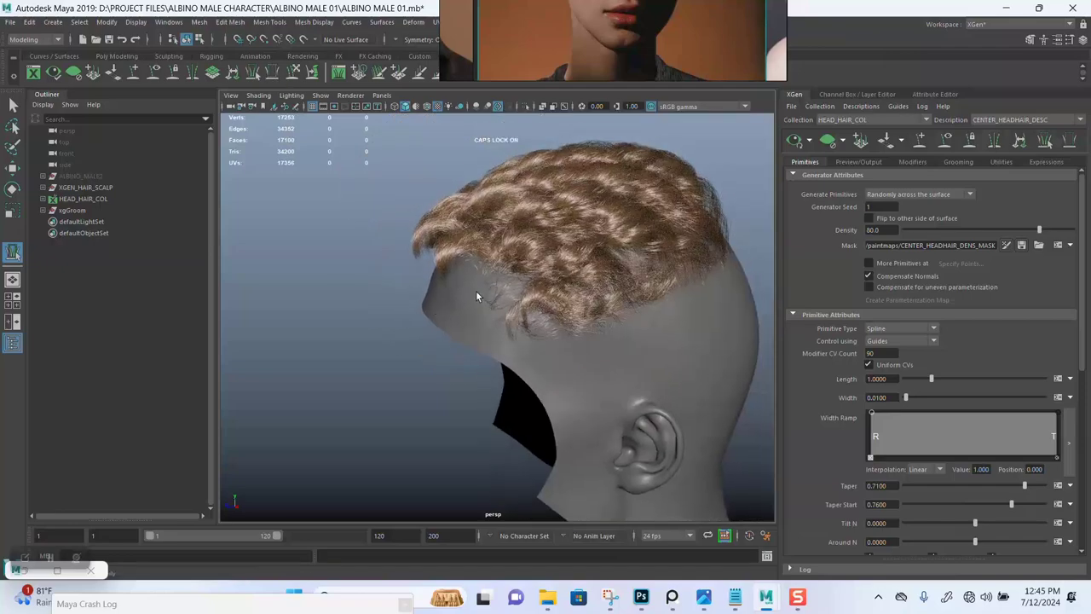
alt+drag(477, 292, 510, 339)
key(ctrl+s)
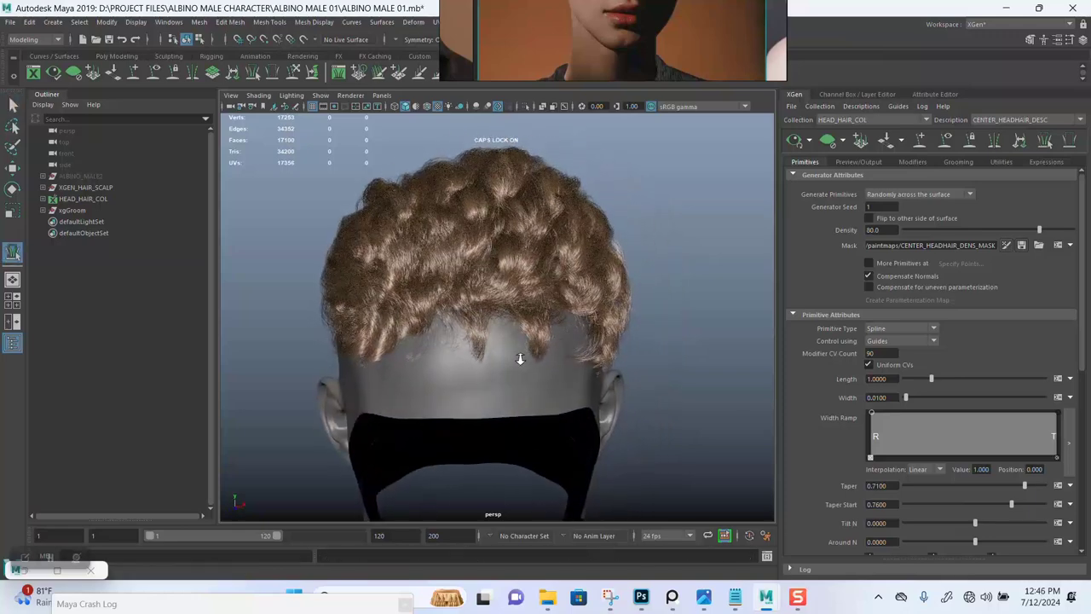
Show the guides, delete the one in the gap at the middle of the front hairline, and update the hair preview.
alt+drag(518, 358, 518, 397)
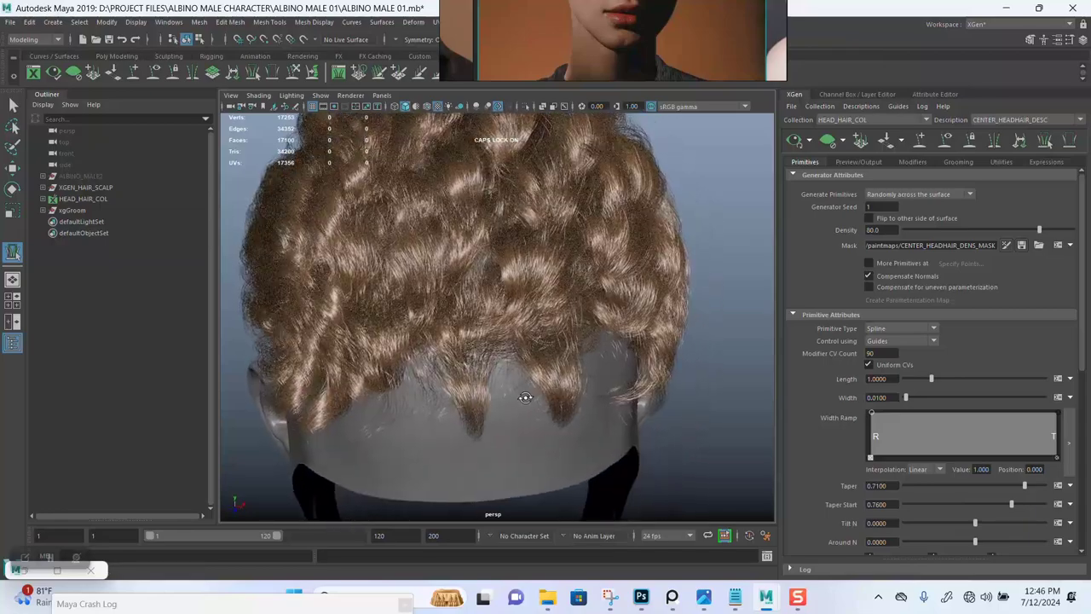
click(946, 140)
mouse_move(546, 317)
alt+mouse_down()
mouse_move(565, 316)
mouse_move(537, 318)
mouse_move(555, 333)
mouse_move(530, 329)
alt+mouse_up()
click(508, 387)
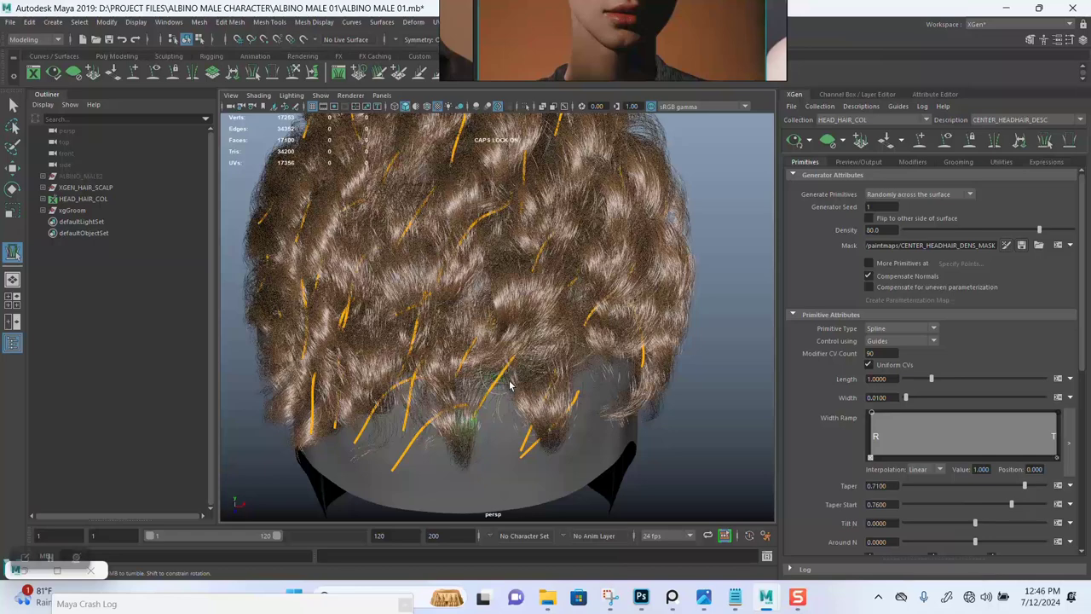
key(q)
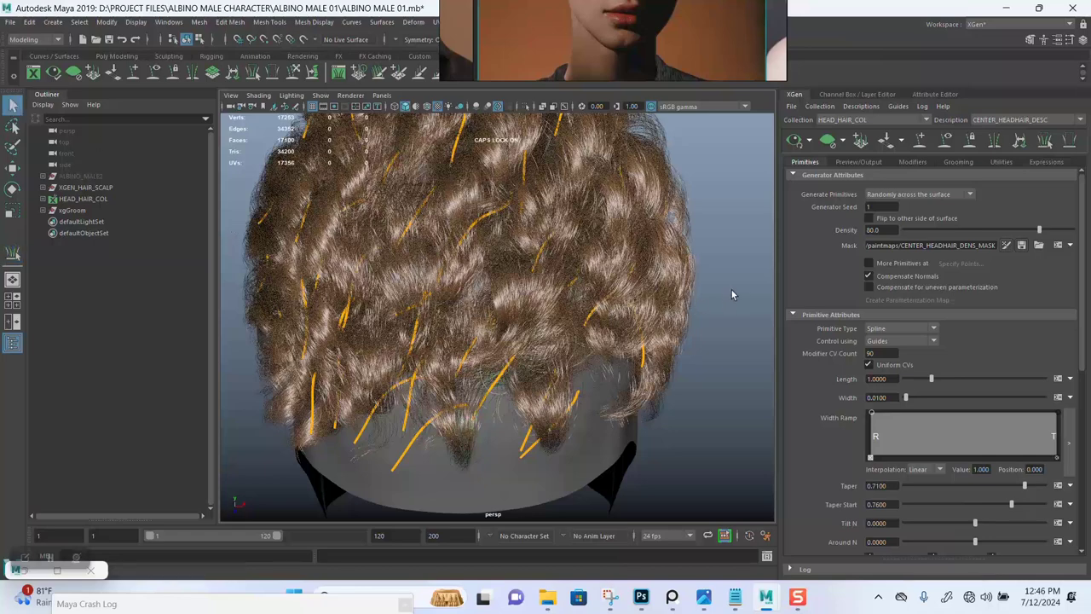
click(500, 394)
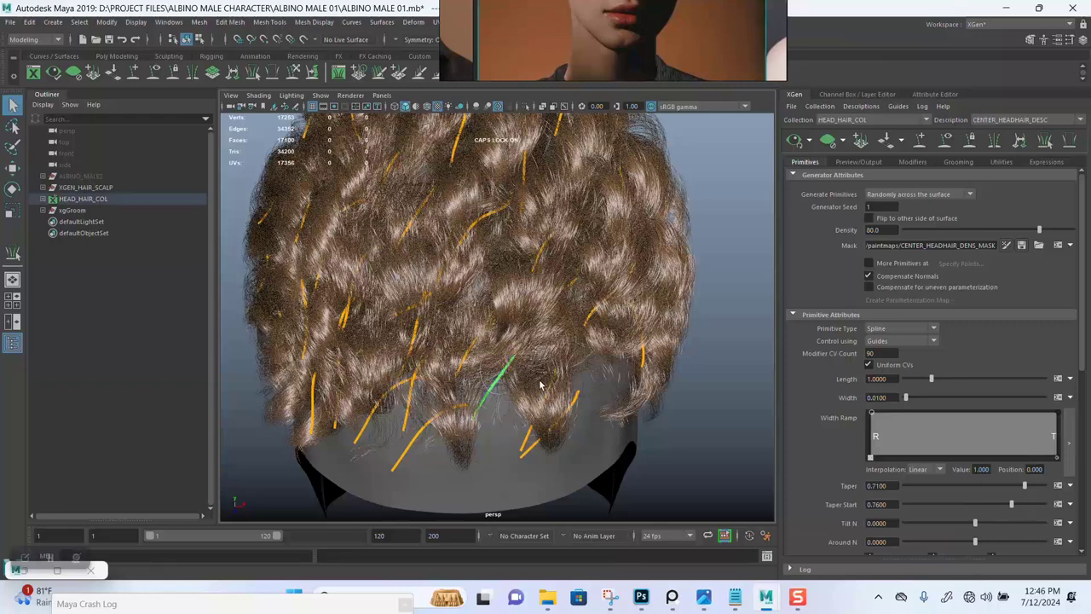
click(622, 326)
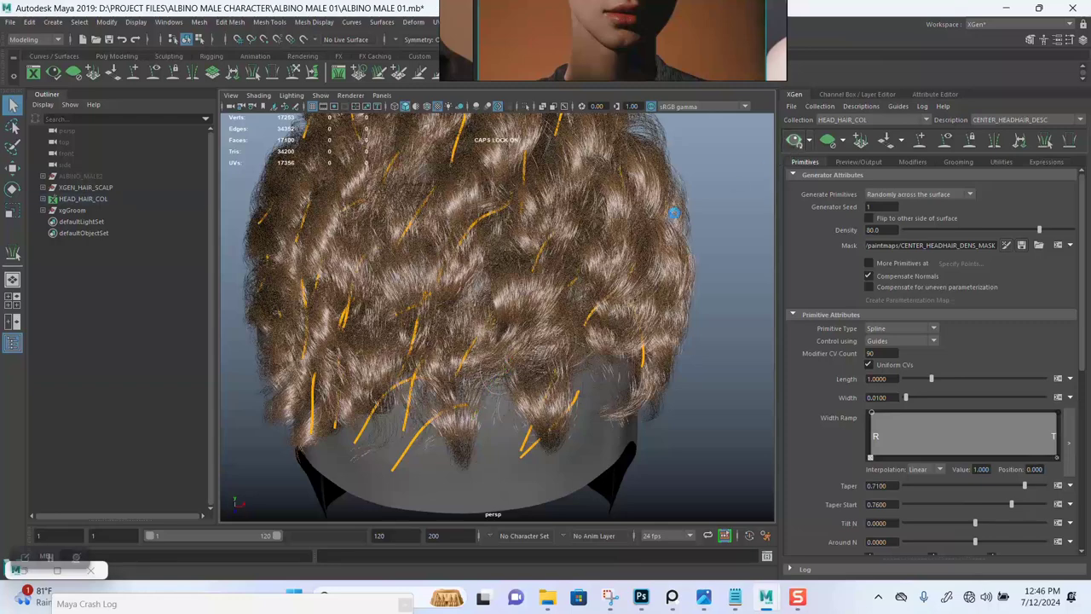
click(673, 214)
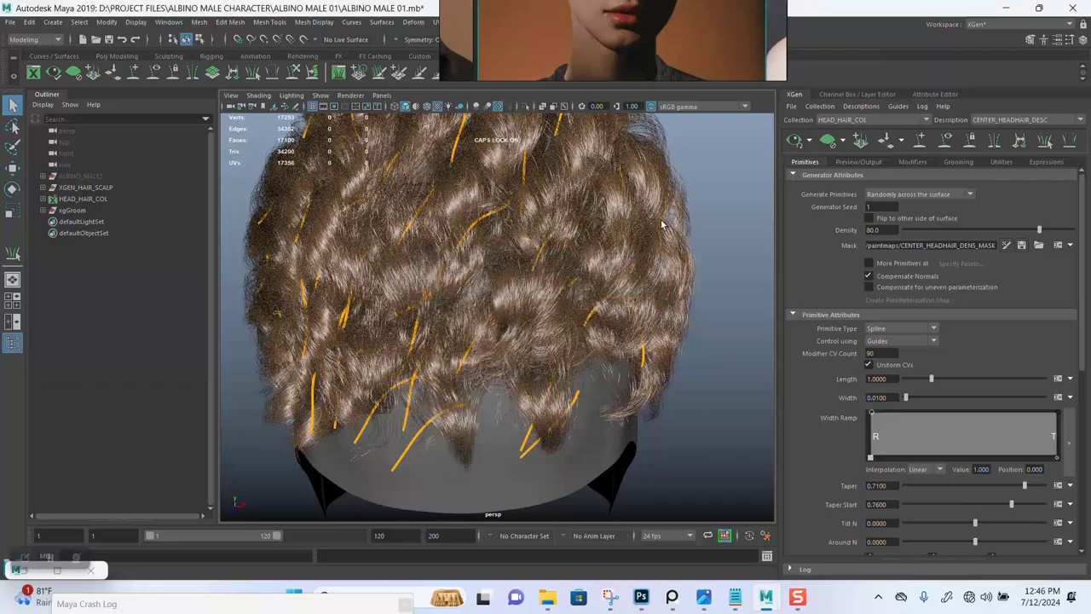
Rotate the short guide at the front hairline sideways toward the bare gap in the middle, and update the hair preview.
alt+drag(574, 329, 551, 352)
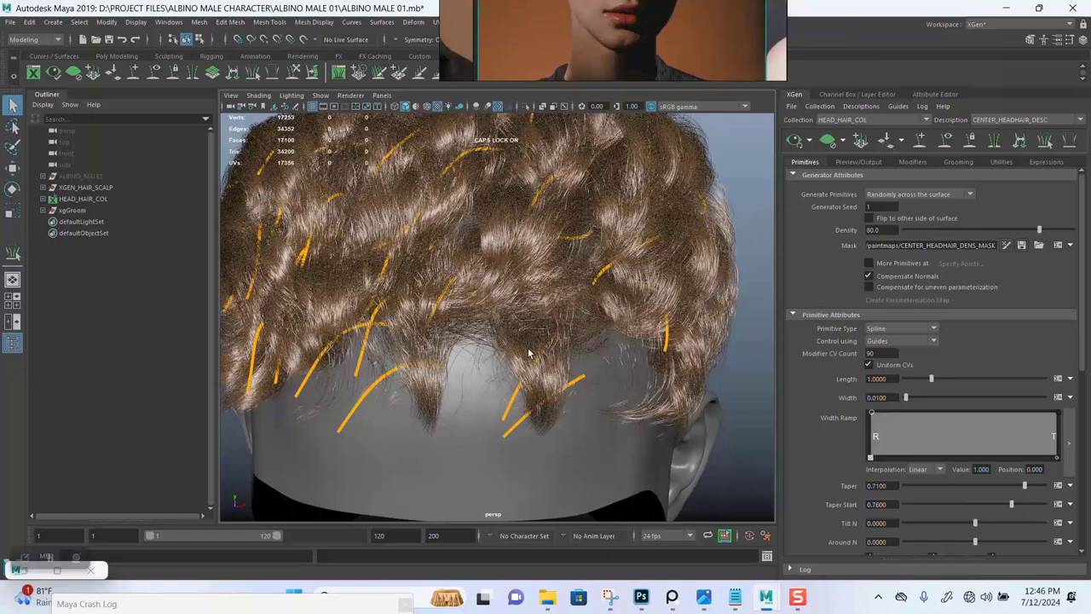
click(539, 368)
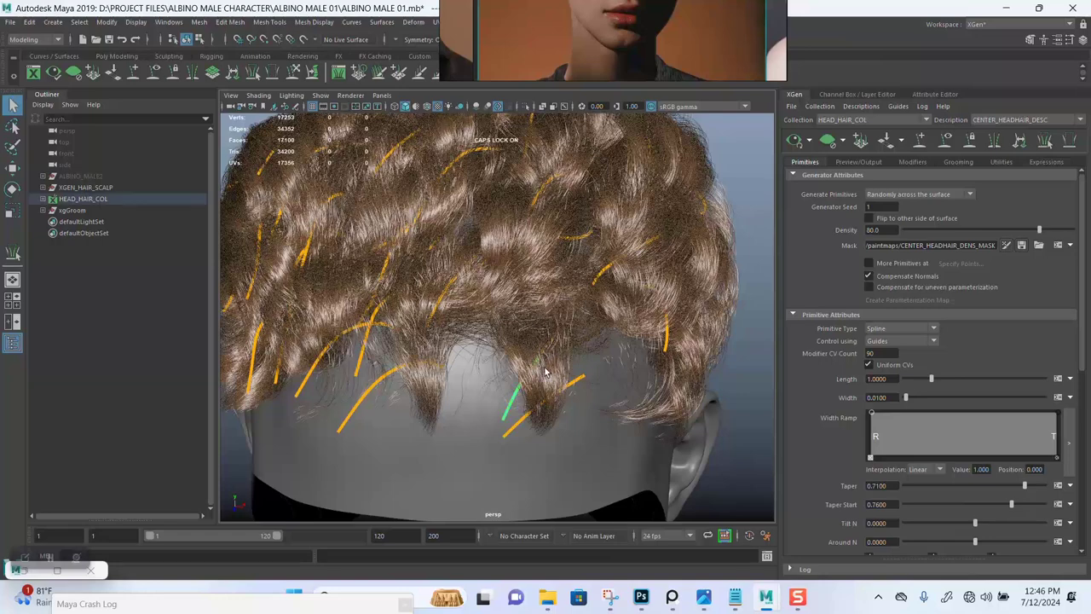
key(r)
key(e)
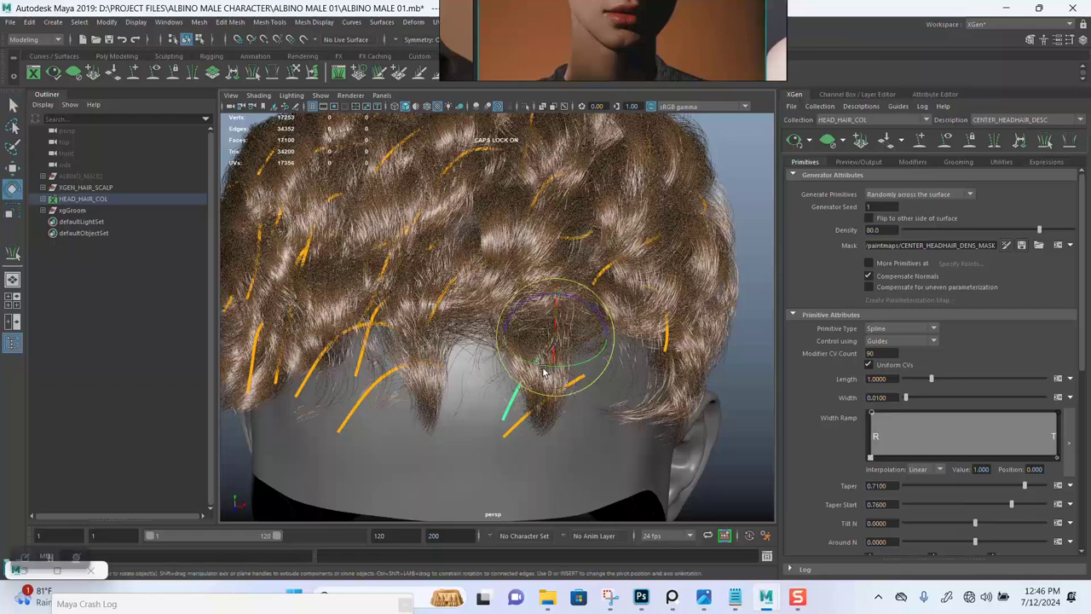
drag(535, 365, 503, 358)
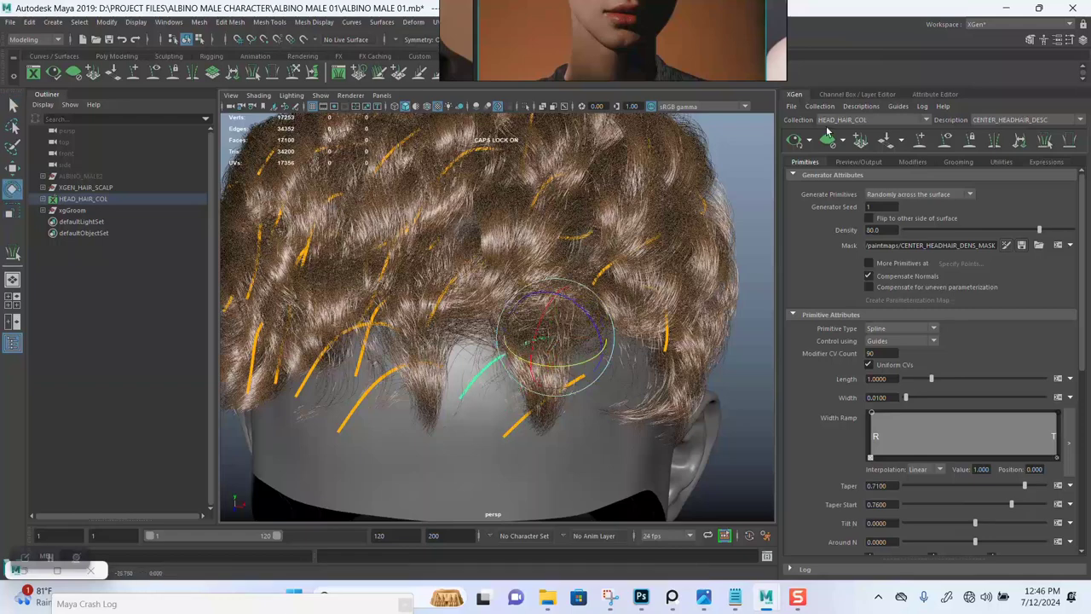
click(791, 142)
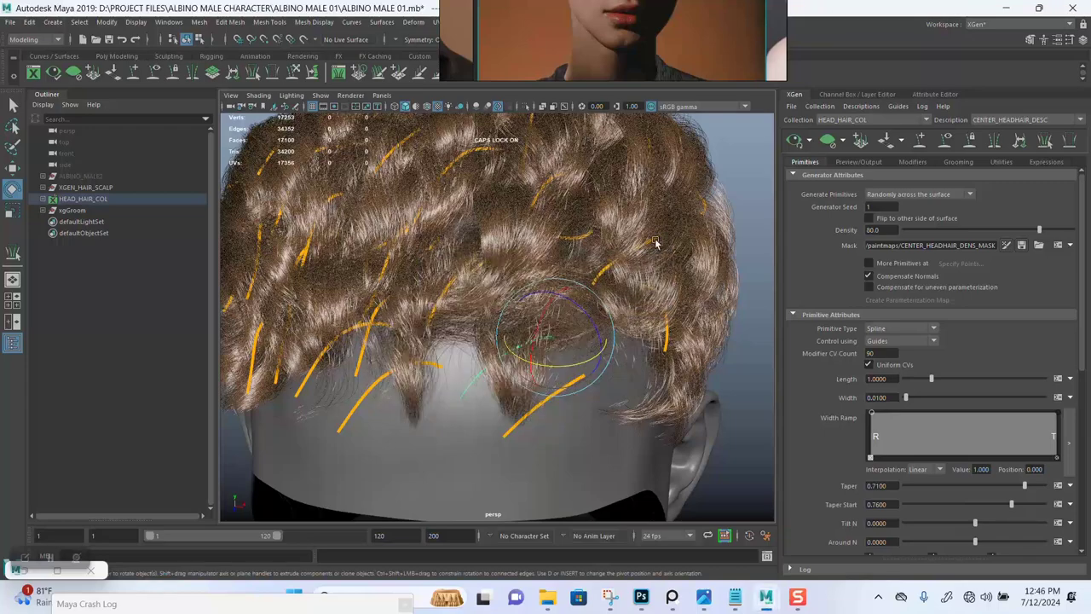
Deselect the rotated guide, hide all guides, and check the fringe from the side and front.
alt+right_drag(627, 334, 536, 290)
alt+drag(536, 290, 699, 291)
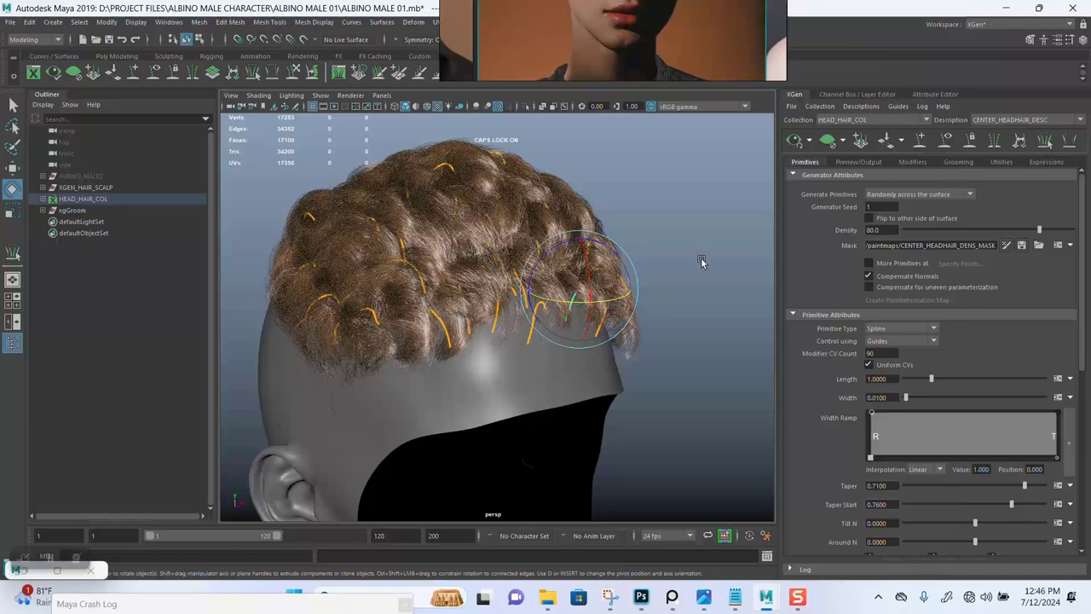
key(q)
alt+right_drag(681, 264, 697, 260)
click(697, 261)
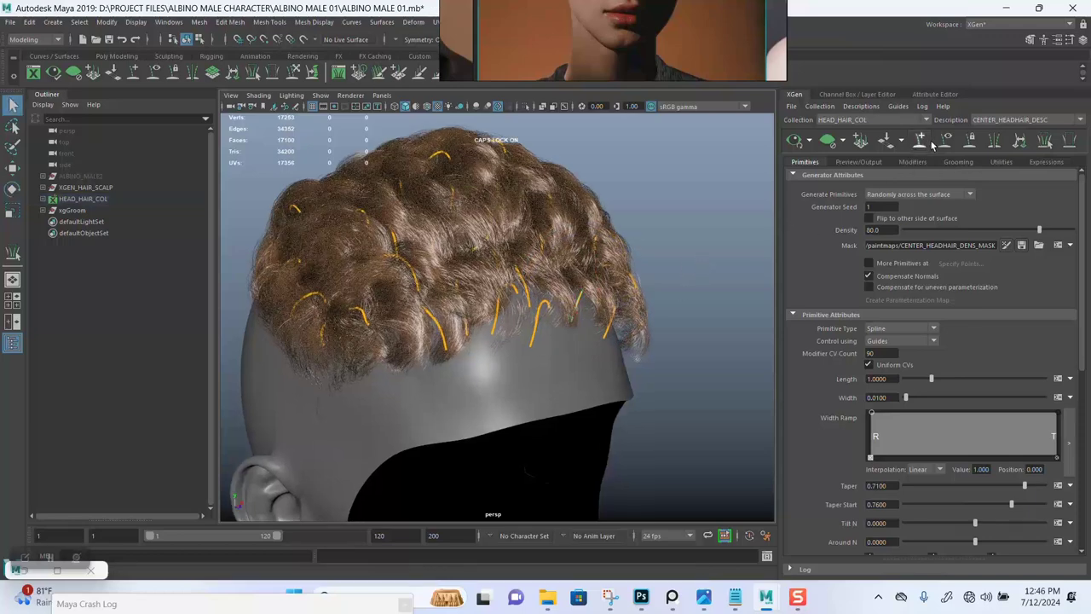
click(943, 140)
alt+drag(604, 276, 543, 292)
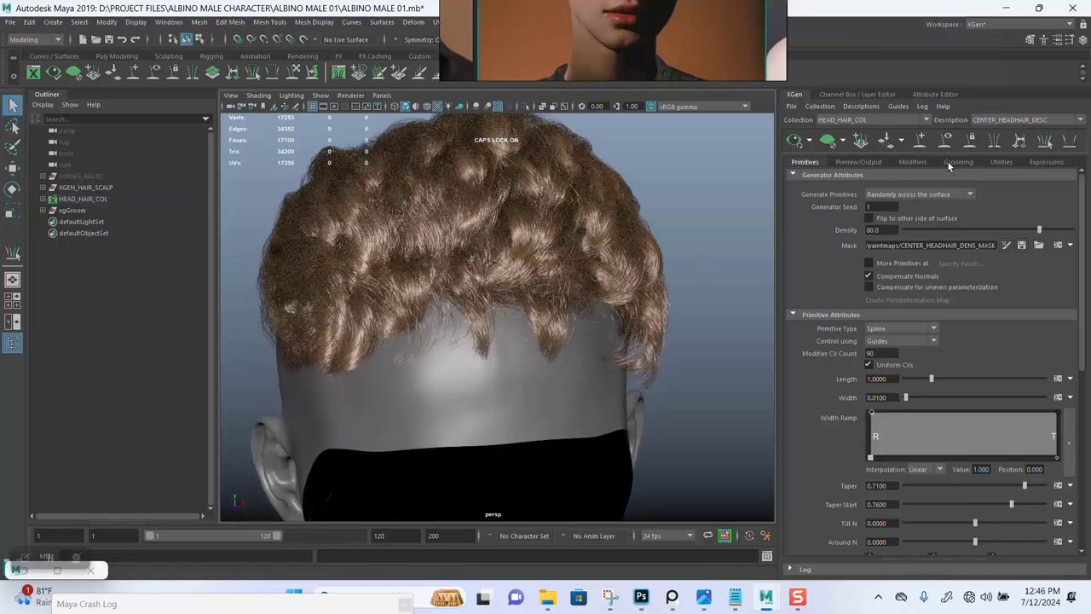
Add a second Noise modifier to the center head hair description.
click(916, 162)
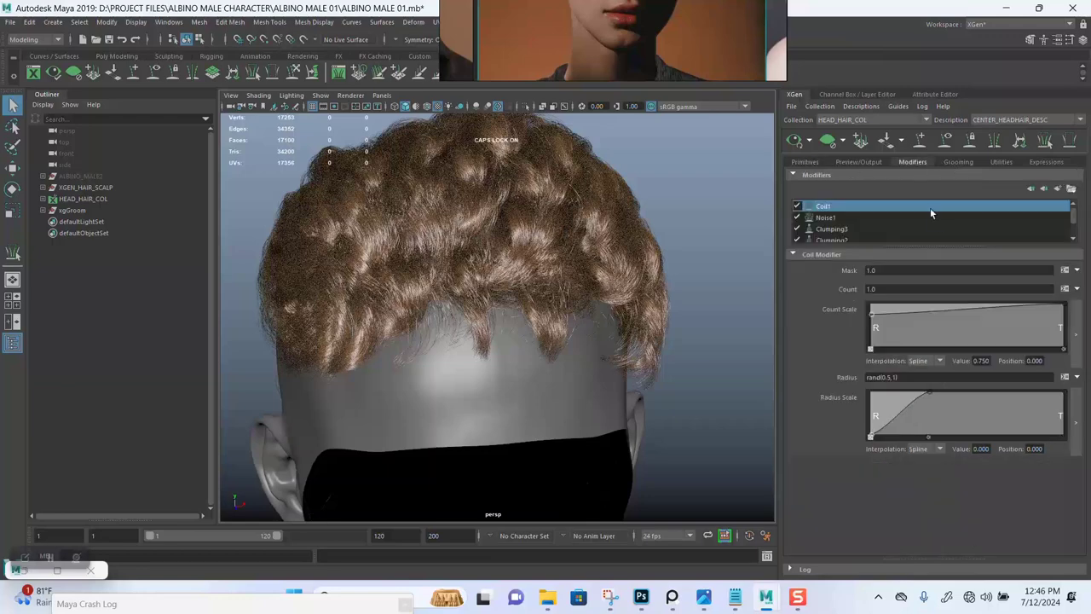
click(1058, 189)
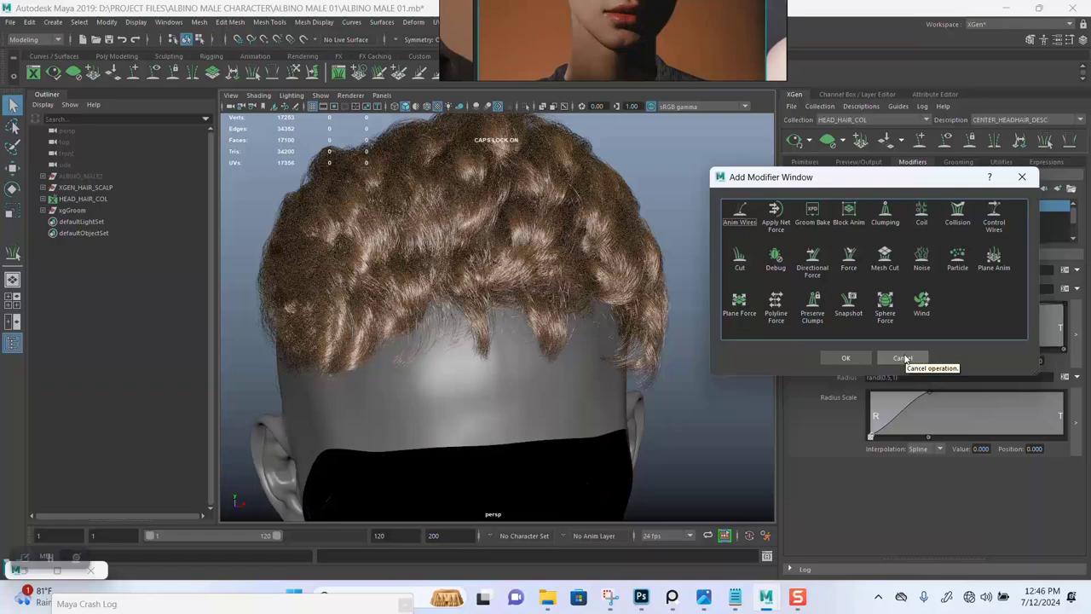
click(921, 256)
click(840, 357)
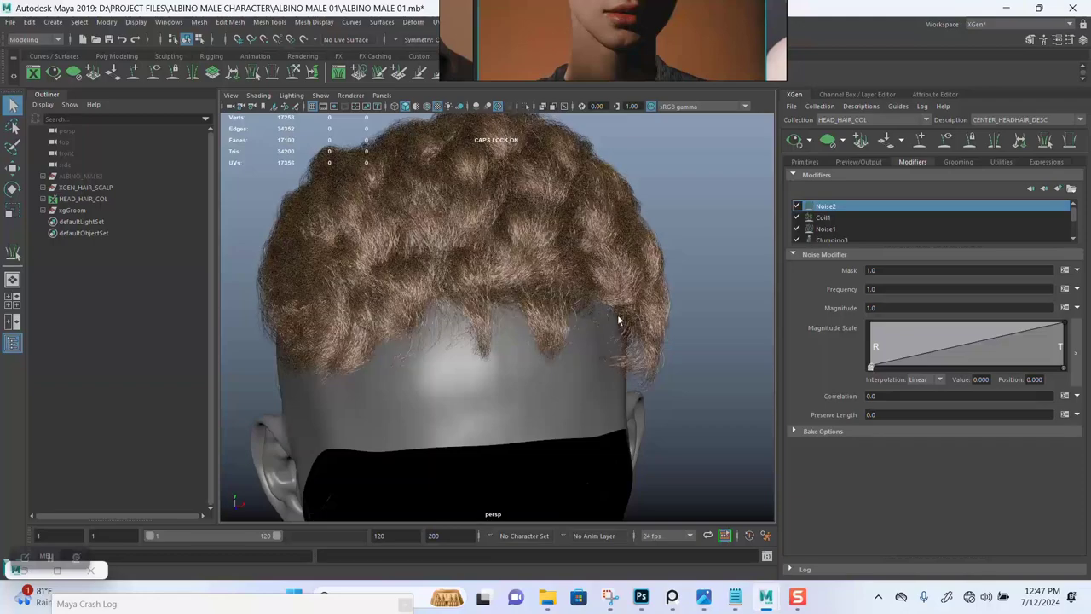
alt+drag(622, 316, 635, 376)
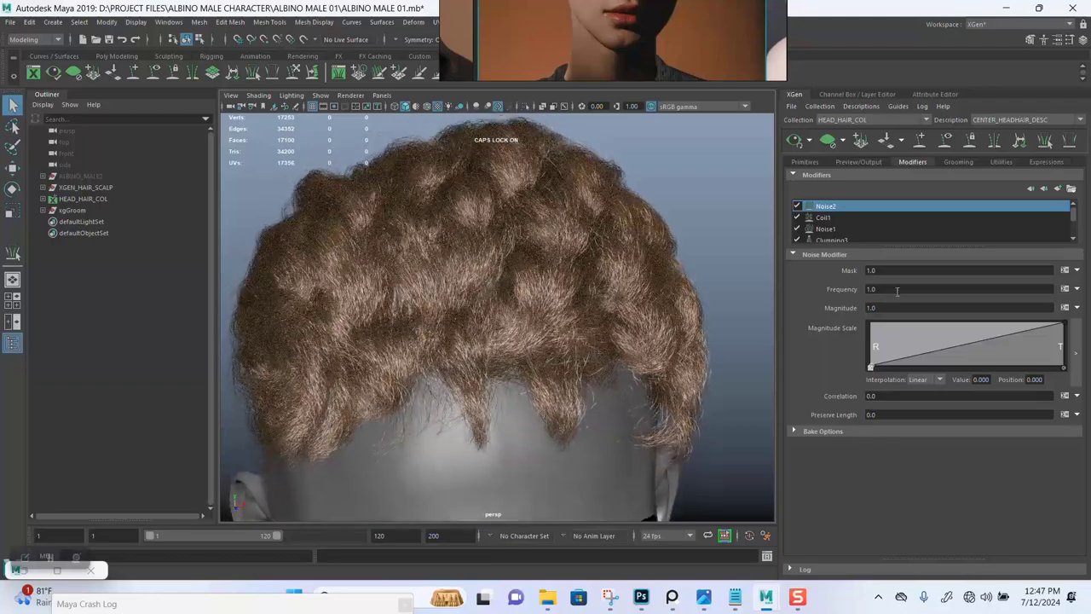
Try a Magnitude of 10 on the new Noise modifier, and lower it to 5.
double_click(883, 307)
text(10)
key(Return)
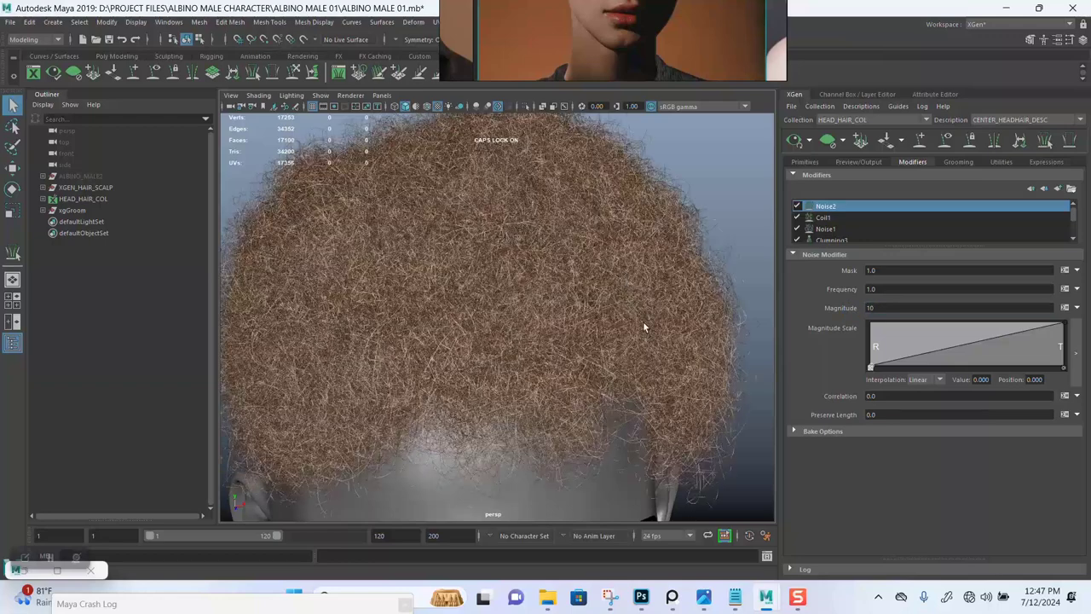
double_click(893, 307)
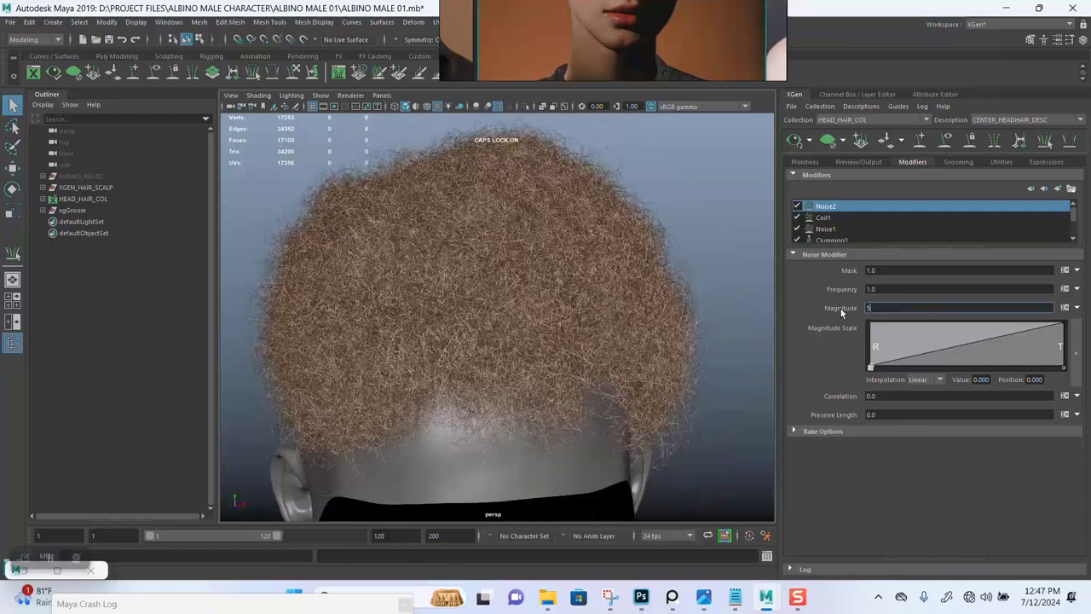
key(Return)
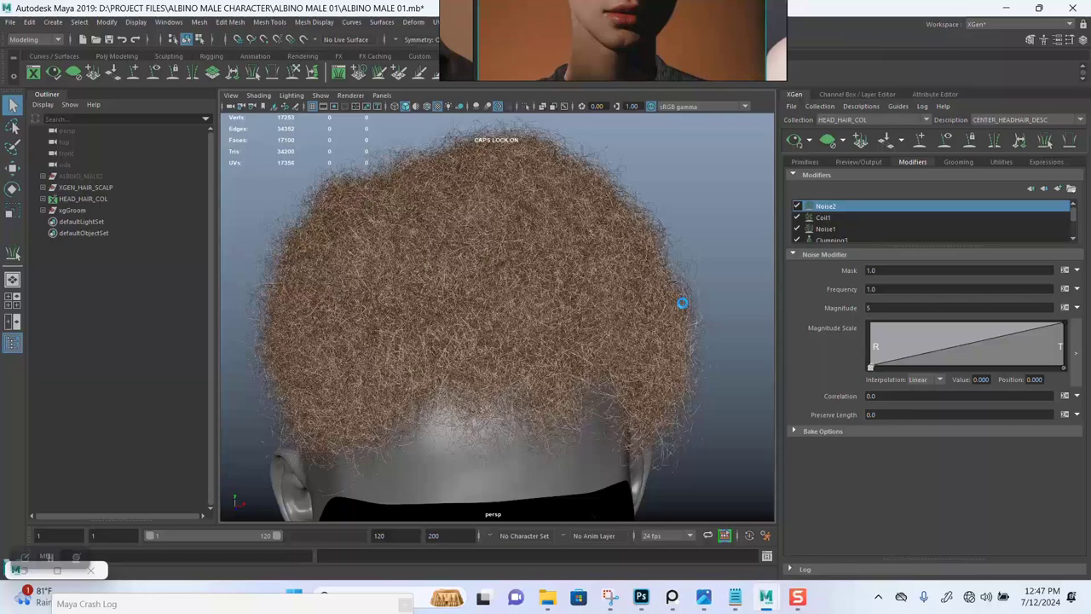
scroll(606, 324, up, 2)
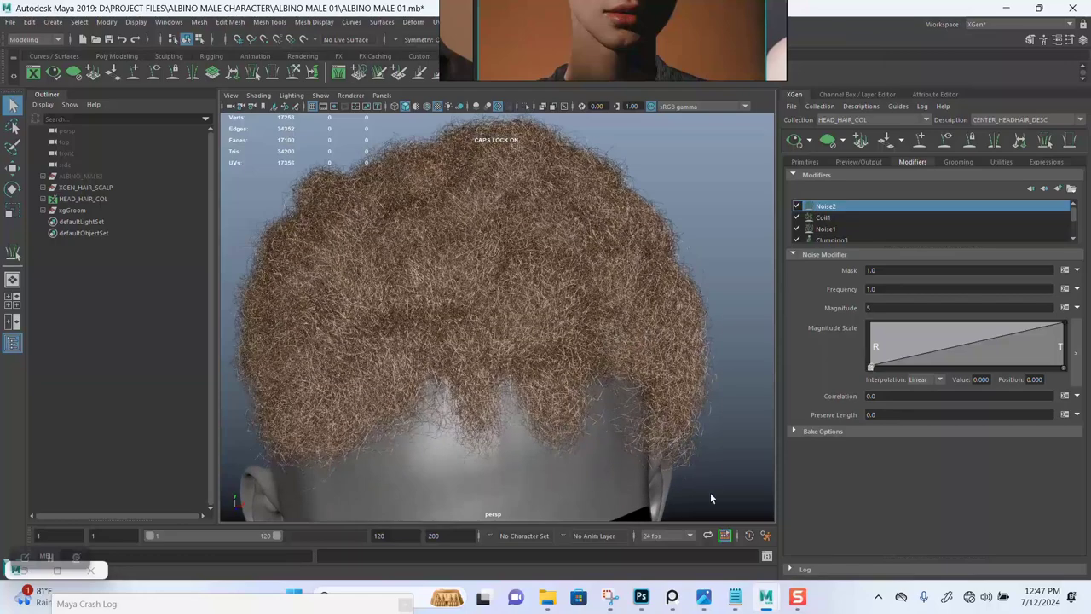
Copy the stray mask expression from the wecht.txt notes and set the second Noise modifier's Mask to stray() ? 1:0.
key(alt+Tab)
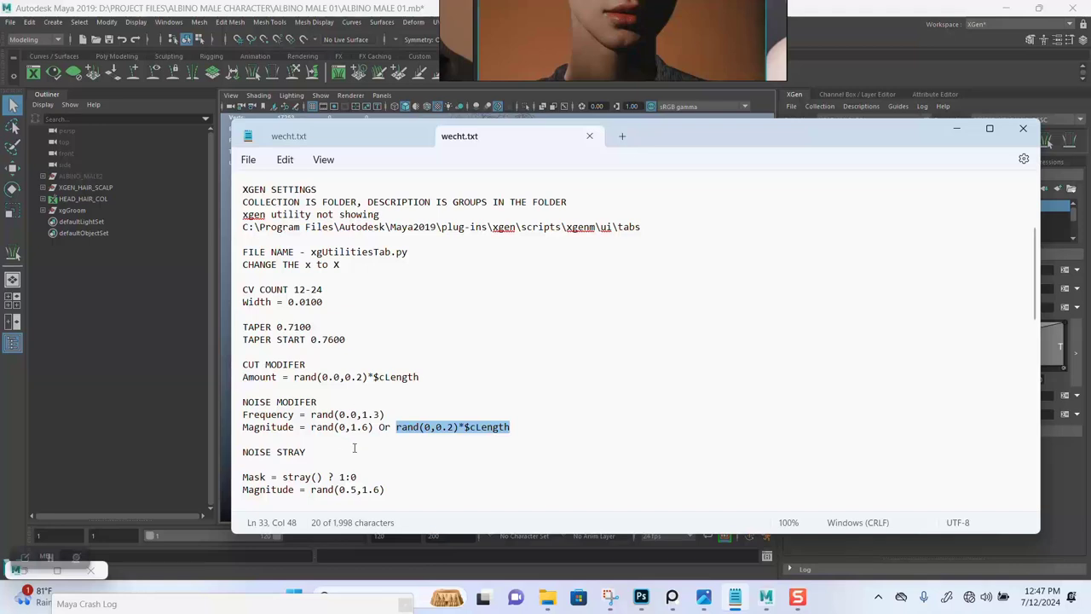
scroll(353, 472, down, 1)
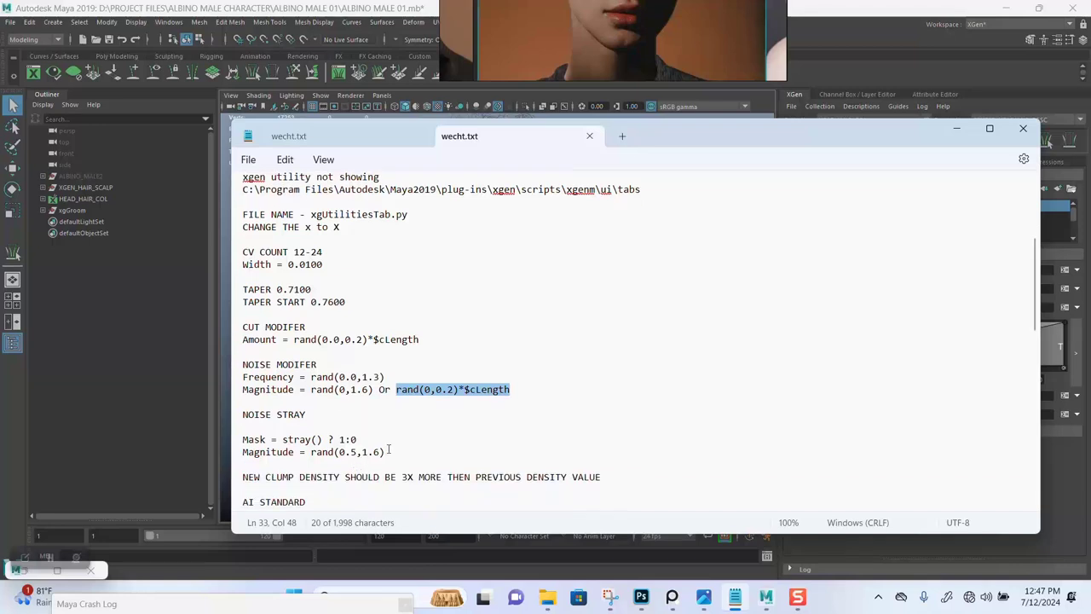
drag(305, 442, 287, 442)
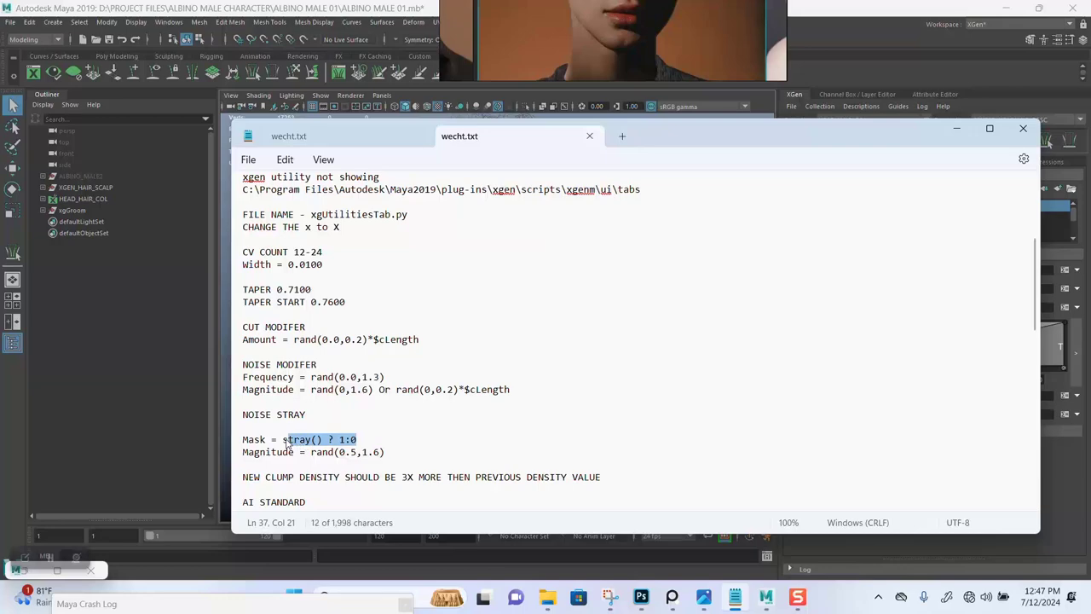
right_click(286, 443)
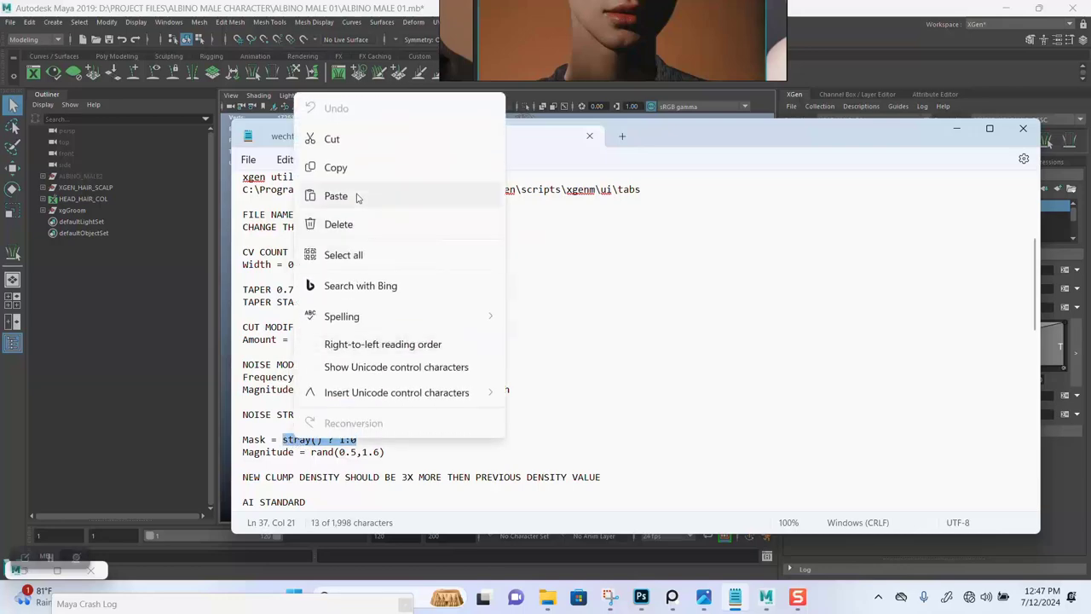
click(356, 168)
click(955, 130)
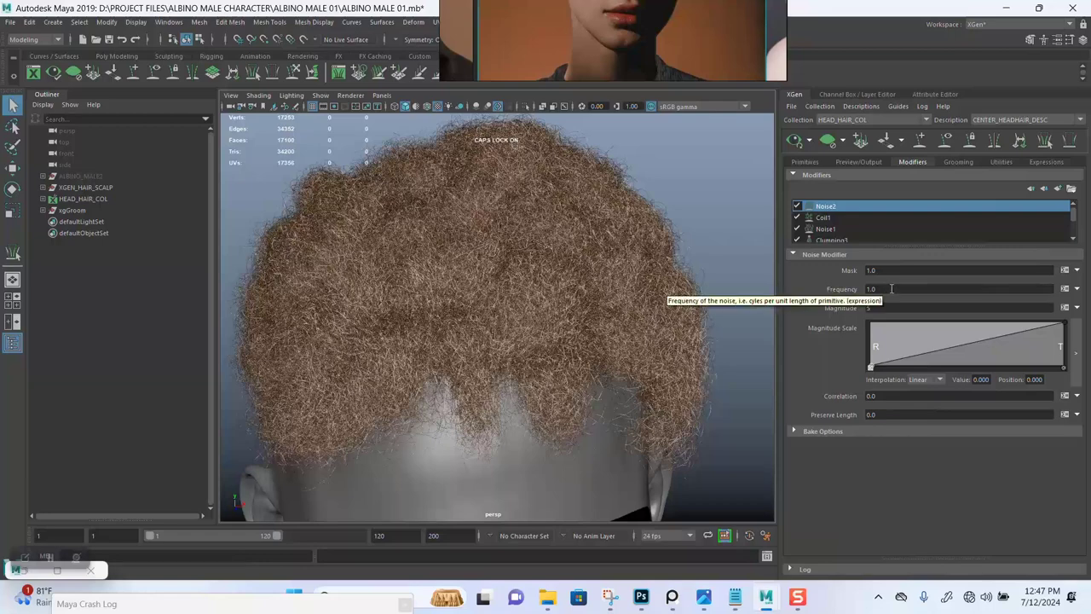
drag(891, 271, 848, 274)
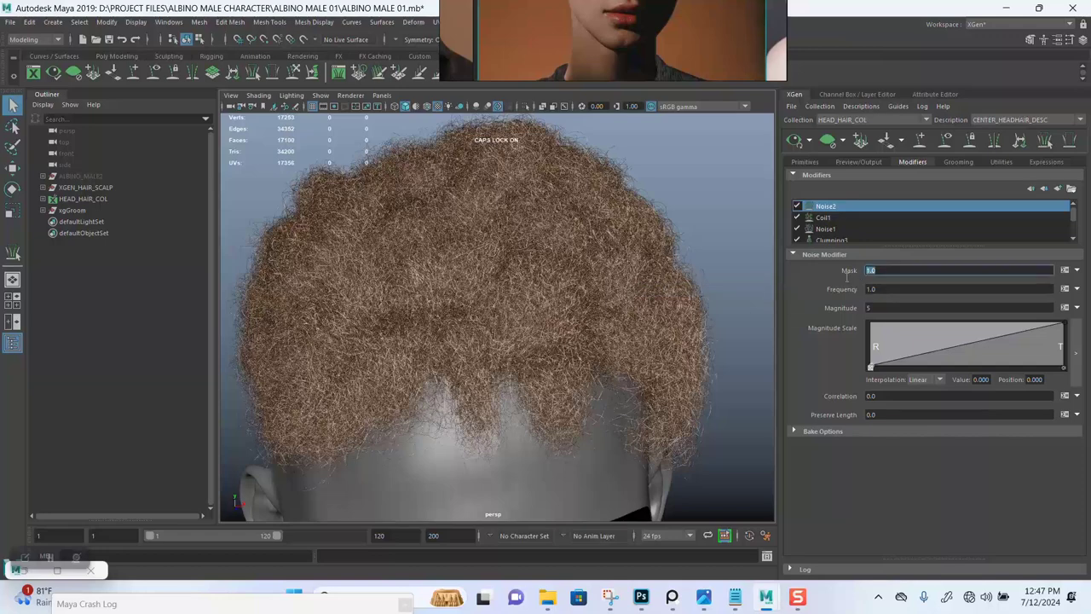
key(ctrl+v)
key(Return)
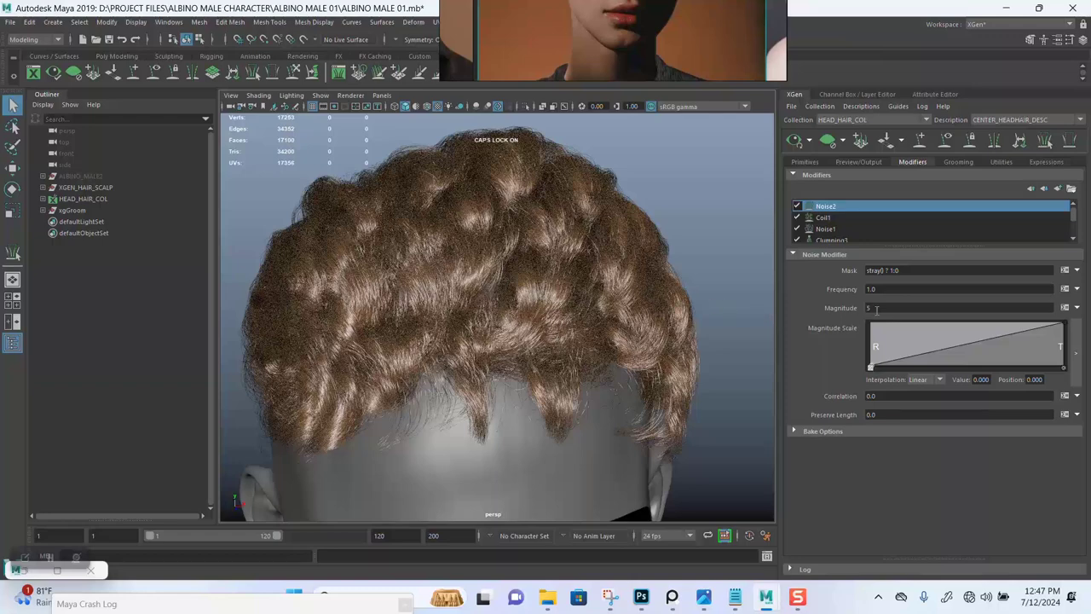
Consult the NOISE STRAY magnitude in the notes, and set the second Noise modifier's Magnitude to rand(1,5).
click(875, 309)
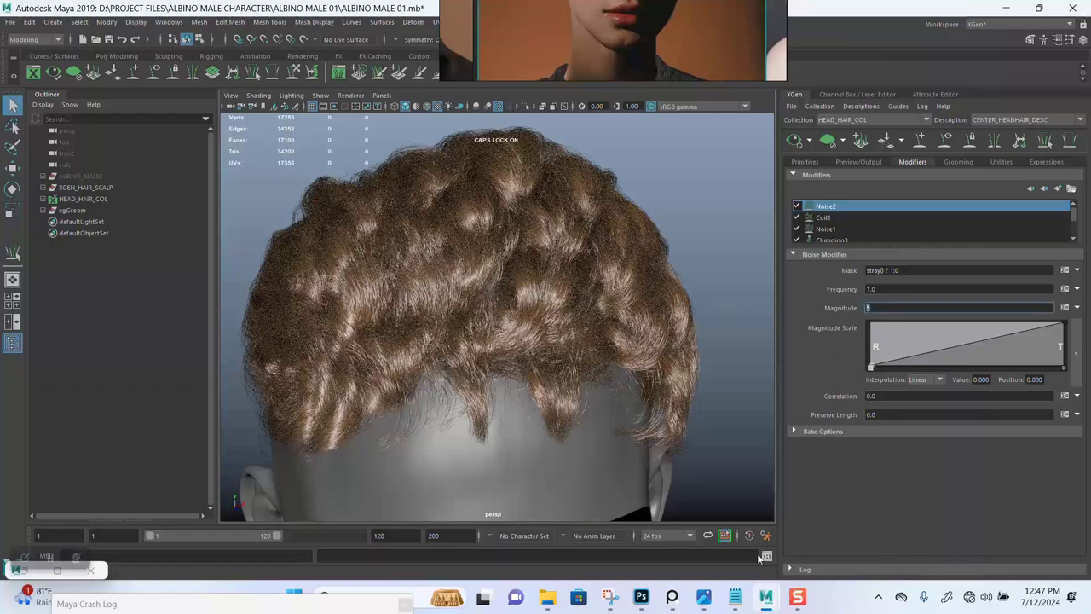
click(735, 597)
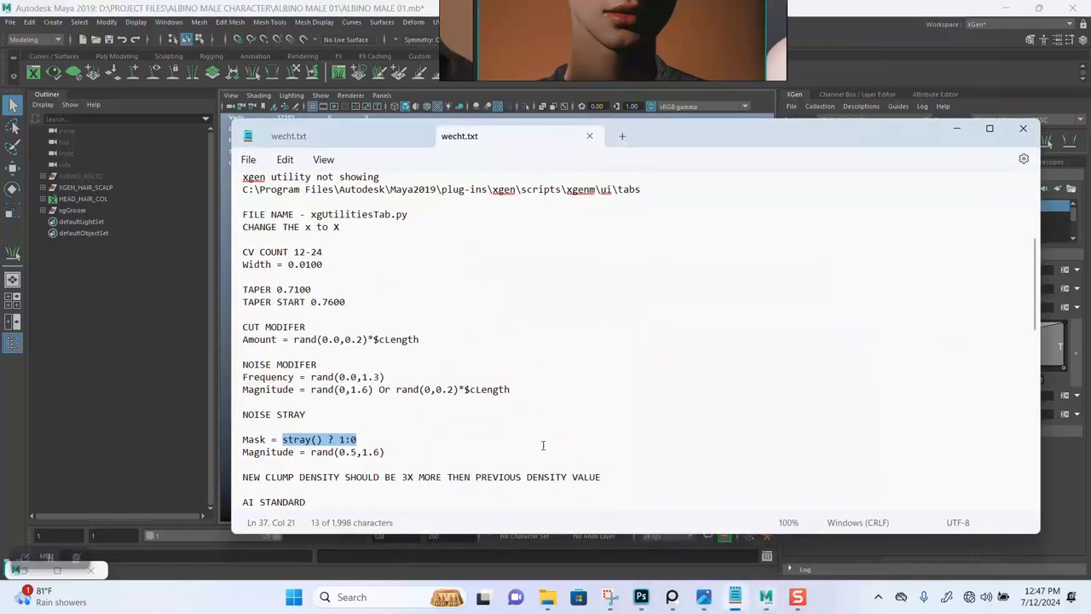
drag(392, 453, 314, 457)
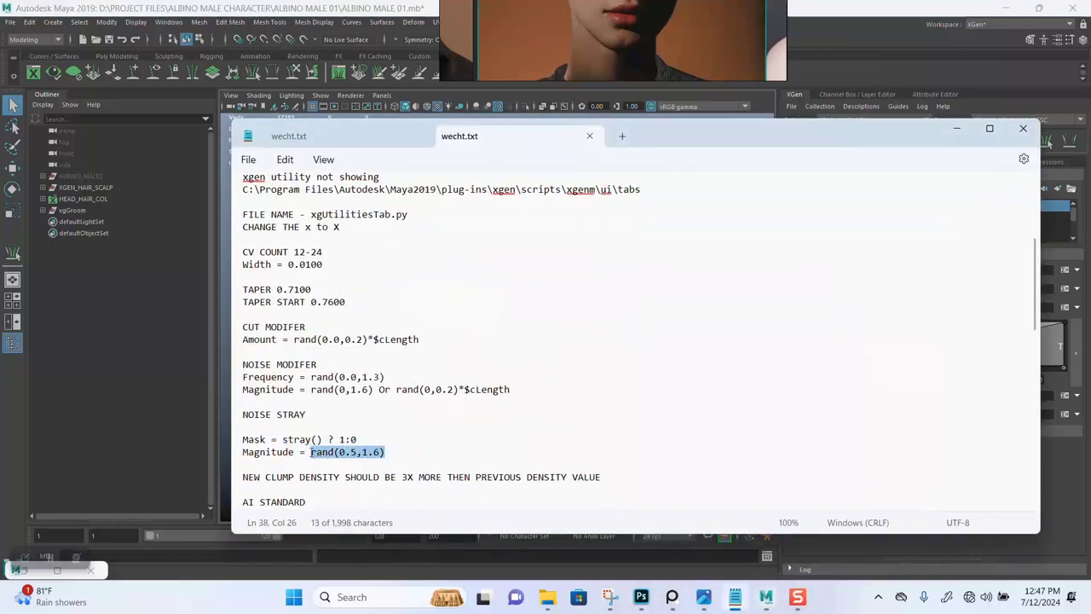
click(958, 130)
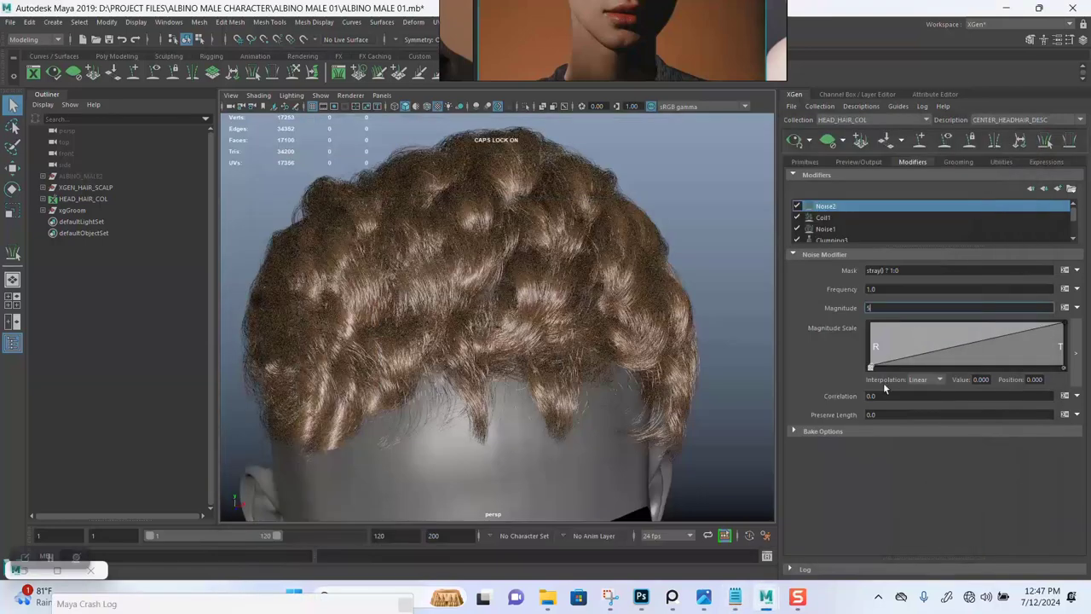
key(ctrl+v)
key(Return)
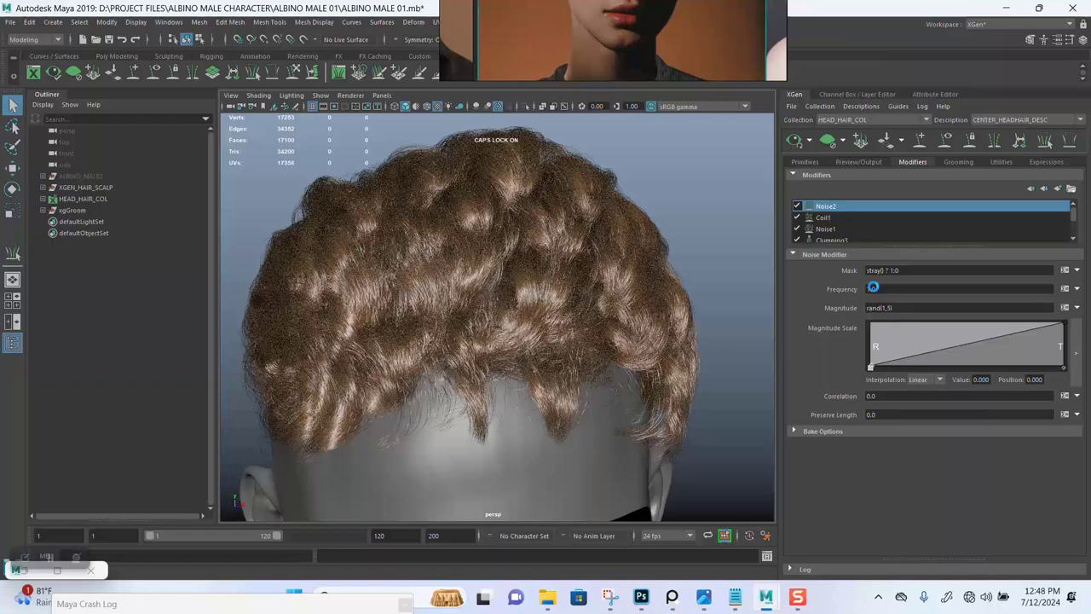
Try a stray percentage of 30 for the center head hair description, and lower it to 10.
click(862, 109)
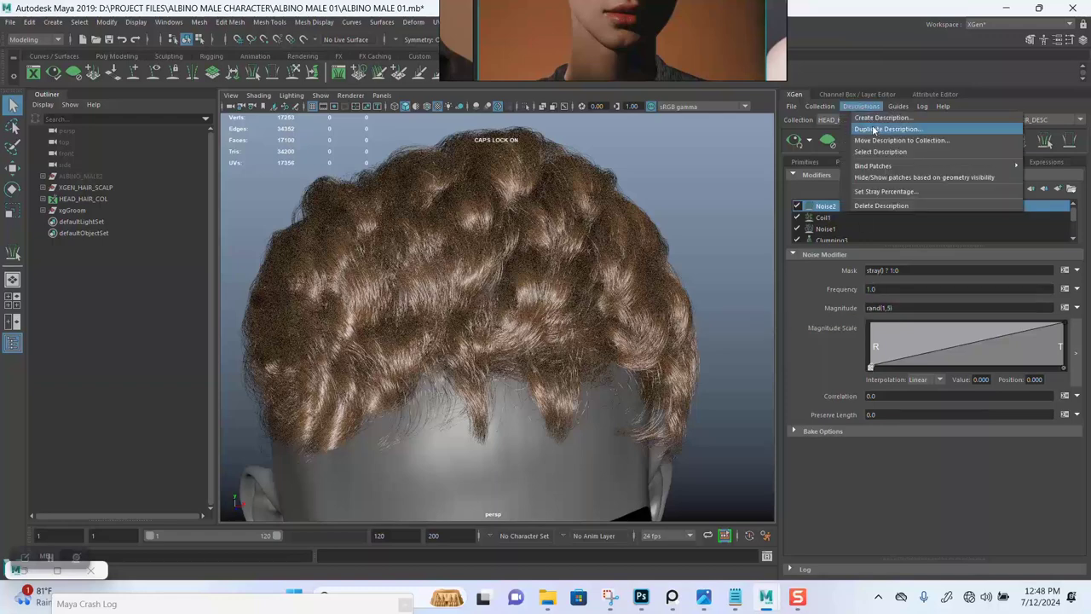
click(884, 195)
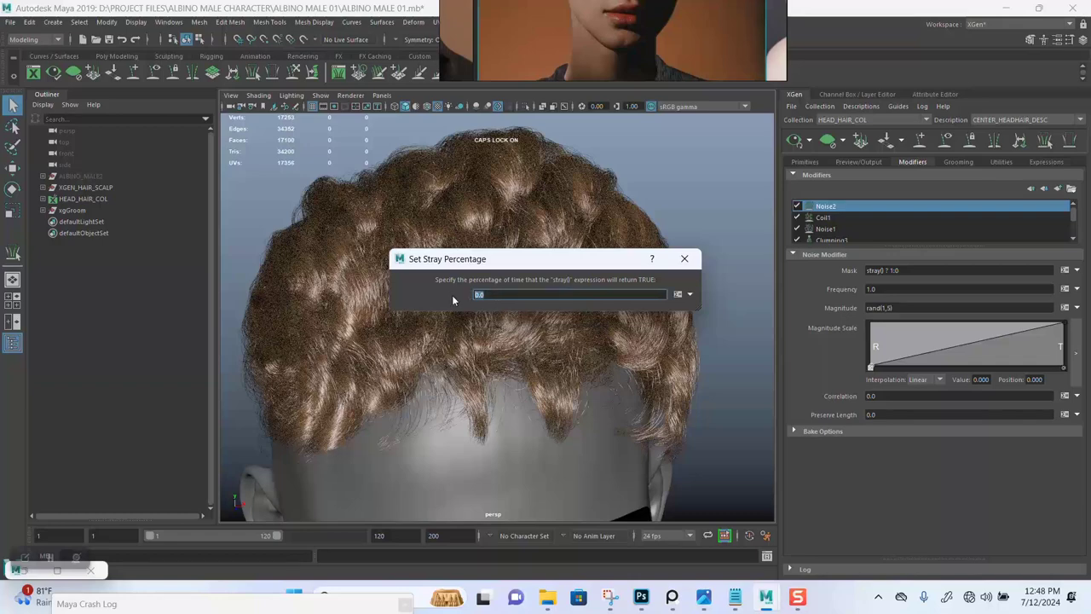
key(Return)
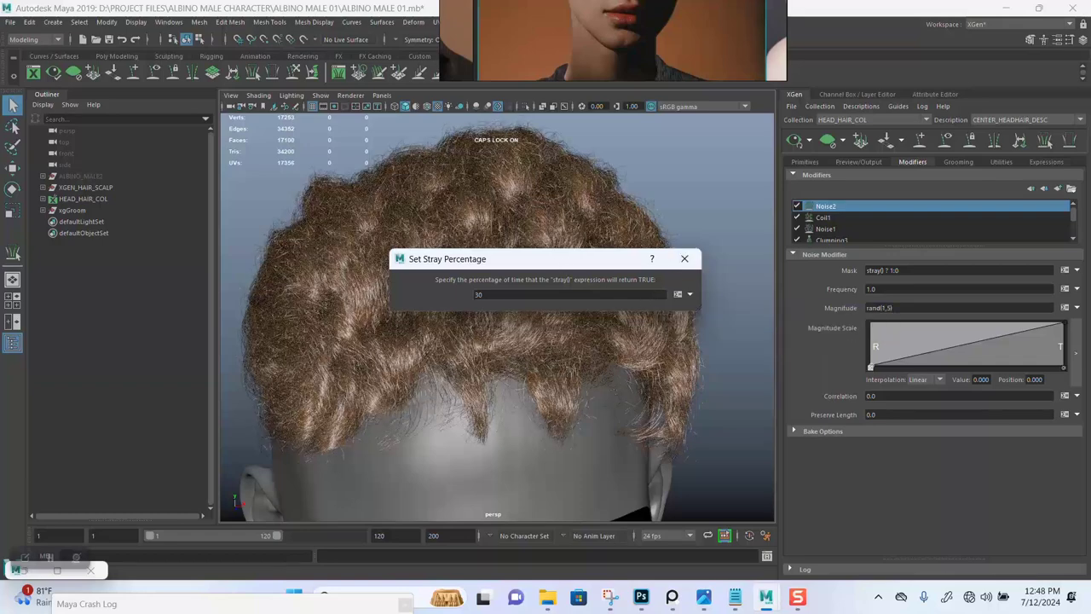
drag(569, 259, 796, 237)
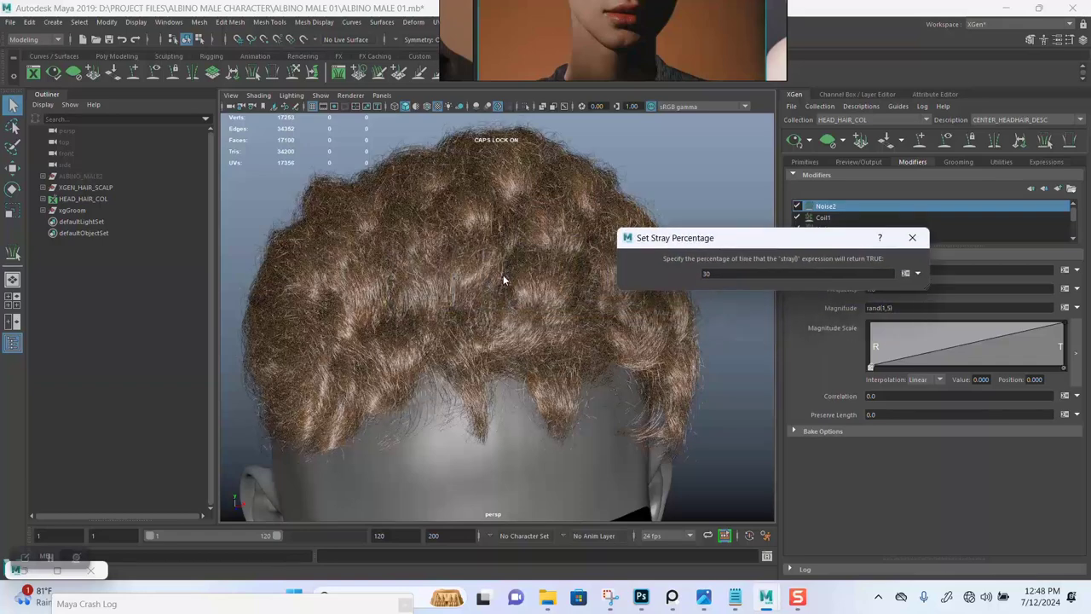
click(712, 273)
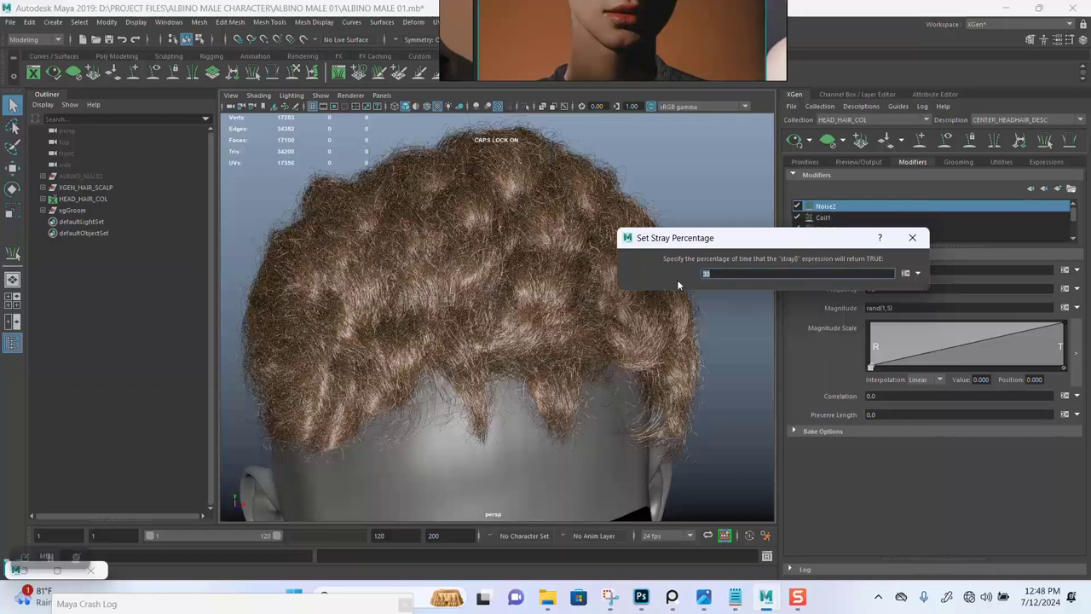
text(10)
key(Return)
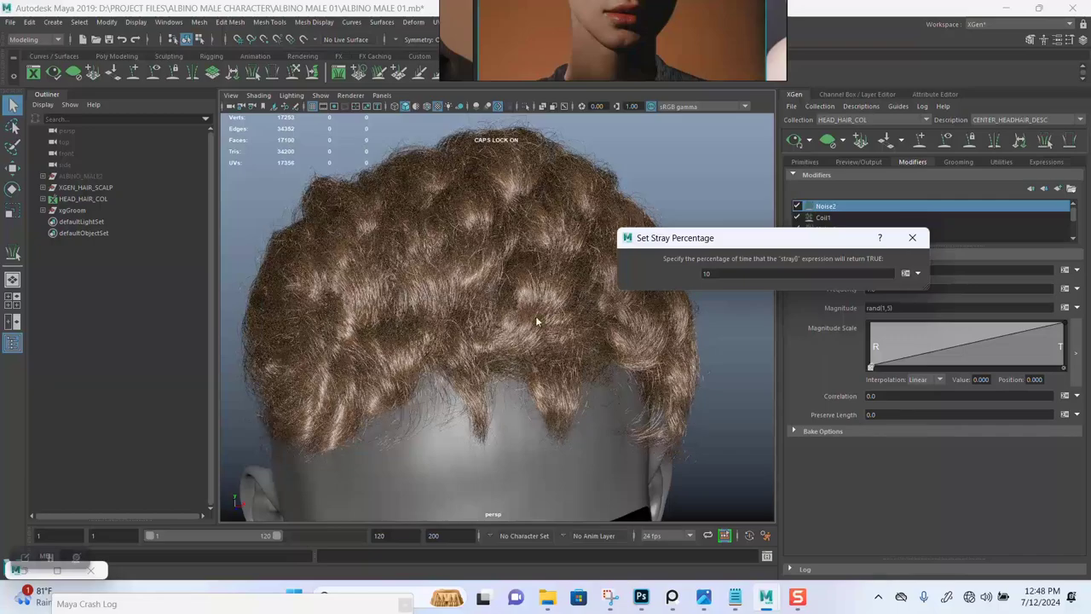
click(912, 237)
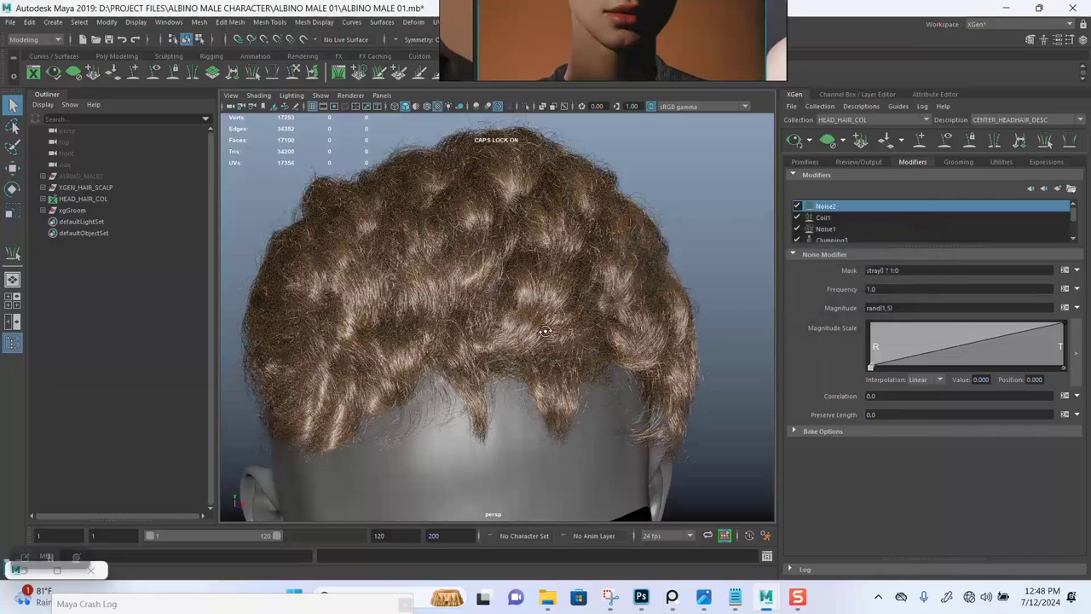
Check the stray hairs from the side and front, and save the scene.
alt+drag(503, 324, 544, 367)
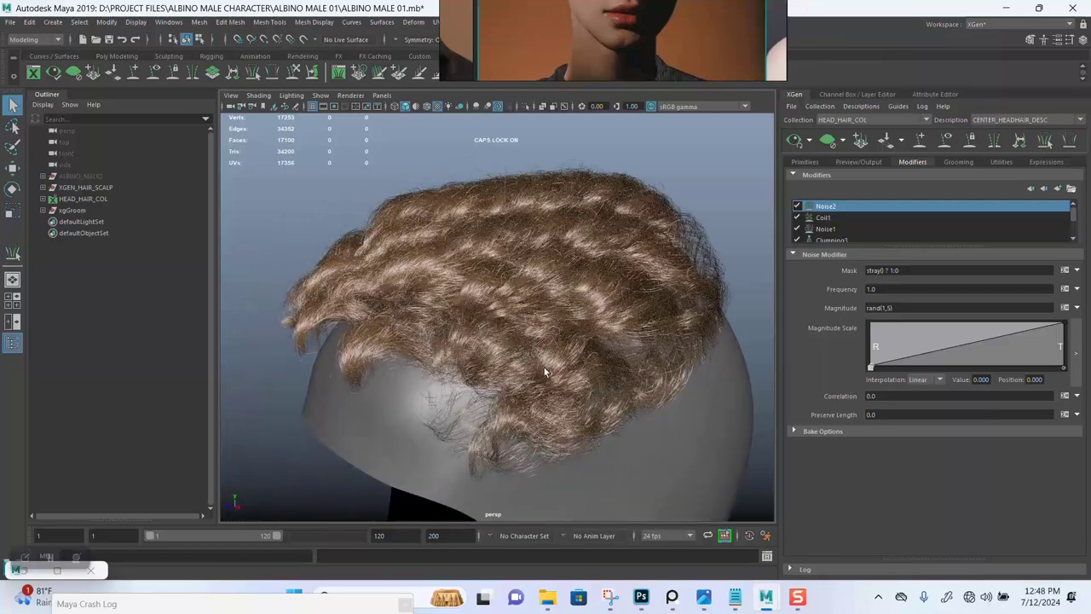
key(ctrl+s)
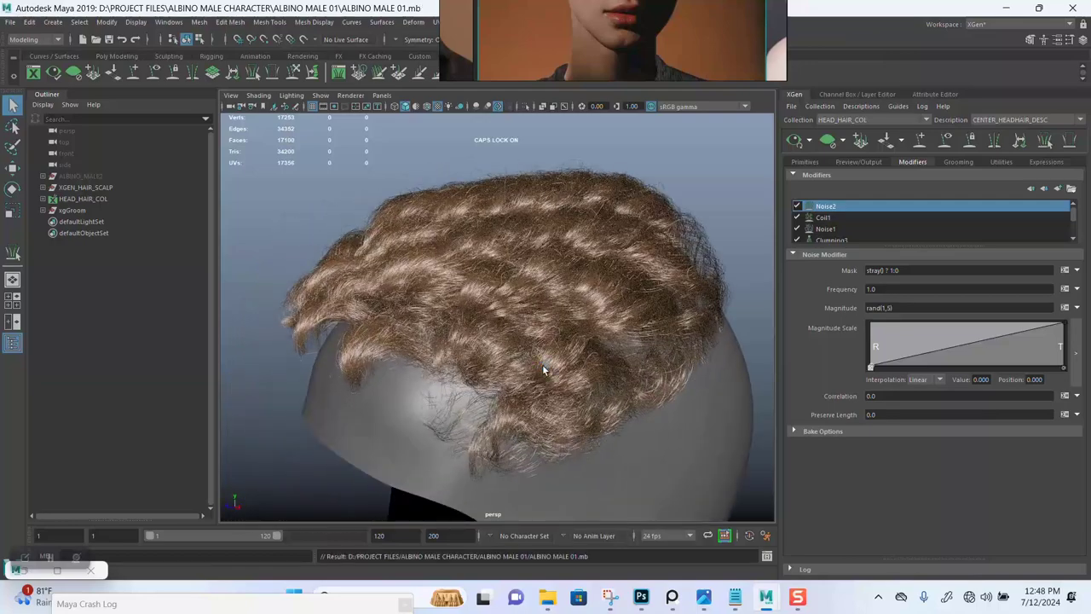
alt+drag(526, 358, 642, 341)
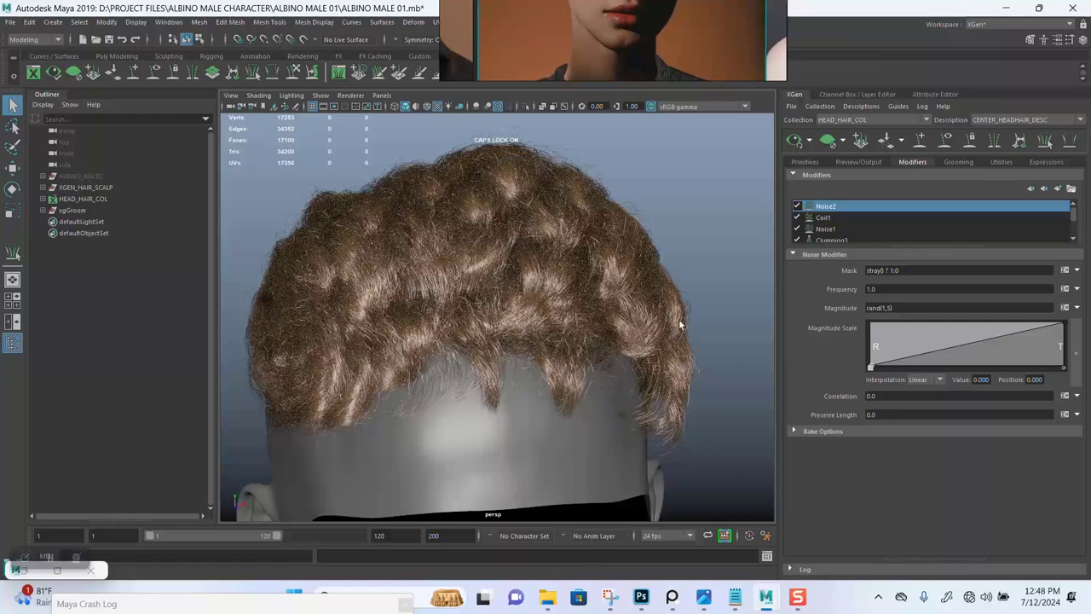
Add a Cut modifier to the center head hair description and set its Amount to rand(0.0,0.8).
click(1049, 187)
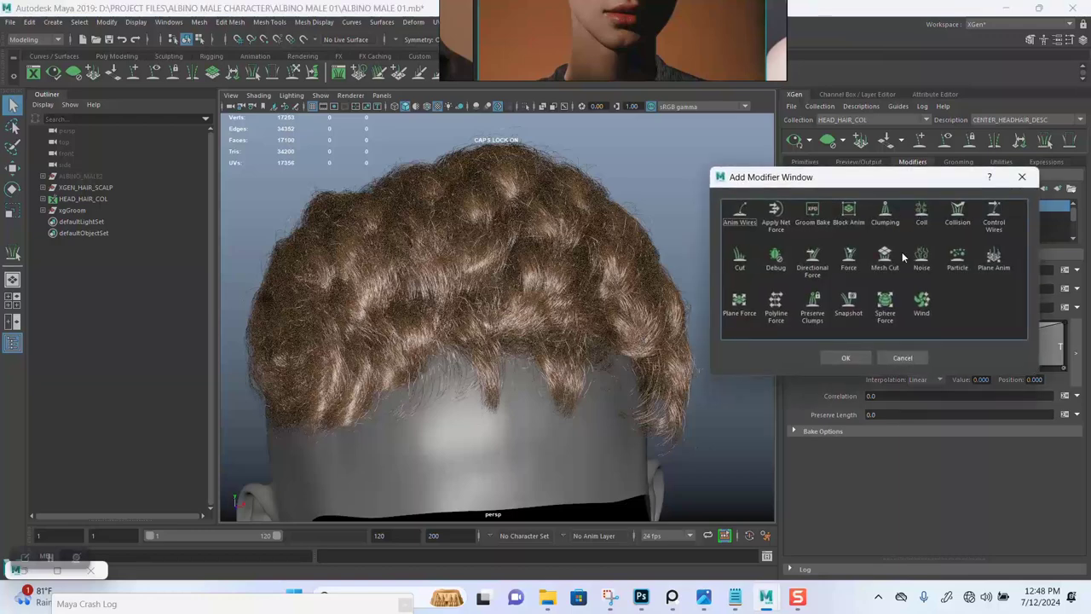
click(740, 268)
click(848, 358)
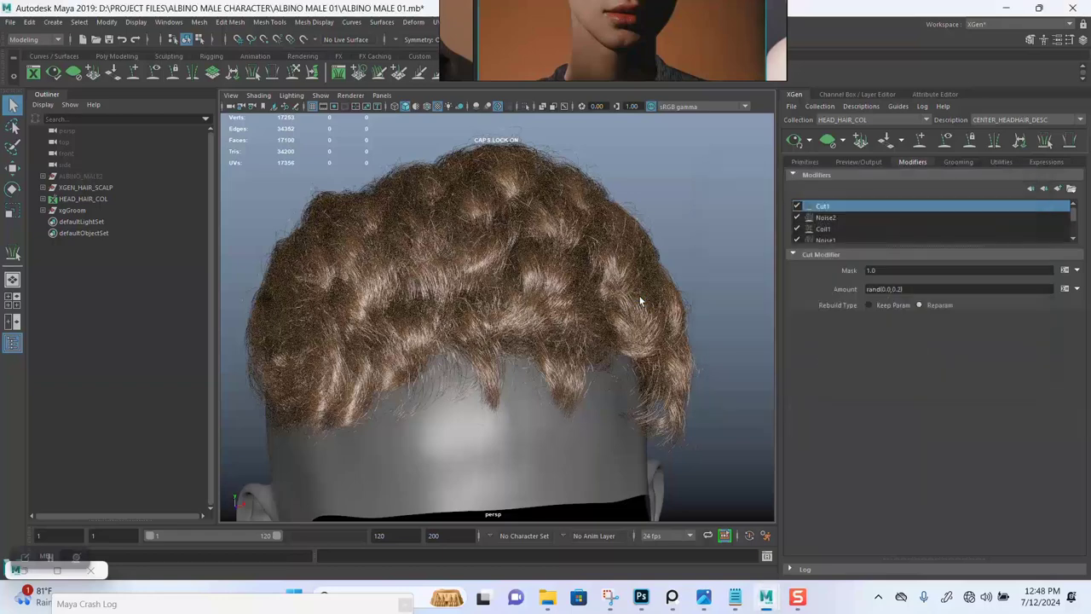
alt+drag(642, 274, 635, 286)
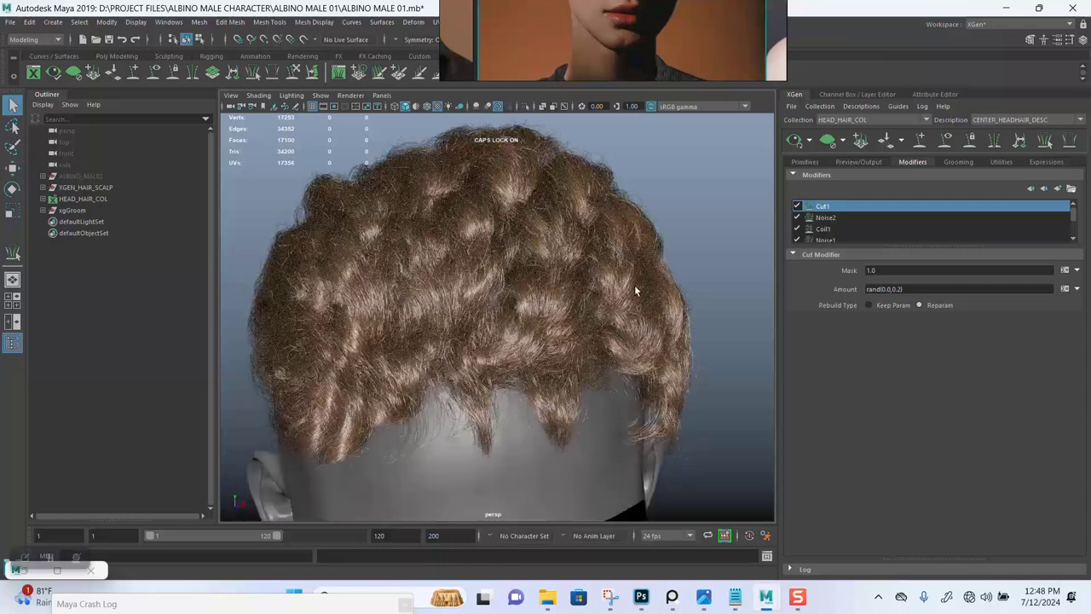
click(901, 288)
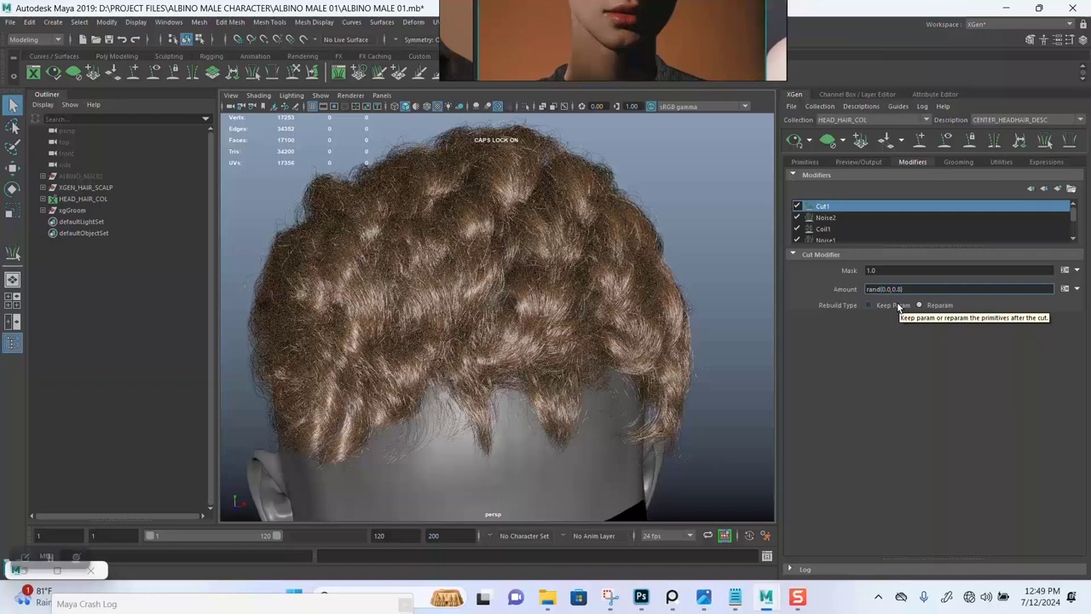
key(Return)
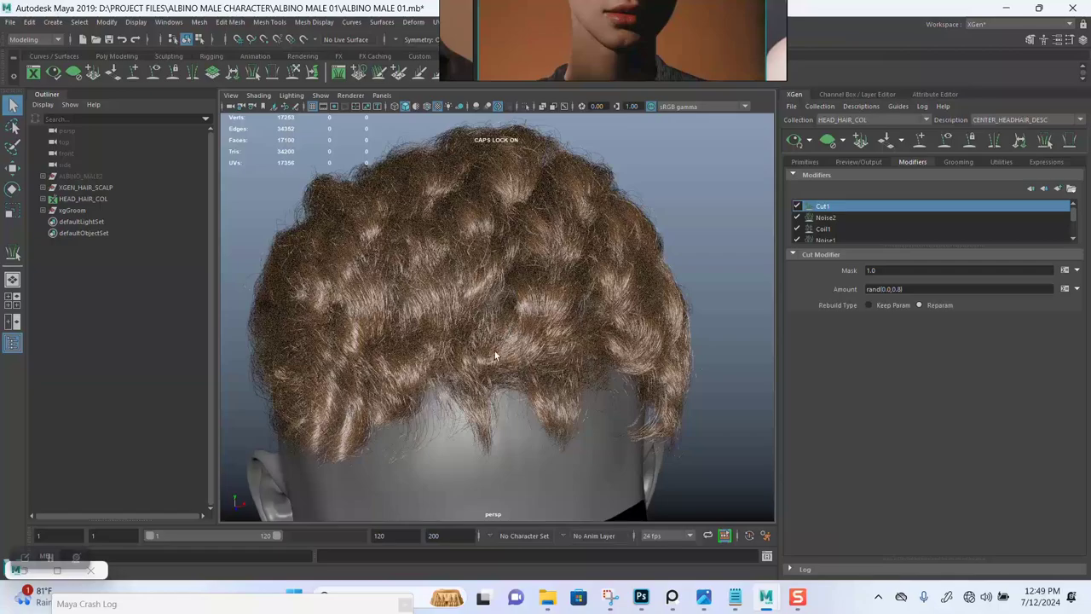
Inspect the cut center hair from the front and side, and save the scene.
alt+drag(534, 339, 474, 333)
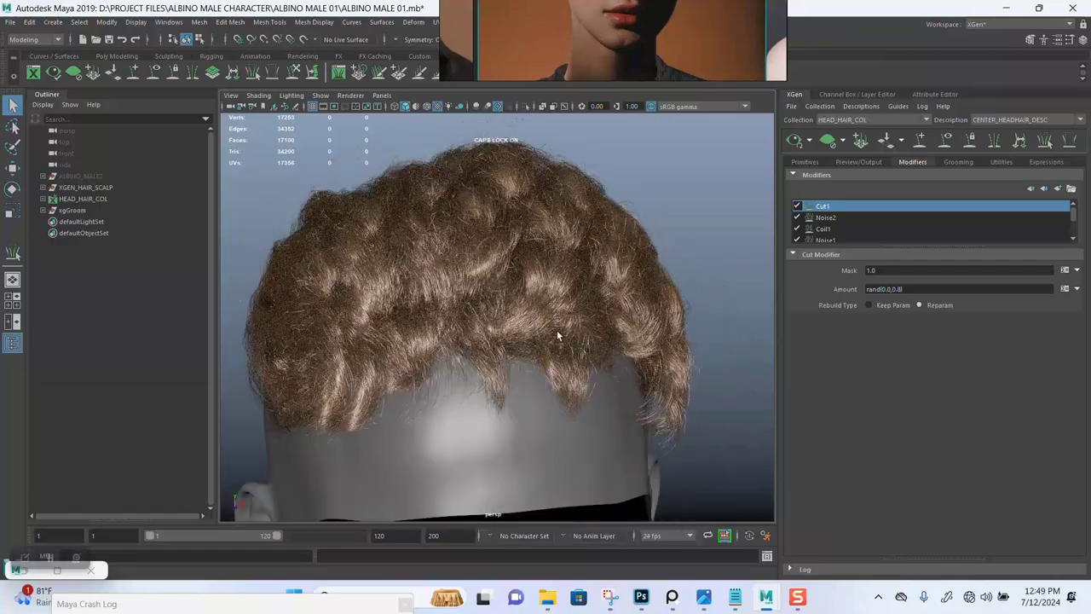
alt+drag(558, 337, 601, 310)
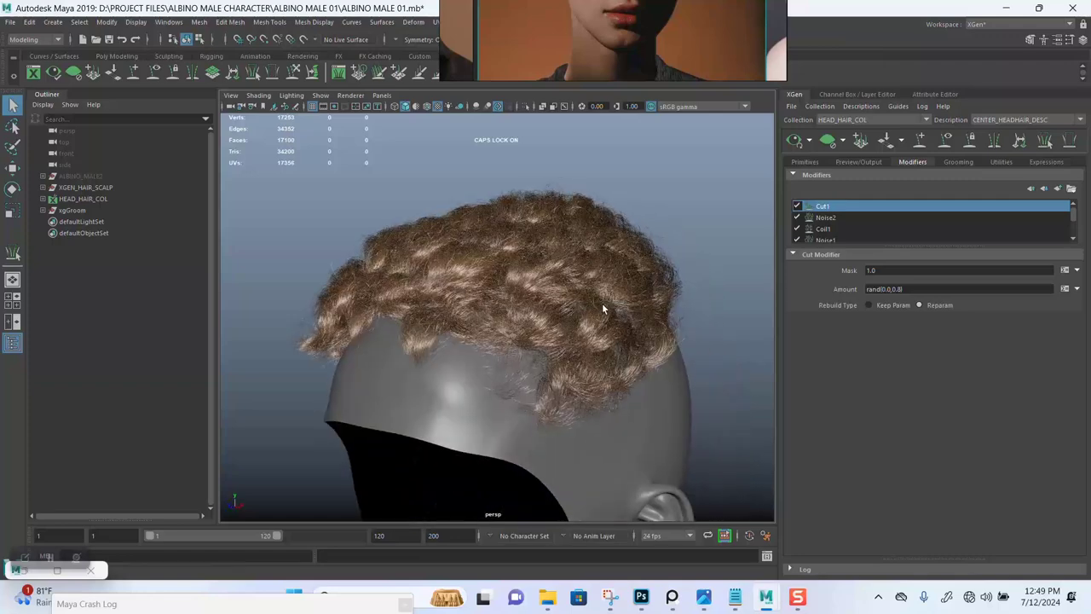
alt+right_drag(550, 296, 522, 279)
key(ctrl+s)
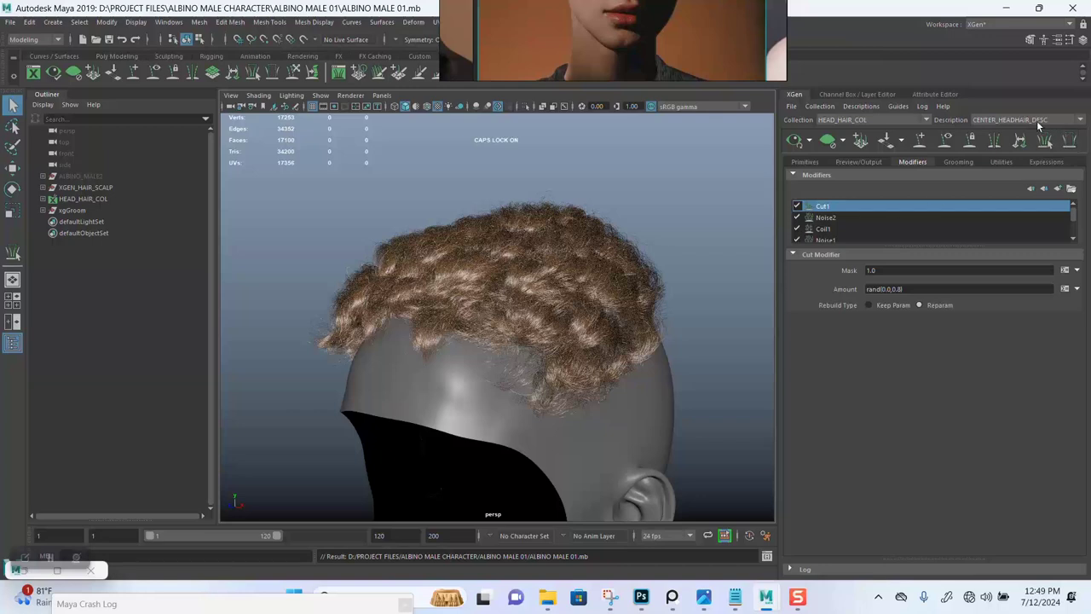
Switch to the BACK_SIDES_HEADHAIR_DESC description and preview its hair together with the center hair from the front.
click(1031, 121)
click(1019, 133)
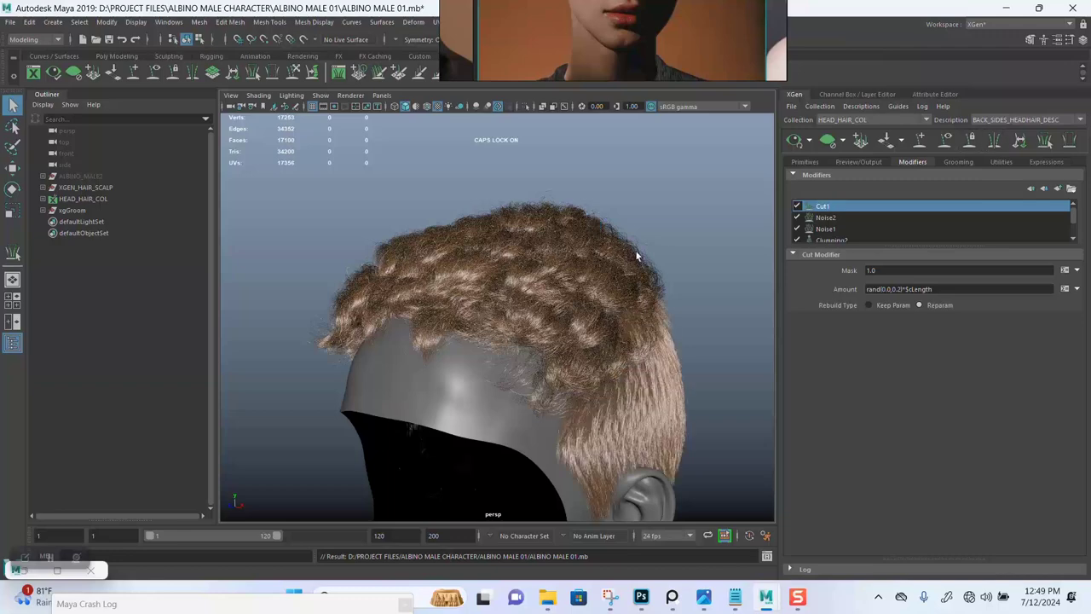
alt+drag(632, 290, 456, 301)
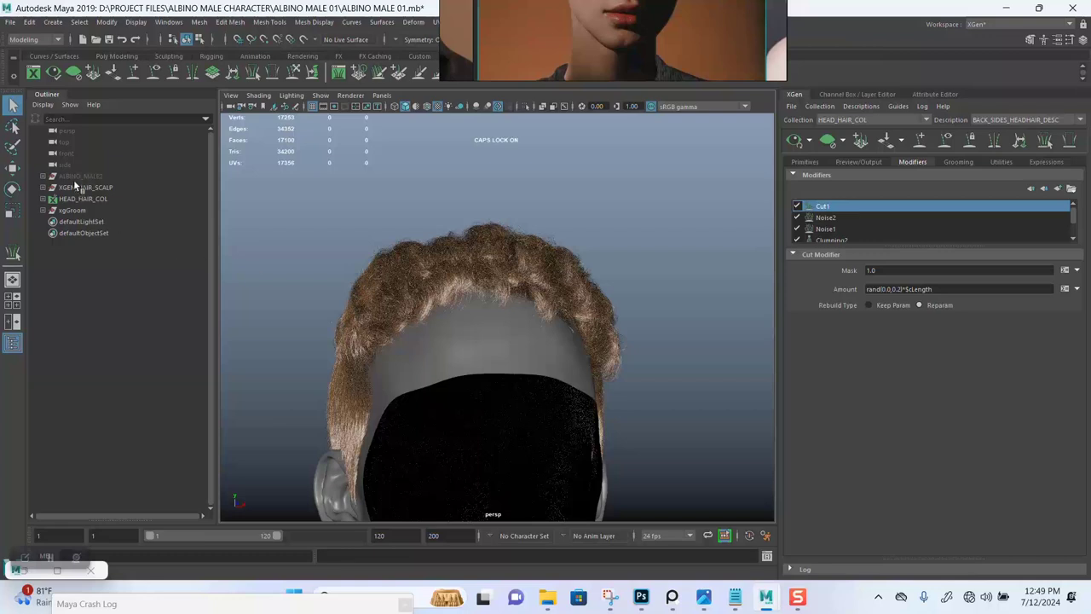
Unhide the EYE_HAIR_SCALP and BEARD_MUSTACHE_HAIR_SCALP meshes and view the whole head with its hair from the front.
click(43, 186)
click(91, 211)
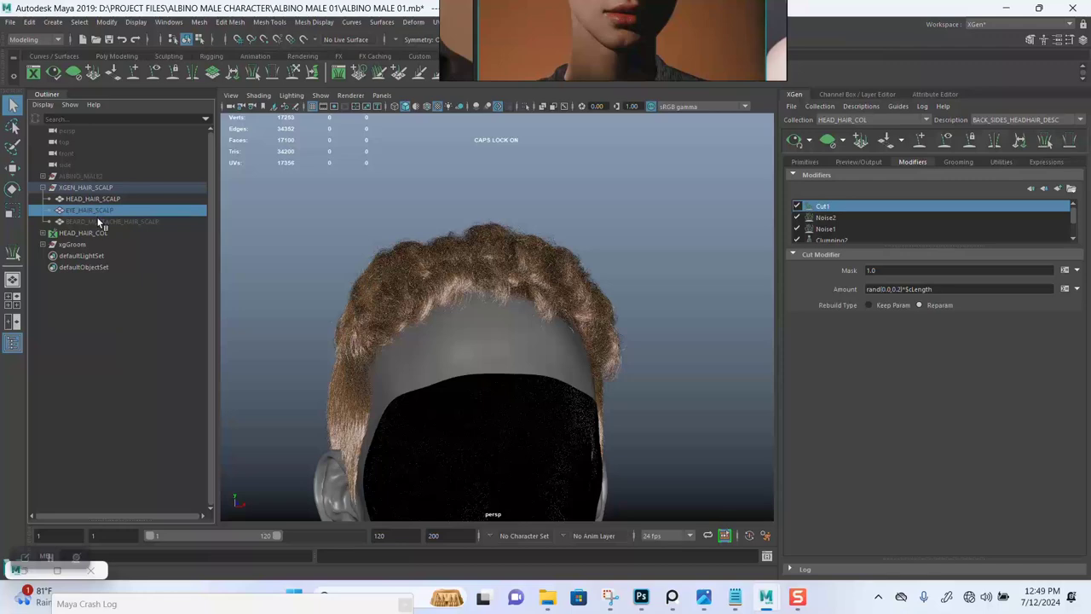
ctrl+click(99, 221)
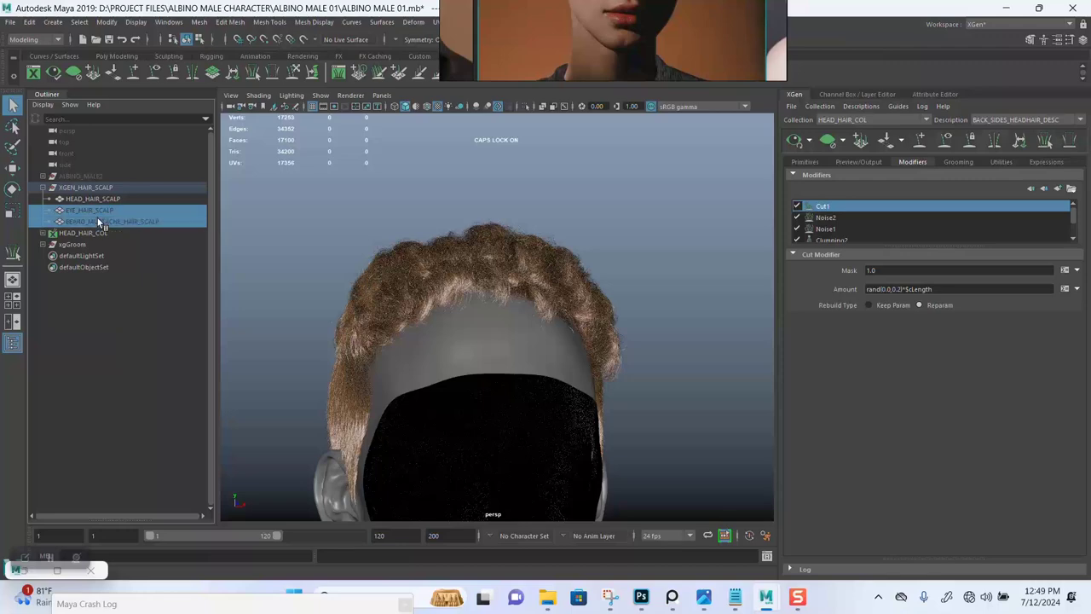
click(650, 258)
alt+right_drag(646, 300, 586, 325)
alt+drag(585, 325, 575, 344)
alt+right_drag(575, 343, 513, 283)
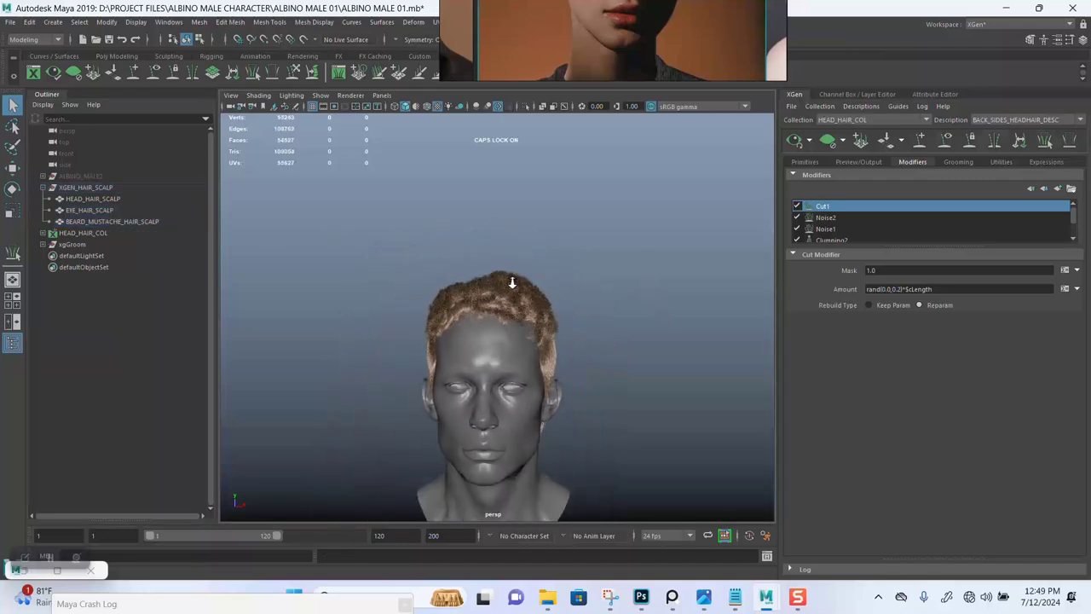
Compare the head hair from both three-quarter views, the front and above with the portraits on the reference board.
alt+drag(513, 282, 452, 303)
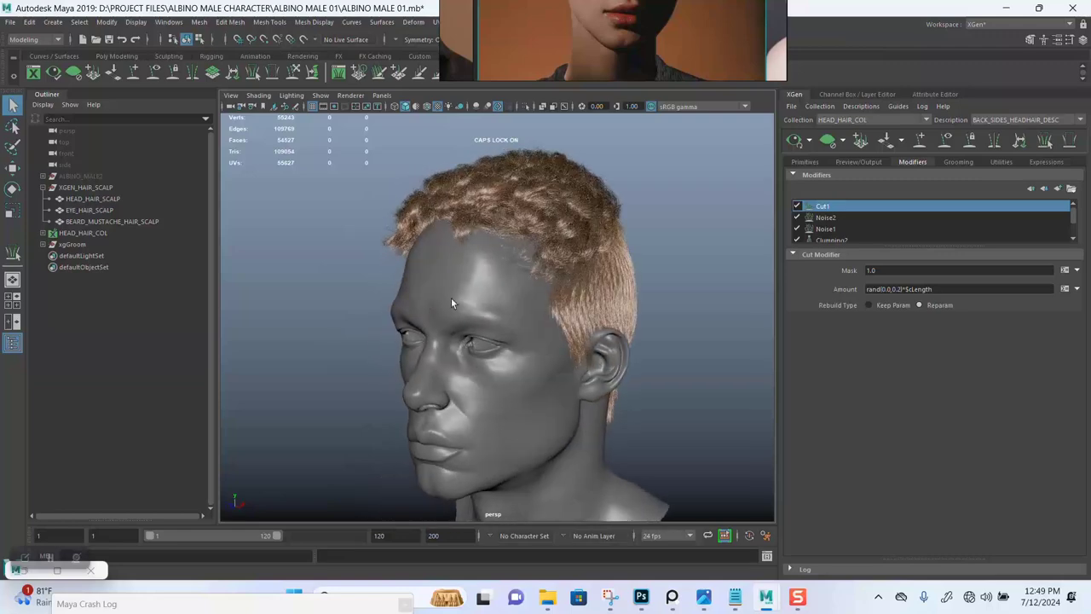
drag(628, 46, 781, 126)
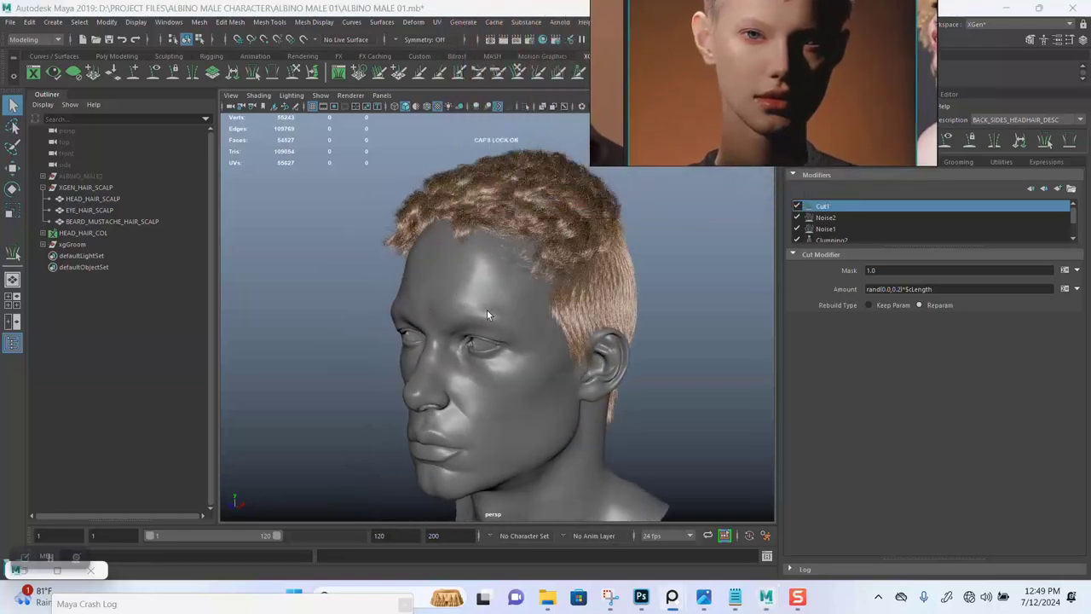
alt+drag(487, 309, 568, 269)
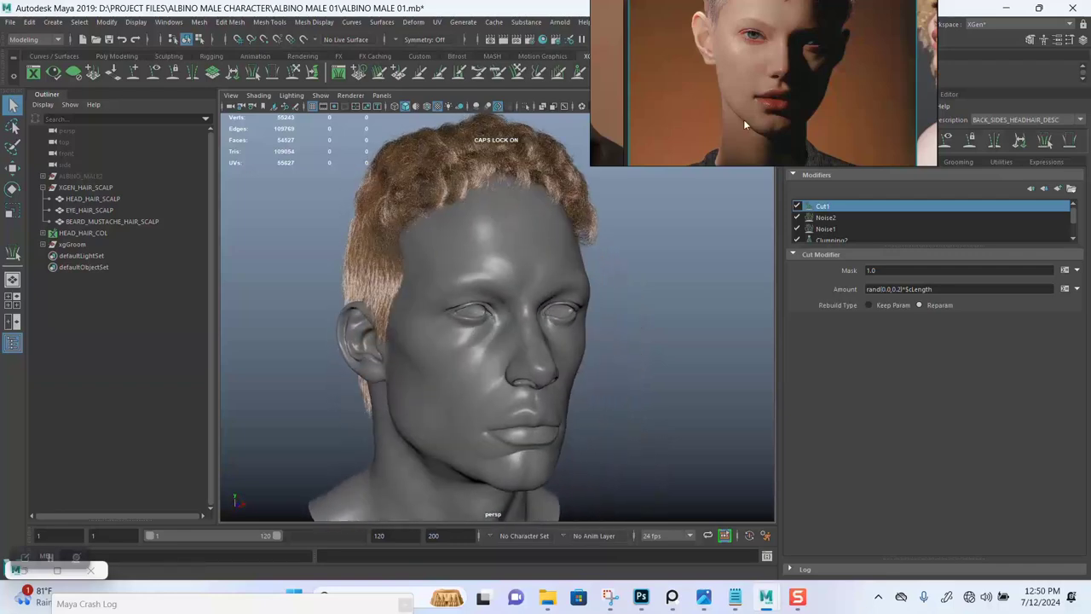
scroll(743, 125, down, 6)
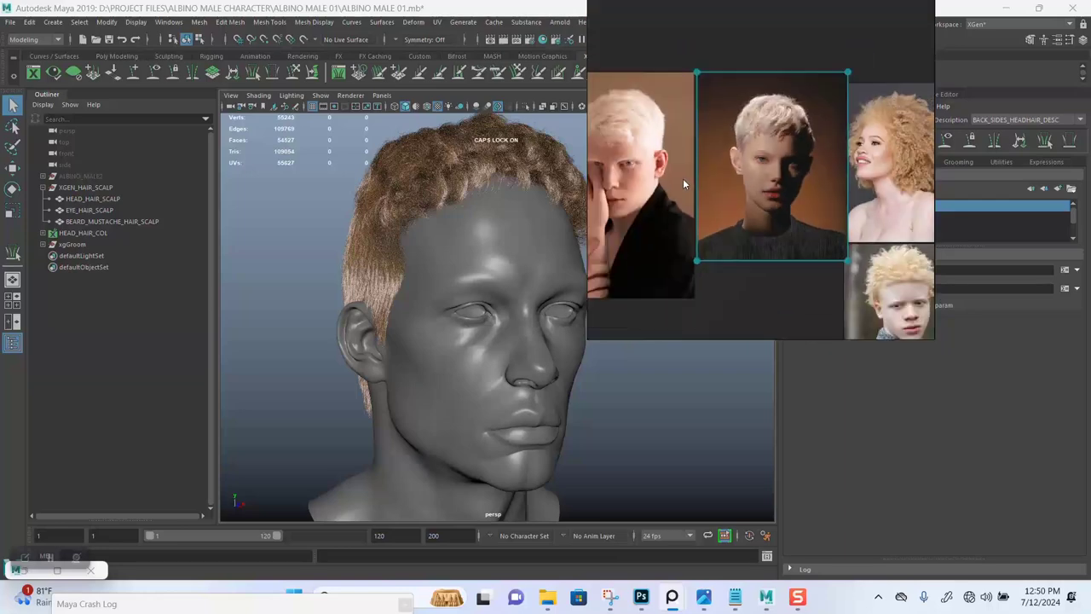
middle_drag(625, 170, 761, 194)
scroll(761, 195, up, 4)
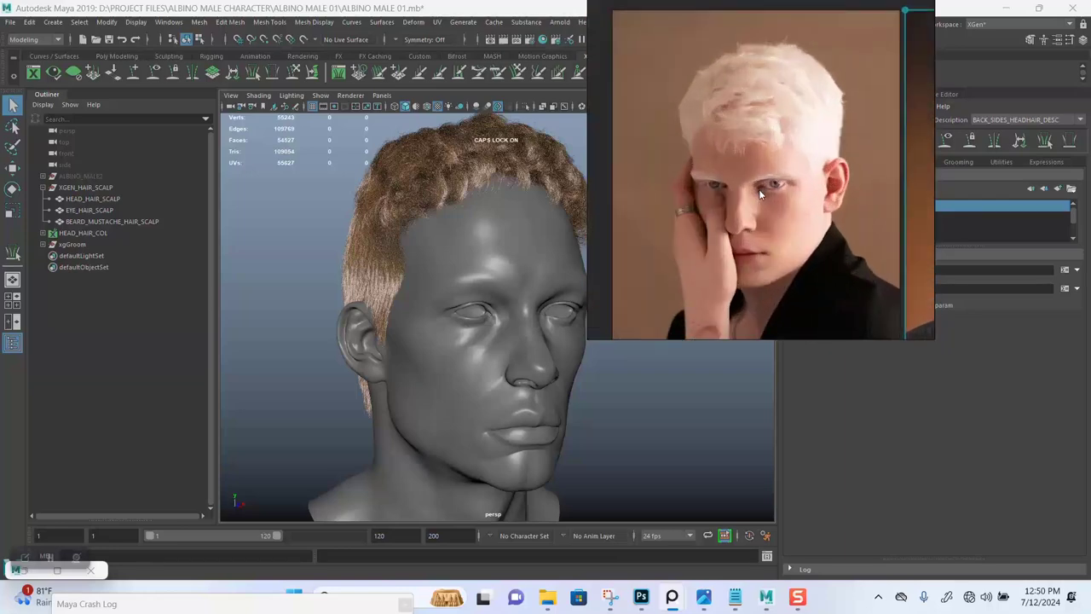
scroll(763, 188, down, 2)
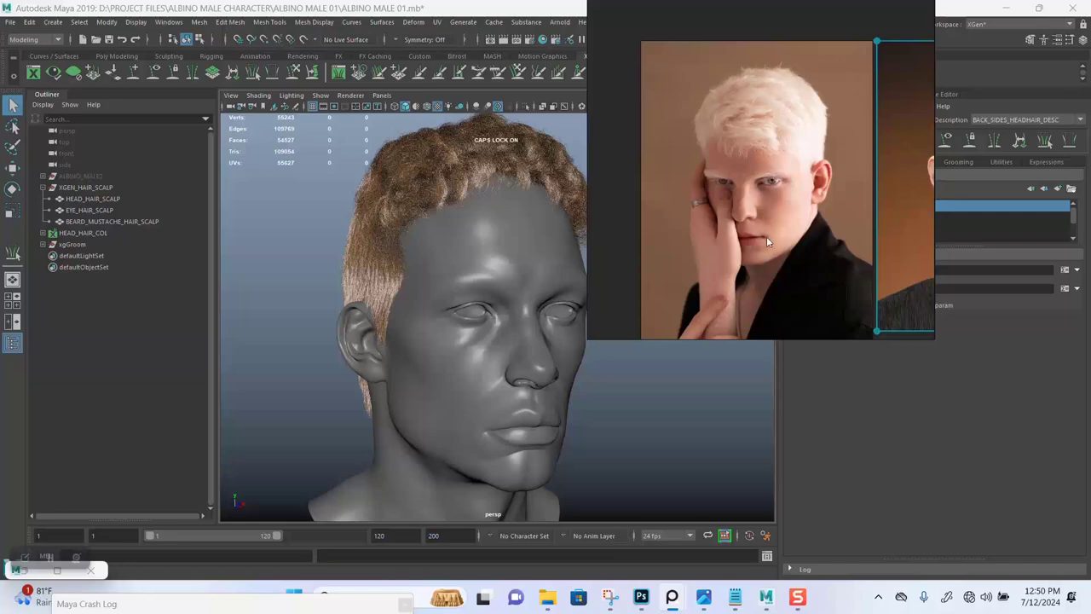
drag(766, 237, 175, 216)
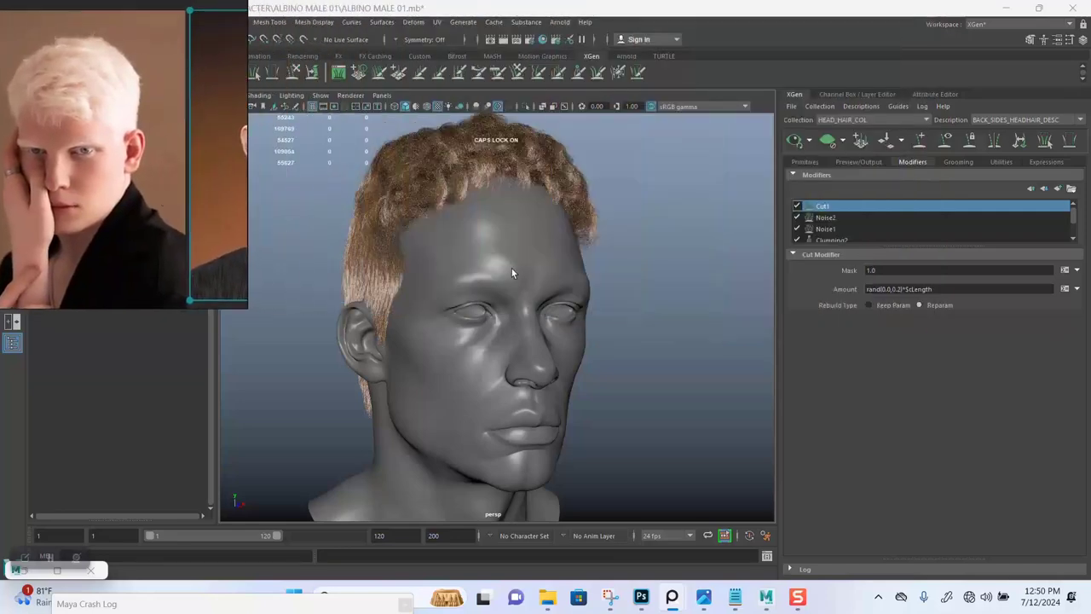
mouse_move(511, 273)
alt+mouse_down()
mouse_move(602, 266)
mouse_move(511, 273)
alt+mouse_up()
alt+right_drag(511, 273, 575, 325)
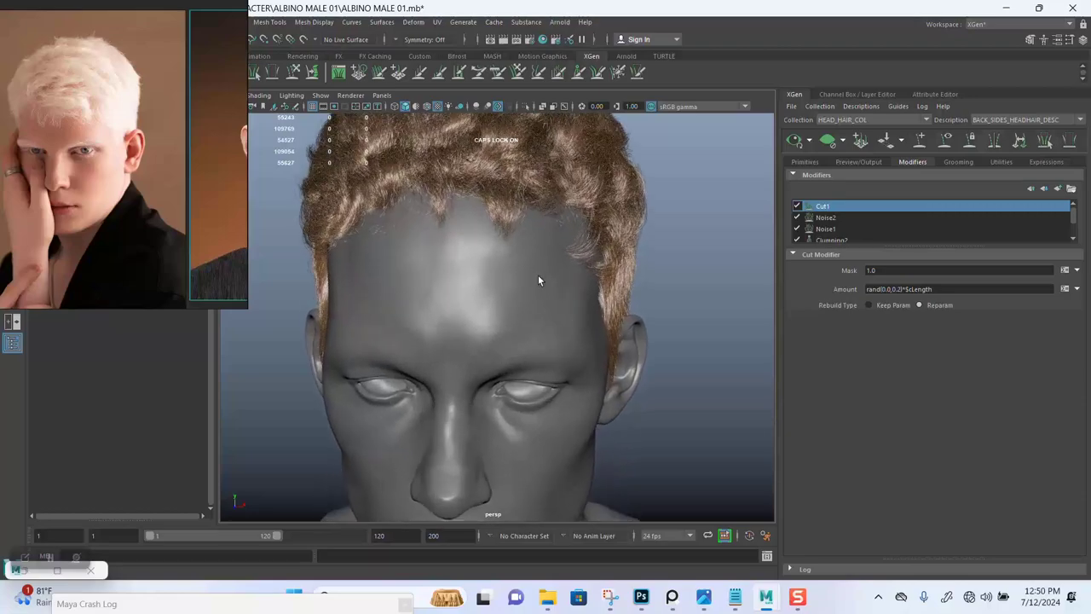
alt+drag(539, 279, 645, 284)
right_drag(46, 229, 847, 176)
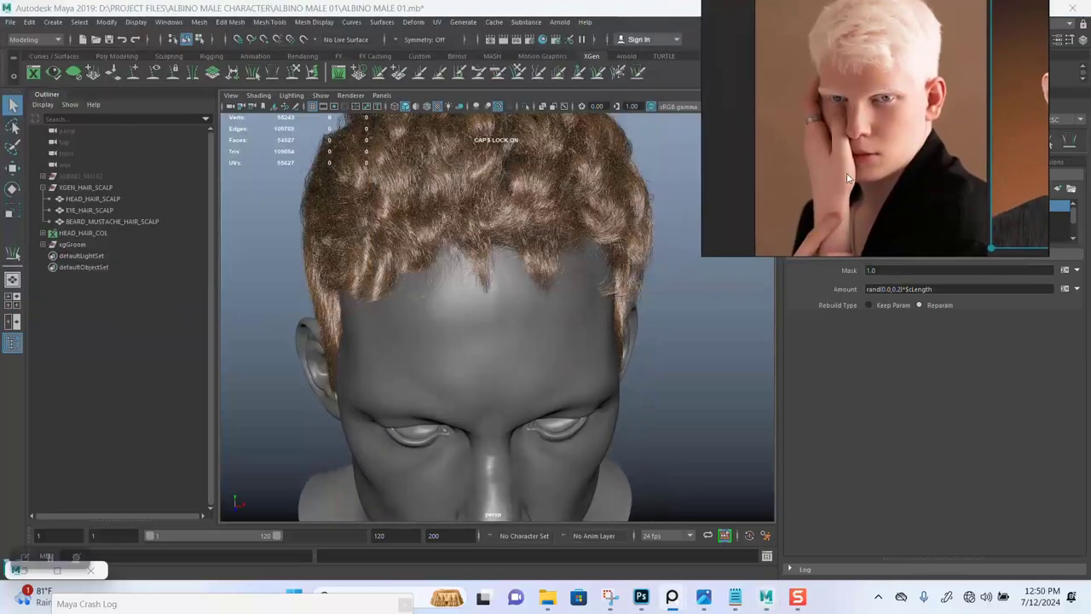
Hide the EYE_HAIR_SCALP and BEARD_MUSTACHE_HAIR_SCALP meshes.
click(97, 210)
click(111, 220)
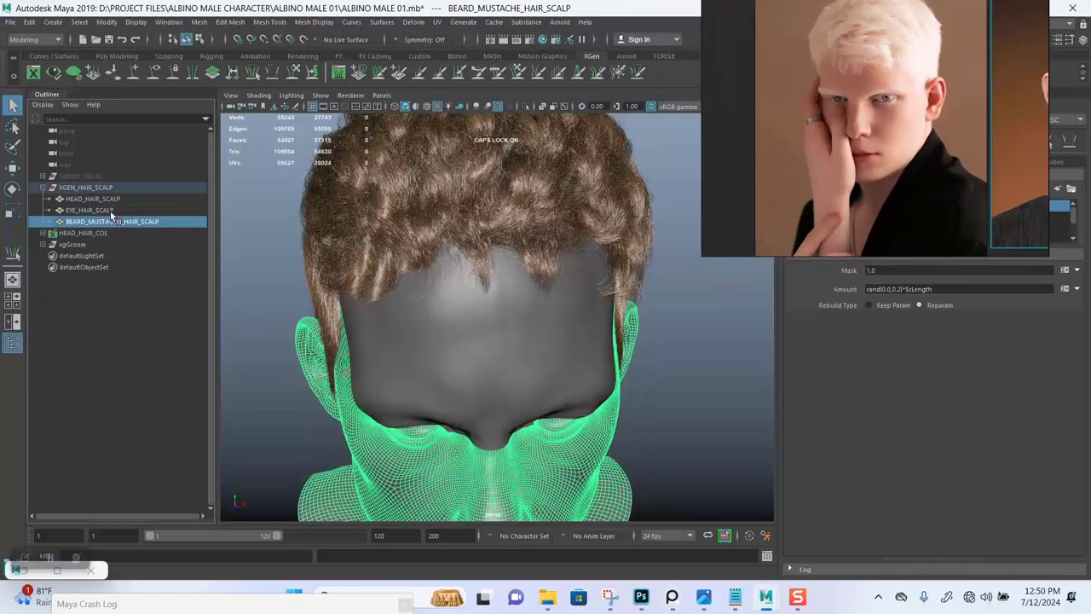
ctrl+click(110, 211)
key(ctrl+h)
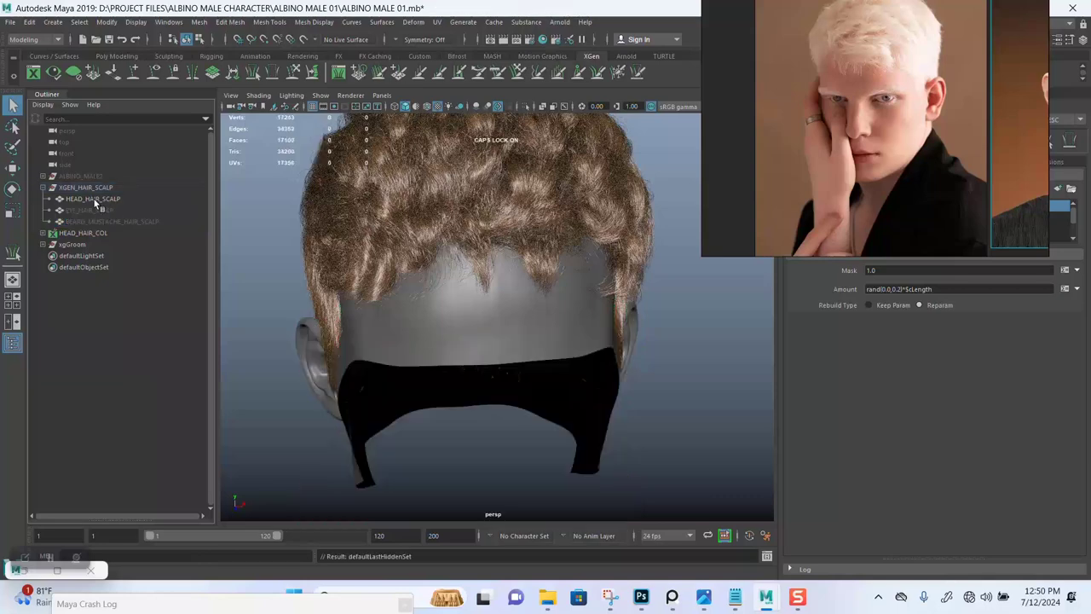
Select HEAD_HAIR_SCALP, switch to the CENTER_HEADHAIR_DESC description and clear its hair preview.
click(94, 200)
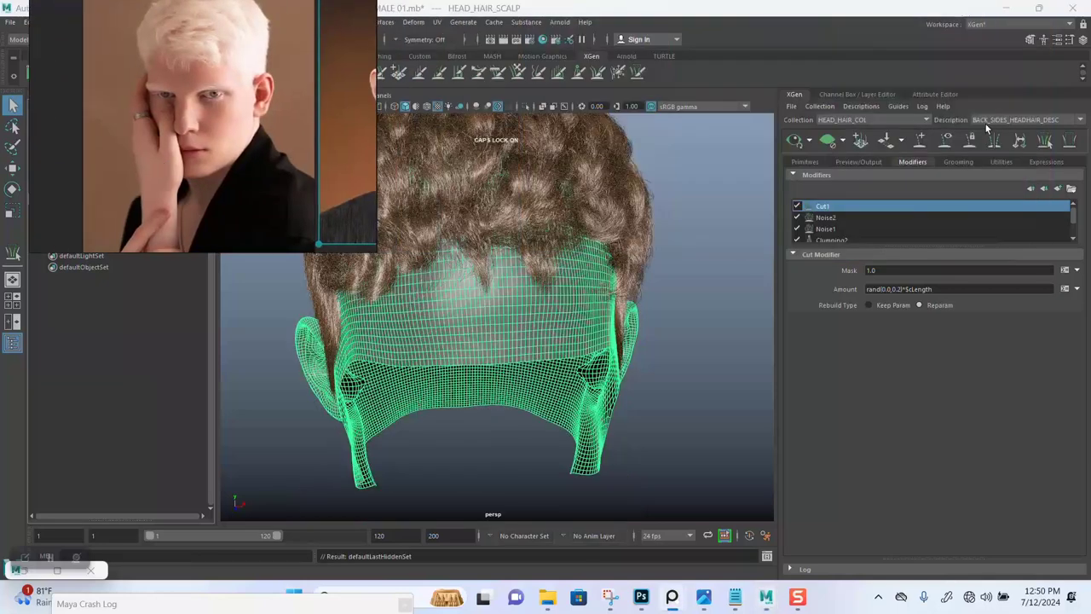
click(987, 122)
click(993, 138)
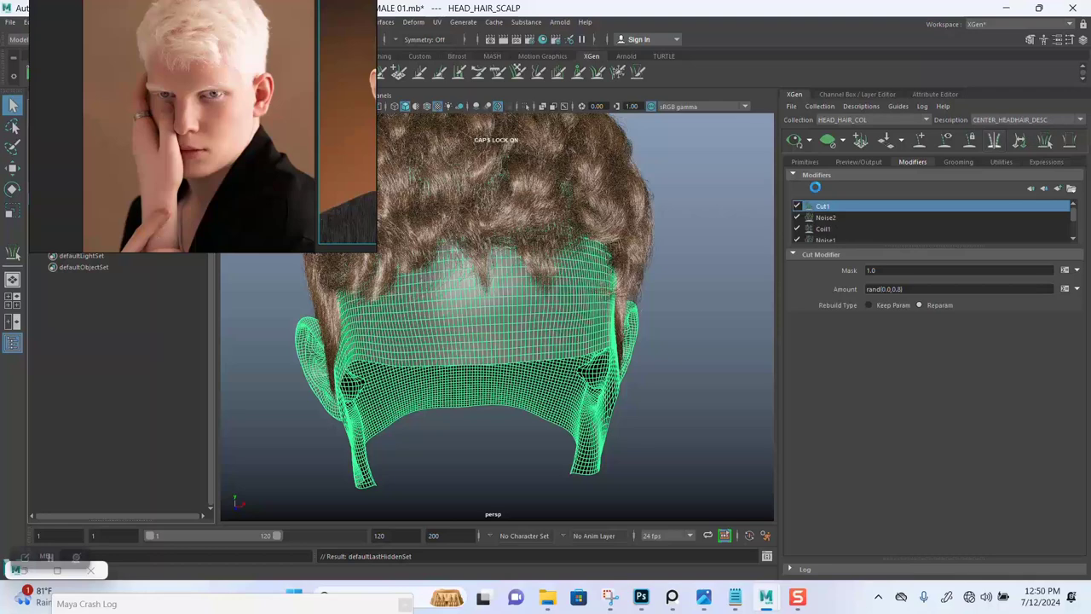
click(827, 140)
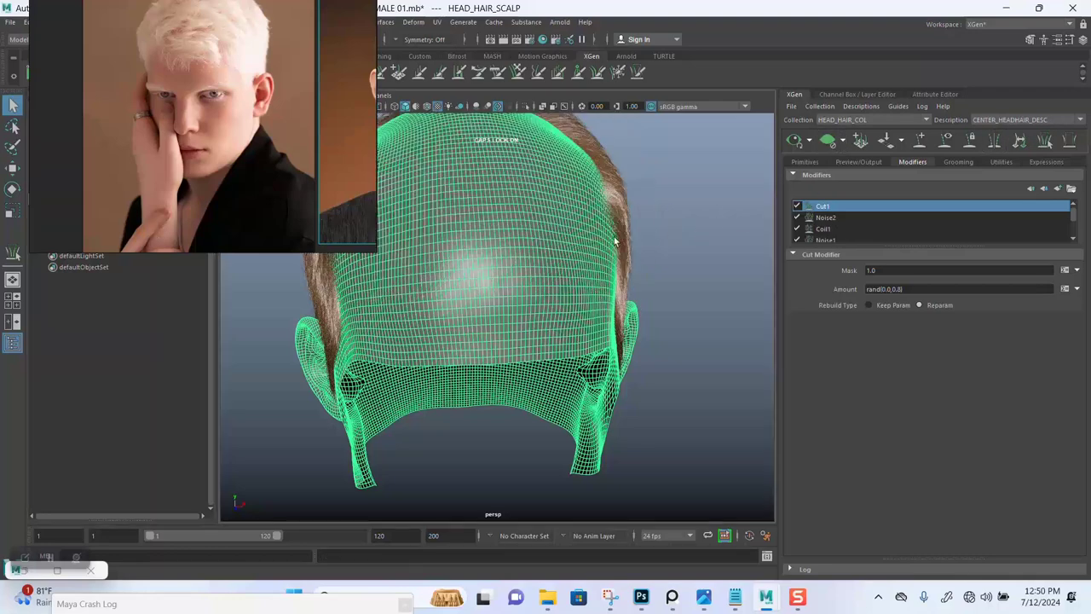
Open the CENTER_HEADHAIR_DENS_MASK density map for painting on the scalp and set the 3D Paint Tool to Artisan Paint with white.
click(804, 162)
key(5)
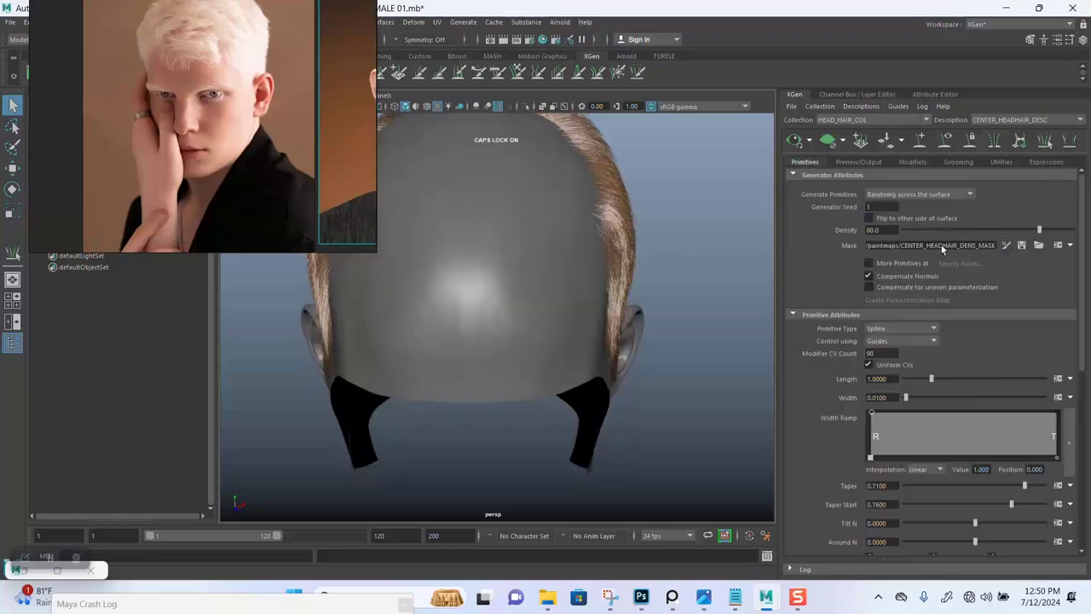
click(1006, 244)
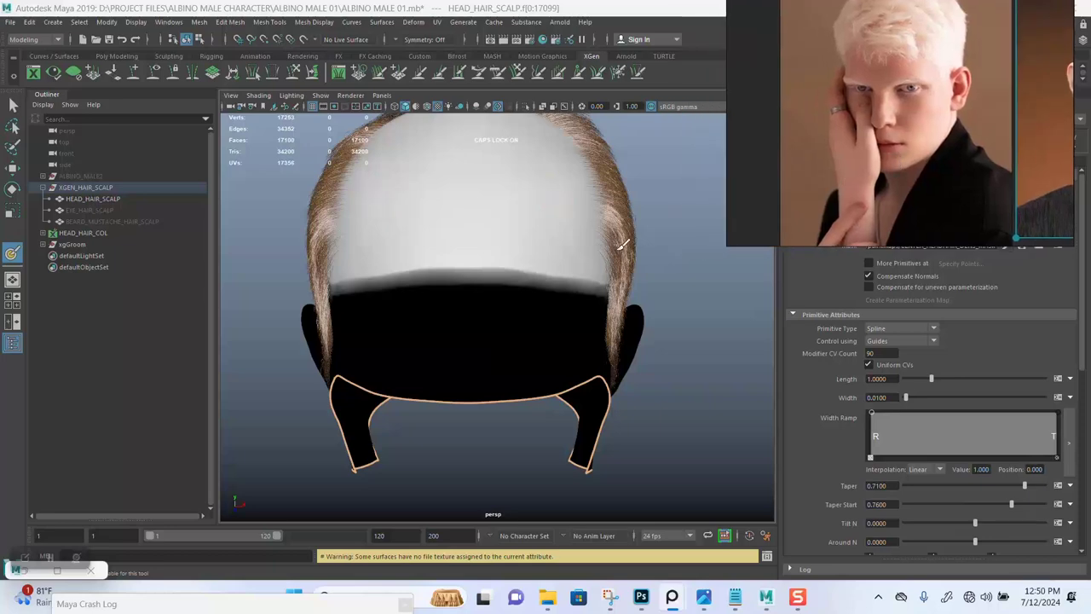
alt+drag(458, 282, 483, 275)
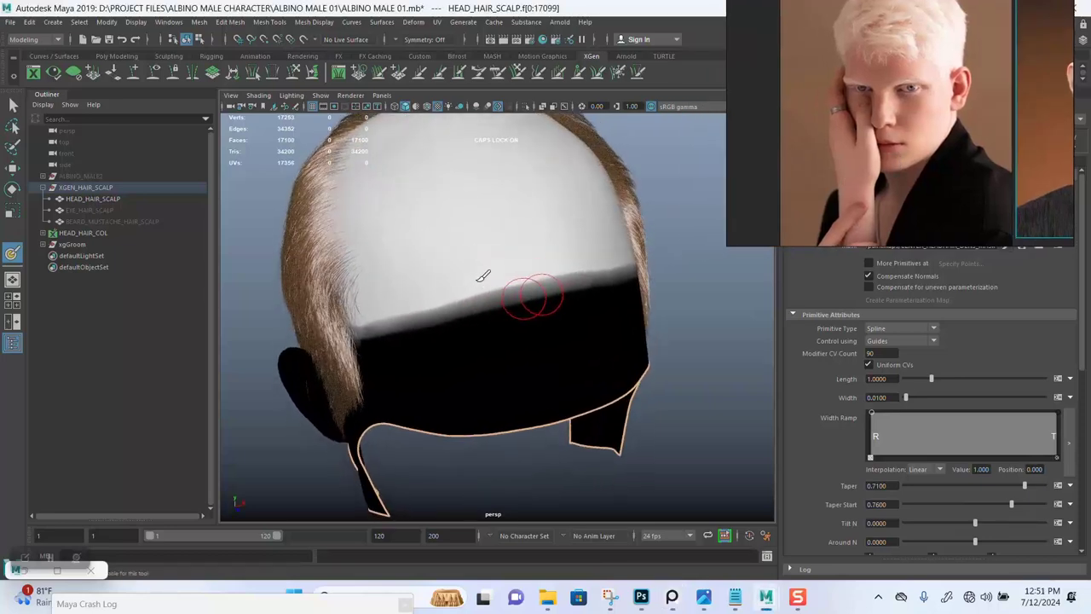
double_click(12, 253)
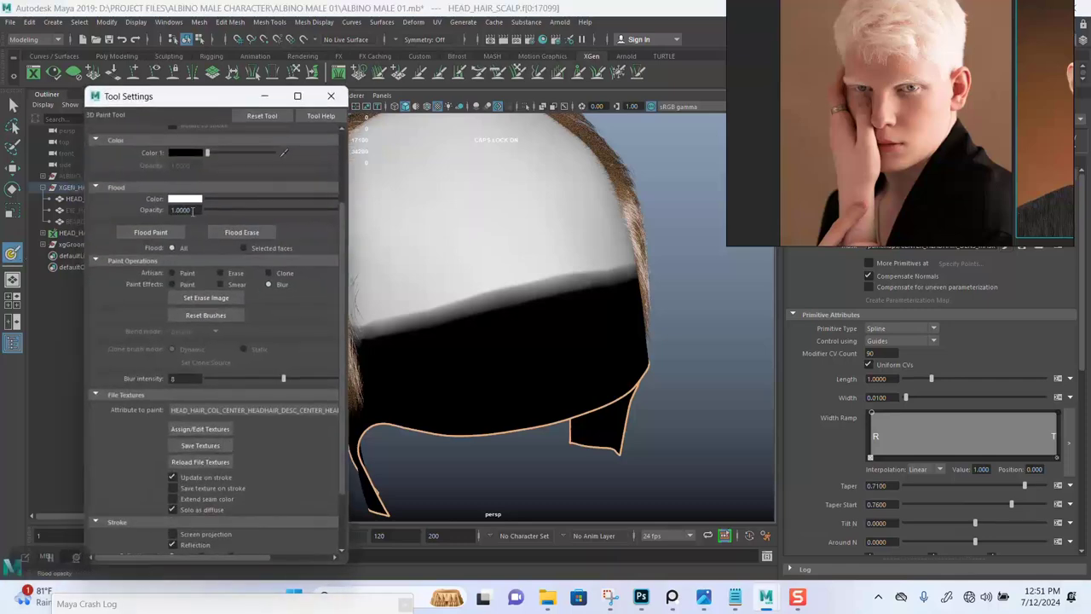
click(171, 273)
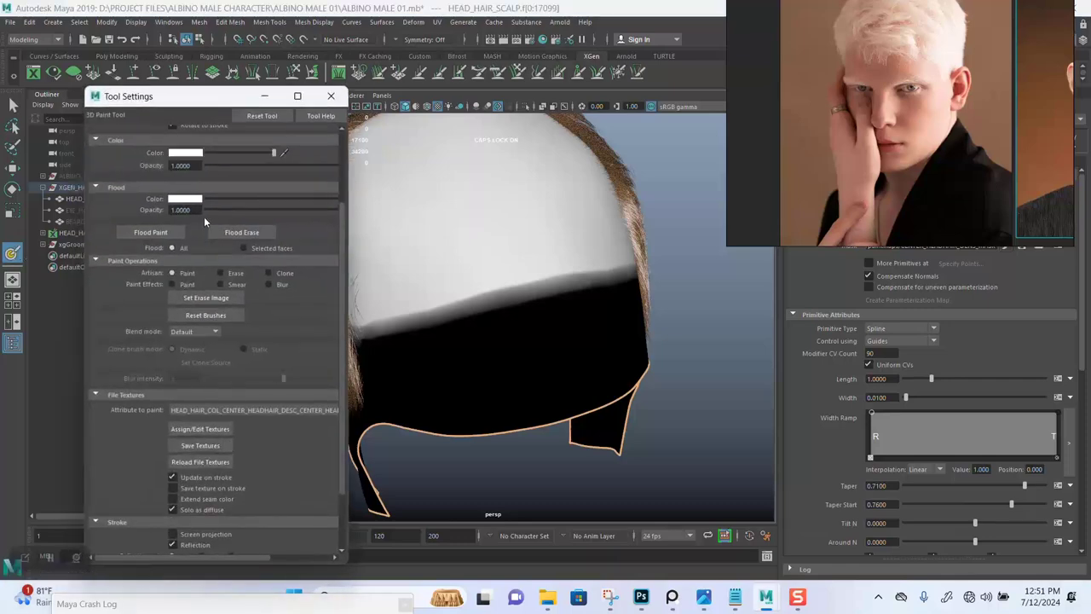
click(271, 98)
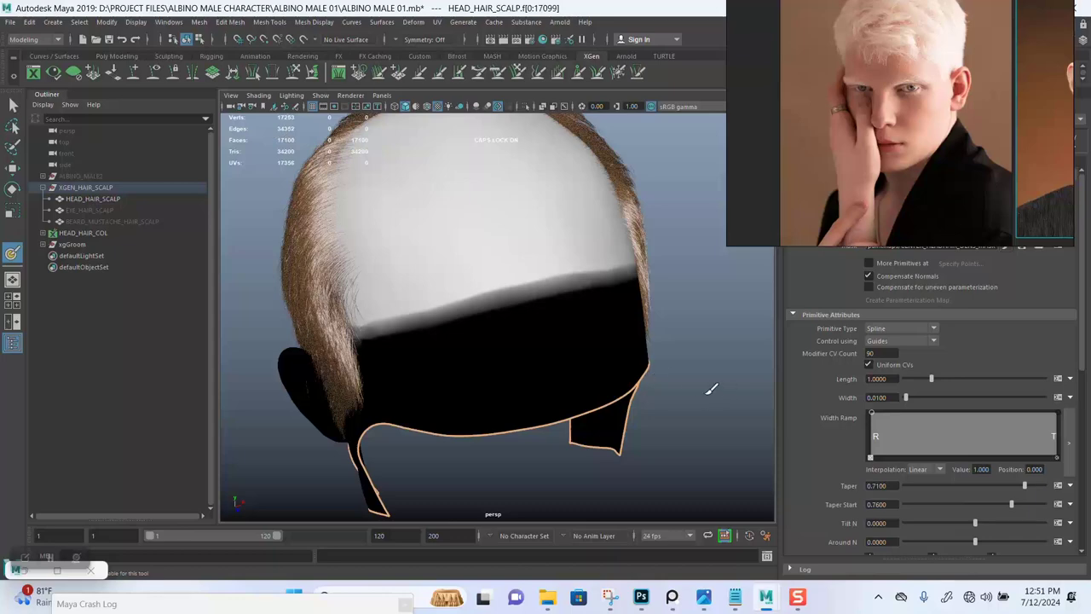
Paint the density mask white further down the forehead to lower the front hairline, and save the mask.
mouse_move(594, 261)
alt+mouse_down()
mouse_move(602, 297)
mouse_move(584, 311)
mouse_move(595, 307)
alt+mouse_up()
mouse_move(421, 330)
alt+mouse_down()
mouse_move(447, 353)
mouse_move(492, 357)
mouse_move(417, 354)
mouse_move(368, 336)
alt+mouse_up()
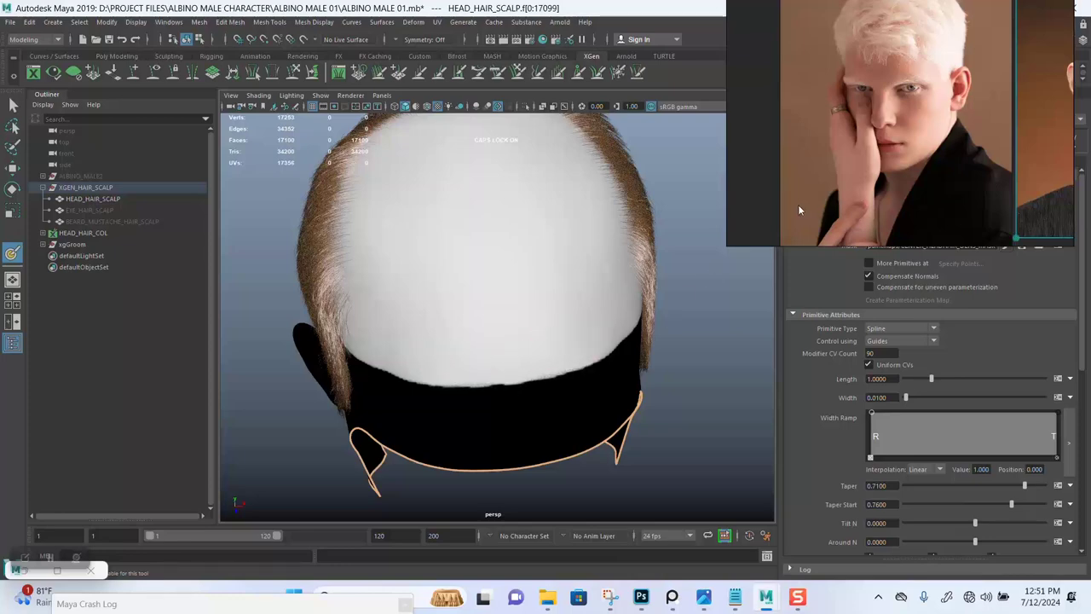
right_drag(799, 210, 773, 193)
click(1023, 246)
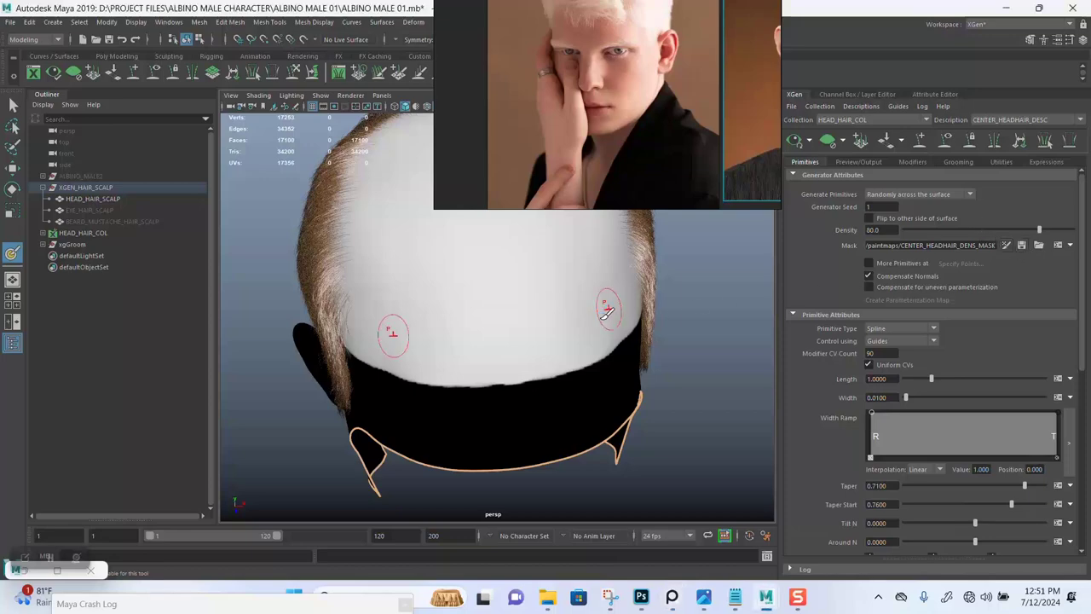
Preview the center hair and examine its new front hairline from the front, the side and above.
alt+drag(615, 397, 595, 329)
scroll(584, 334, up, 3)
alt+middle_drag(595, 329, 555, 426)
right_drag(616, 142, 119, 157)
alt+drag(519, 290, 592, 307)
alt+middle_drag(591, 307, 554, 318)
alt+drag(554, 317, 603, 327)
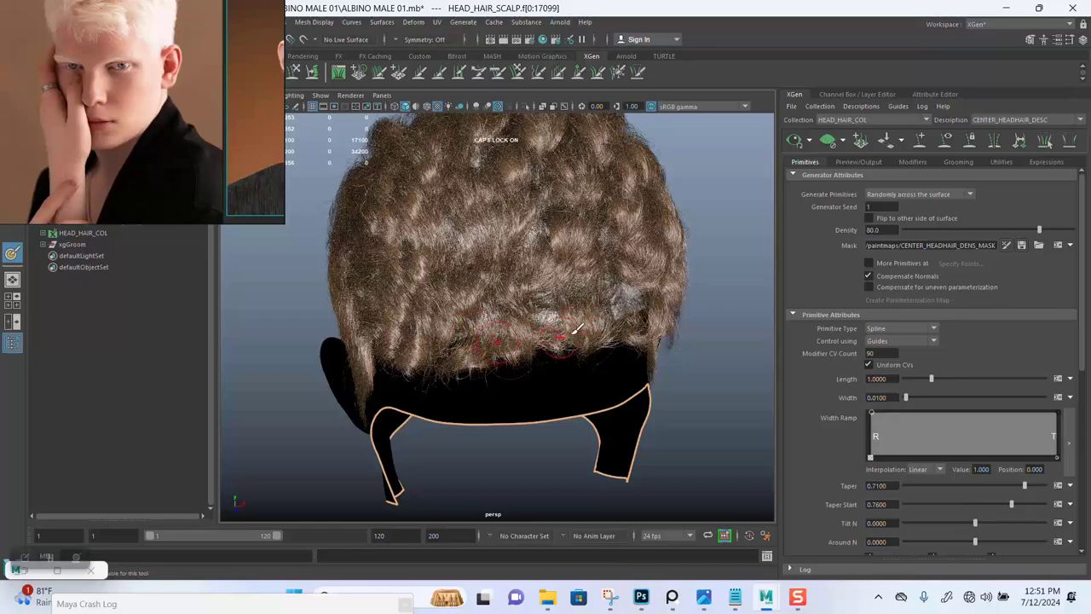
alt+drag(680, 378, 565, 296)
scroll(563, 298, up, 2)
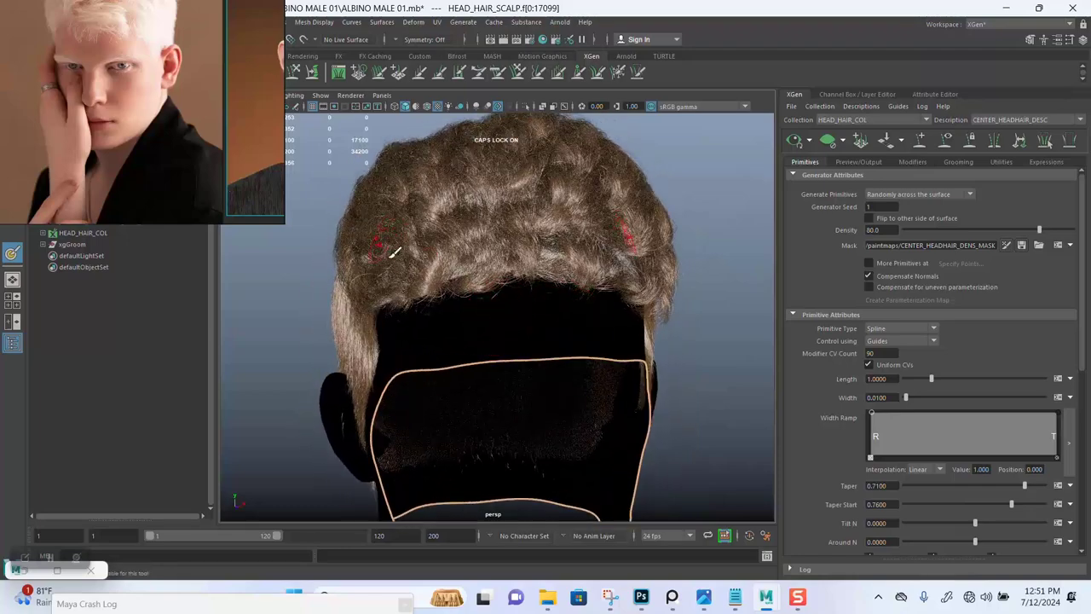
alt+drag(395, 252, 576, 255)
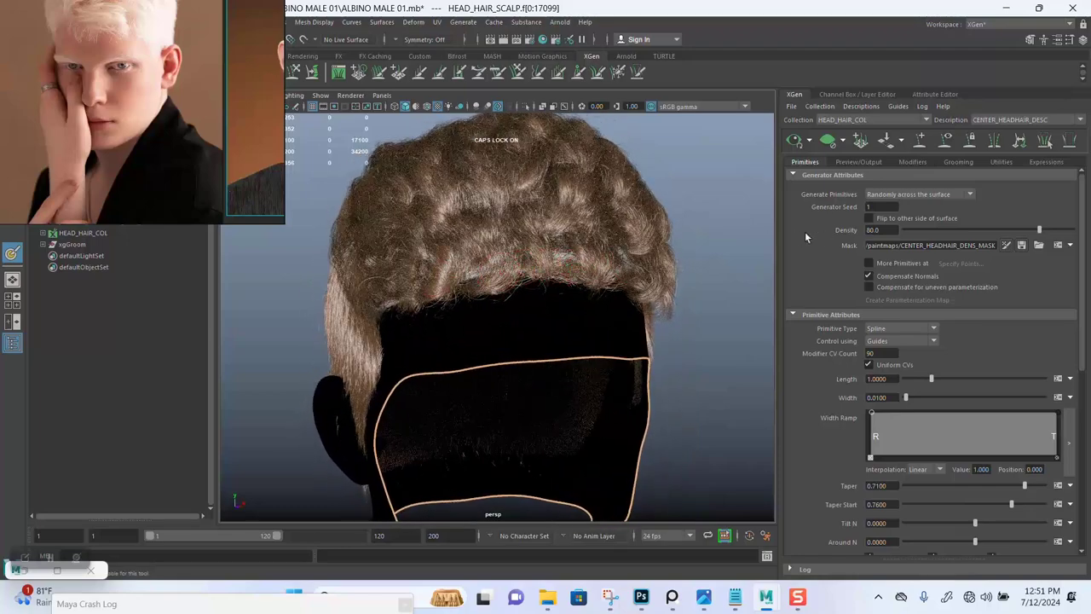
Save the painted density mask textures from the 3D Paint Tool settings.
right_drag(86, 181, 781, 168)
double_click(10, 256)
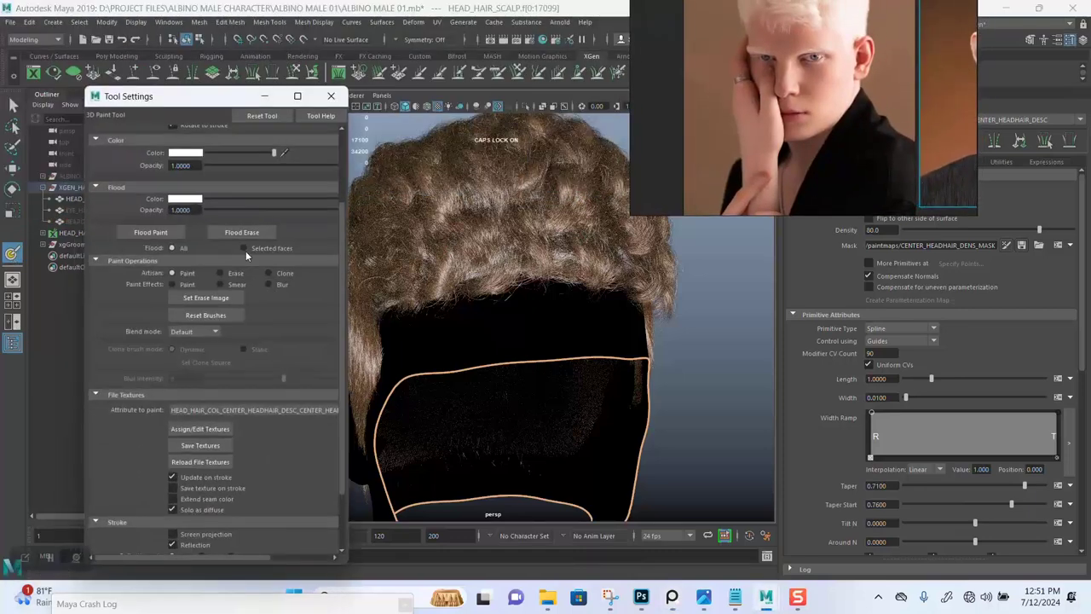
drag(650, 177, 786, 155)
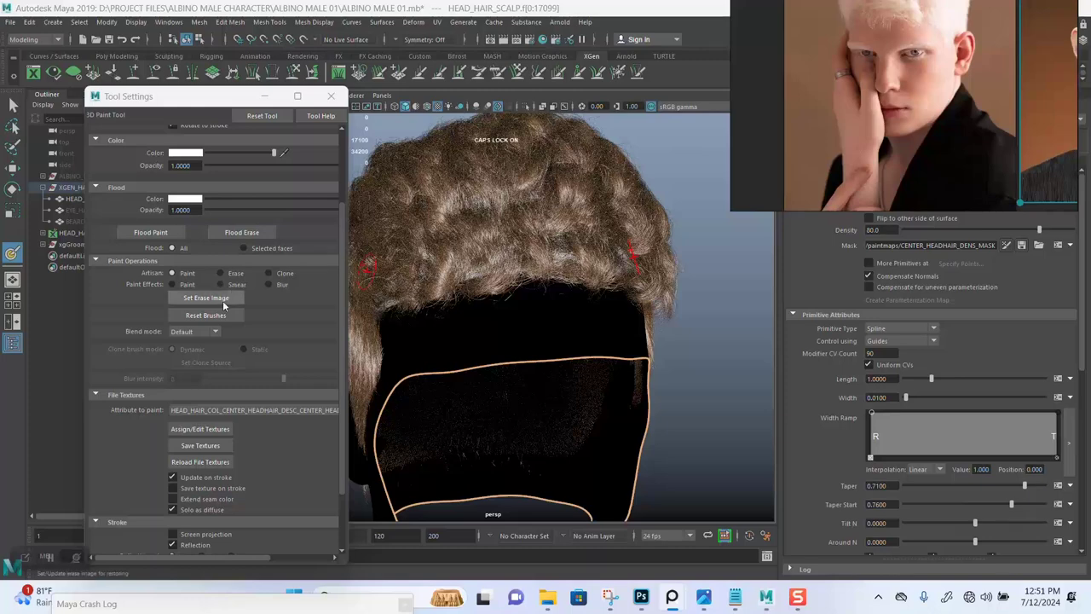
click(211, 445)
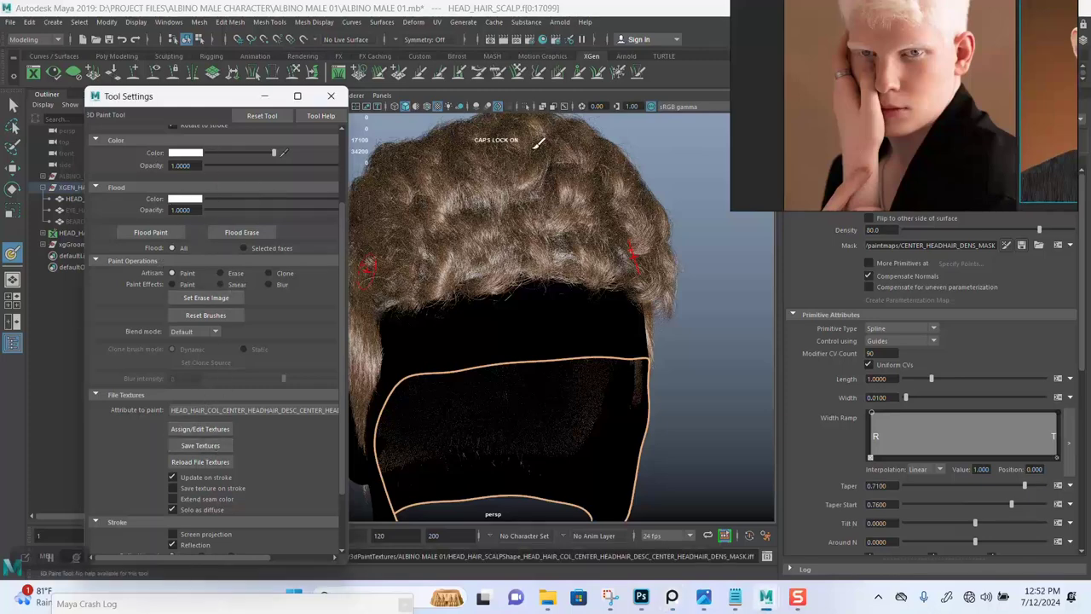
right_drag(878, 119, 465, 61)
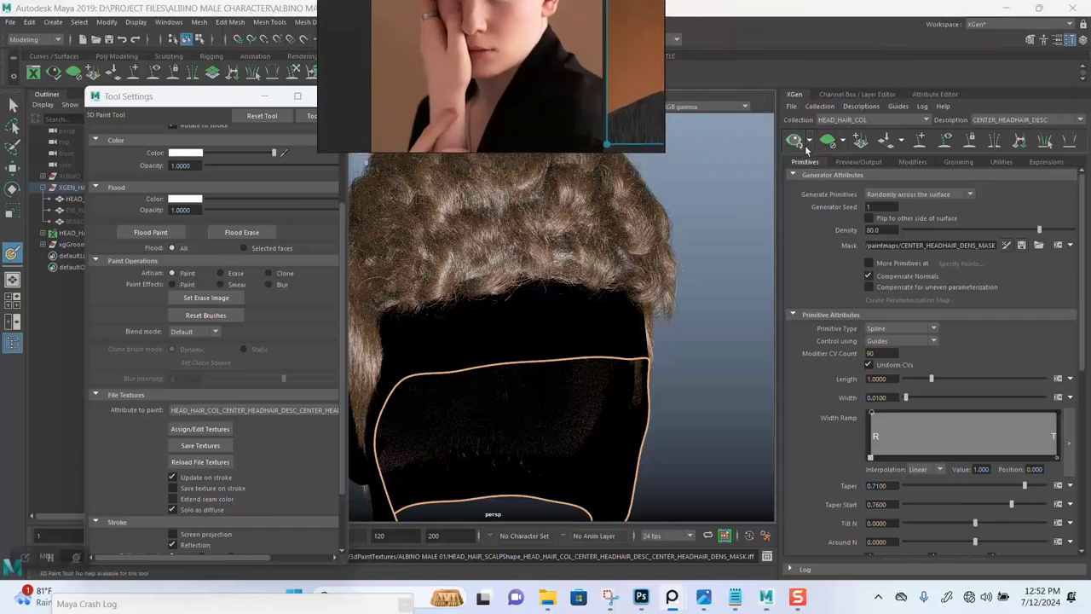
Return the viewport to textured shading, put the tool settings away and view the hair from the front.
alt+drag(700, 219, 721, 262)
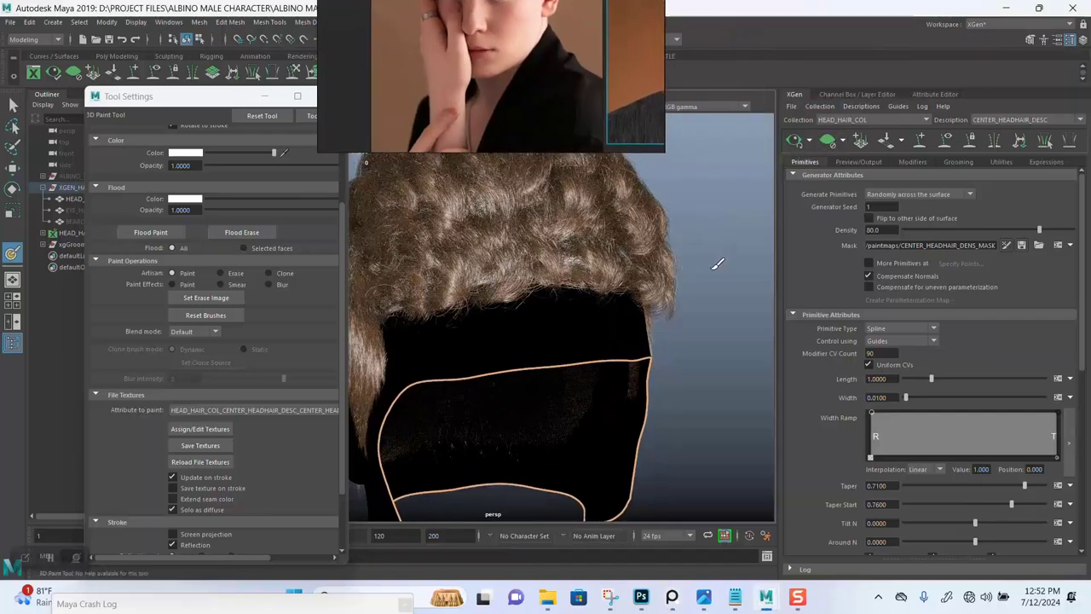
key(6)
alt+drag(713, 324, 489, 258)
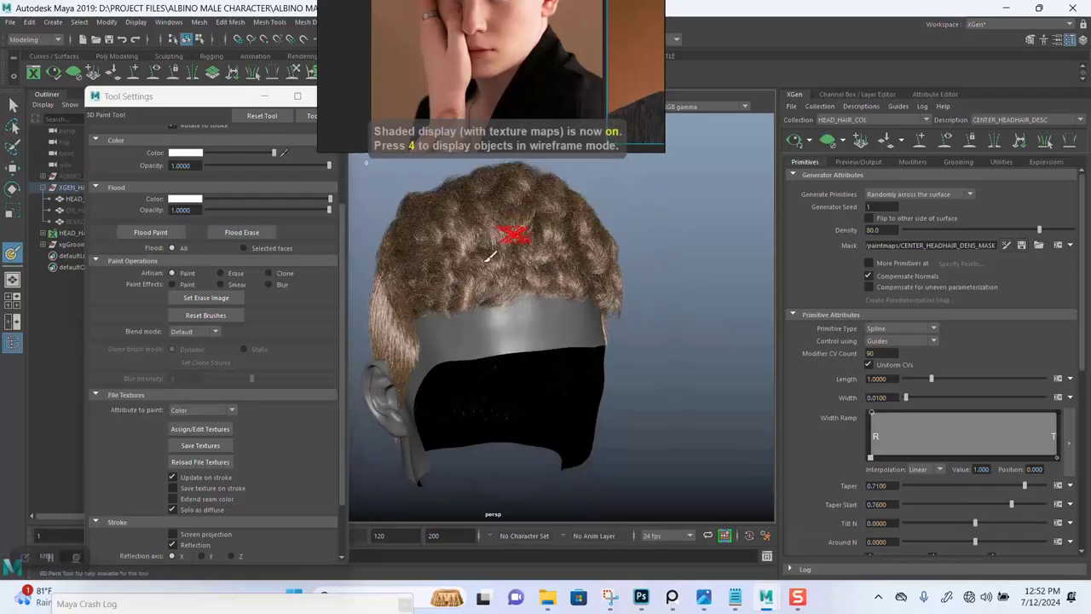
right_drag(477, 92, 819, 150)
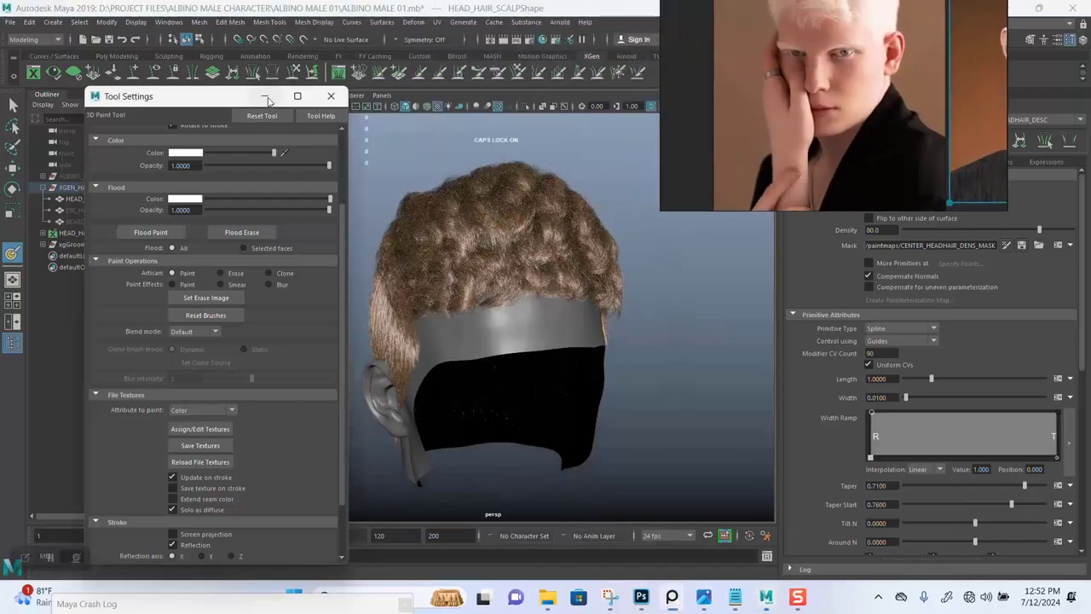
click(265, 96)
alt+drag(507, 273, 475, 271)
Unhide the EYE_HAIR_SCALP and BEARD_MUSTACHE_HAIR_SCALP meshes and view the whole head with its lowered hairline.
click(85, 210)
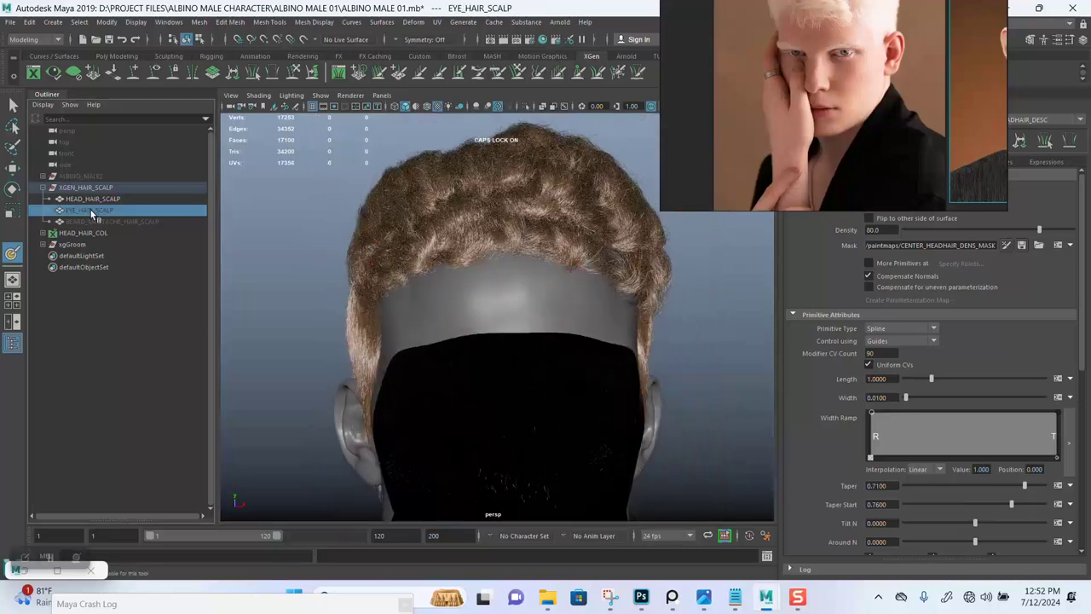
shift+click(109, 223)
key(shift+h)
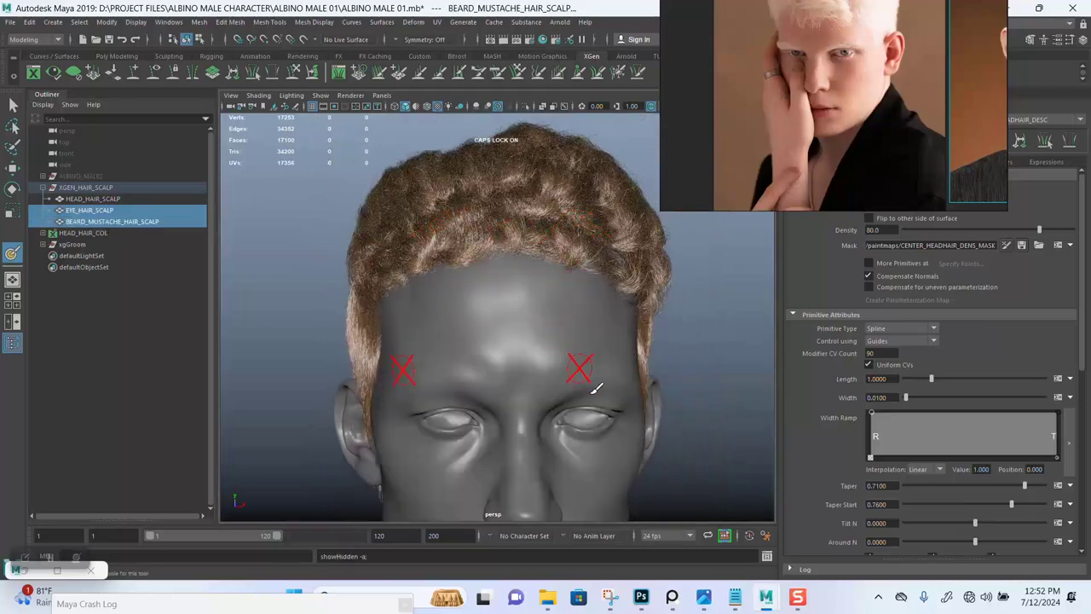
scroll(597, 388, down, 5)
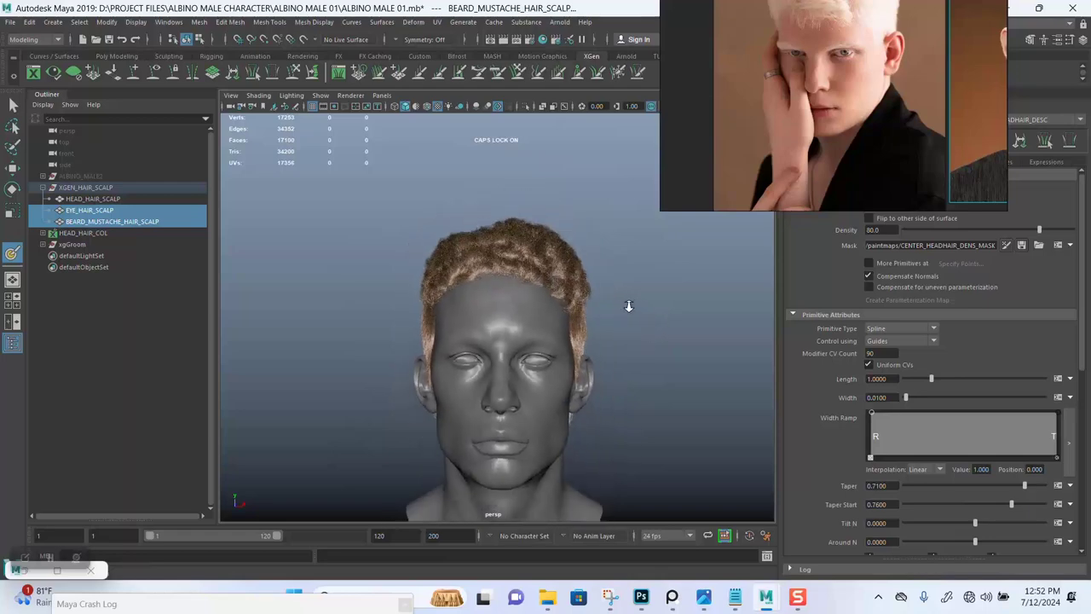
Compare the hair's front hairline and temples from the side and front with the reference portraits.
alt+drag(628, 306, 693, 326)
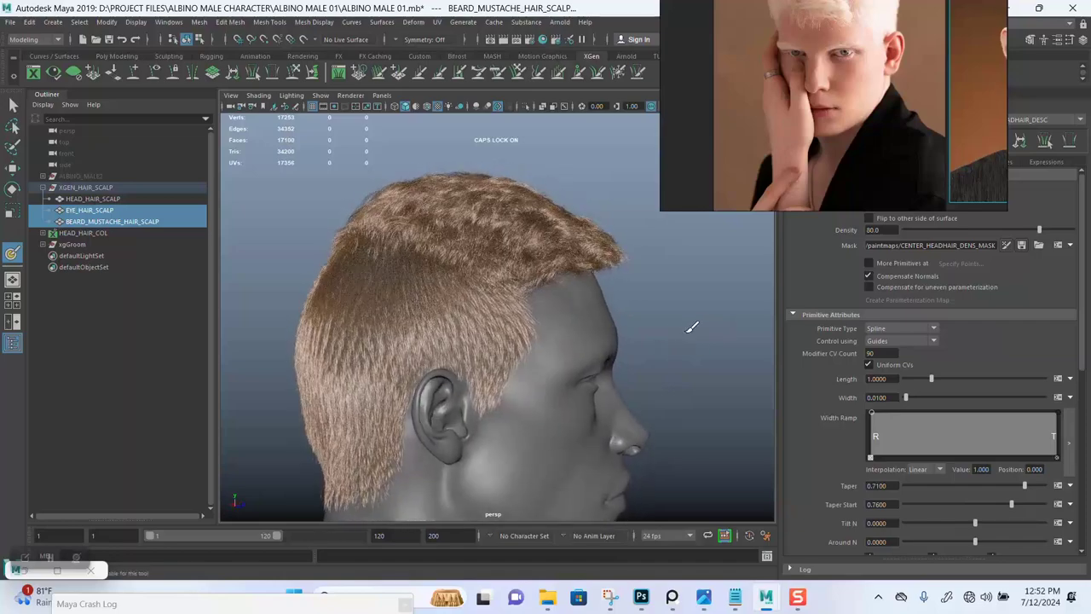
right_drag(821, 112, 819, 217)
middle_drag(860, 161, 734, 146)
alt+drag(652, 337, 605, 360)
alt+middle_drag(605, 361, 601, 347)
alt+right_drag(602, 346, 608, 377)
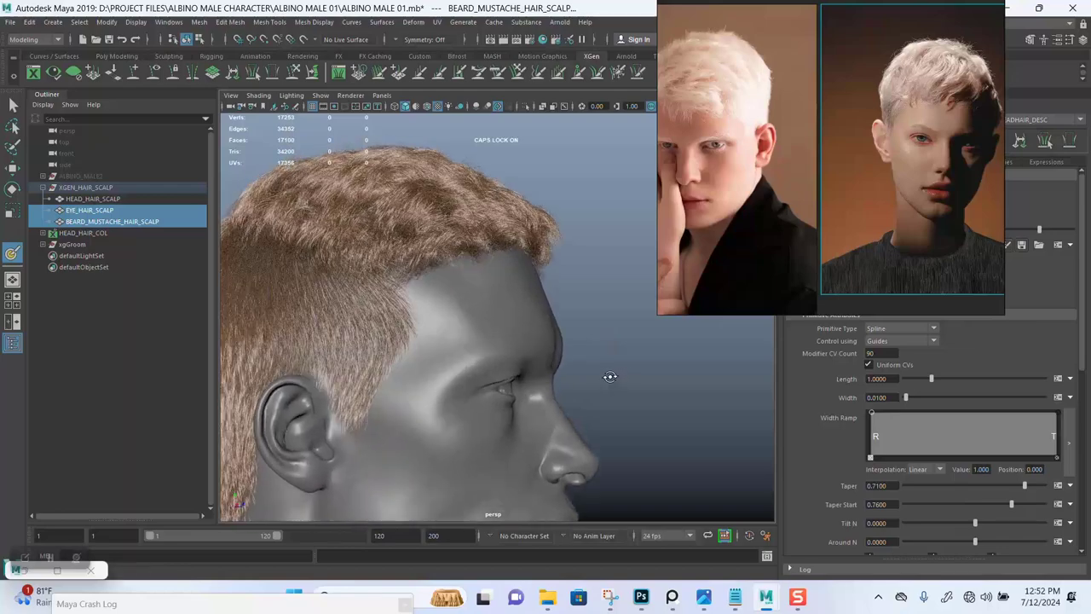
mouse_move(608, 378)
alt+mouse_down()
mouse_move(563, 381)
mouse_move(633, 370)
mouse_move(546, 351)
alt+mouse_up()
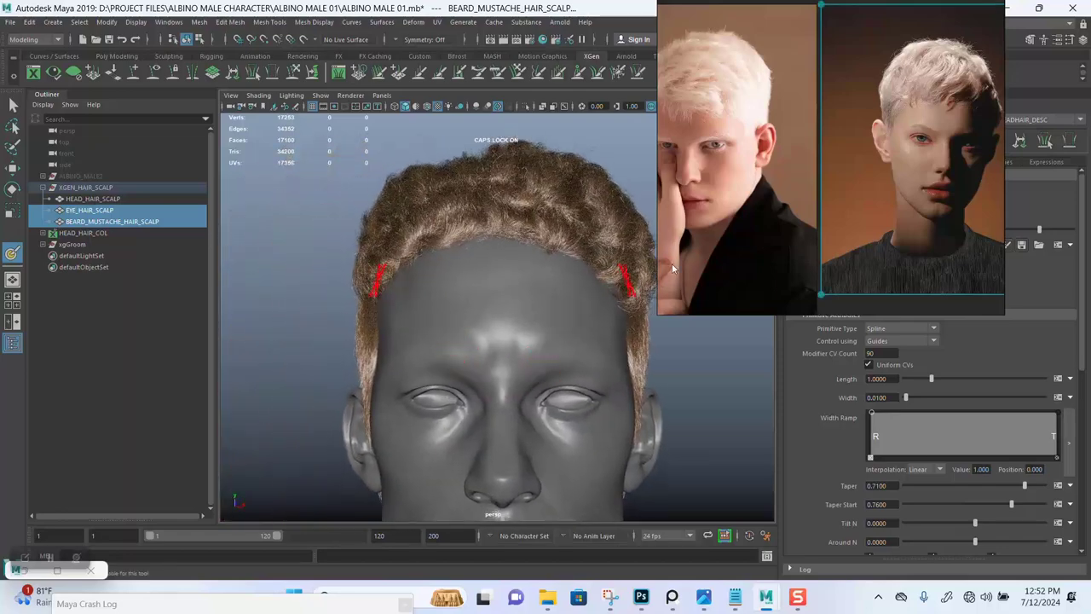
mouse_move(901, 250)
mouse_down()
mouse_move(719, 220)
mouse_move(462, 219)
mouse_move(332, 87)
mouse_up()
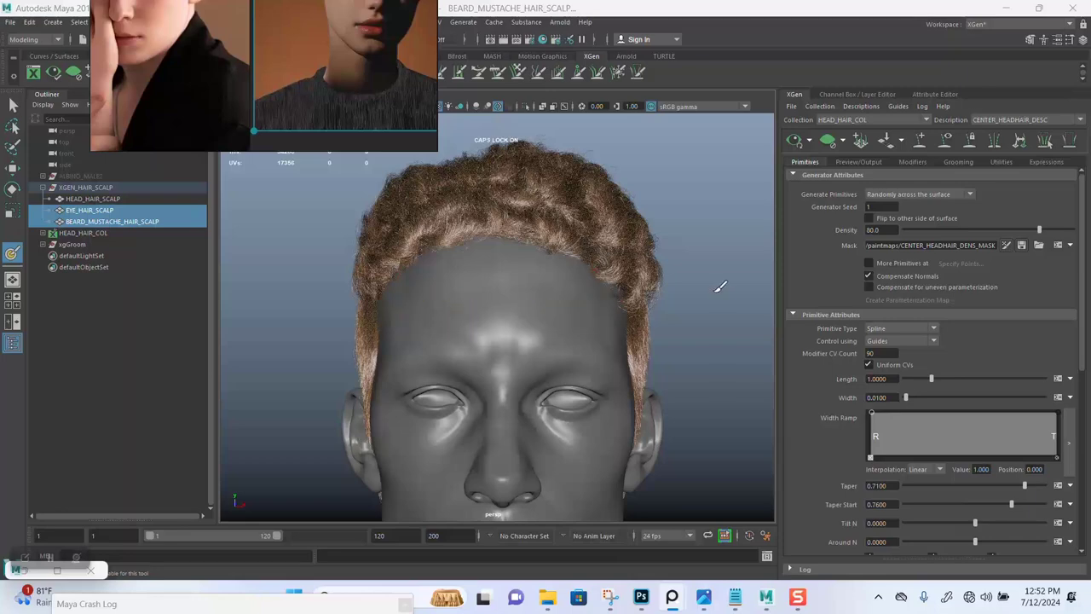
alt+drag(721, 286, 729, 317)
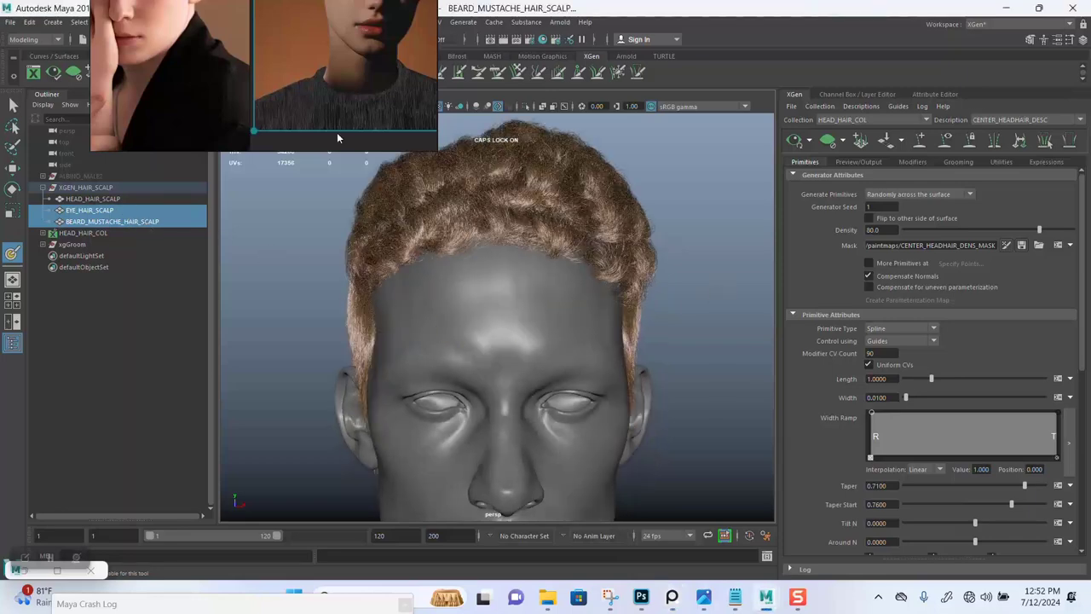
Open the center hair's density mask on HEAD_HAIR_SCALP, clear the hair preview and paint white further down the middle of the forehead.
click(94, 199)
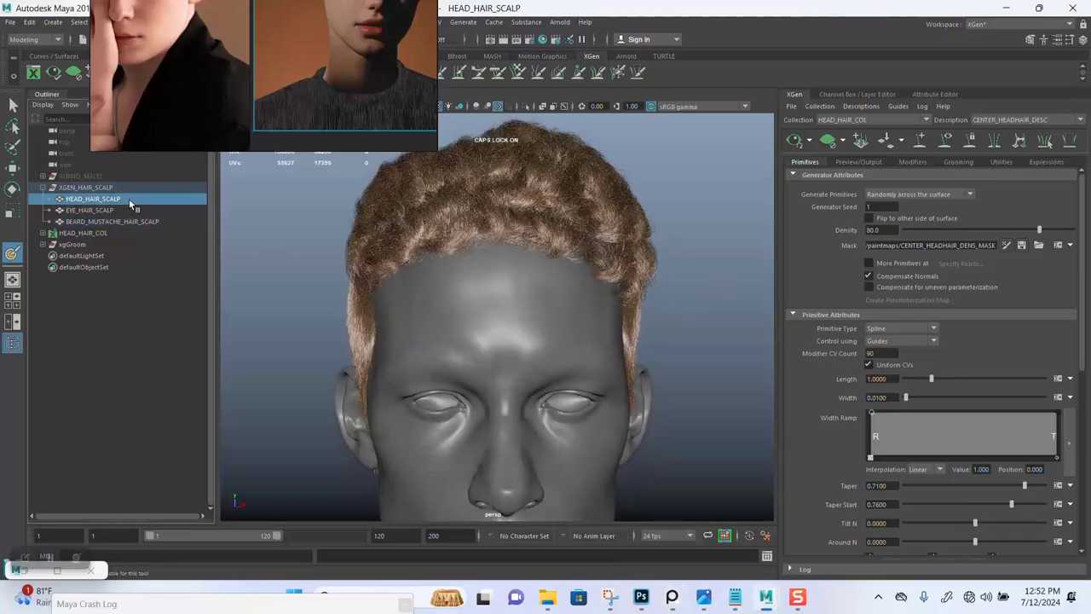
click(1006, 246)
mouse_move(693, 283)
alt+mouse_down()
mouse_move(672, 276)
mouse_move(670, 302)
mouse_move(651, 301)
mouse_move(674, 305)
alt+mouse_up()
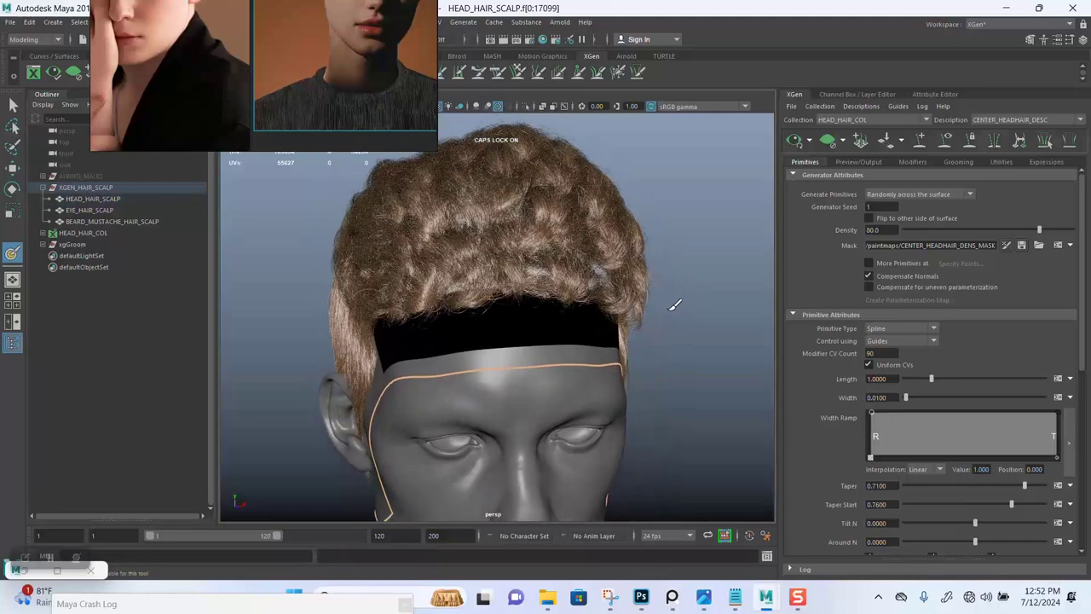
click(794, 141)
mouse_move(596, 304)
alt+mouse_down()
mouse_move(588, 336)
mouse_move(520, 288)
alt+mouse_up()
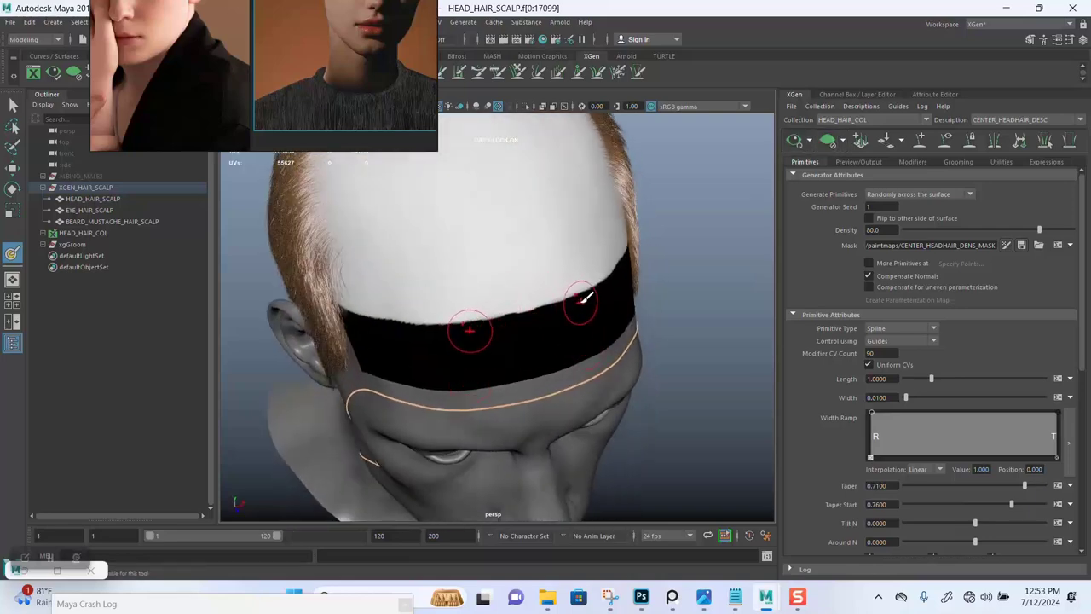
mouse_move(603, 294)
mouse_down()
mouse_move(528, 315)
mouse_move(419, 313)
mouse_up()
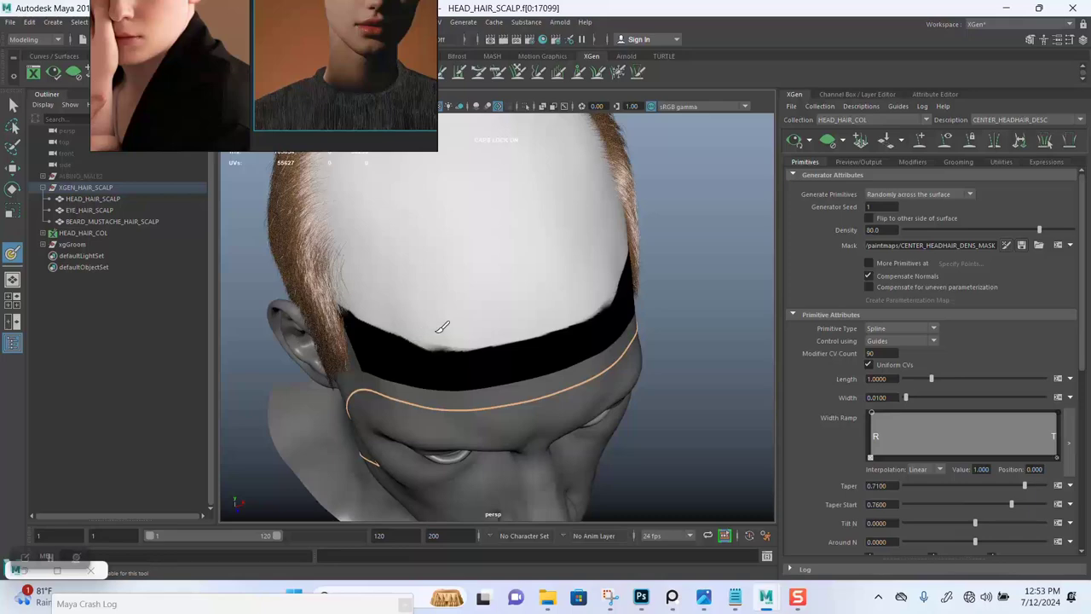
drag(471, 329, 526, 330)
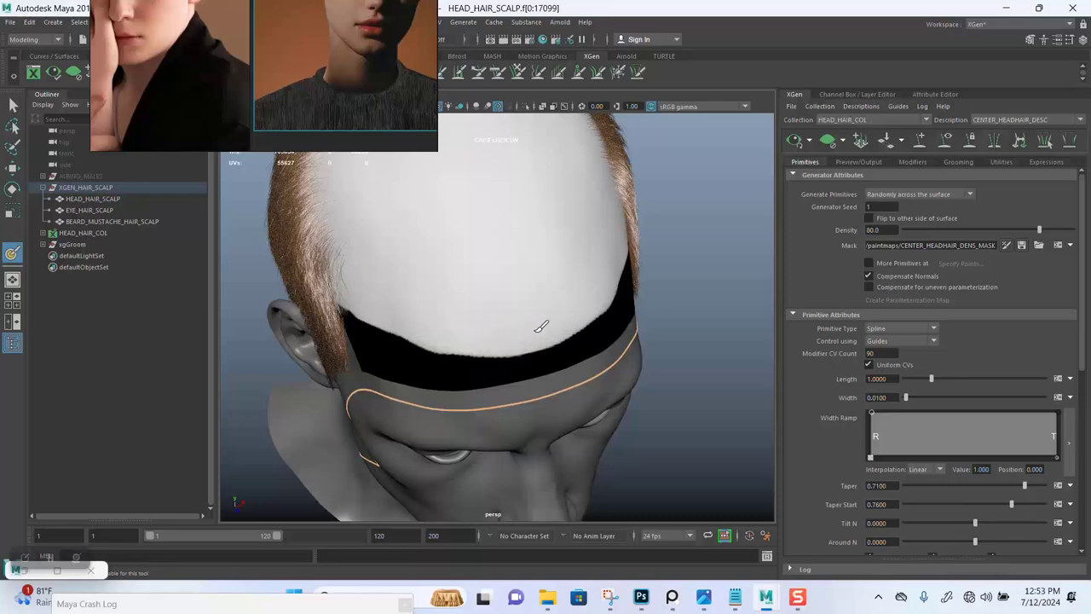
Preview the center hair with its extended front hairline and save the painted density mask textures.
alt+drag(632, 277, 725, 280)
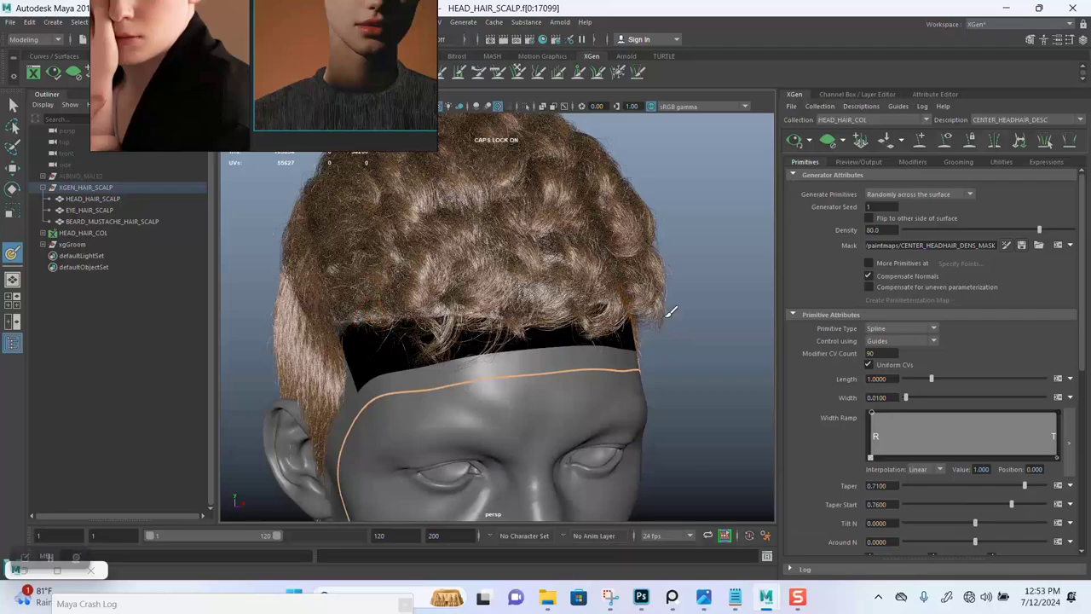
alt+drag(695, 325, 682, 344)
alt+right_drag(682, 344, 641, 254)
mouse_move(689, 330)
alt+mouse_down()
mouse_move(707, 323)
mouse_move(653, 307)
mouse_move(645, 341)
mouse_move(695, 337)
mouse_move(614, 337)
mouse_move(631, 324)
alt+mouse_up()
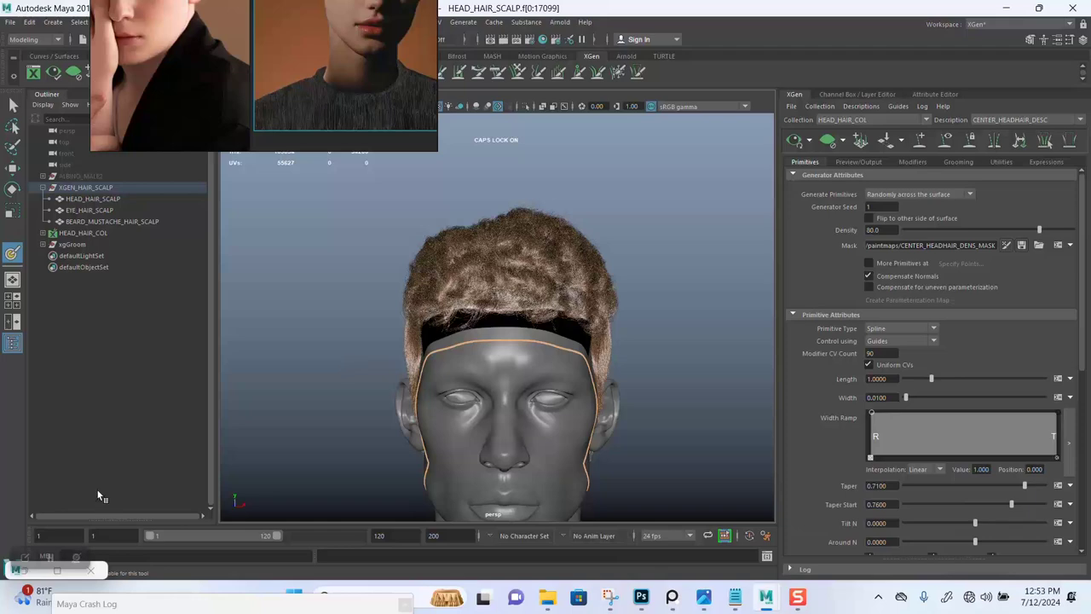
double_click(12, 253)
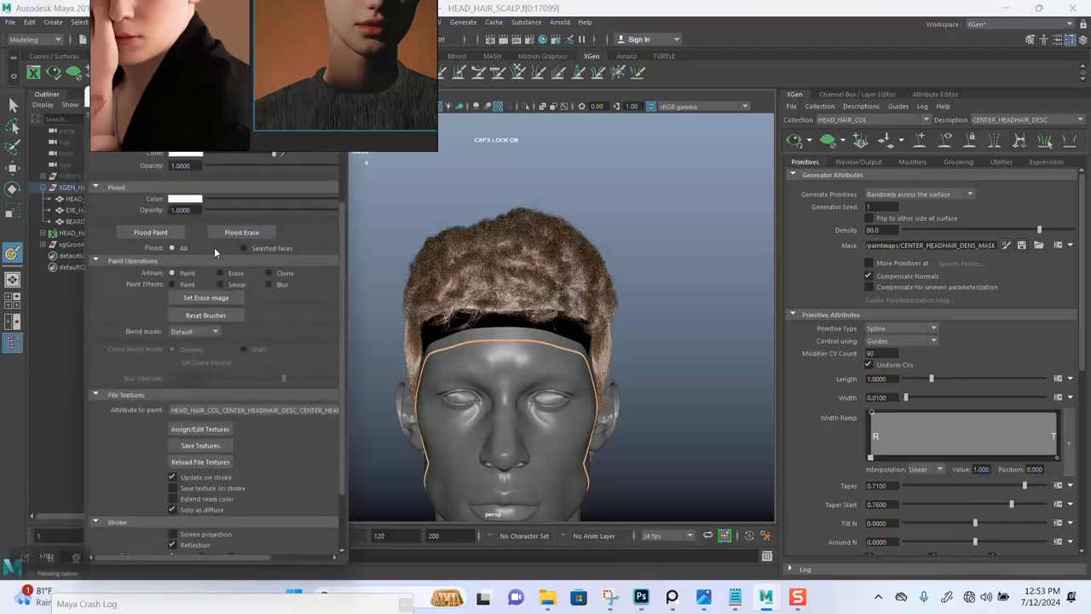
click(207, 445)
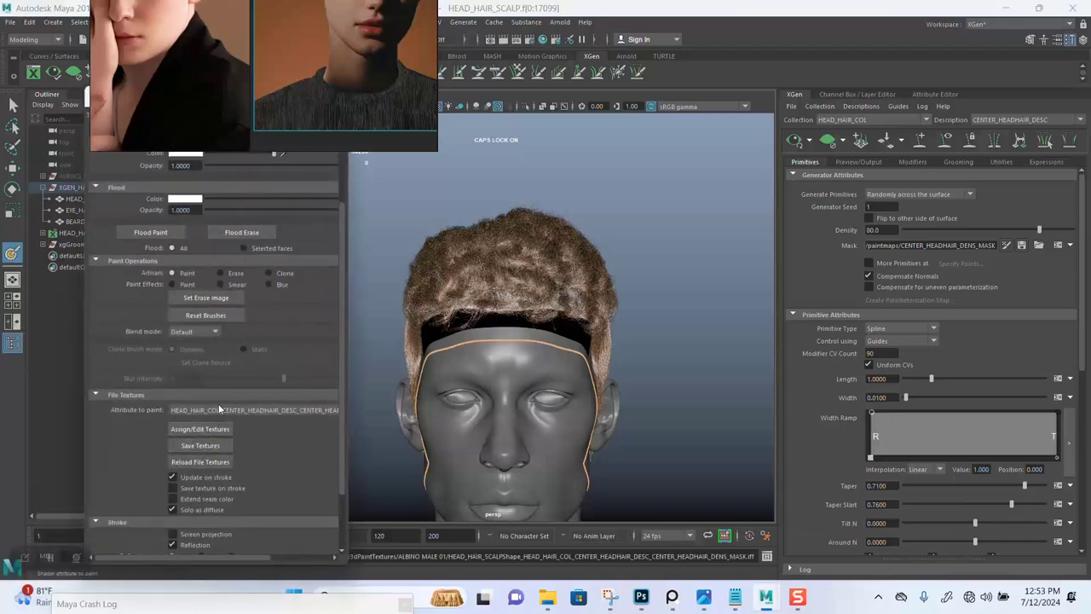
right_drag(265, 117, 804, 120)
click(269, 97)
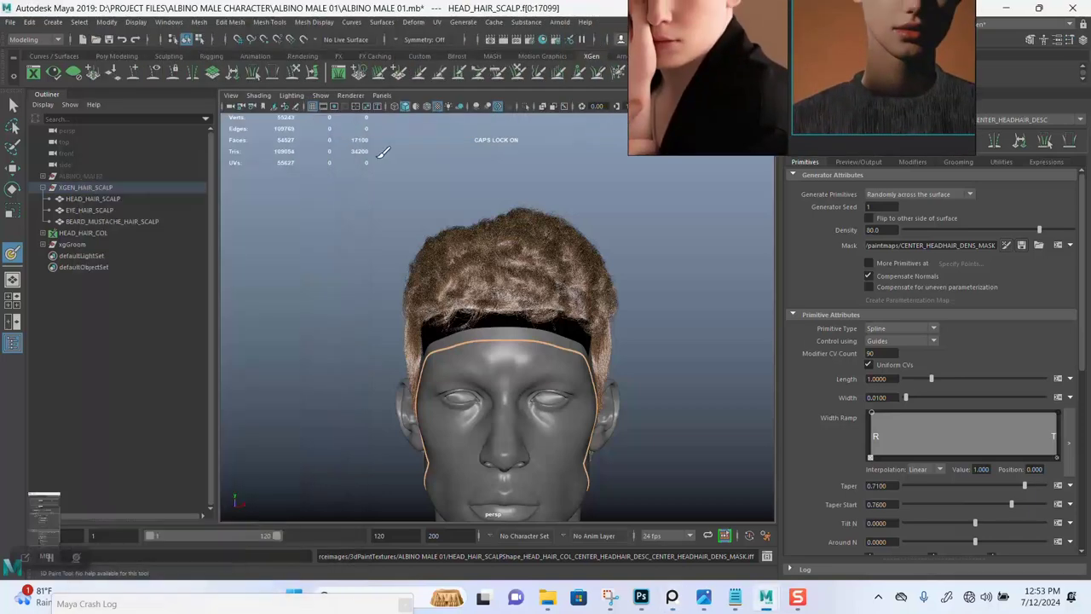
Undo back out of mask painting, return to the Select tool, deselect the scalp and examine the hairline from the side.
scroll(380, 230, up, 1)
key(ctrl+z)
key(ctrl+z)
key(ctrl+z)
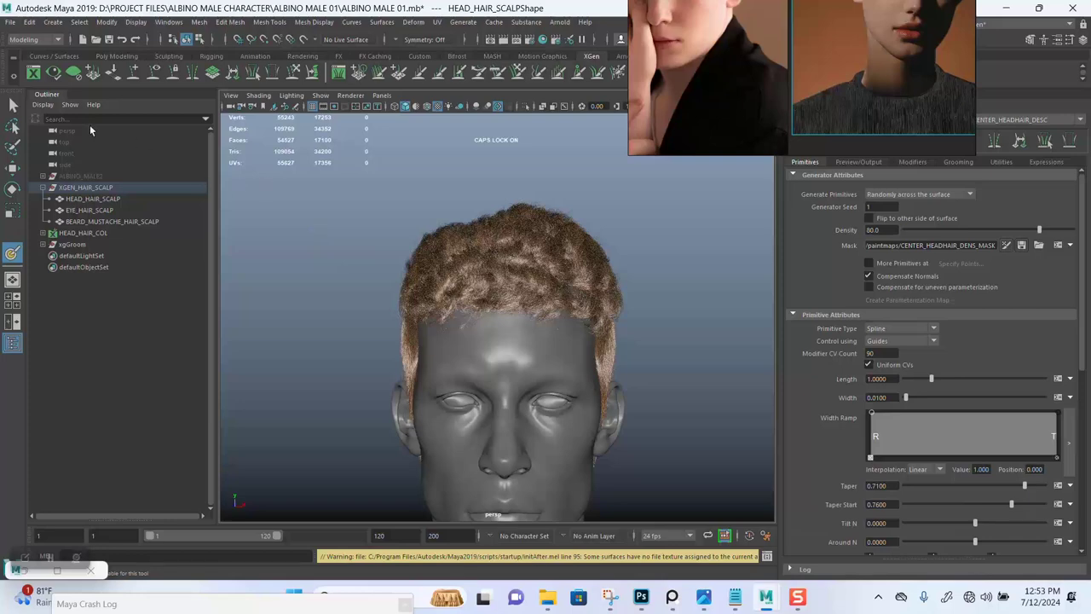
click(13, 104)
scroll(353, 254, down, 1)
click(353, 238)
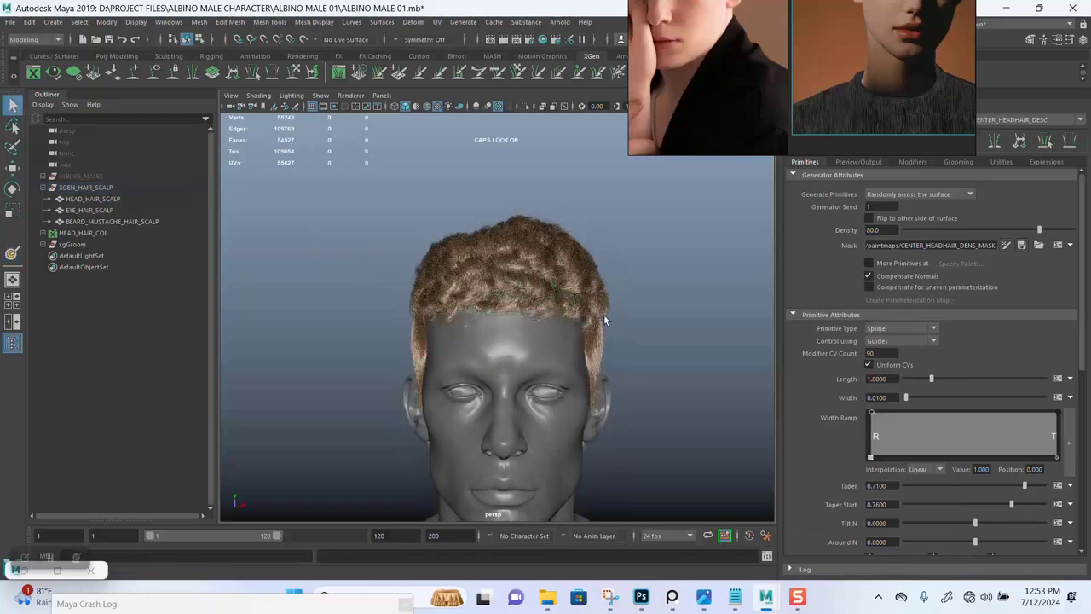
alt+drag(597, 315, 693, 333)
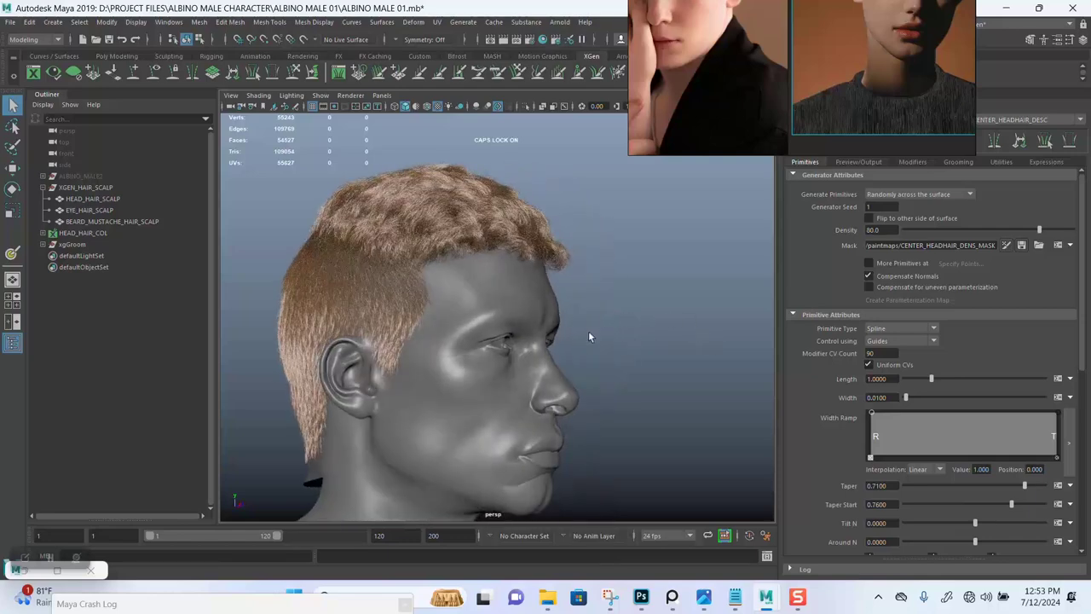
scroll(609, 328, up, 6)
alt+middle_drag(632, 296, 647, 325)
alt+drag(647, 325, 624, 272)
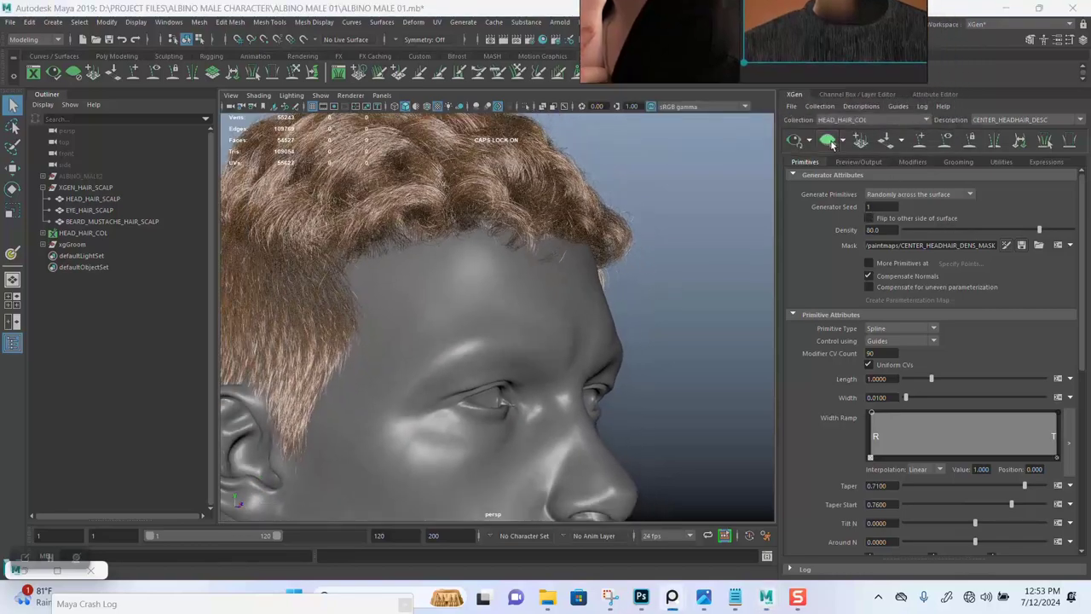
Try to clear the hair preview and reopen the center hair's density mask for painting, dismissing the error message.
click(827, 141)
click(1008, 245)
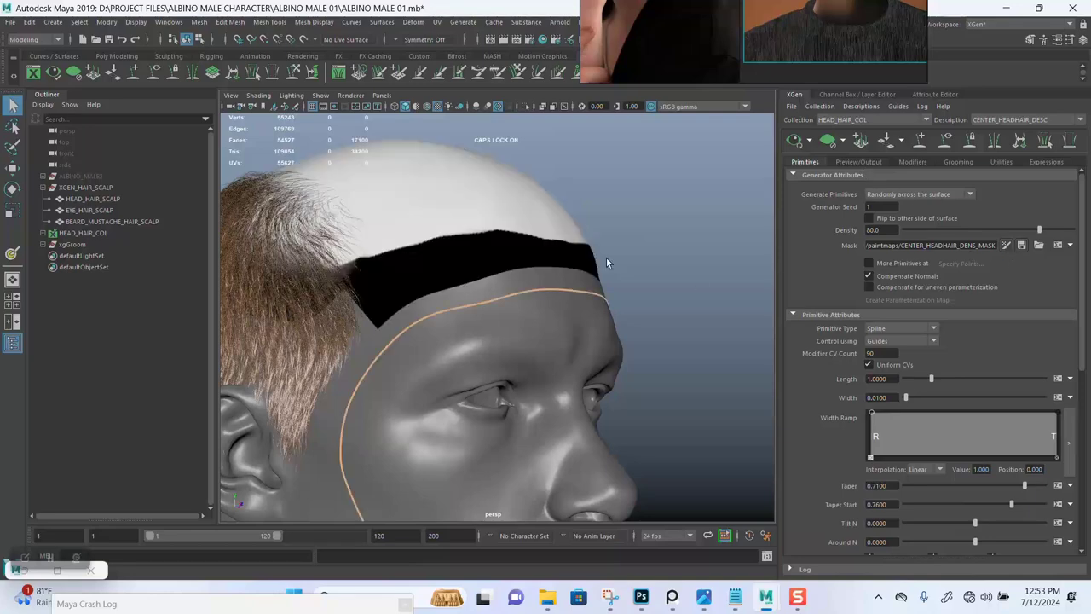
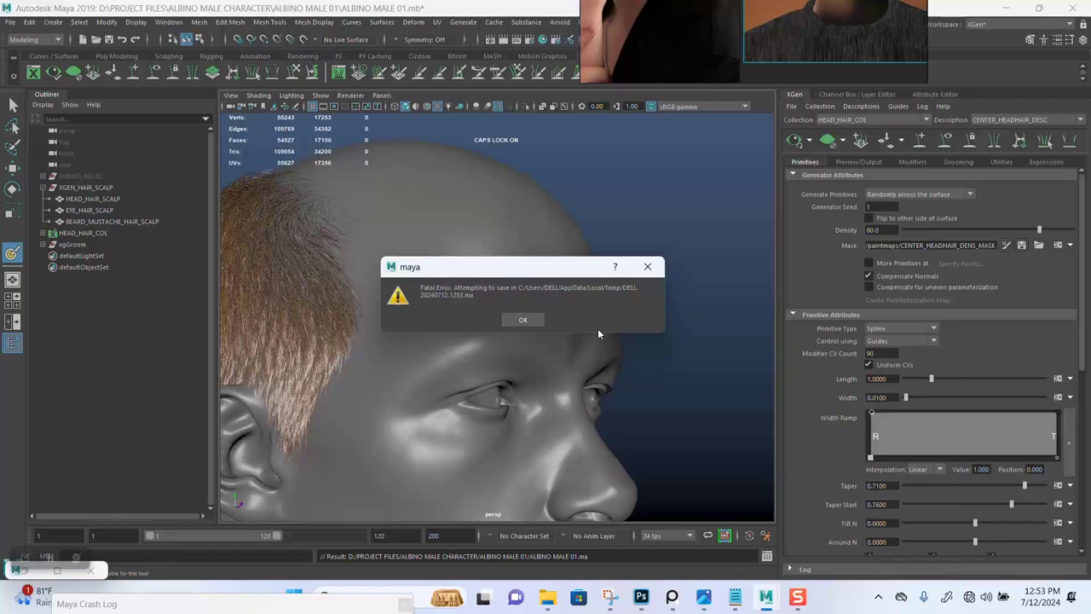
click(523, 321)
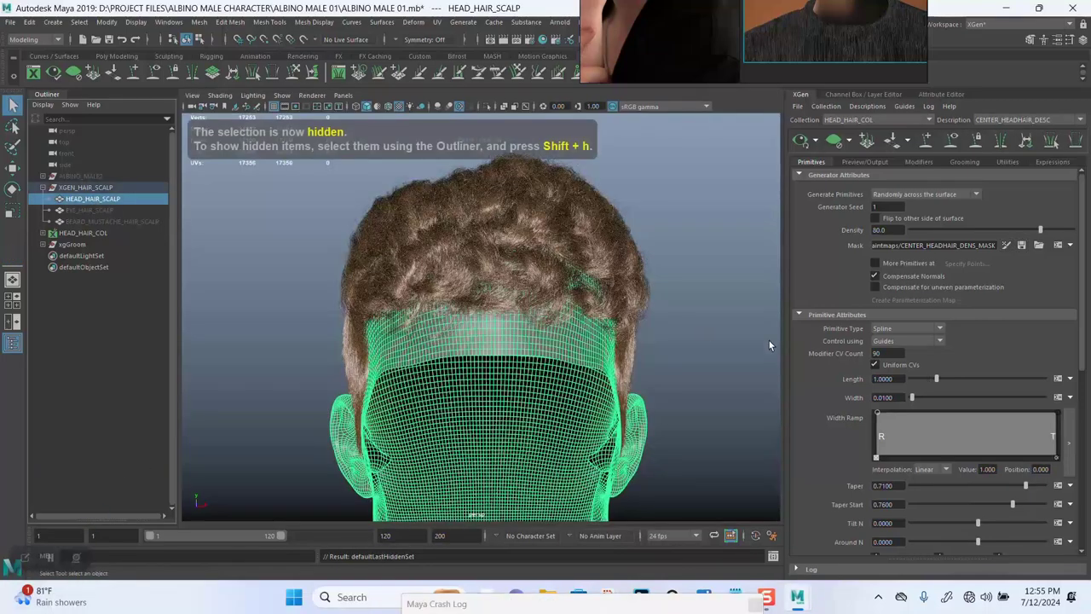
Reopen the center hair's density mask on HEAD_HAIR_SCALP, clear the hair preview and set the 3D Paint Tool to Paint Effects Blur.
click(1007, 245)
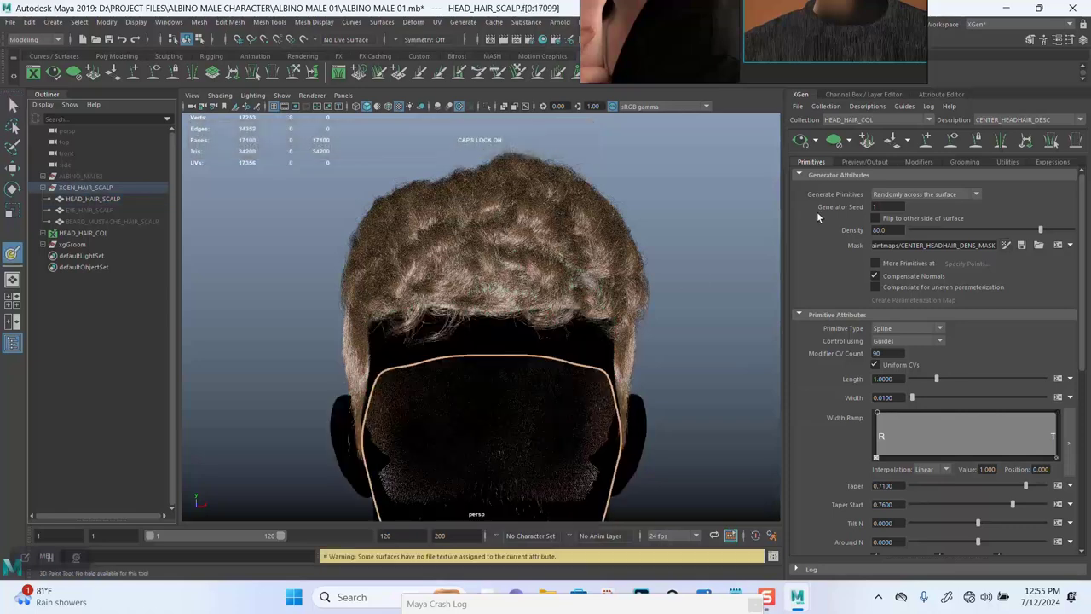
click(836, 141)
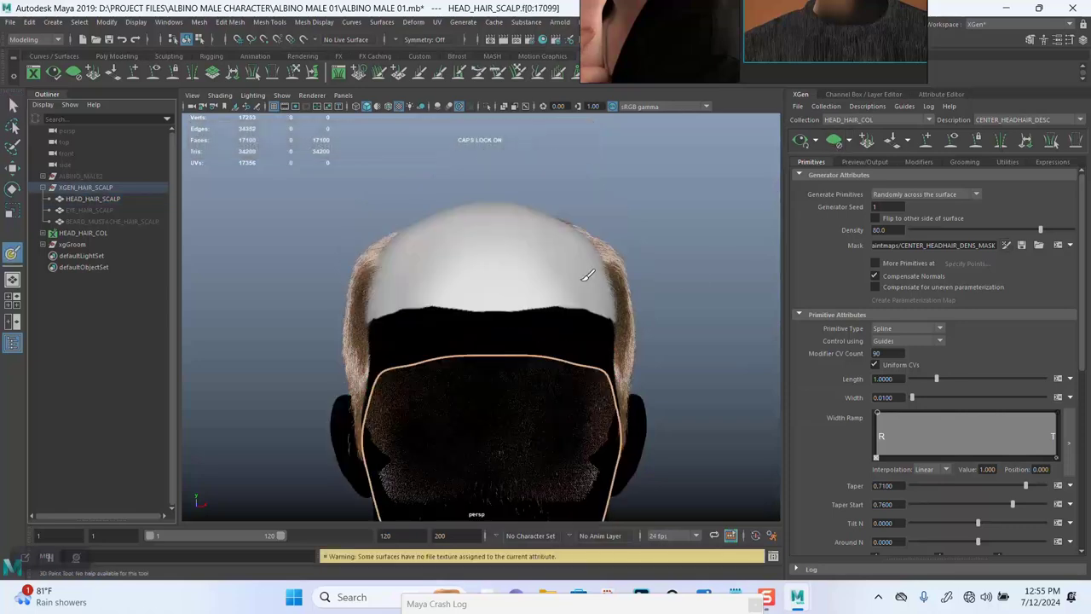
alt+drag(555, 268, 536, 315)
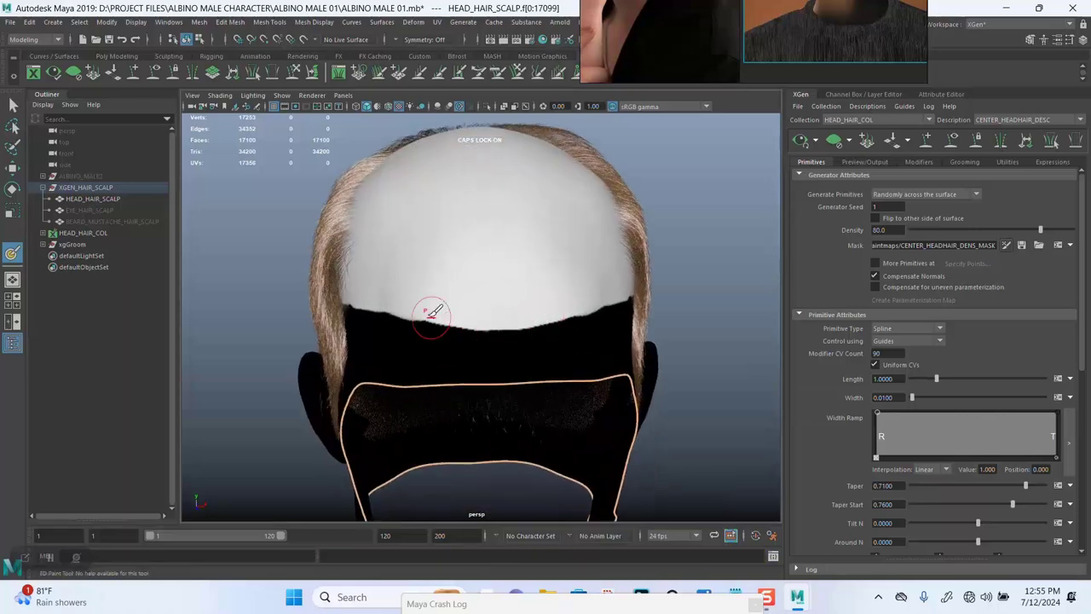
double_click(13, 254)
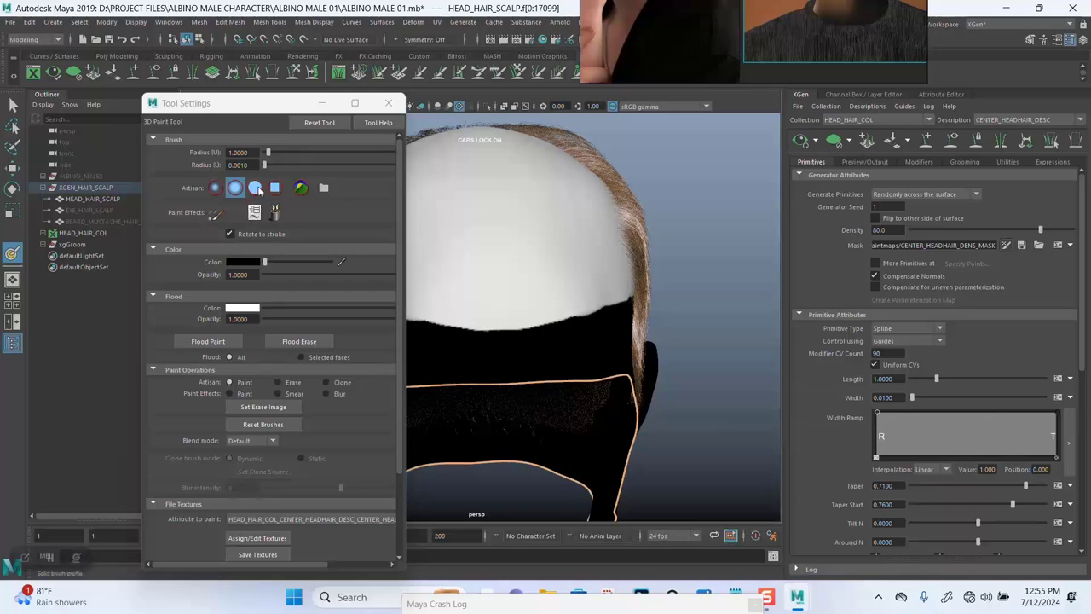
click(256, 189)
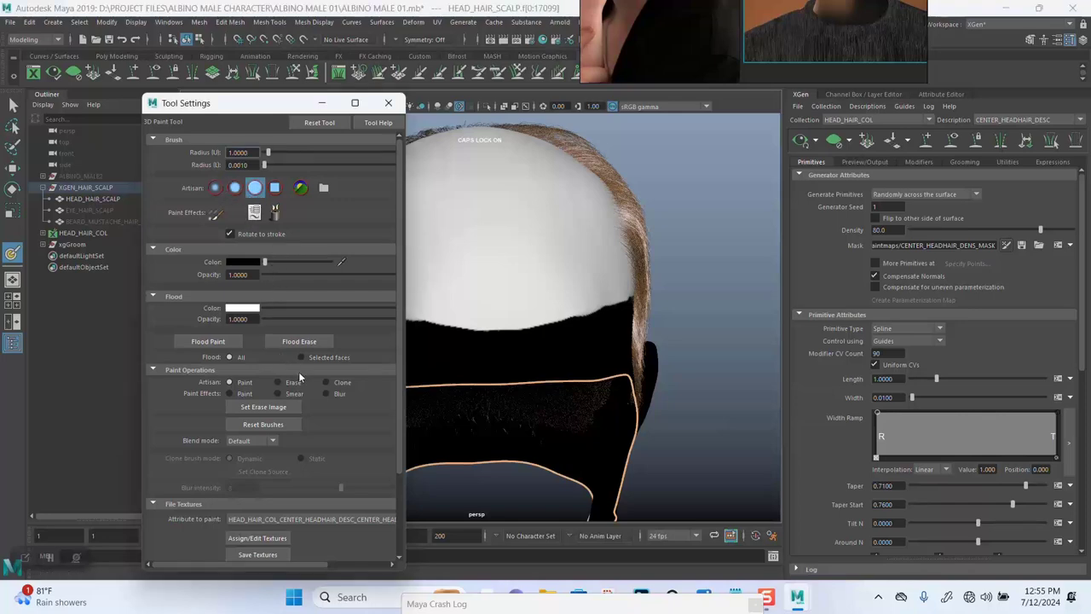
click(325, 393)
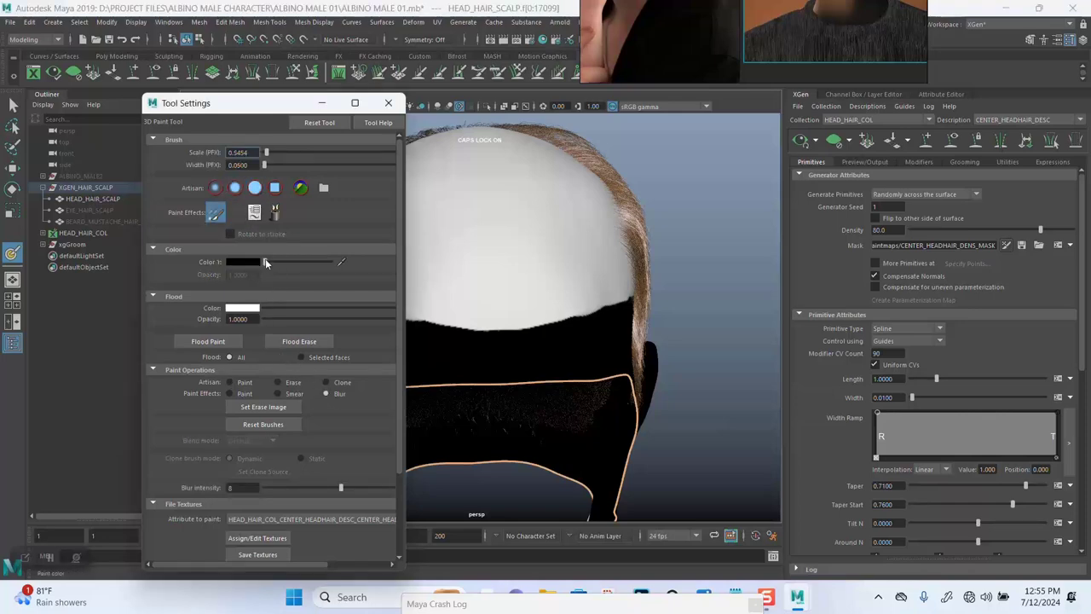
click(321, 103)
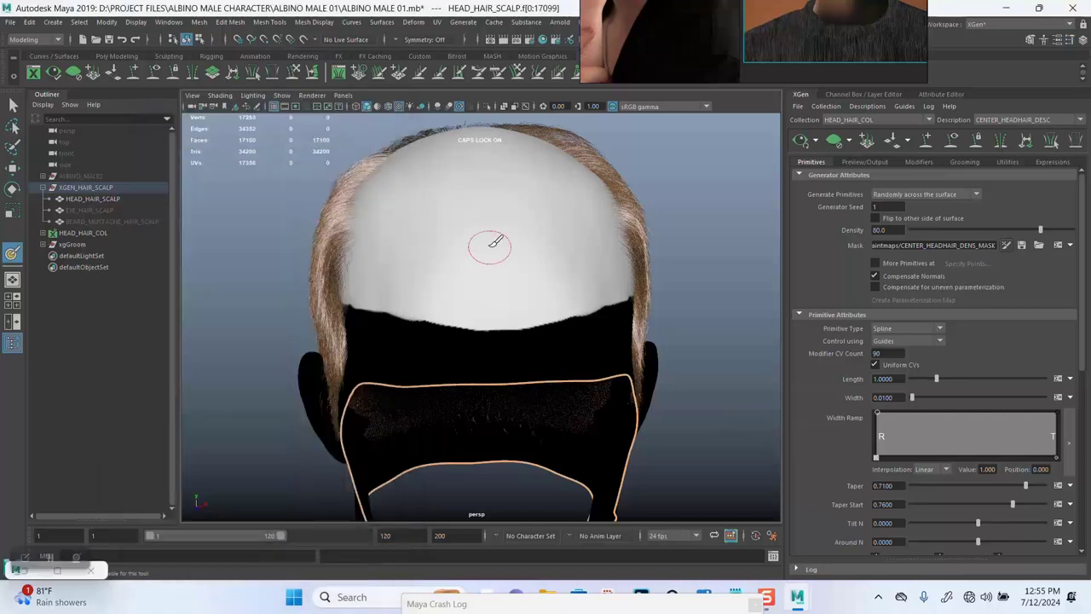
Check the 3D Paint Tool's stroke options and blur the density mask's black-and-white edge along the front hairline.
double_click(12, 253)
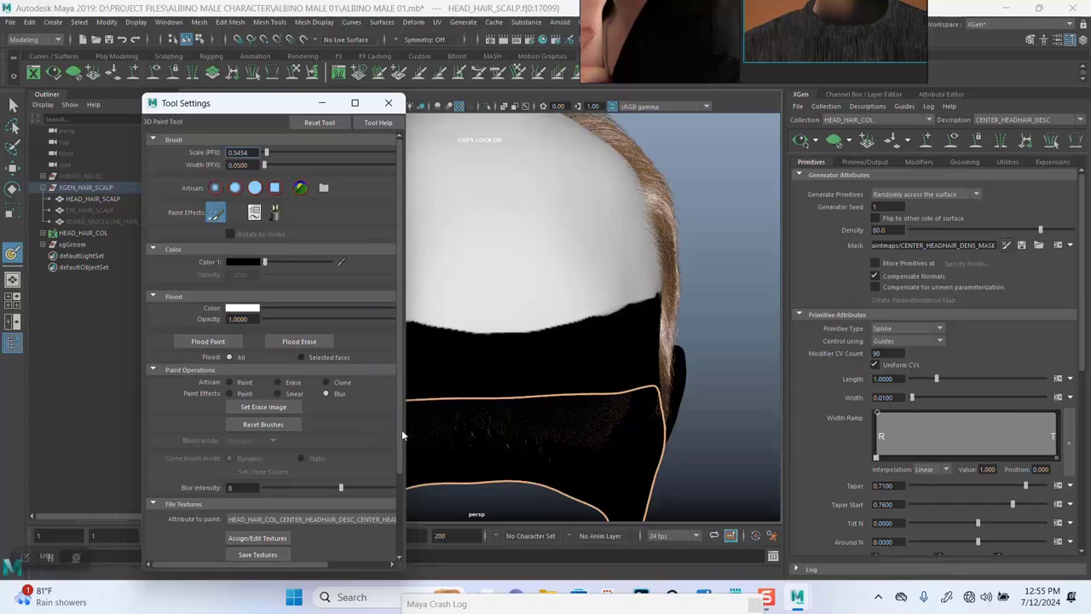
scroll(399, 460, down, 3)
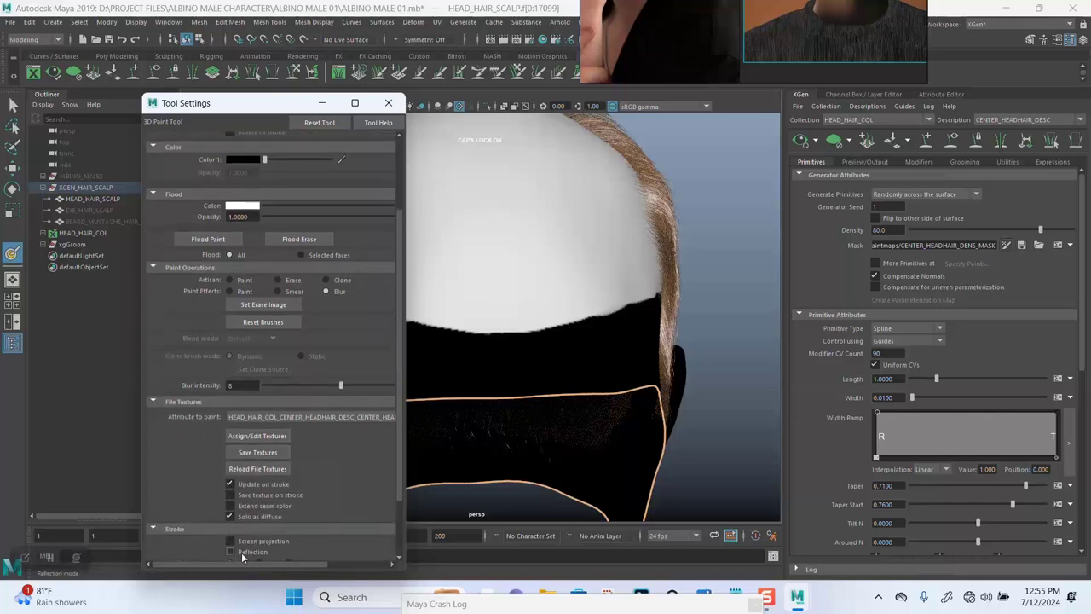
click(389, 104)
mouse_move(509, 289)
alt+mouse_down()
mouse_move(515, 313)
mouse_move(480, 342)
mouse_move(505, 342)
mouse_move(402, 325)
mouse_move(309, 282)
alt+mouse_up()
mouse_move(535, 331)
mouse_down()
mouse_move(479, 334)
mouse_move(529, 333)
mouse_up()
Check the blurred hairline on the regenerated hair and save the center hair's painted density mask texture.
mouse_move(643, 330)
alt+mouse_down()
mouse_move(728, 287)
mouse_move(709, 295)
mouse_move(706, 314)
alt+mouse_up()
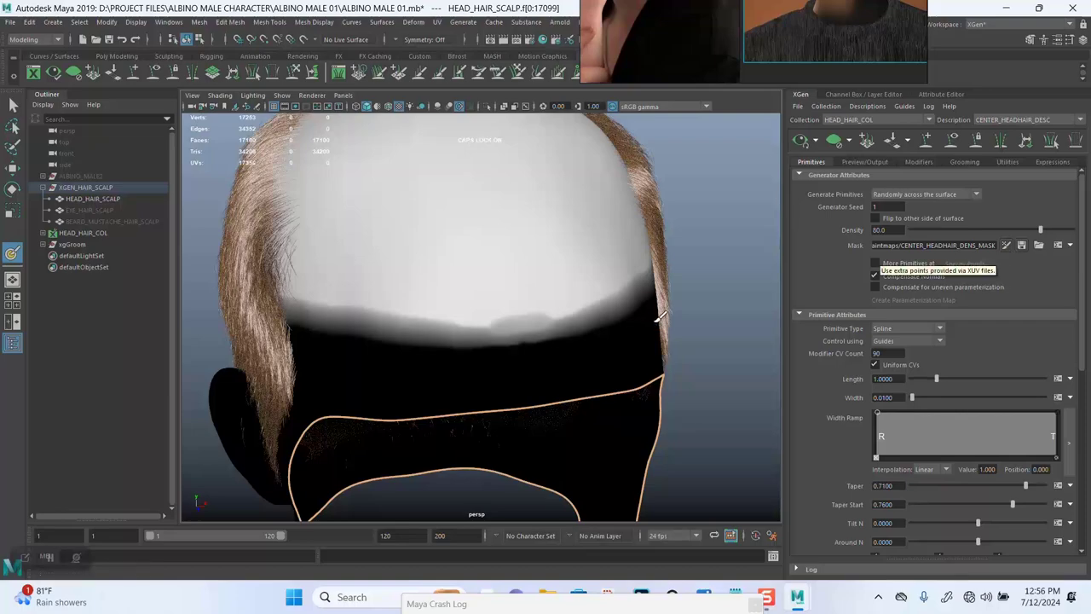
alt+right_drag(710, 365, 665, 310)
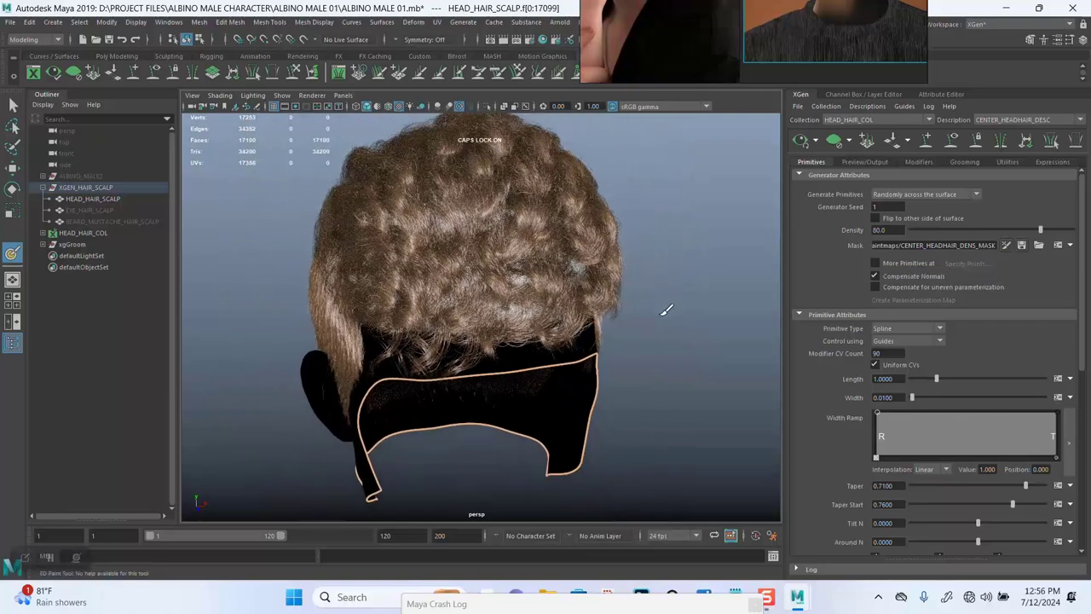
alt+drag(668, 321, 699, 308)
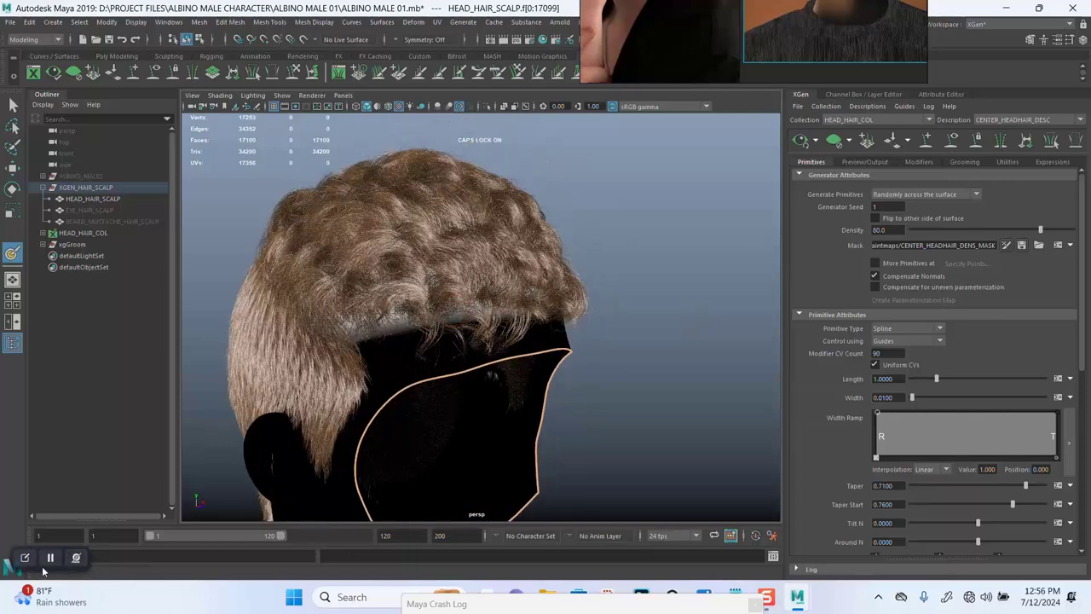
double_click(12, 253)
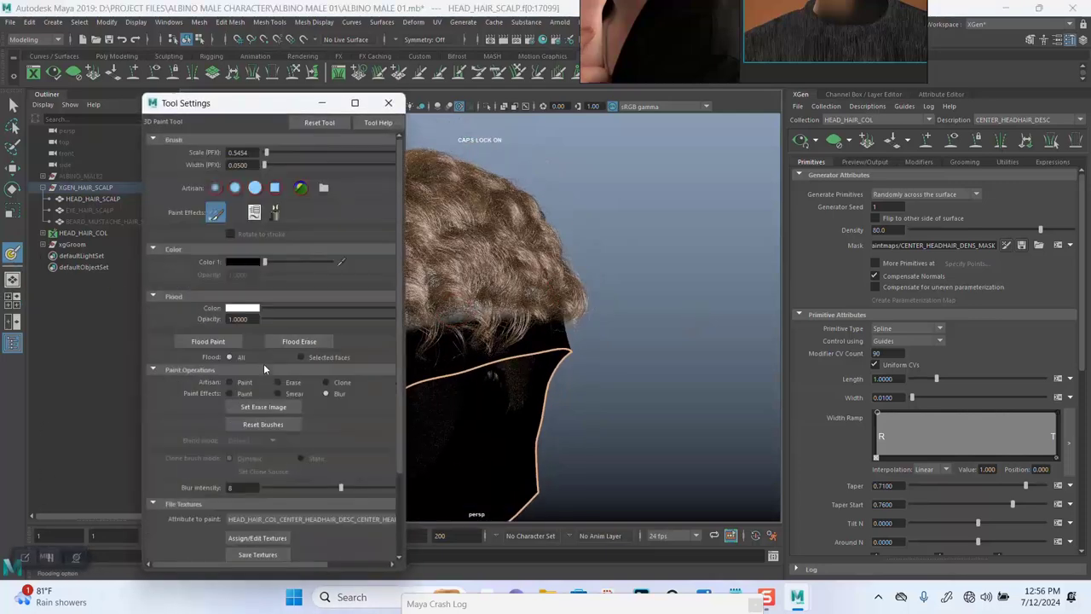
drag(400, 430, 396, 513)
click(258, 452)
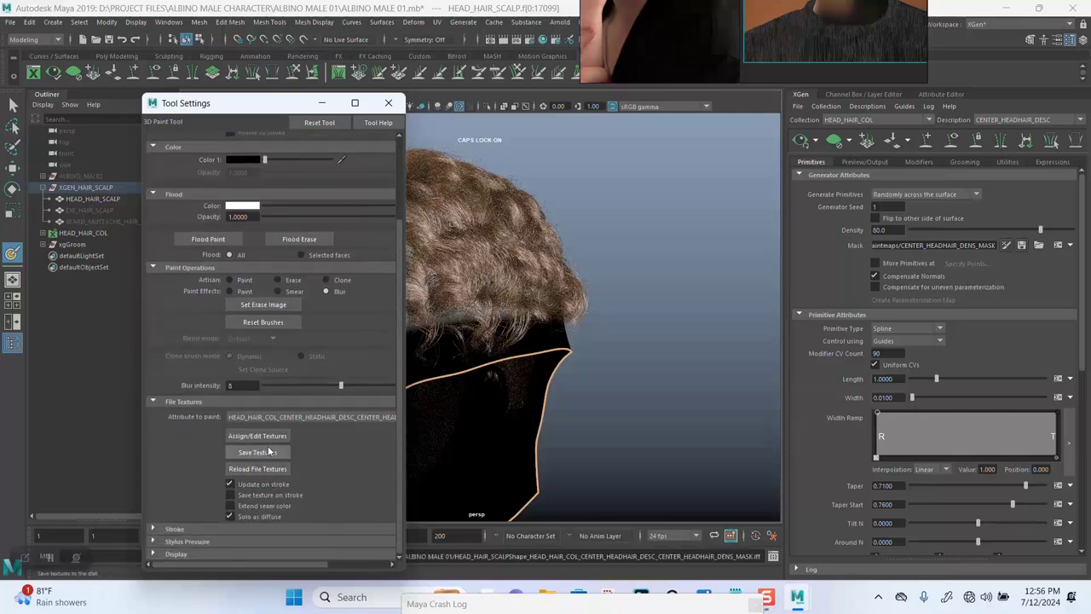
click(388, 103)
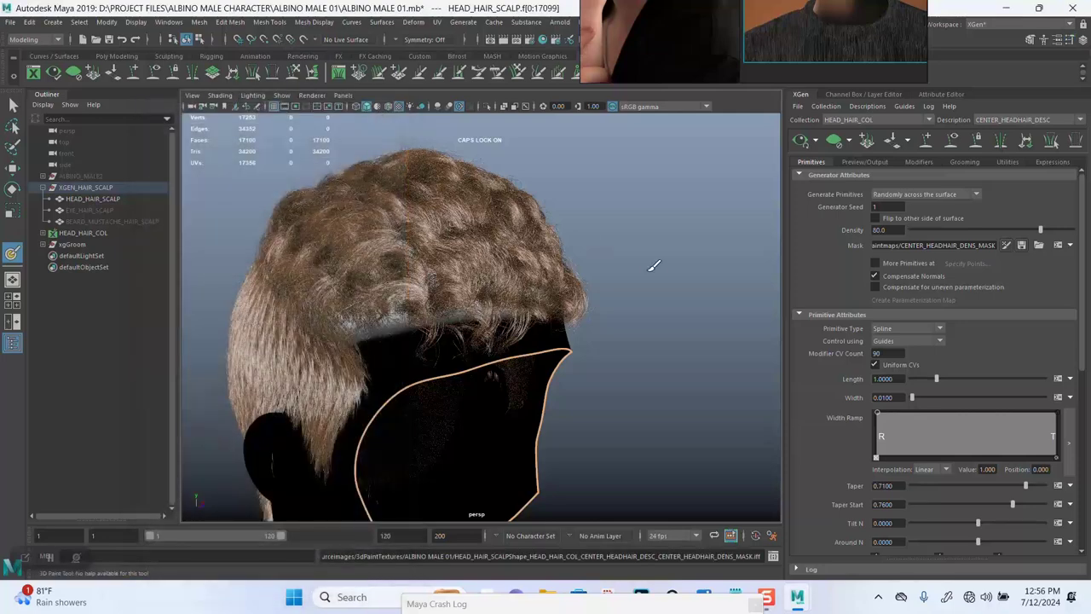
Save the scene, switch the viewport to textured shading and examine the softened front hairline from the front and side.
alt+drag(653, 266, 630, 329)
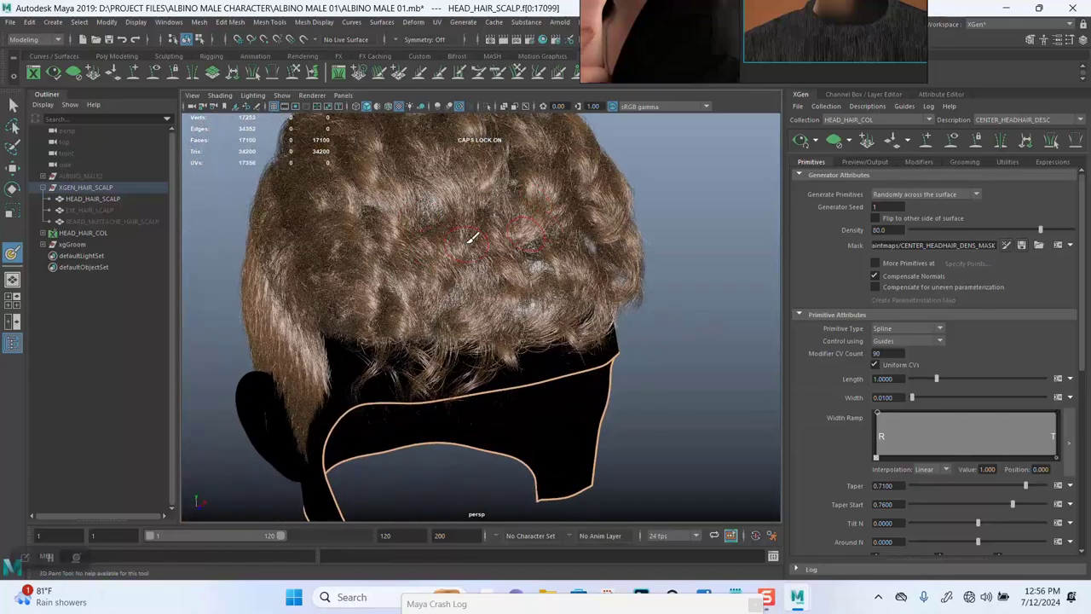
key(ctrl+s)
key(6)
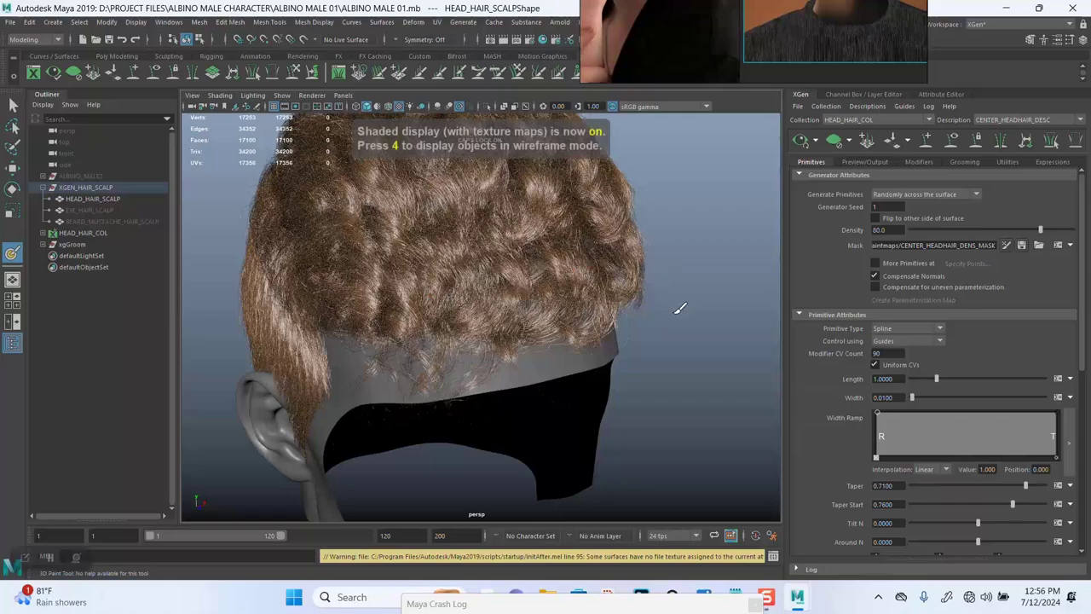
alt+drag(675, 312, 688, 312)
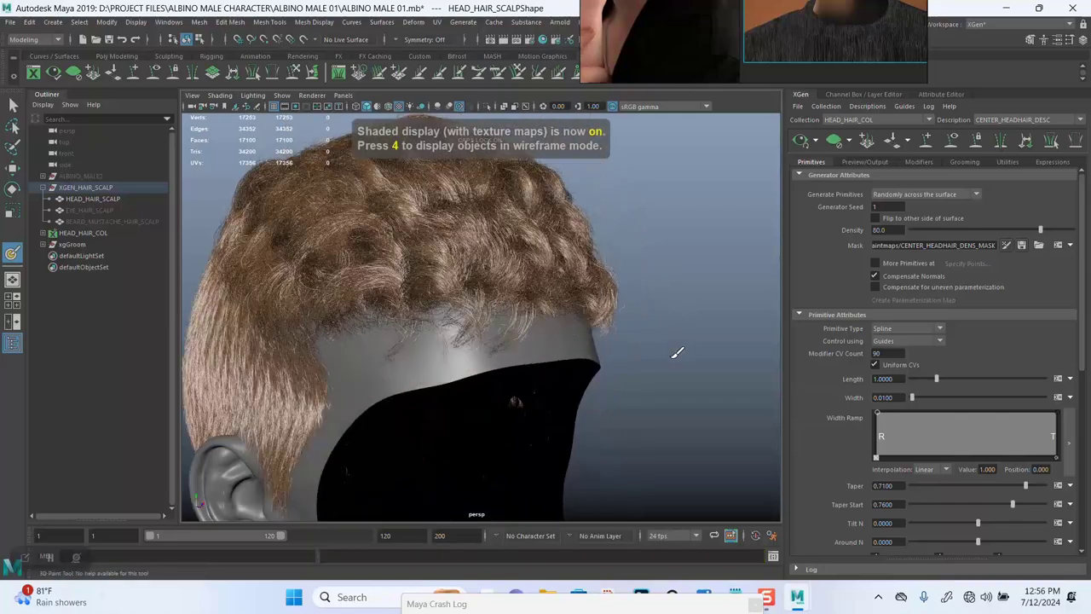
alt+drag(678, 352, 695, 335)
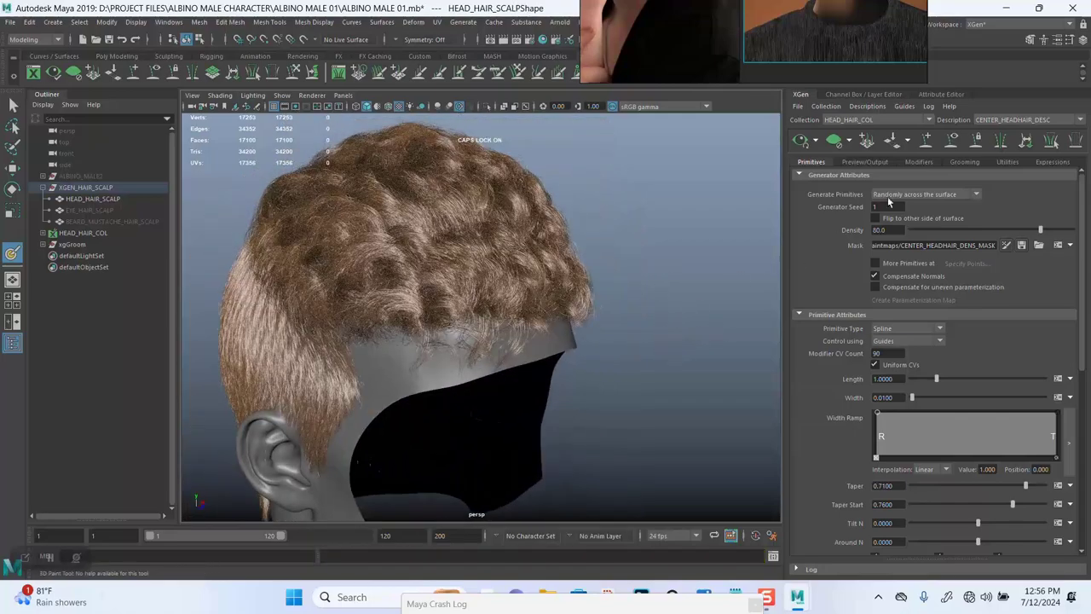
Select the center hair's Coil1 modifier and lower its Radius Scale curve point to about 0.553 at position 0.319.
click(917, 162)
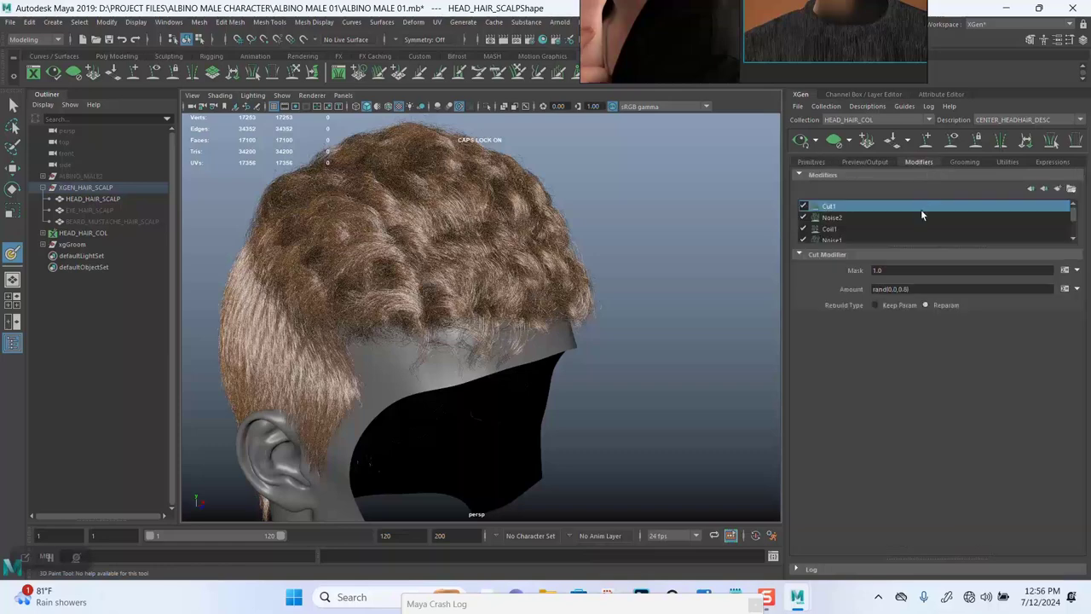
click(832, 230)
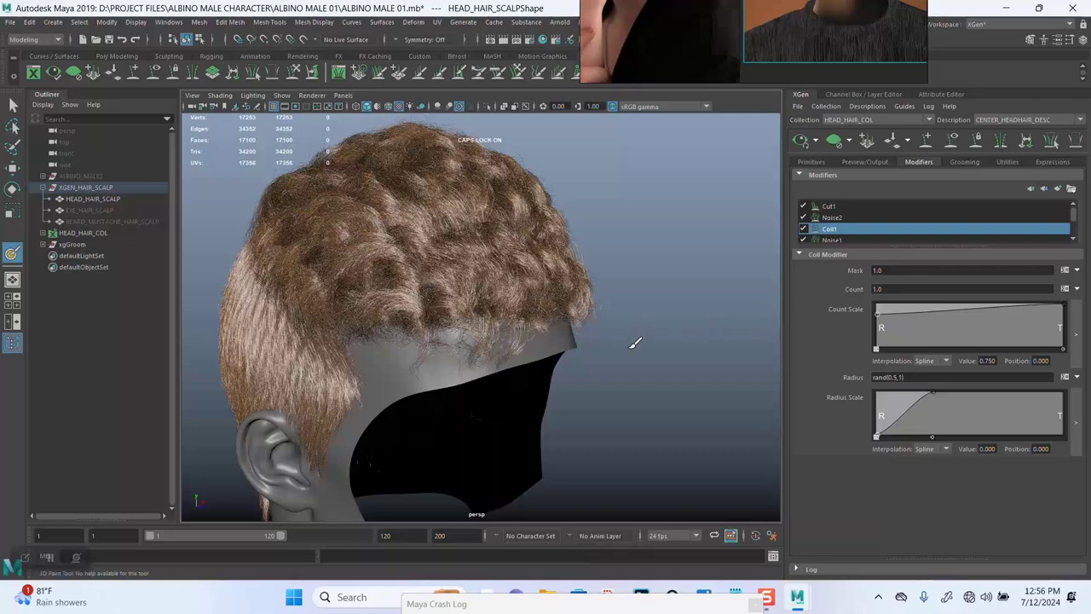
mouse_move(632, 361)
alt+mouse_down()
mouse_move(622, 361)
mouse_move(651, 375)
mouse_move(657, 361)
mouse_move(633, 364)
mouse_move(648, 362)
alt+mouse_up()
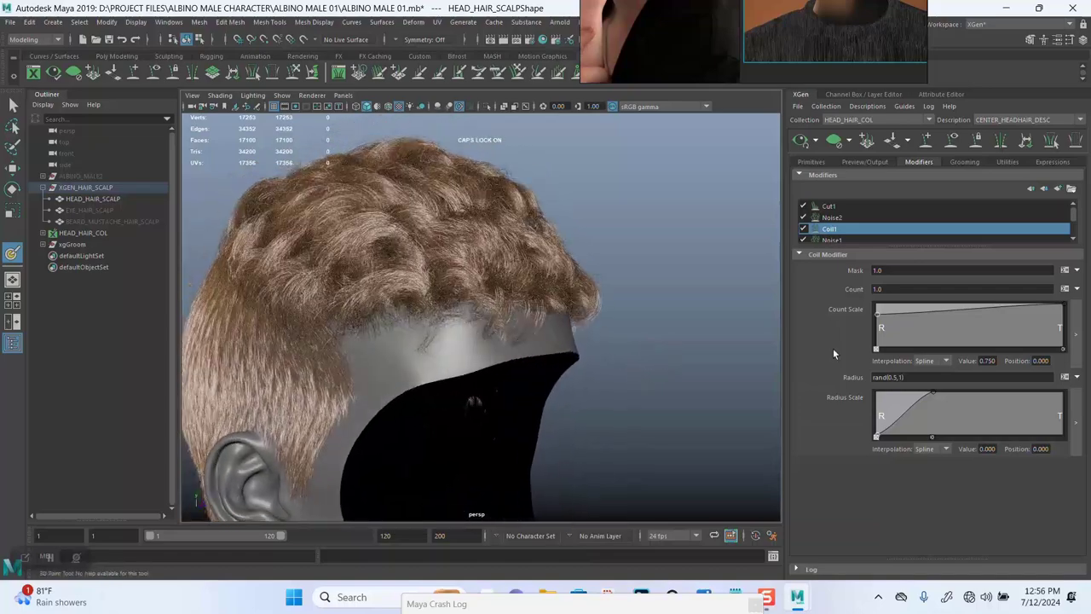
click(933, 395)
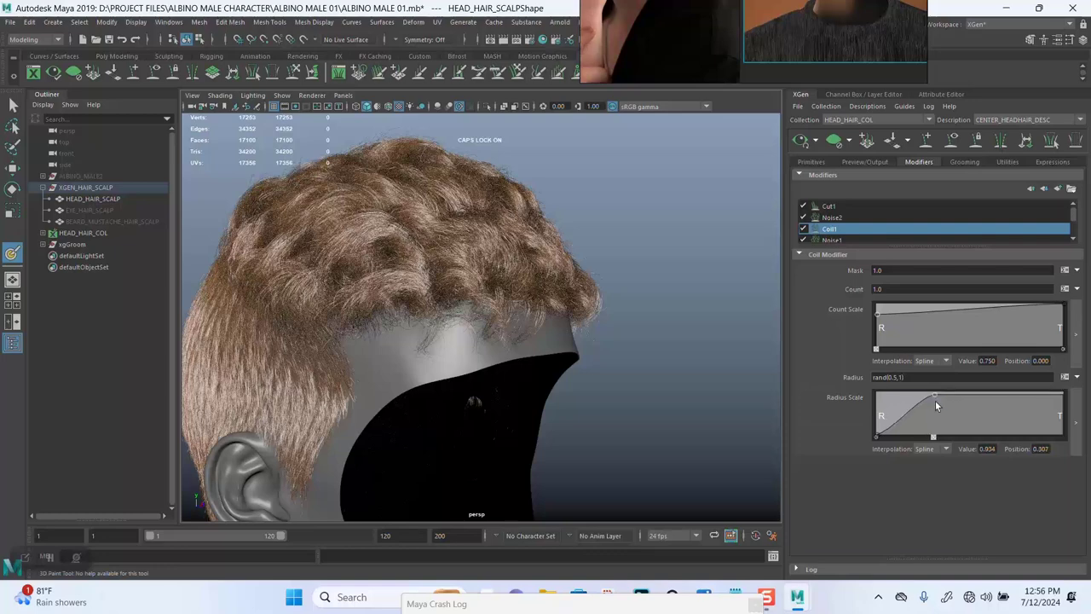
drag(935, 400, 936, 403)
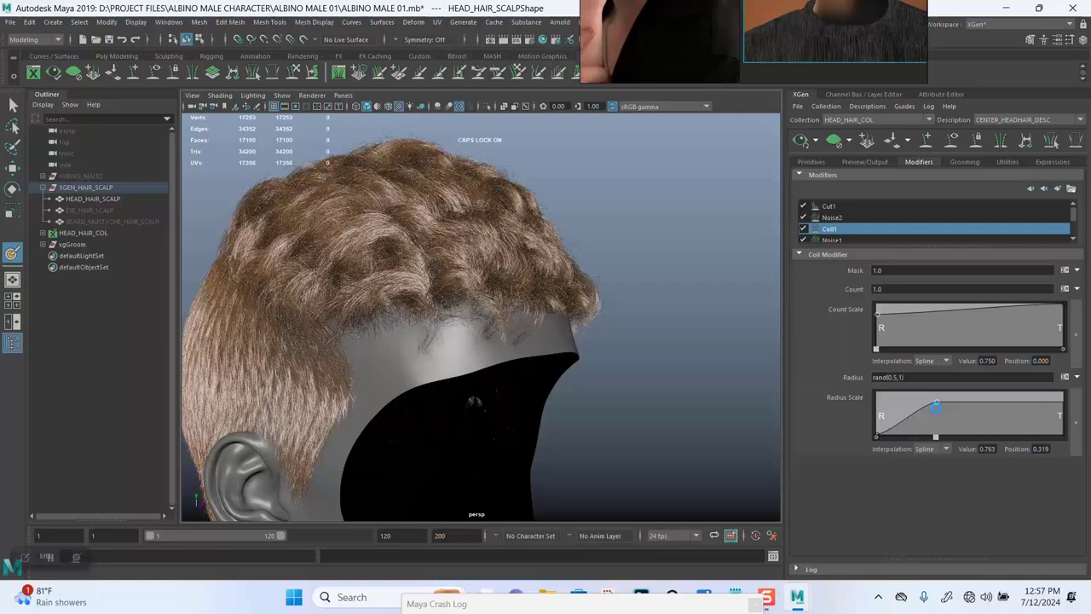
drag(935, 407, 936, 418)
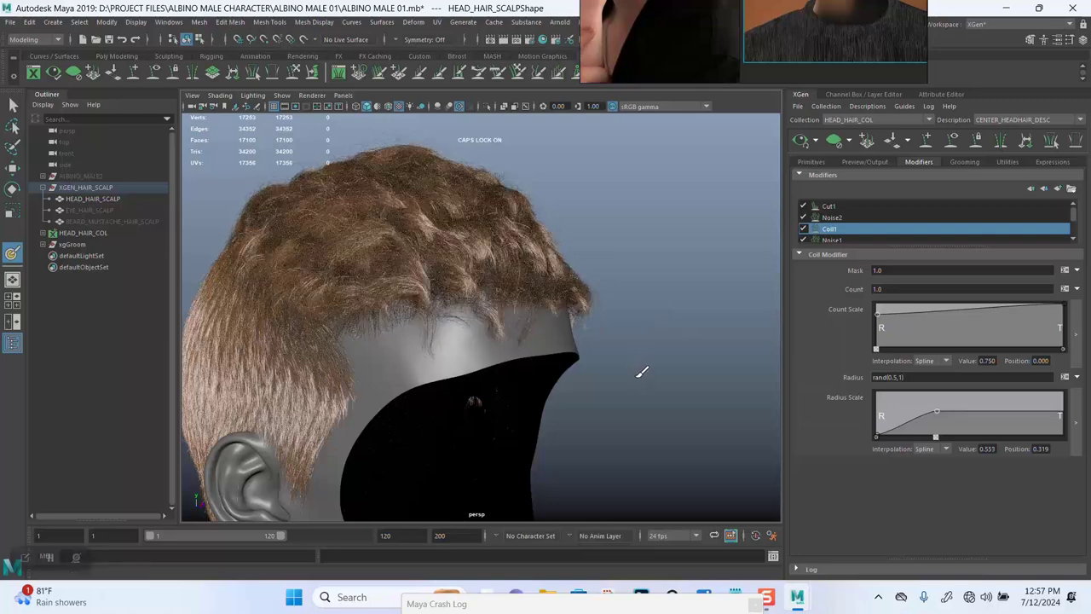
Check the curls from the front and raise Coil1's Radius Scale curve point to about 0.724 at position 0.325.
alt+drag(648, 369, 689, 288)
alt+right_drag(689, 288, 750, 352)
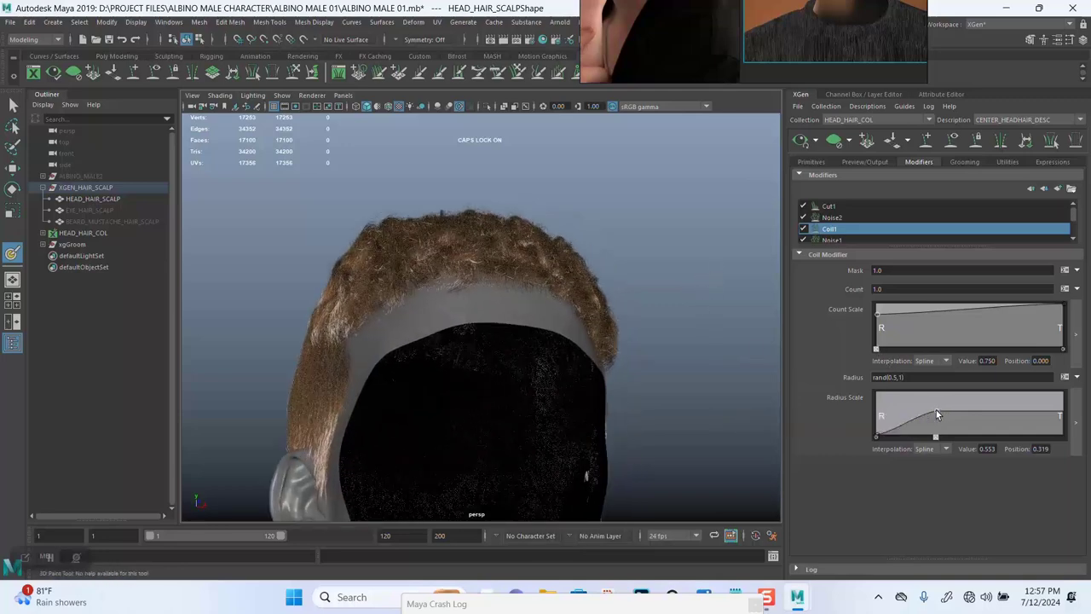
drag(936, 411, 937, 404)
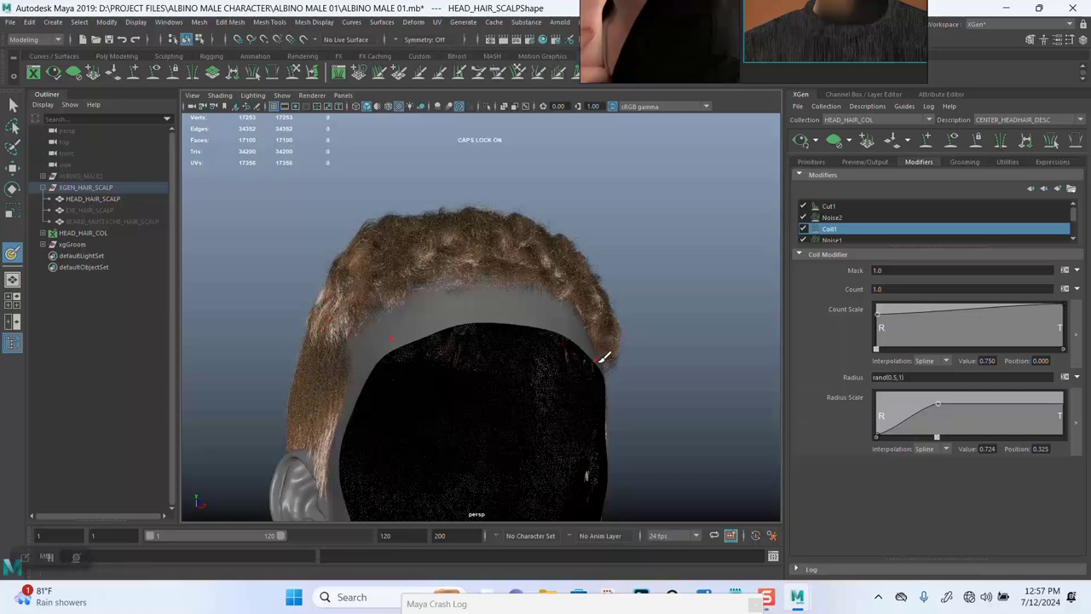
Show the side view full size in textured shading and examine the curls and hairline in profile.
alt+drag(646, 376, 687, 389)
key(space)
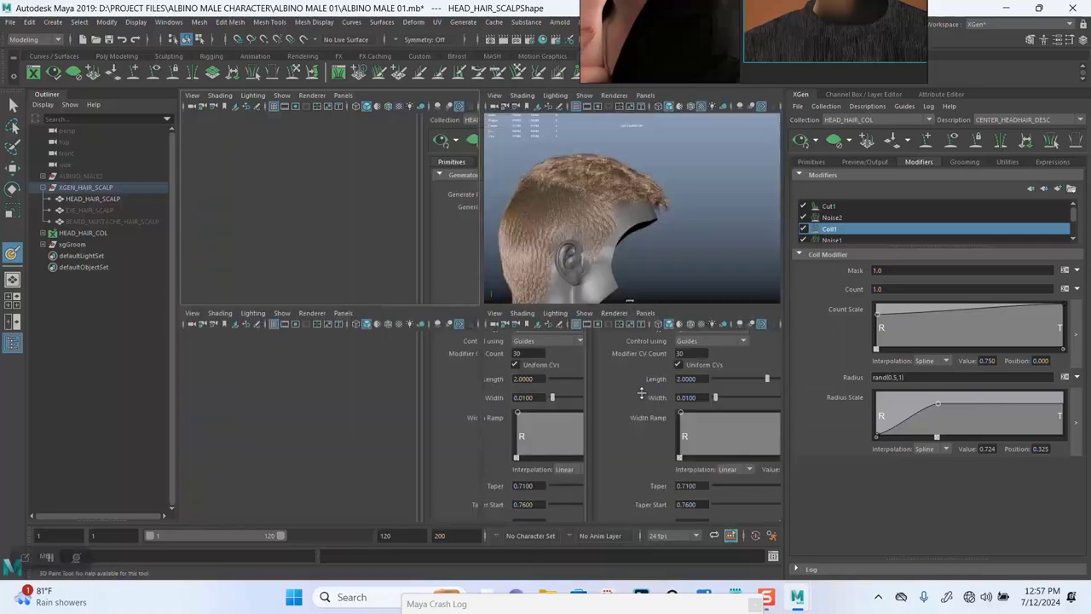
key(6)
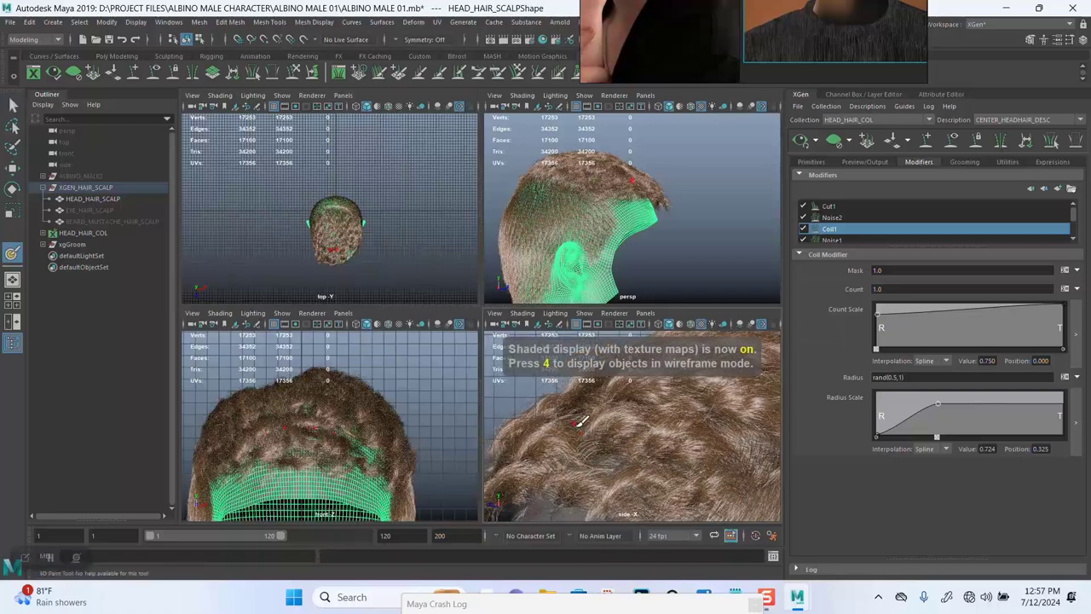
key(space)
alt+right_drag(587, 424, 222, 256)
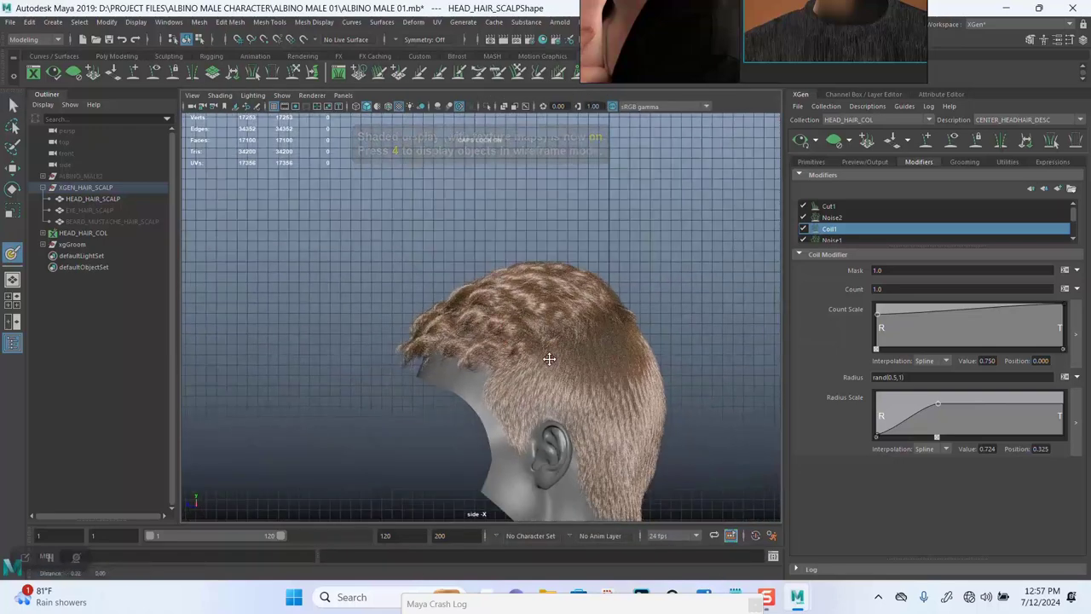
alt+middle_drag(548, 358, 522, 306)
alt+right_drag(526, 361, 571, 326)
alt+drag(570, 326, 589, 390)
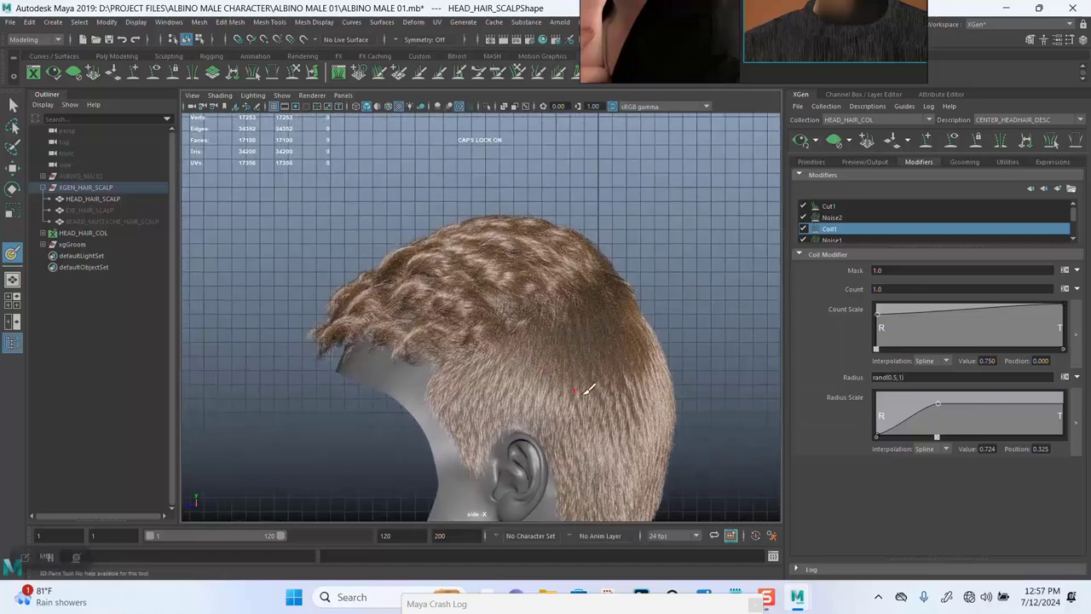
Adjust Coil1's Radius Scale curve point to about 0.908 at position 0.237 to strengthen the curls nearer the roots.
click(936, 403)
drag(930, 399, 931, 398)
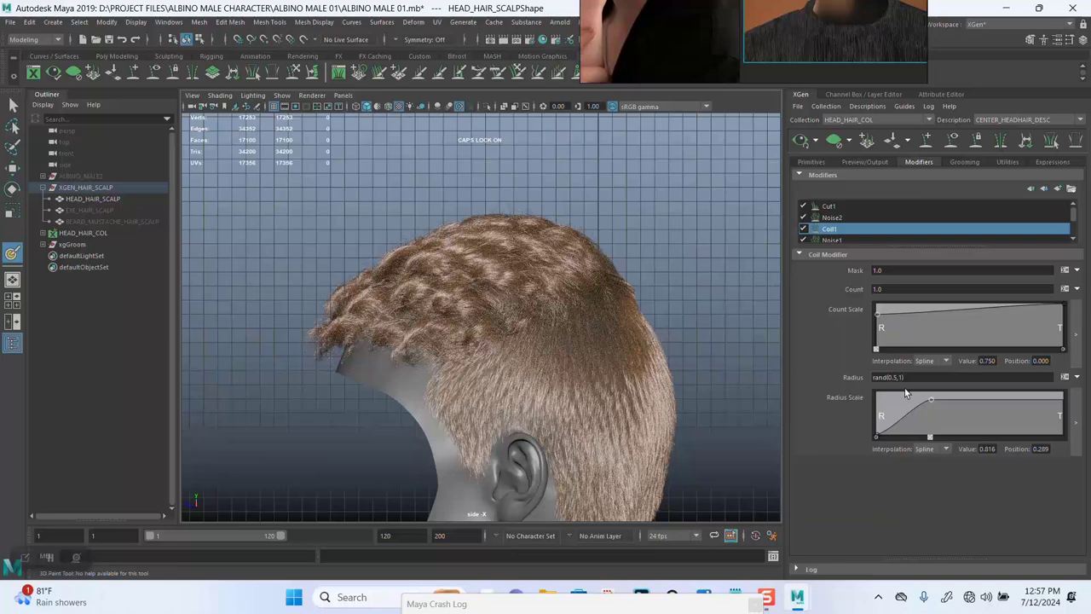
drag(929, 398, 929, 396)
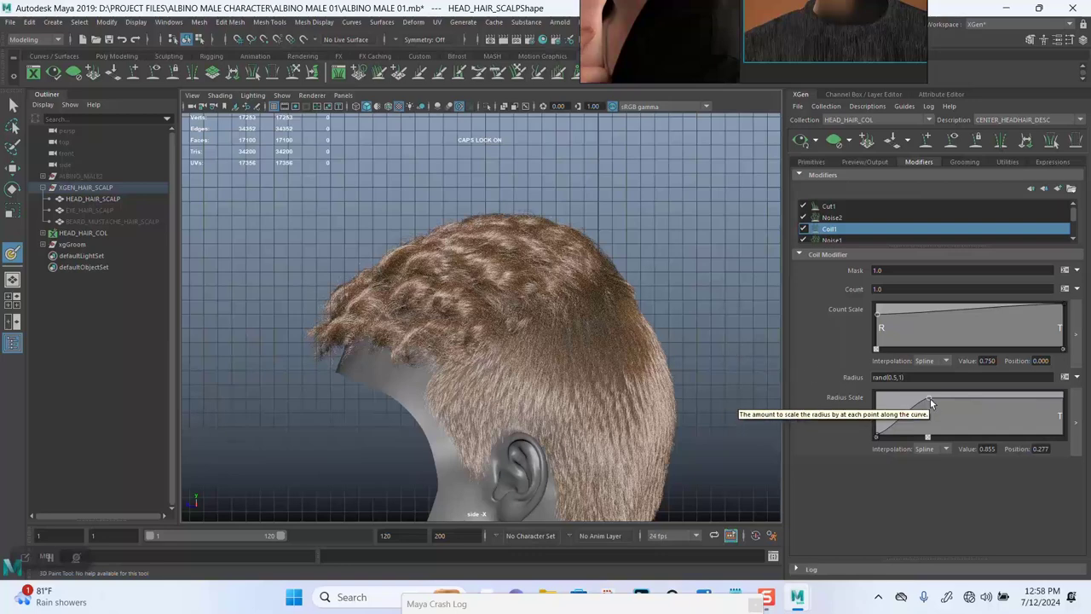
drag(929, 396, 922, 395)
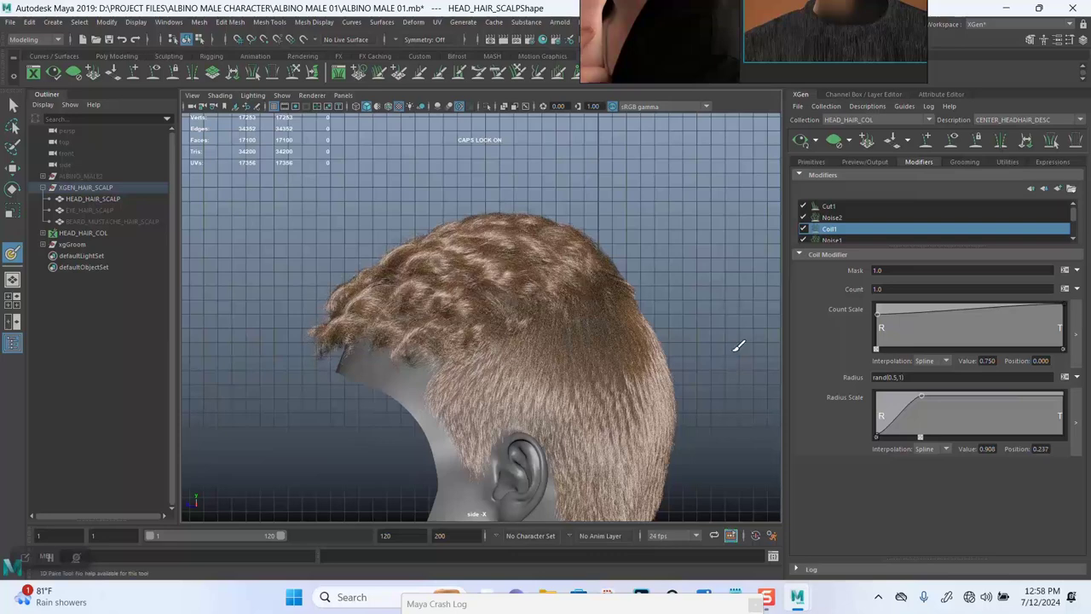
Return to the full perspective view, activate the Select tool and deselect the head scalp.
key(space)
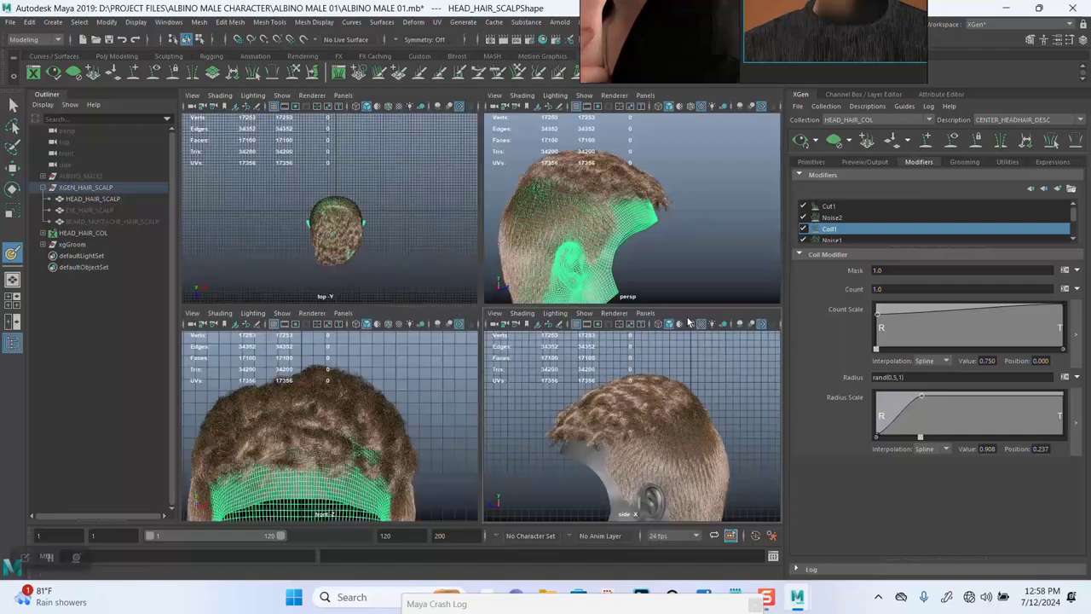
key(space)
alt+drag(638, 291, 592, 319)
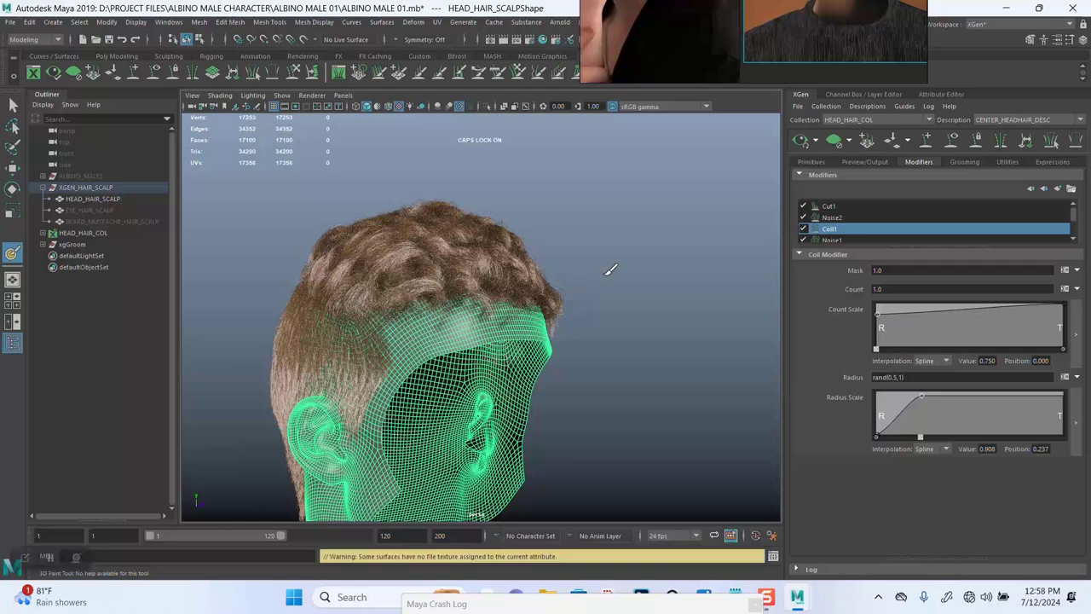
click(12, 104)
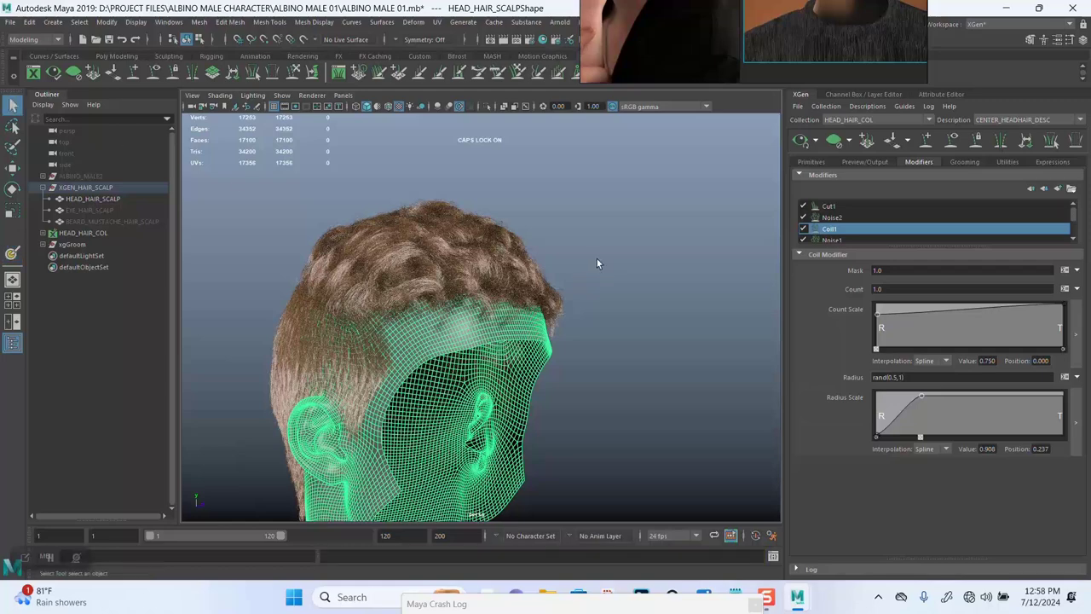
click(597, 259)
Examine the curls and front hairline from the front and save the scene.
alt+drag(600, 268, 627, 345)
alt+right_drag(627, 346, 645, 355)
mouse_move(645, 356)
alt+mouse_down()
mouse_move(687, 341)
mouse_move(690, 352)
mouse_move(659, 373)
mouse_move(626, 307)
mouse_move(691, 302)
mouse_move(674, 290)
mouse_move(616, 309)
mouse_move(577, 287)
mouse_move(639, 292)
mouse_move(647, 343)
mouse_move(638, 362)
alt+mouse_up()
key(ctrl+s)
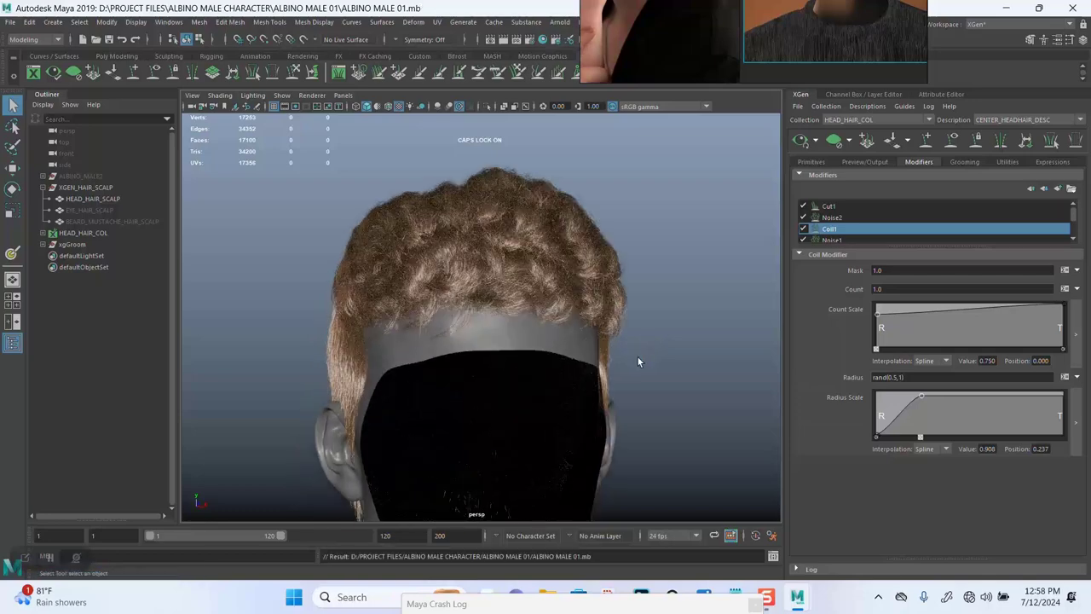
scroll(638, 362, up, 2)
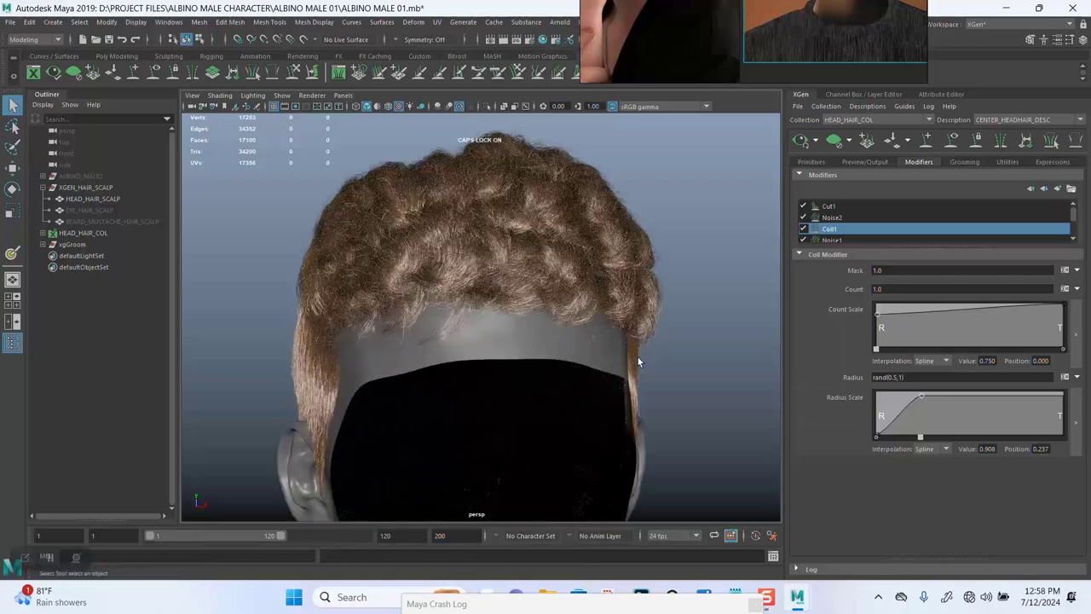
scroll(638, 361, down, 3)
Unhide EYE_HAIR_SCALP and BEARD_MUSTACHE_HAIR_SCALP and examine the hair against the full face from the front and side.
click(107, 211)
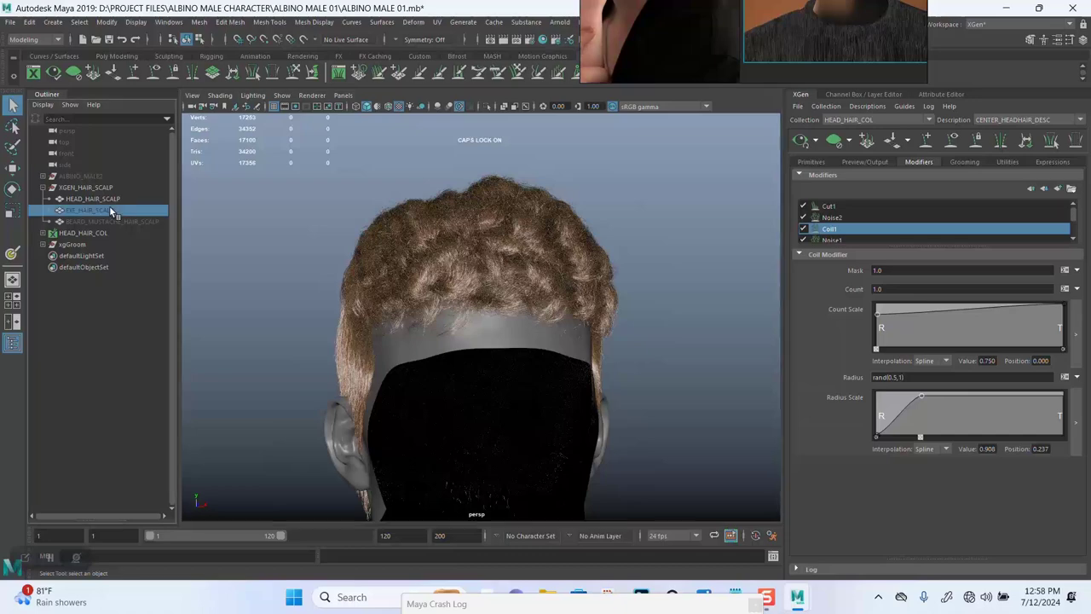
ctrl+click(111, 221)
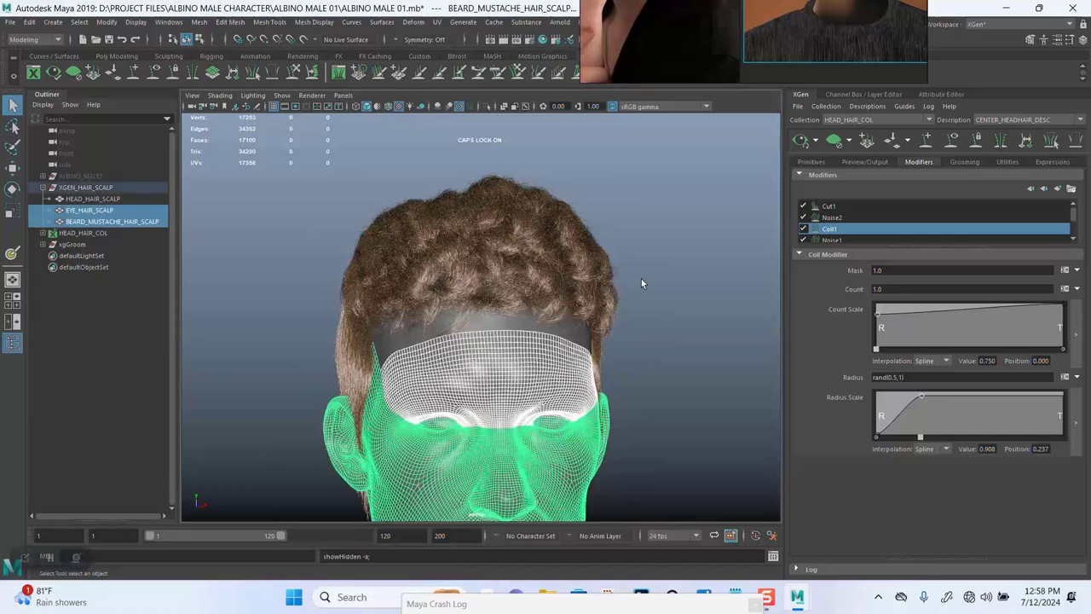
click(620, 331)
alt+drag(587, 297, 492, 332)
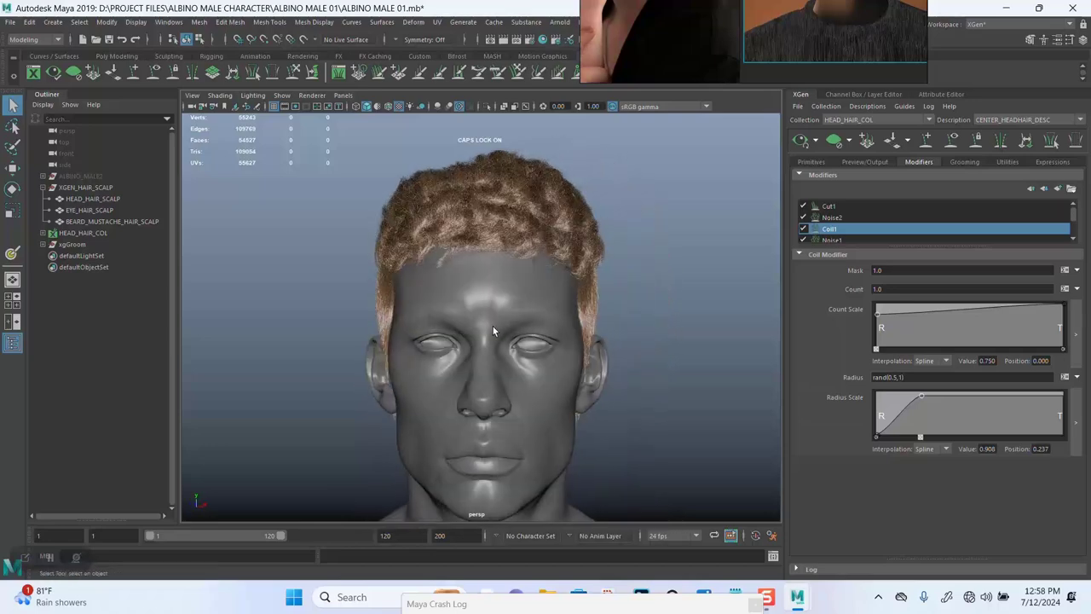
alt+drag(533, 361, 662, 370)
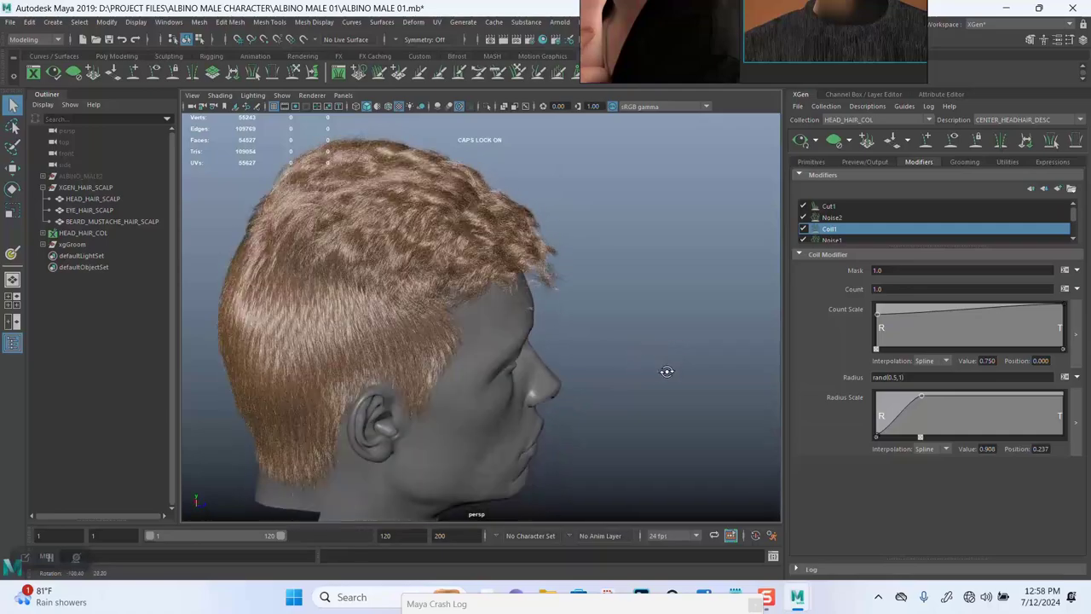
alt+drag(545, 346, 427, 355)
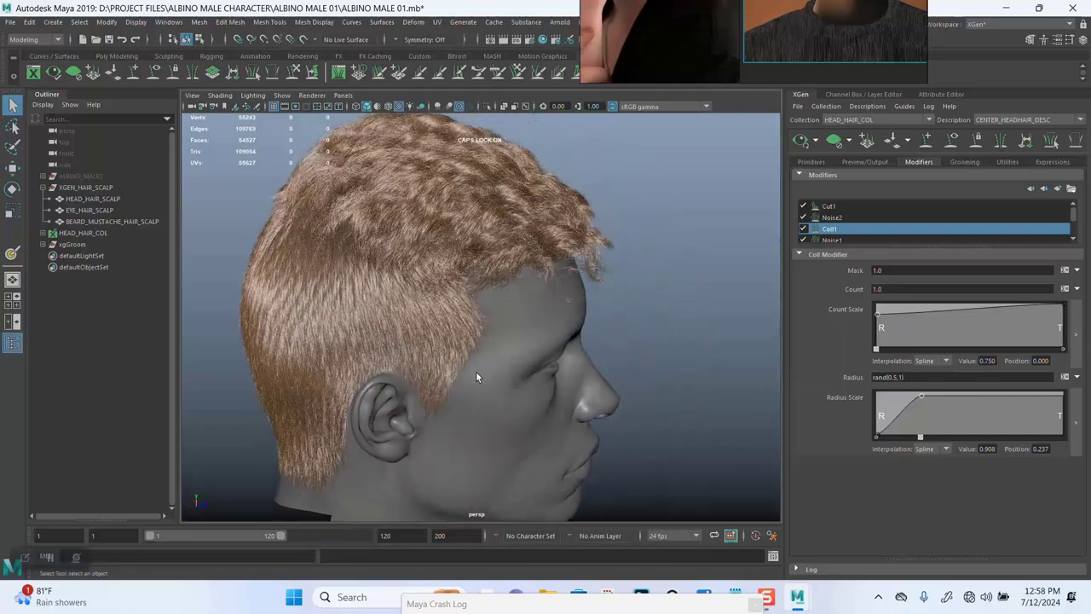
Switch to the BACK_SIDES_HEADHAIR_DESC description and open its Clumping1 modifier settings.
alt+right_drag(476, 371, 502, 360)
alt+drag(527, 342, 499, 336)
click(1023, 119)
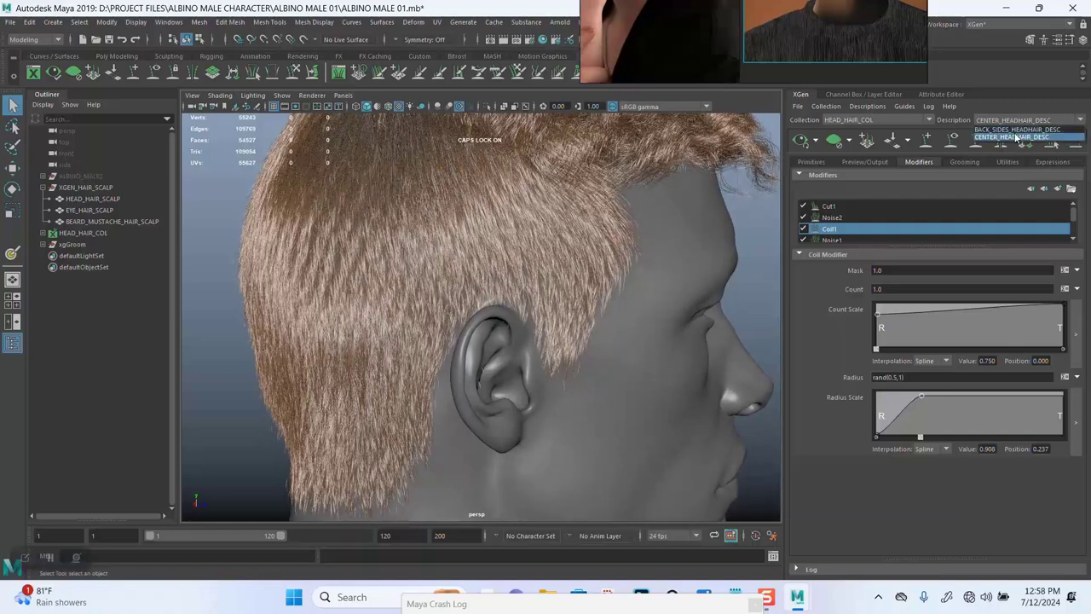
click(1014, 135)
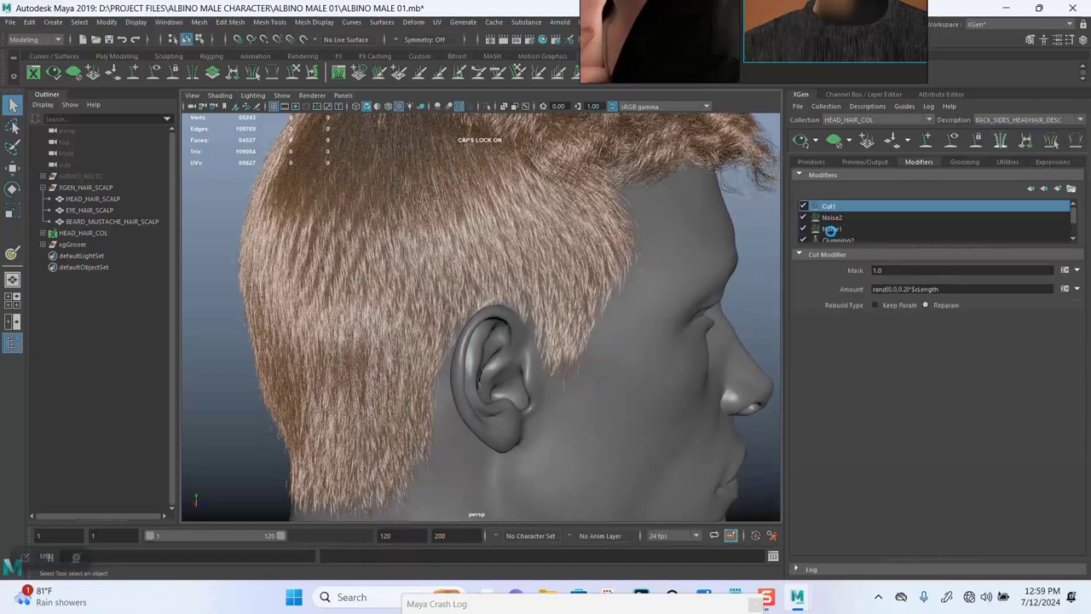
scroll(839, 242, down, 1)
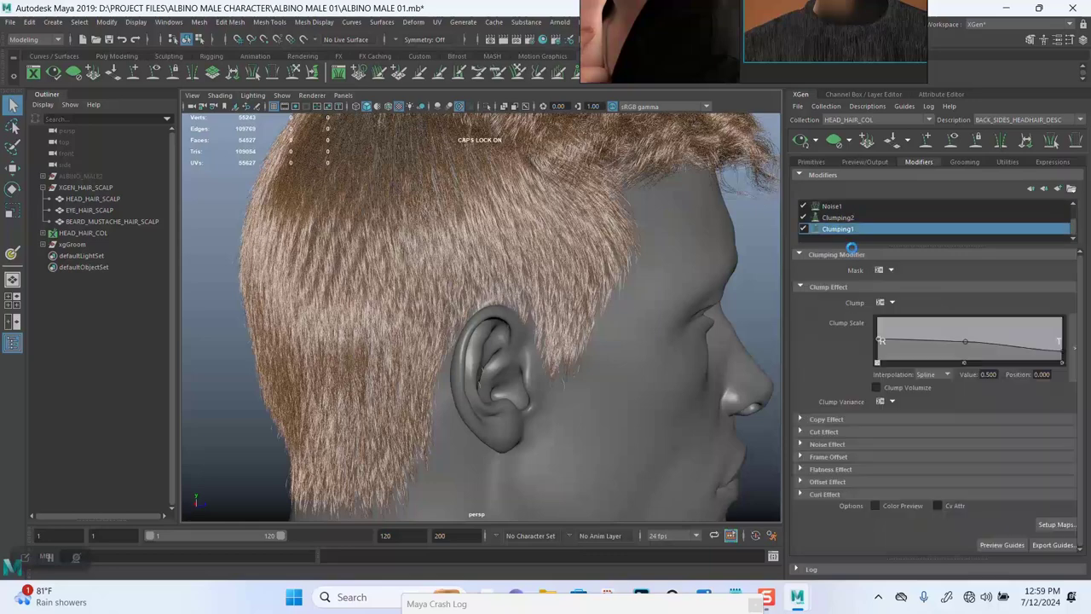
click(841, 230)
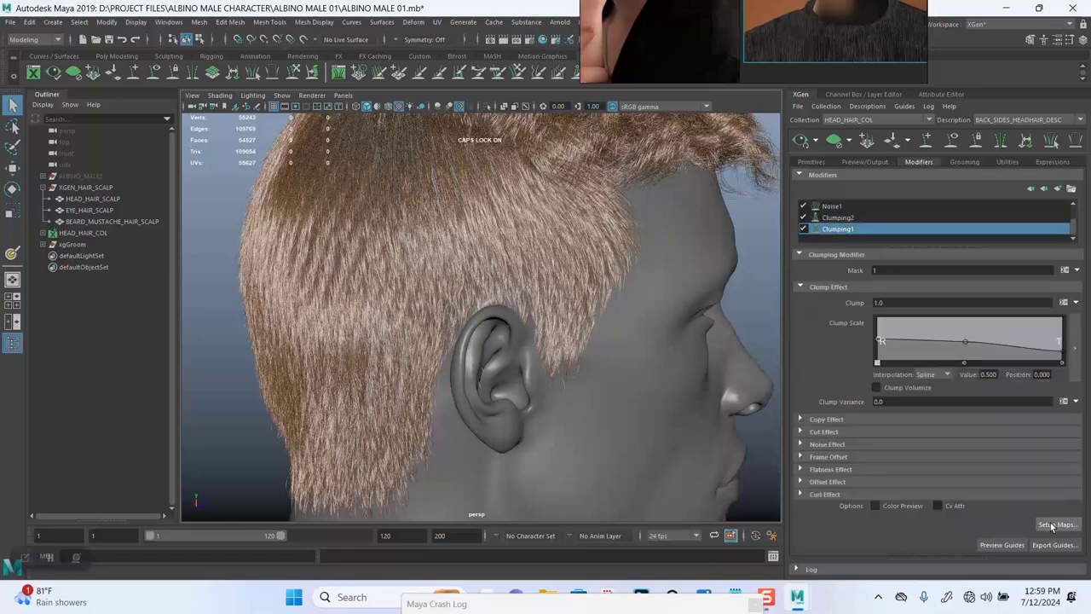
Regenerate Clumping1's clumping points at a density of 1, save the maps and refresh the hair preview.
click(1057, 524)
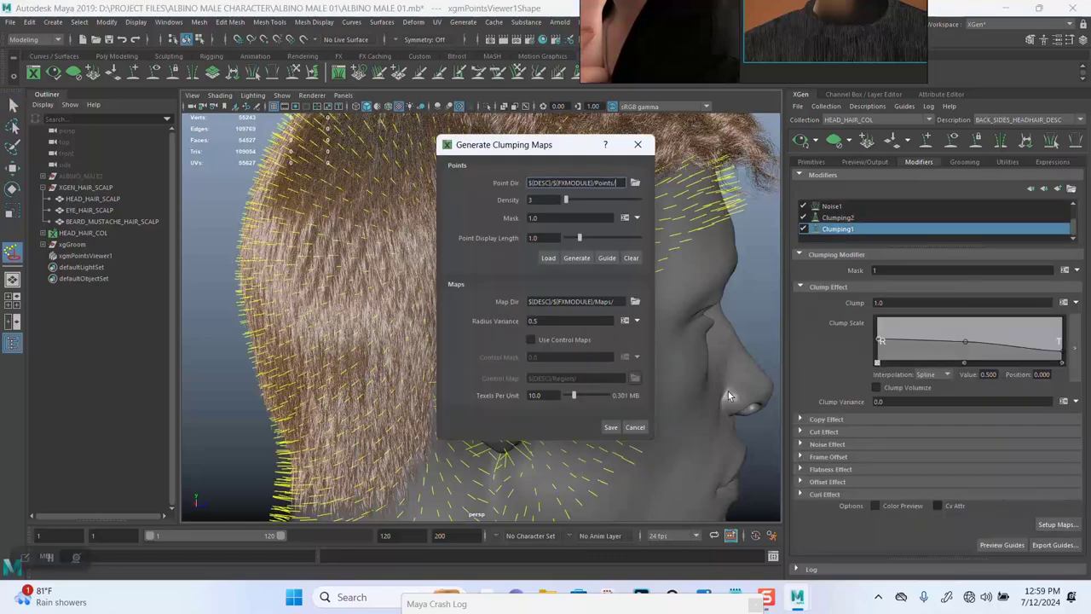
double_click(544, 199)
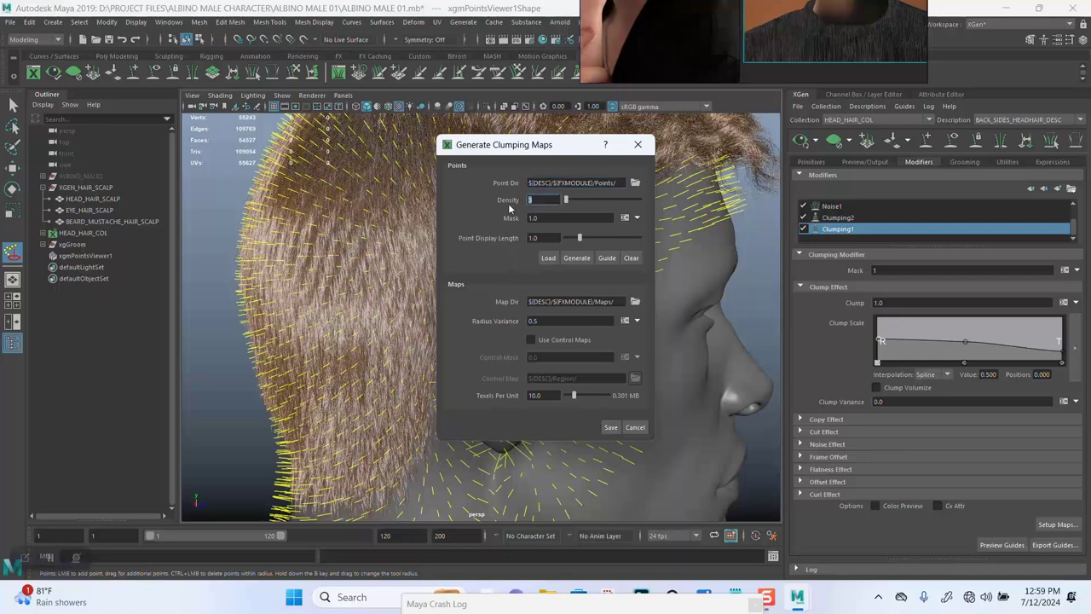
text(1)
click(577, 257)
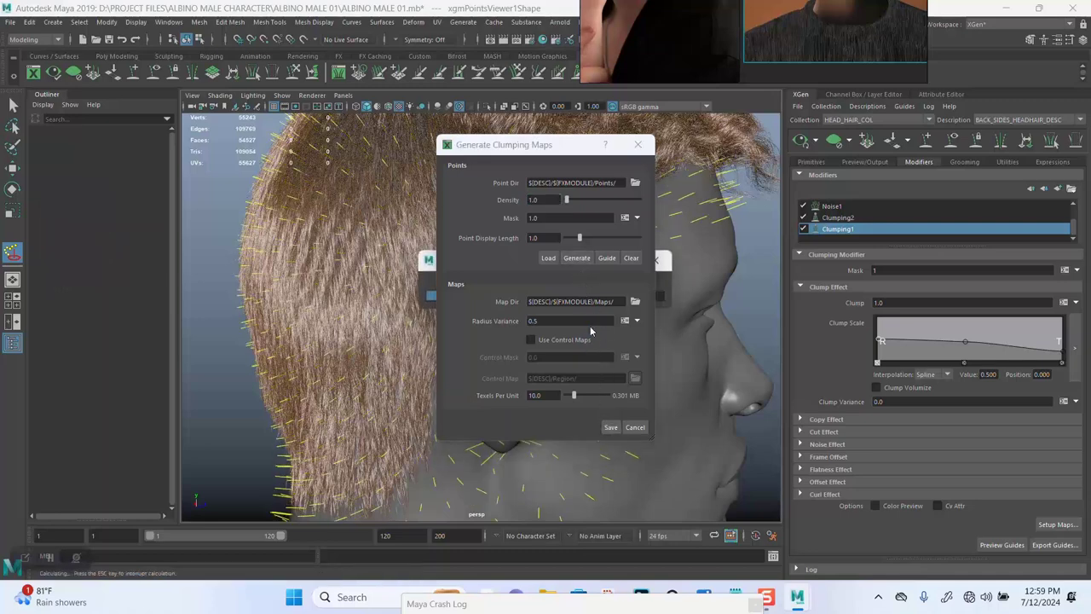
key(Caps_Lock)
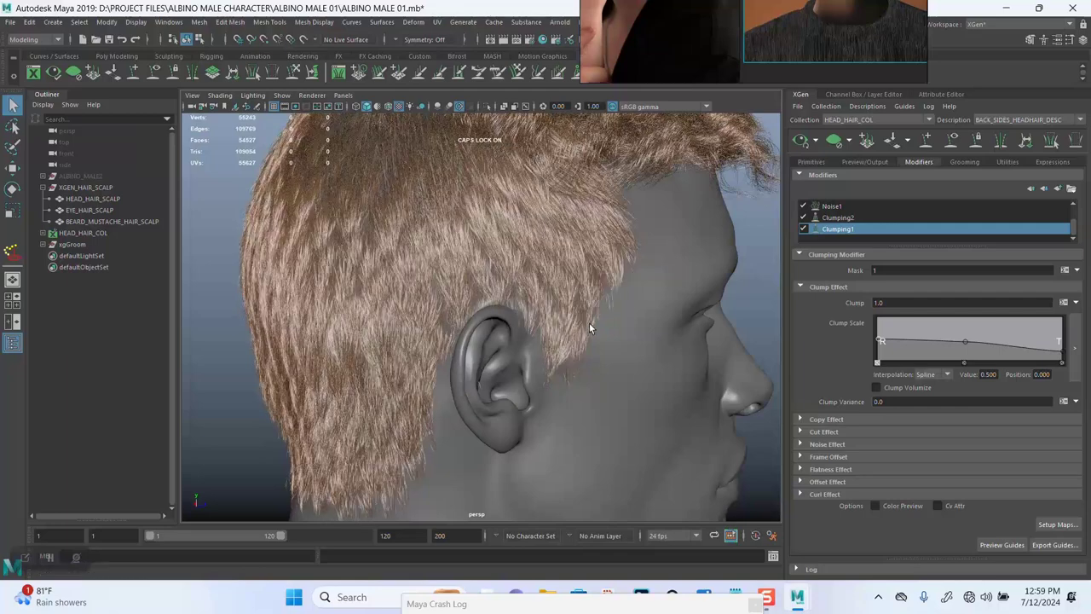
Examine the clumping on both sides of the head and browse the albino portrait references for comparison.
alt+drag(591, 331, 620, 333)
alt+drag(486, 326, 560, 324)
alt+right_drag(560, 324, 565, 358)
alt+drag(565, 357, 559, 356)
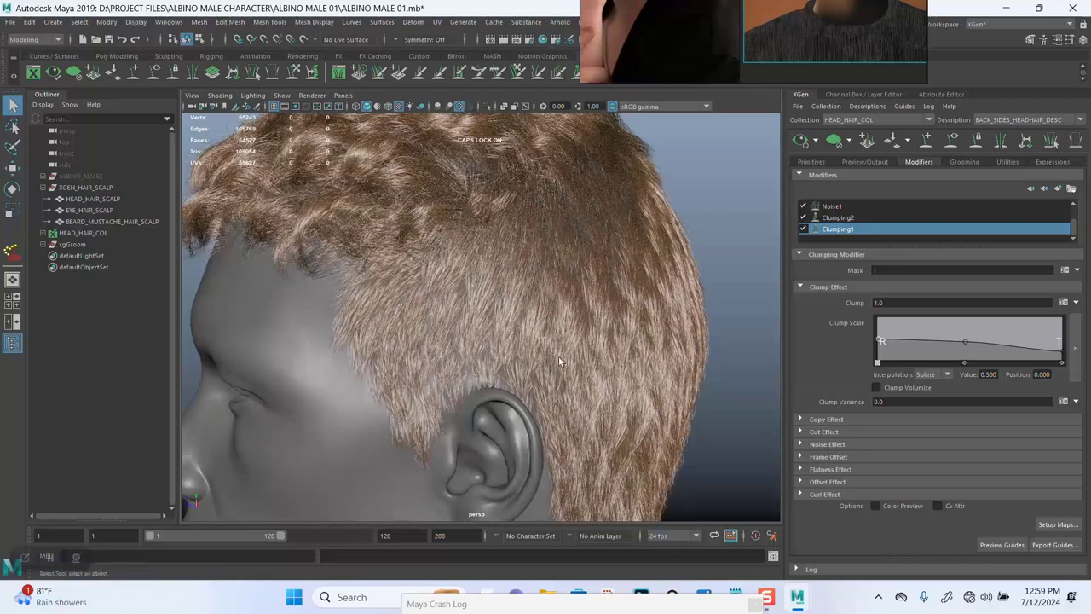
right_drag(697, 49, 508, 336)
middle_drag(545, 240, 549, 186)
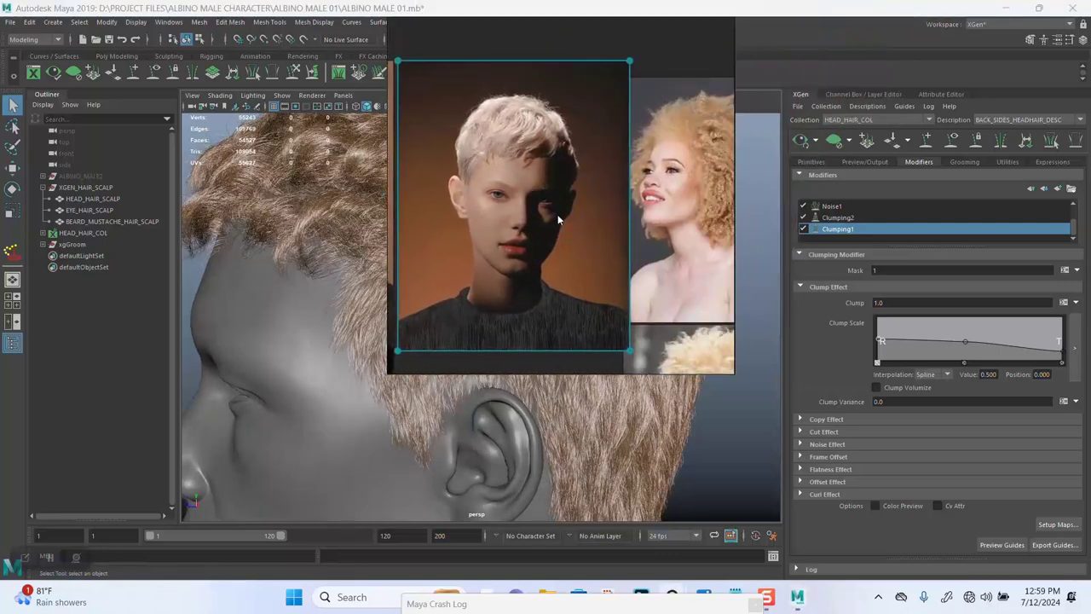
scroll(560, 220, down, 2)
middle_drag(696, 252, 473, 191)
middle_drag(574, 228, 525, 168)
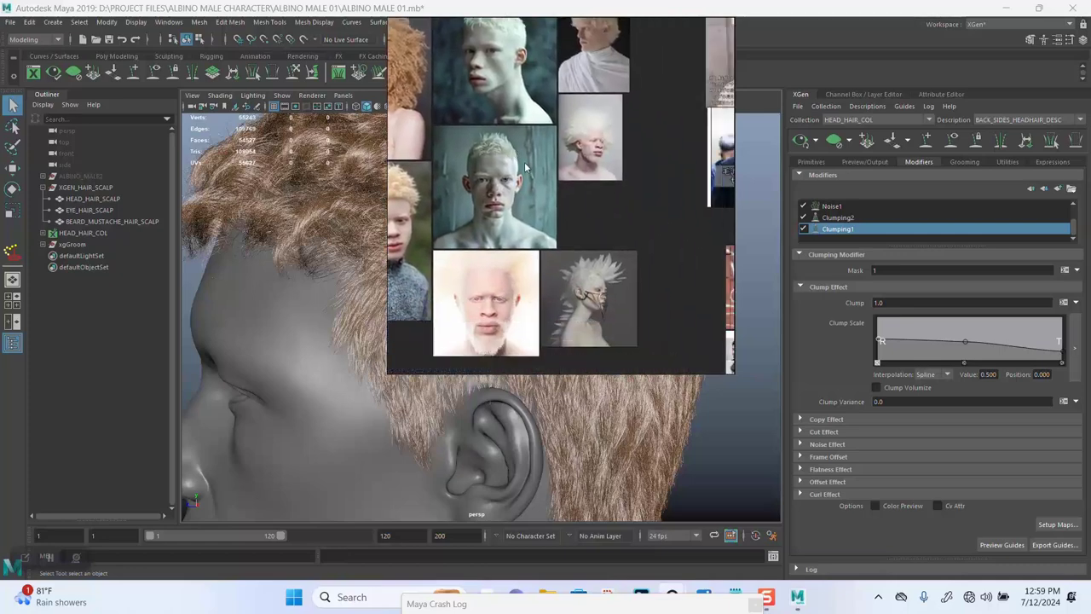
middle_drag(575, 274, 568, 229)
scroll(573, 255, up, 2)
middle_drag(679, 257, 508, 243)
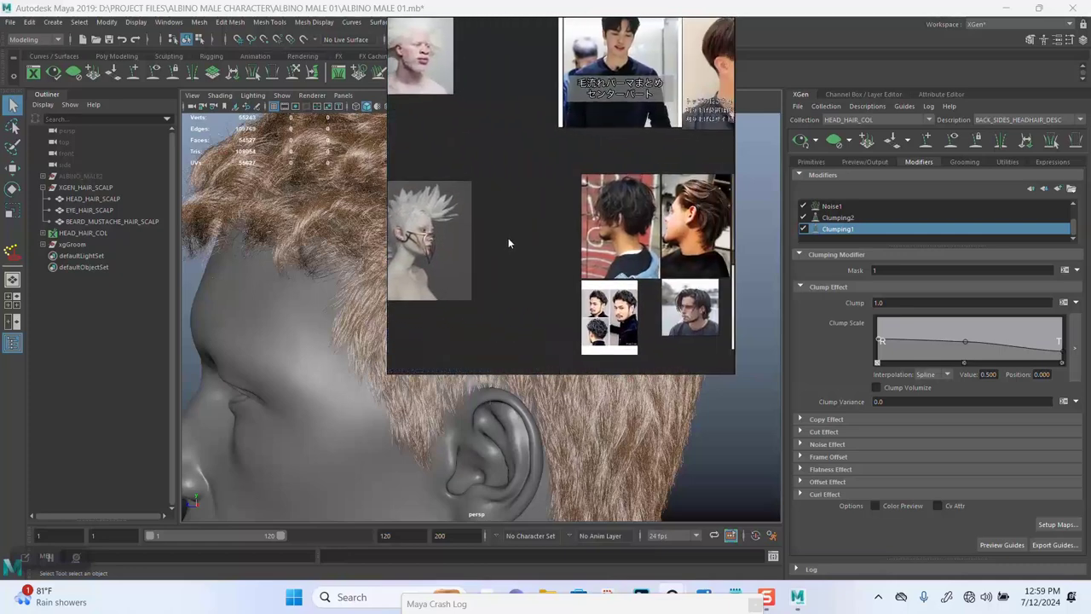
Browse the men's haircut references and enlarge the rear photo of short brown hair, placing it beside the head for comparison.
scroll(508, 244, up, 1)
scroll(588, 256, up, 1)
scroll(561, 293, up, 1)
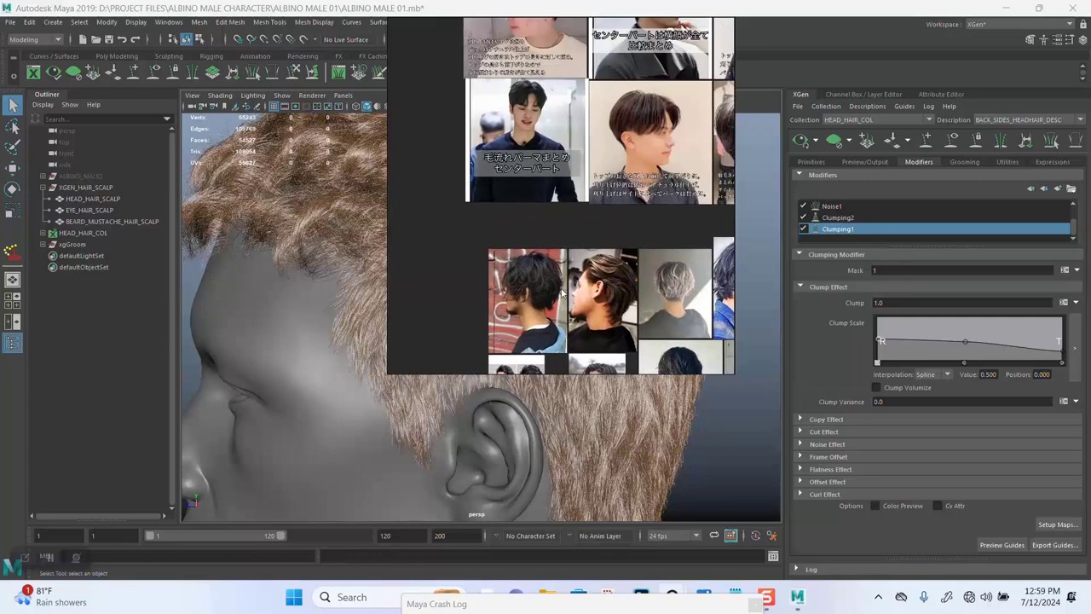
middle_drag(553, 171, 536, 102)
scroll(639, 256, down, 2)
middle_drag(639, 256, 578, 221)
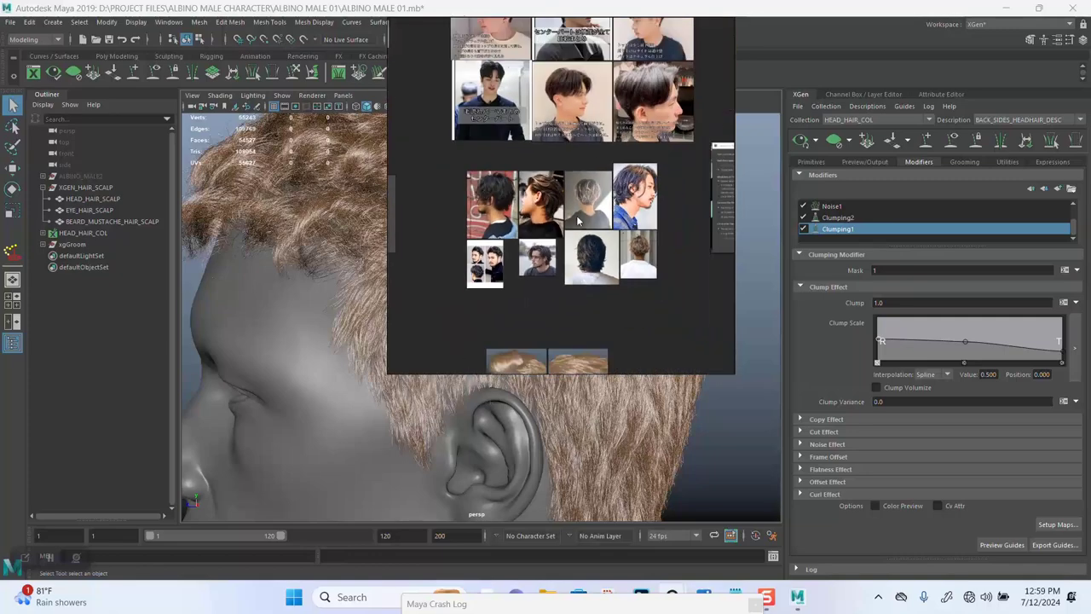
middle_drag(632, 179, 565, 264)
middle_drag(605, 191, 587, 243)
scroll(619, 181, up, 3)
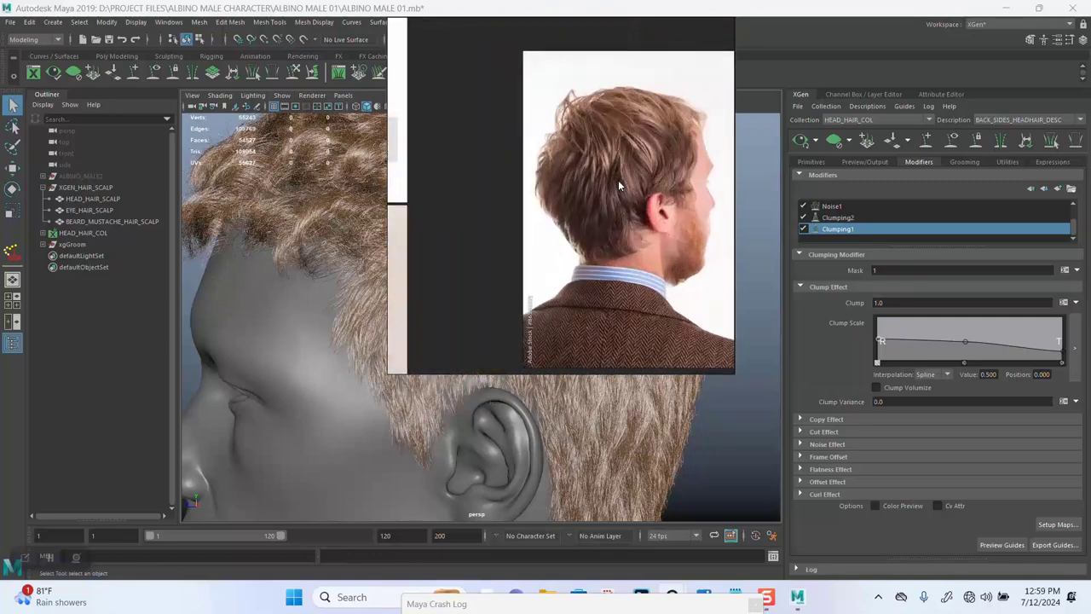
scroll(618, 180, up, 3)
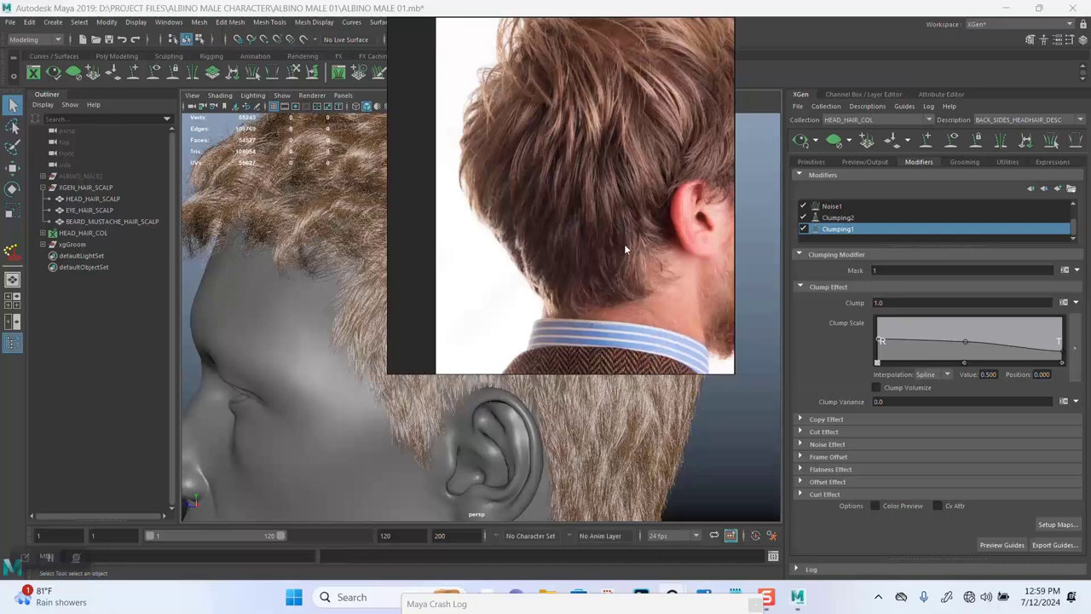
drag(624, 244, 814, 227)
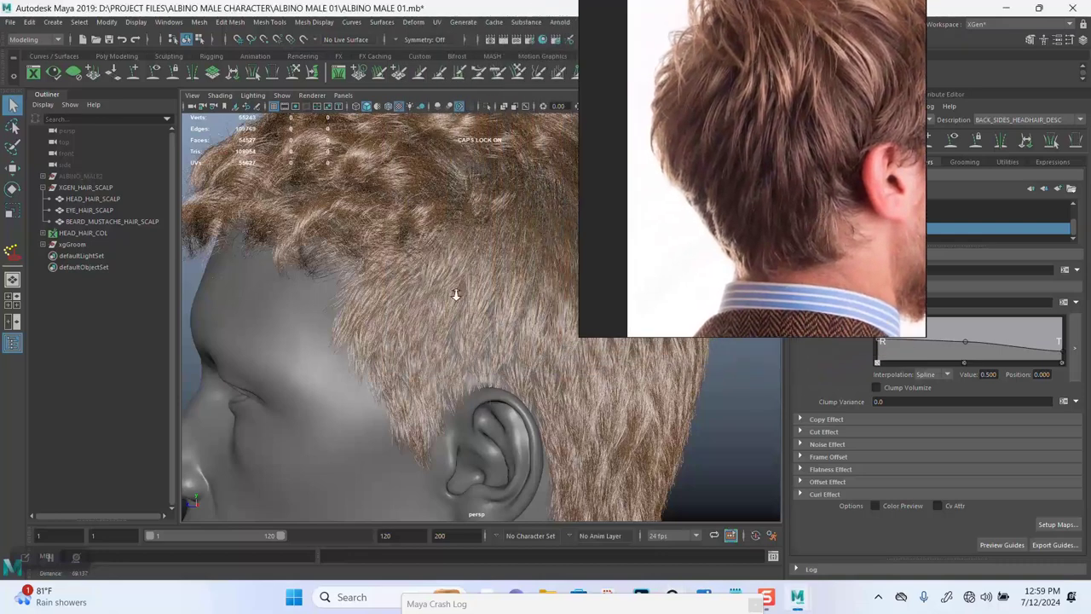
Compare the clumps on the sides and back of the head with the enlarged haircut photo.
scroll(460, 300, down, 3)
alt+middle_drag(497, 326, 451, 324)
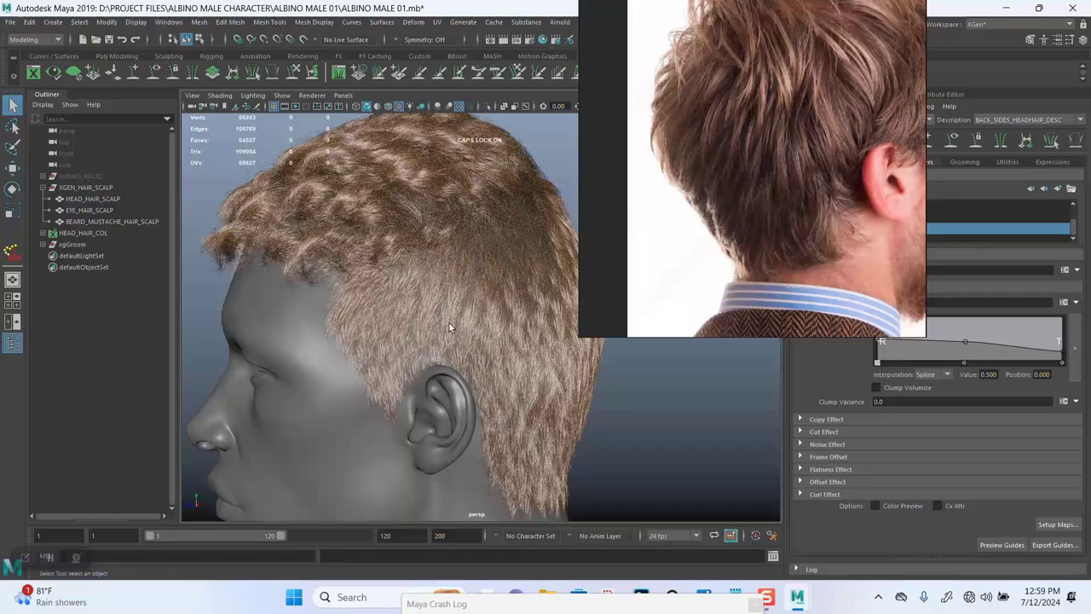
alt+drag(449, 324, 458, 346)
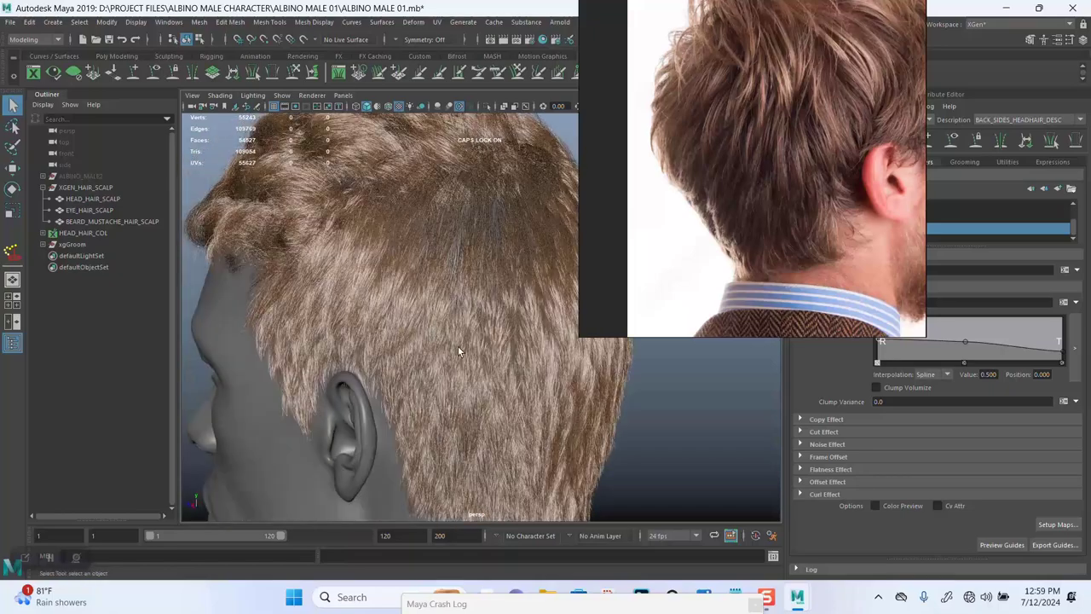
alt+middle_drag(458, 345, 454, 294)
scroll(457, 298, up, 4)
alt+drag(465, 318, 376, 341)
scroll(365, 314, down, 5)
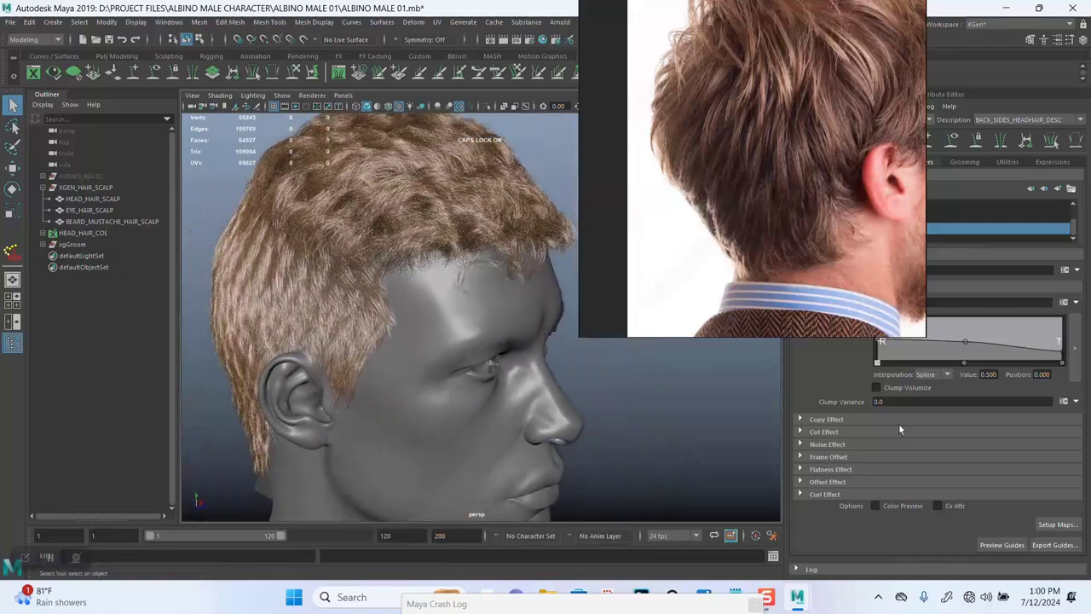
Set Clumping1's point density to 1.7 and regenerate the clumping points for the back and side hair.
click(1057, 523)
click(549, 199)
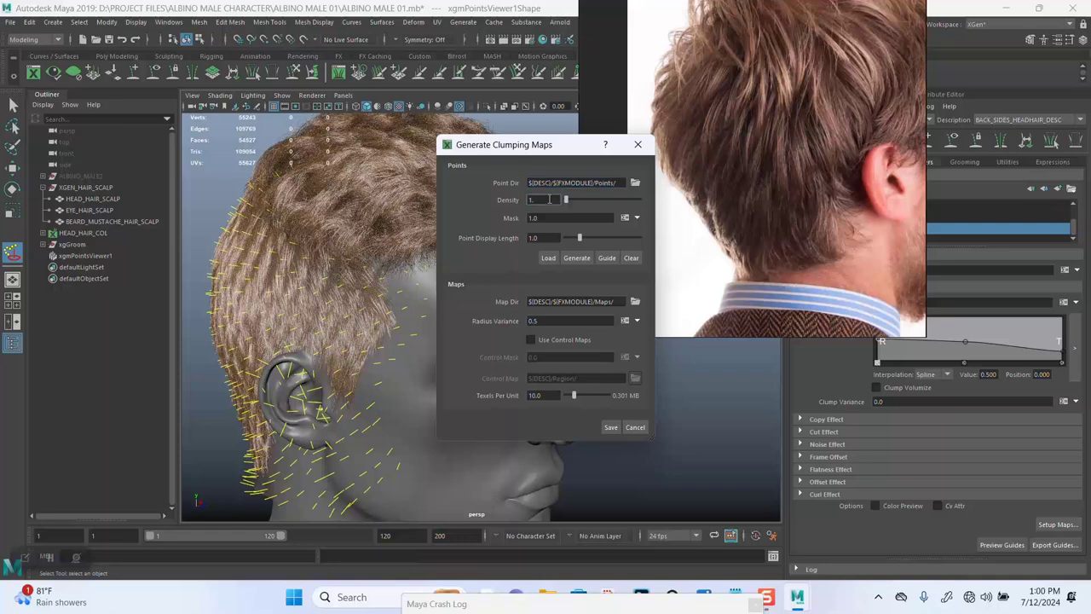
text(7)
click(576, 257)
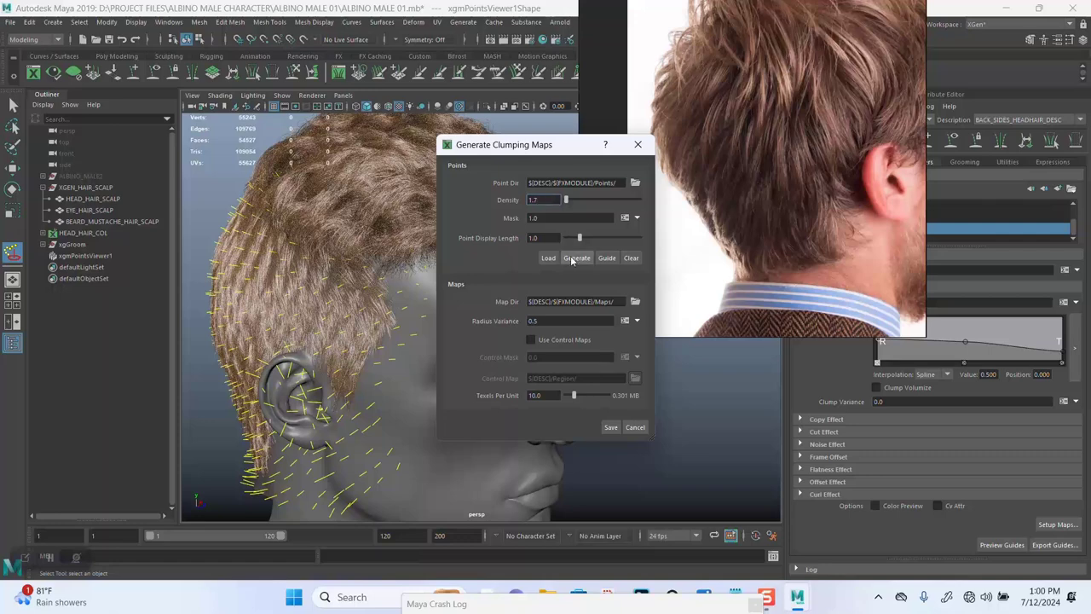